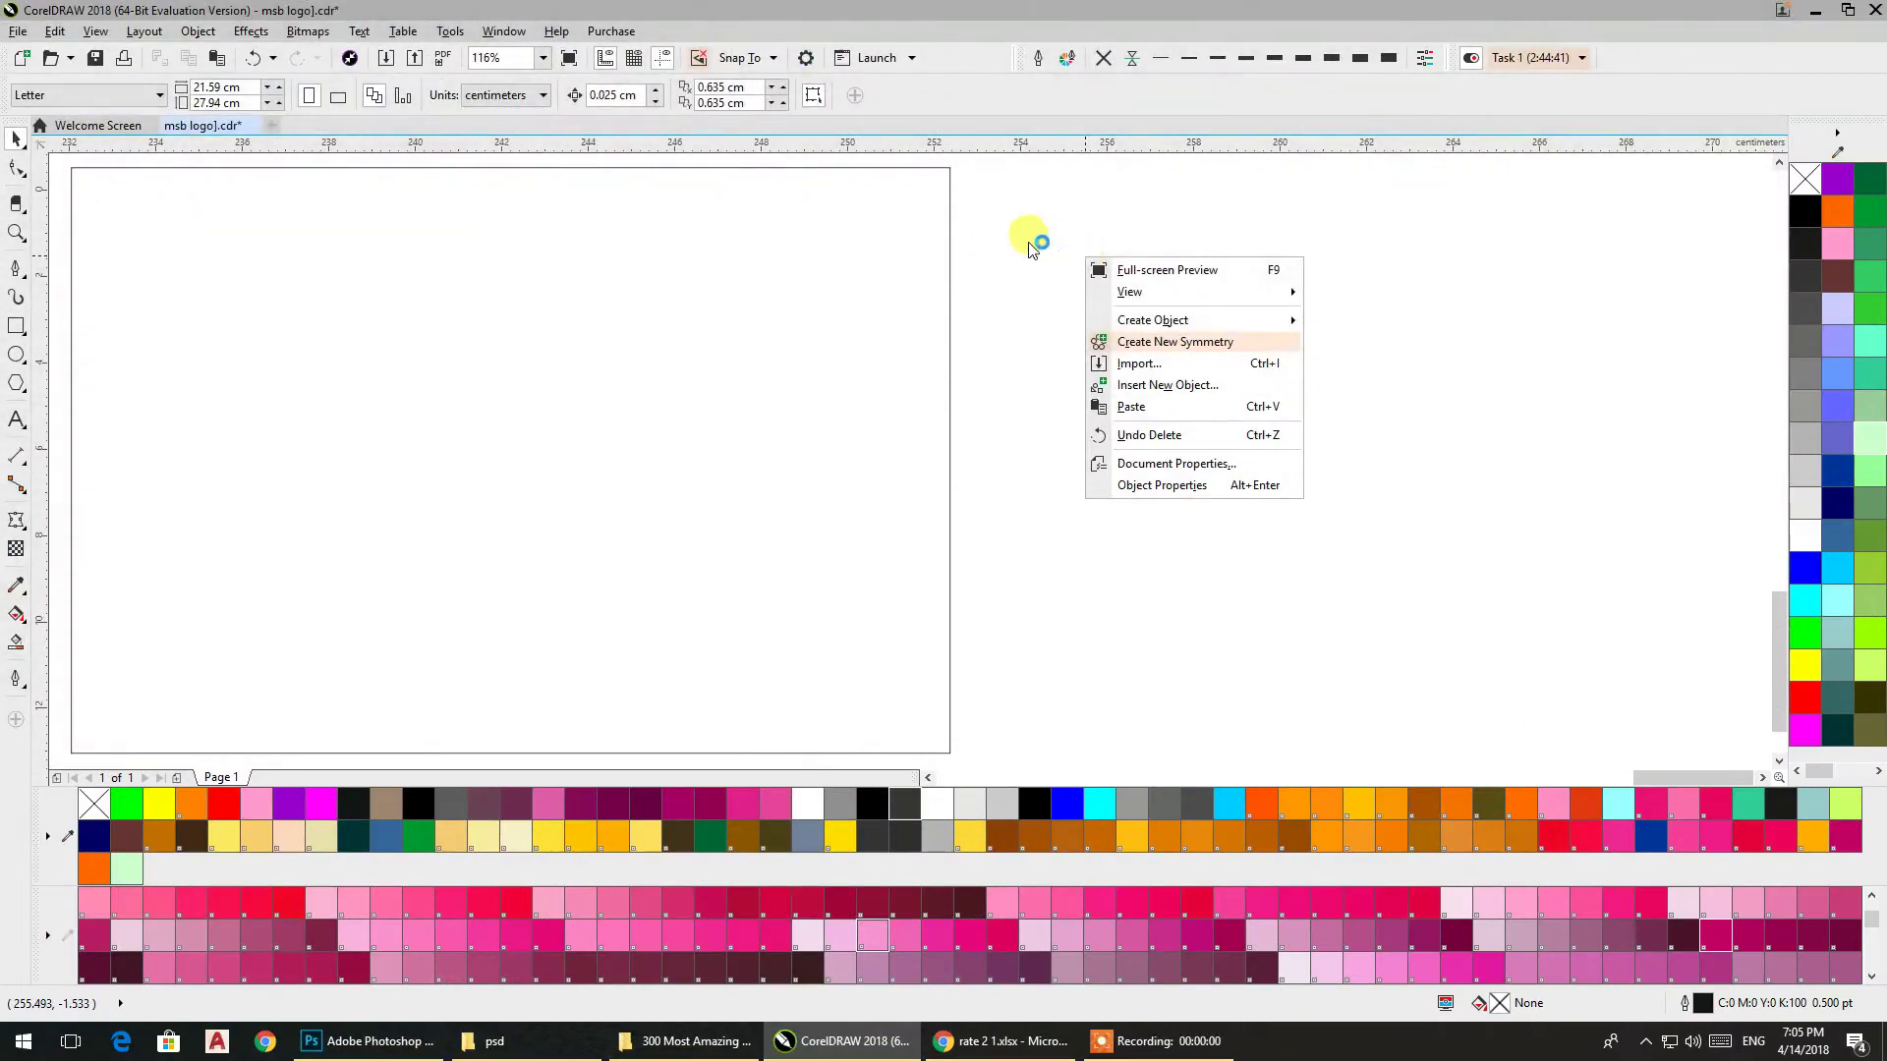
Close the context menu so the blank Letter page of msb logo.cdr is ready
{"action": "left_click", "coordinate": [1013, 236]}
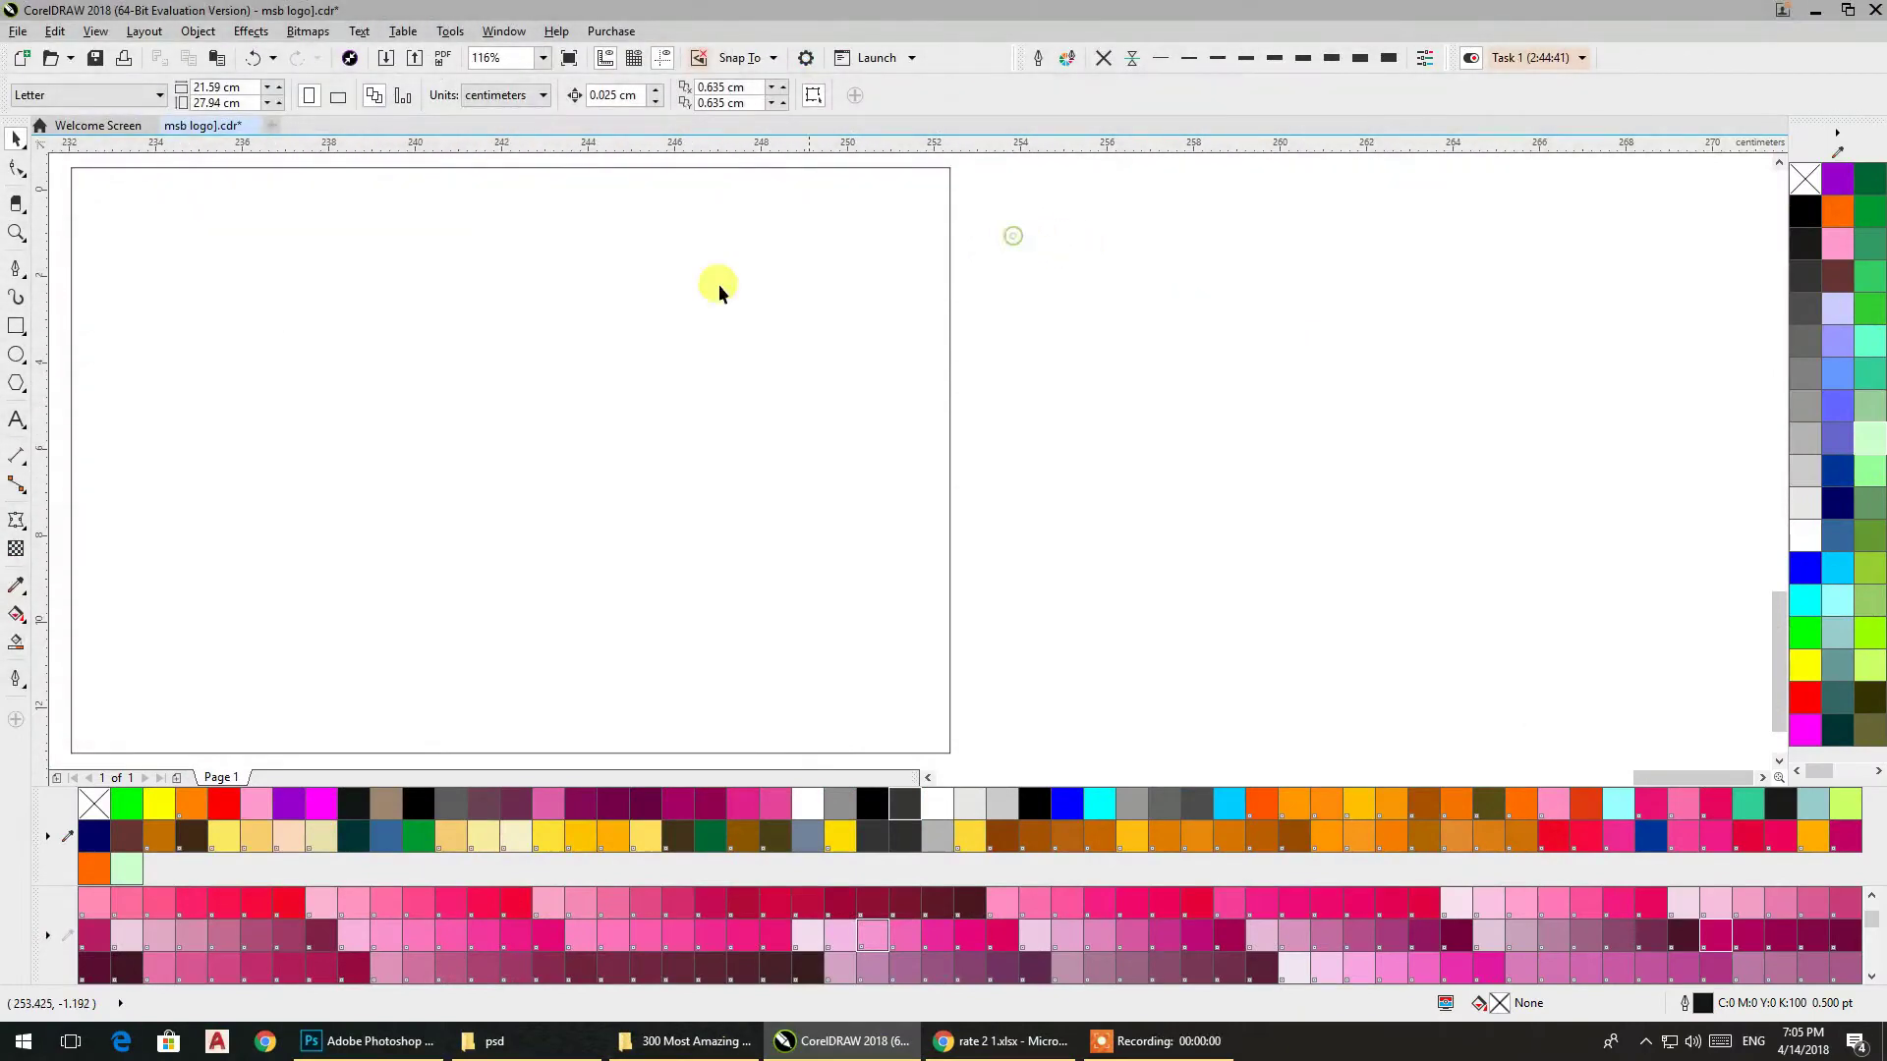
Draw a circle right of the page plus scaled-down concentric copies inside it
{"action": "left_click", "coordinate": [16, 356]}
{"action": "left_click_drag", "start_coordinate": [1121, 236], "coordinate": [1518, 671]}
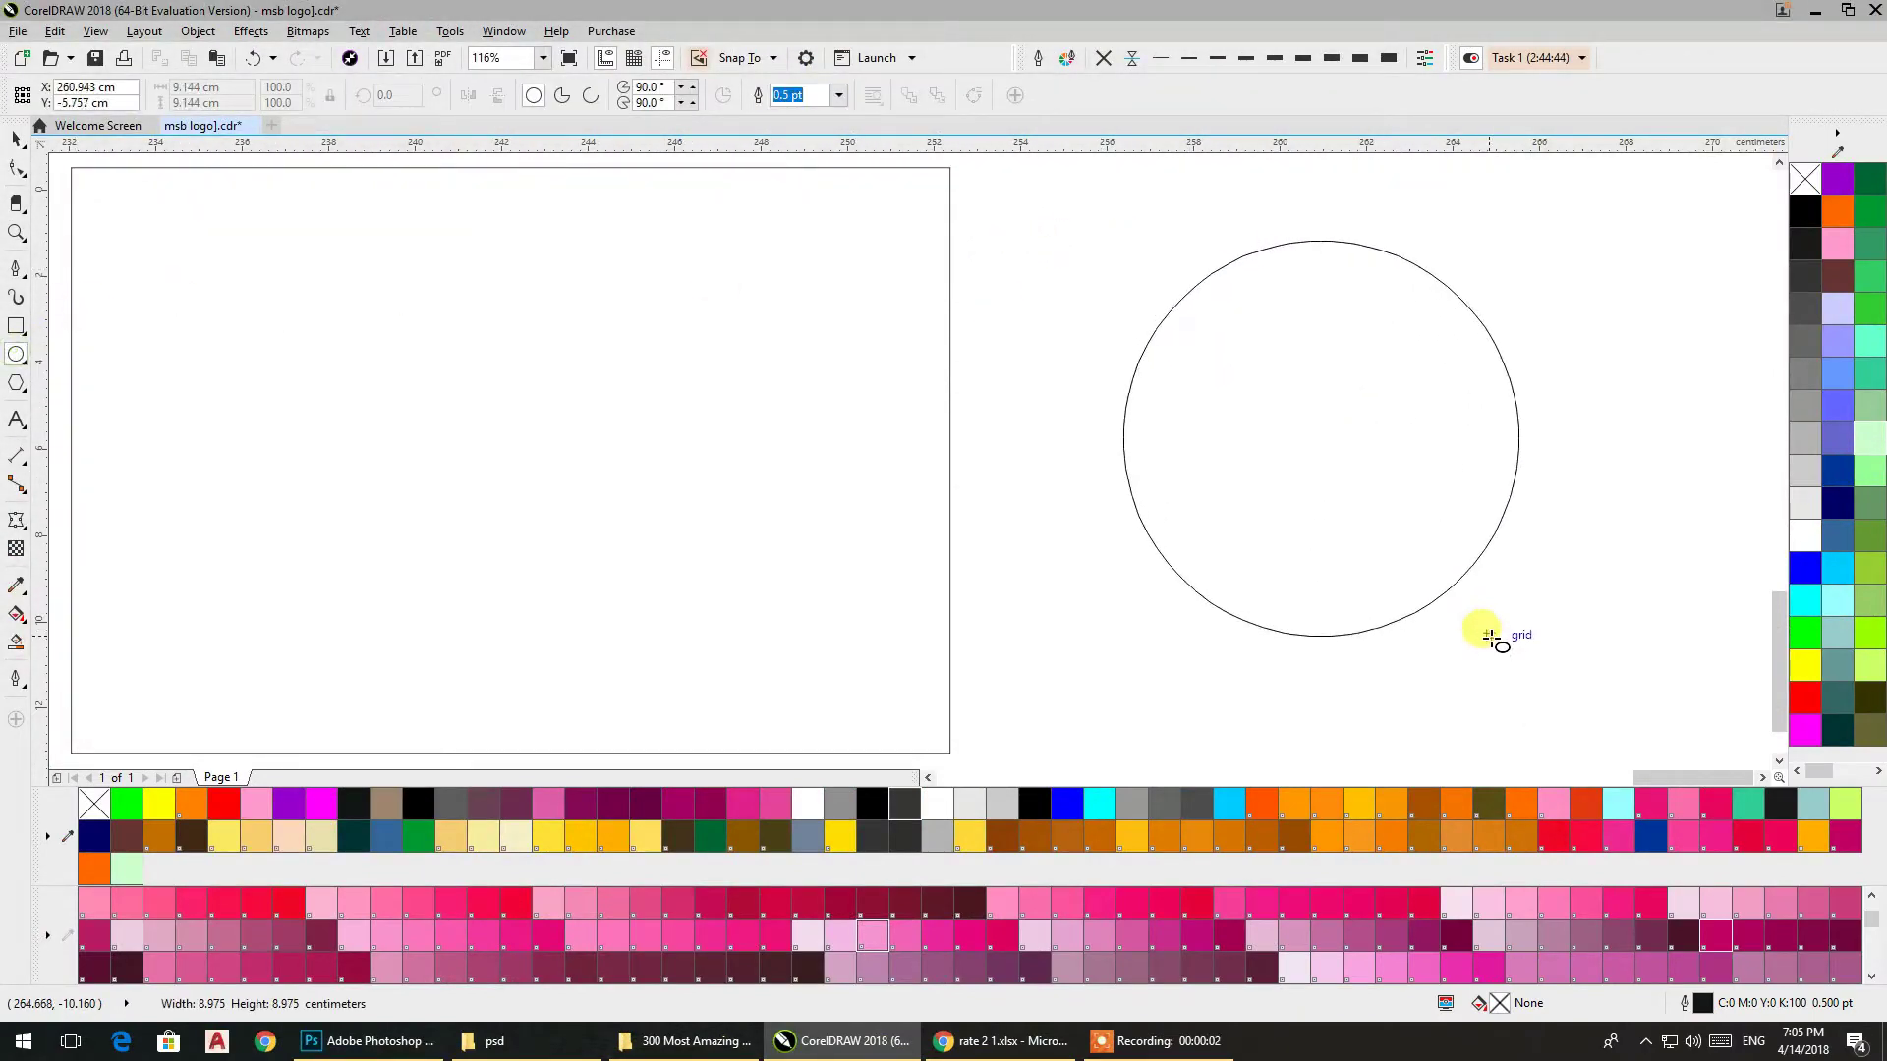
{"action": "left_click", "coordinate": [15, 138]}
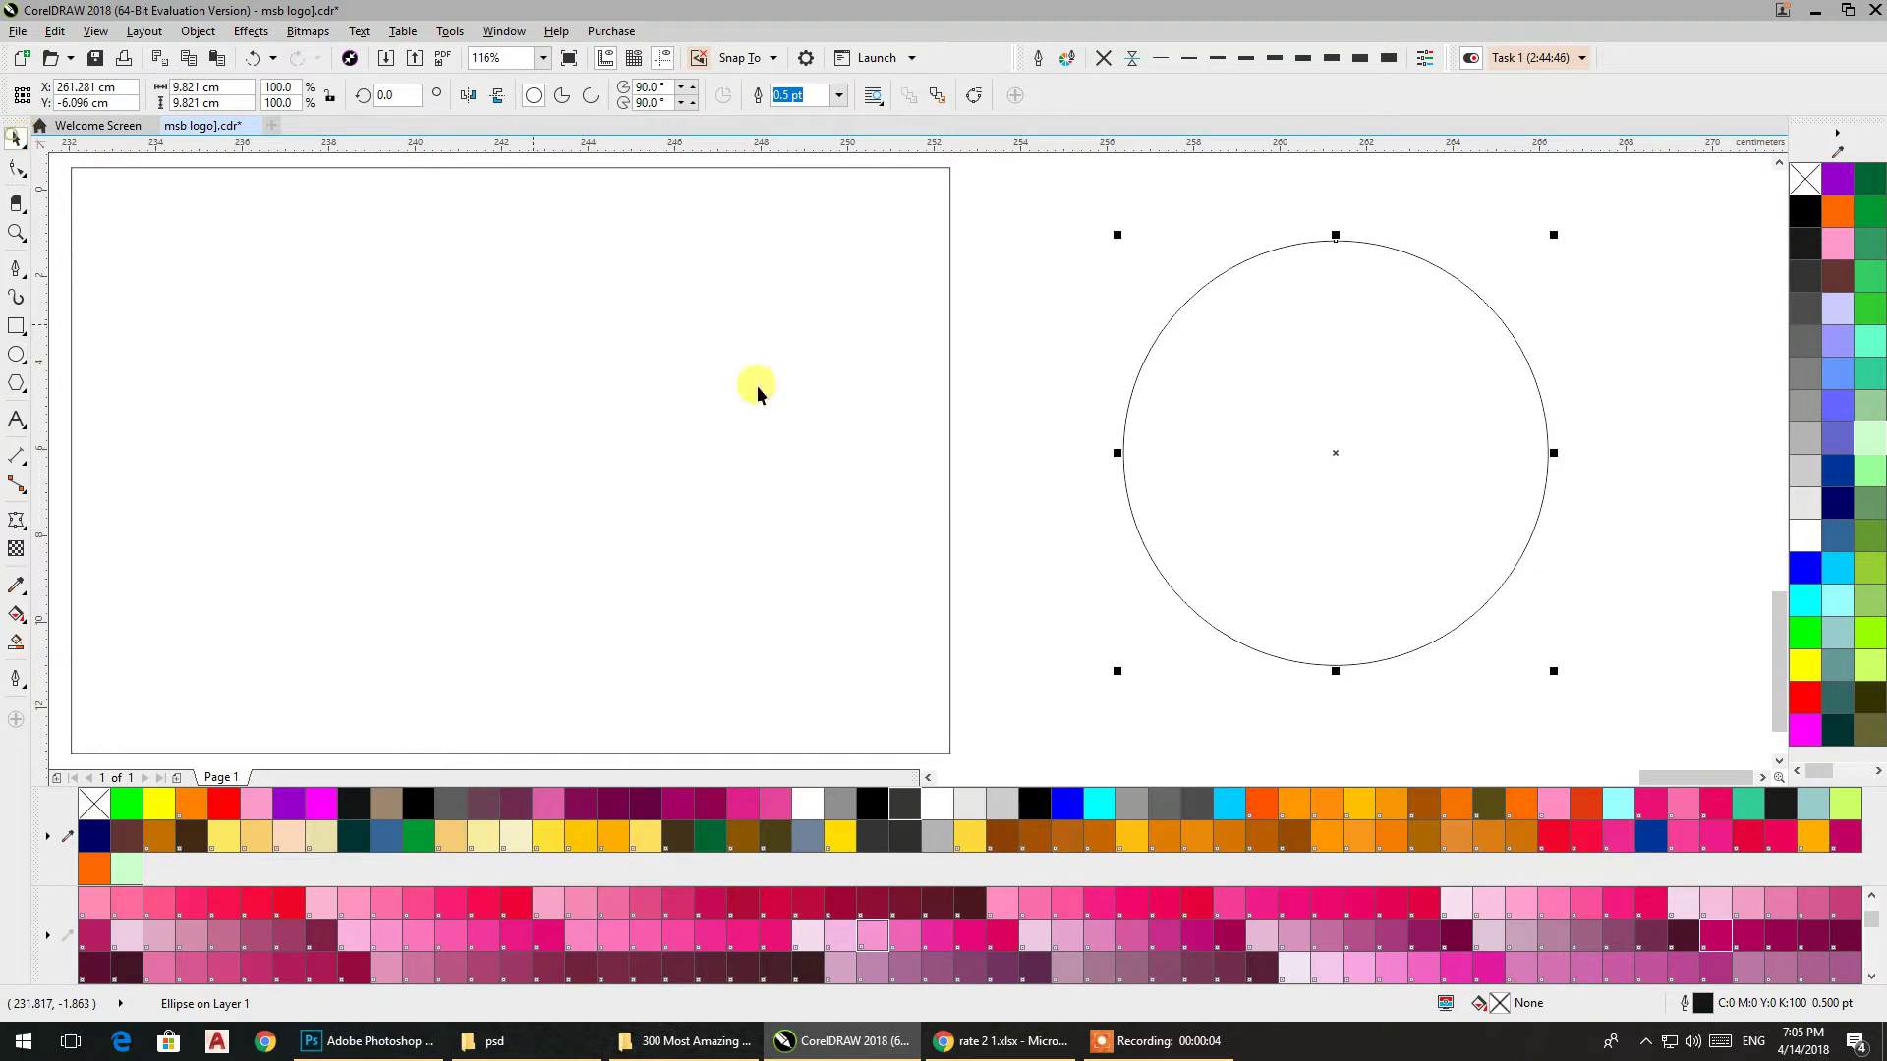
{"action": "mouse_move", "coordinate": [1552, 671]}
{"action": "left_mouse_down"}
{"action": "mouse_move", "coordinate": [1528, 653]}
{"action": "mouse_move", "coordinate": [1592, 709]}
{"action": "left_mouse_up"}
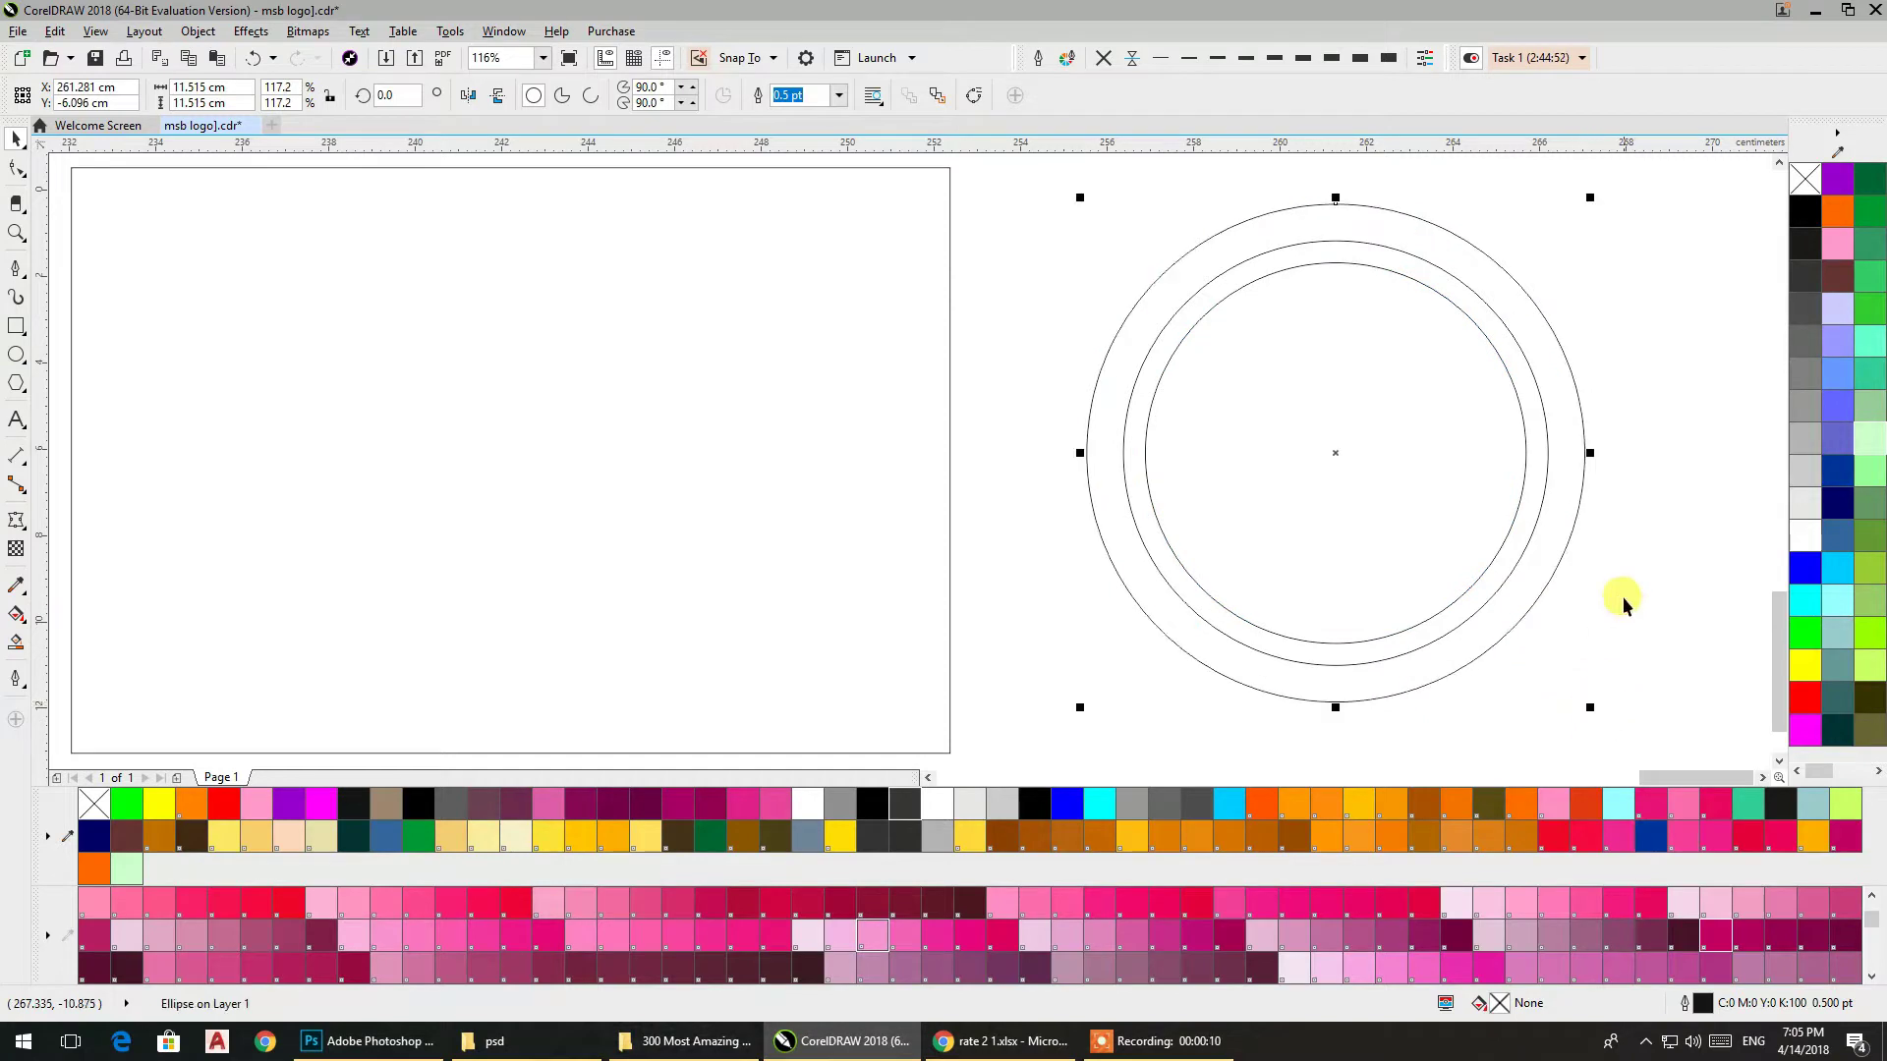
{"action": "left_click", "coordinate": [1623, 597]}
Give the middle and outer circles 10 pt outlines
{"action": "left_click", "coordinate": [1537, 509]}
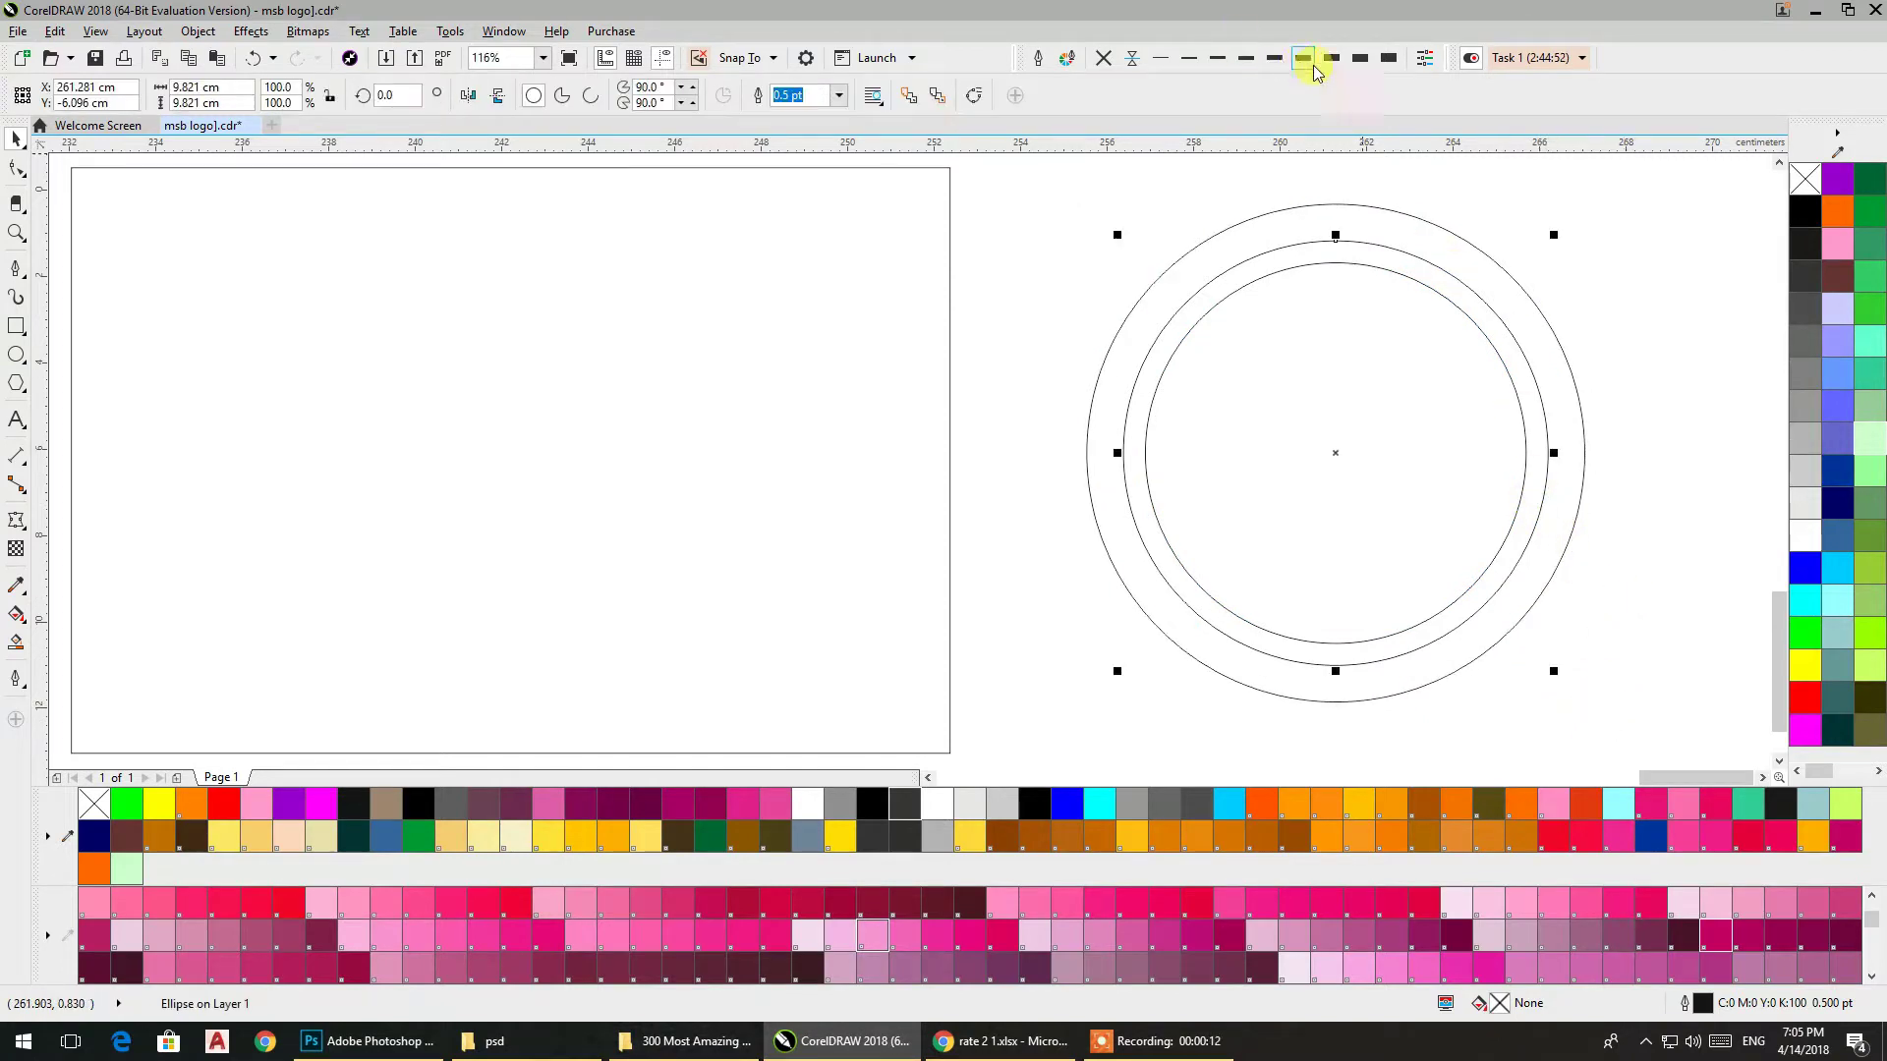
{"action": "left_click", "coordinate": [1329, 59]}
{"action": "left_click", "coordinate": [1389, 59]}
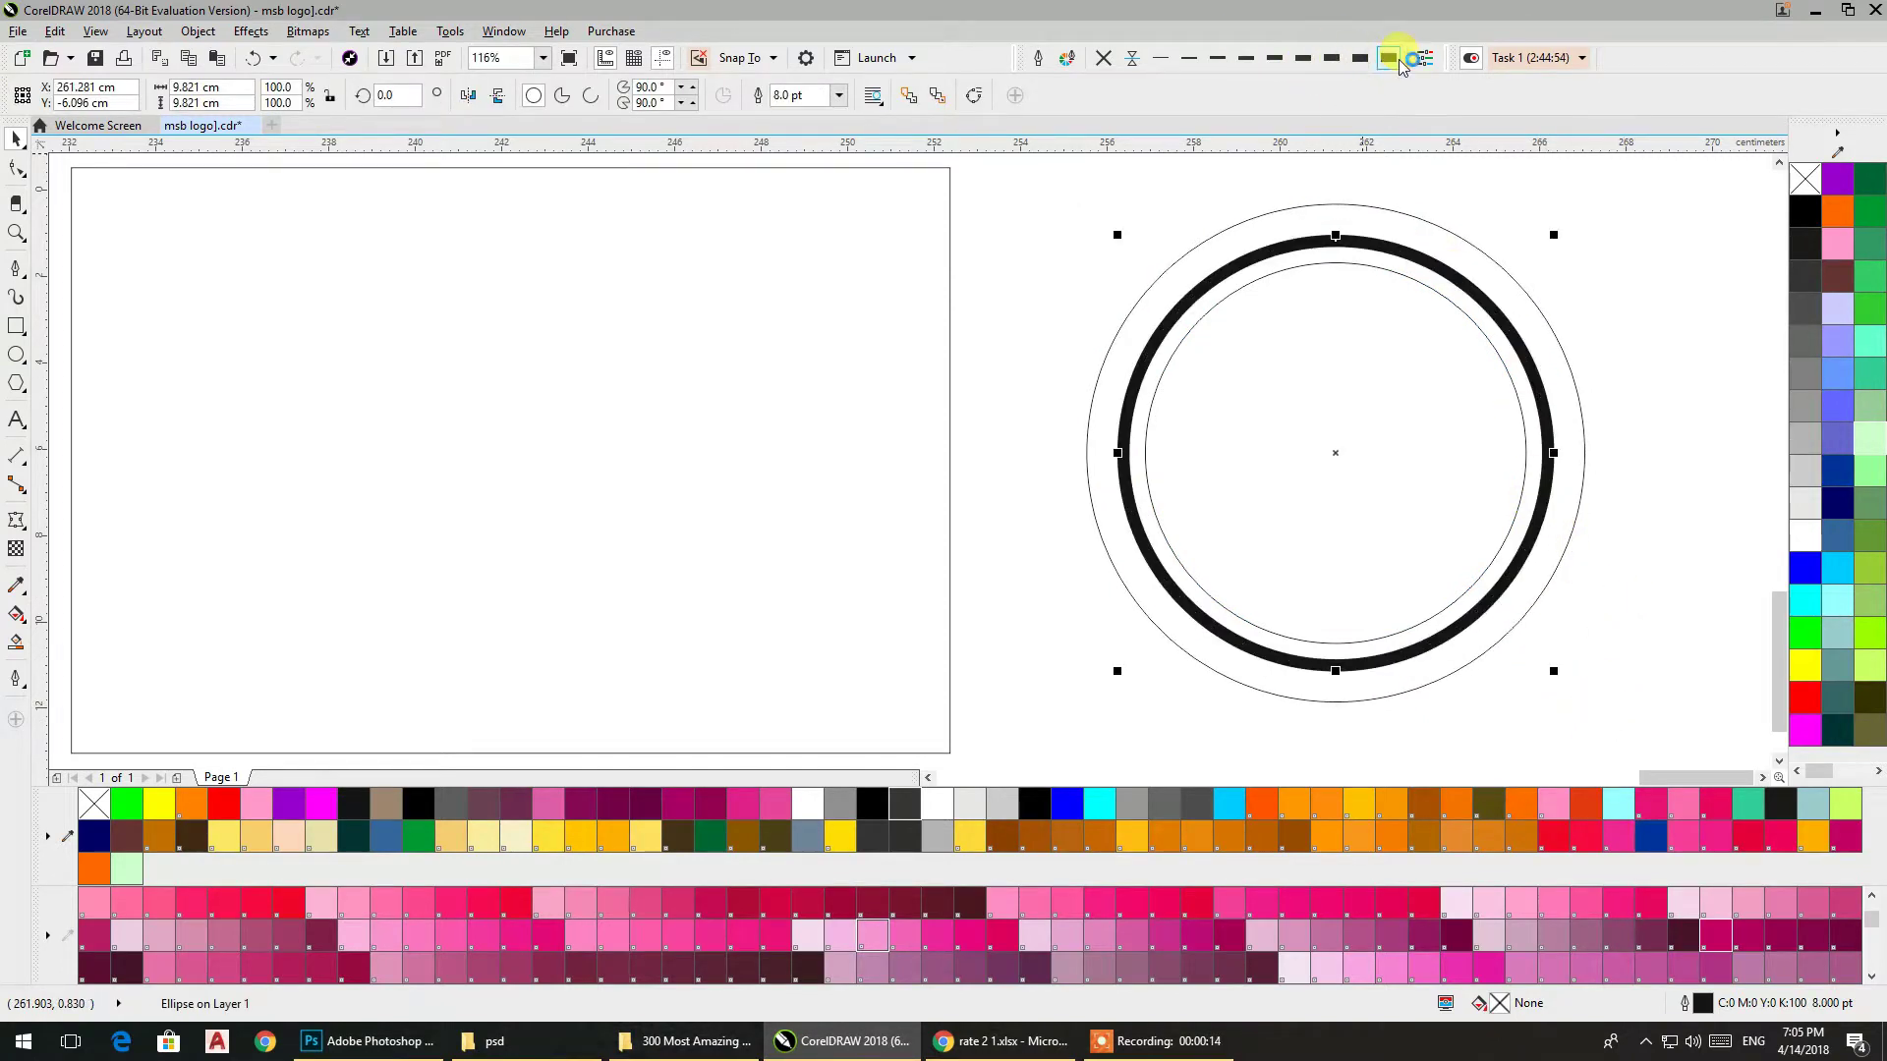
{"action": "left_click", "coordinate": [1388, 57]}
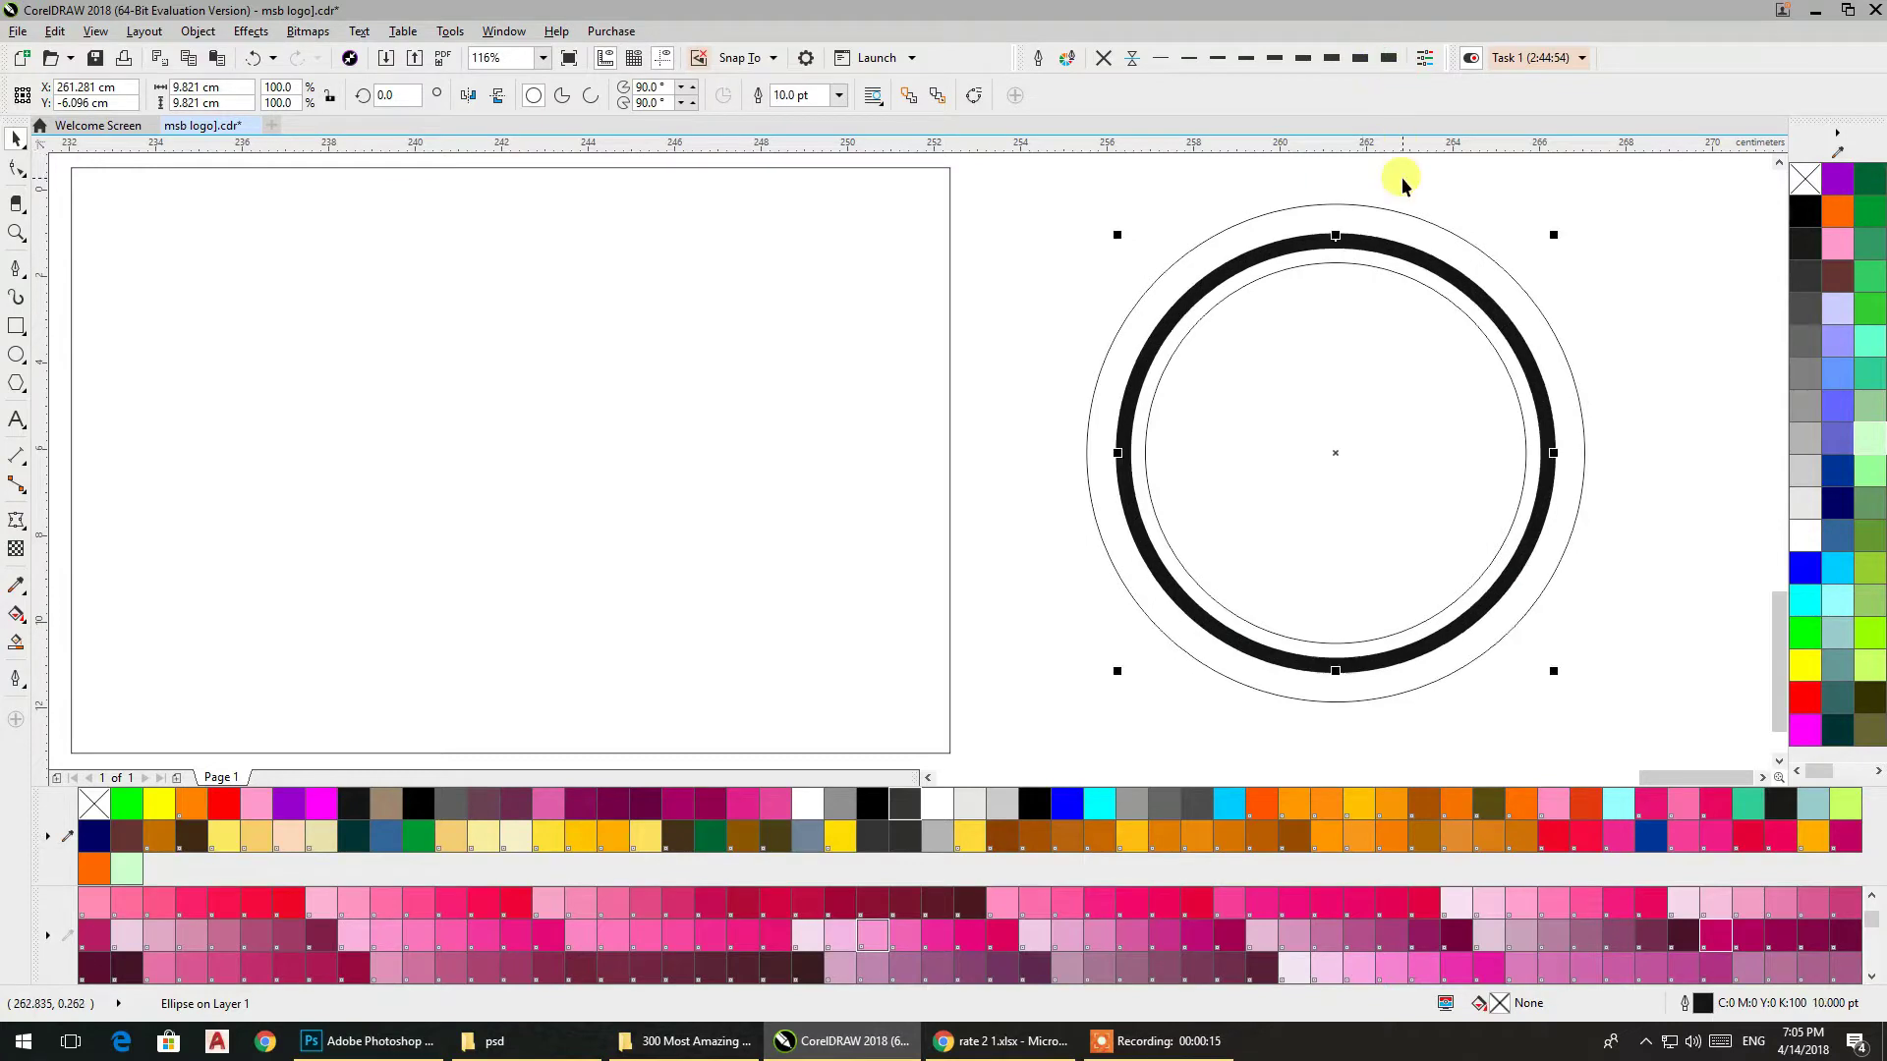
{"action": "left_click", "coordinate": [1529, 251]}
{"action": "left_click", "coordinate": [1506, 265]}
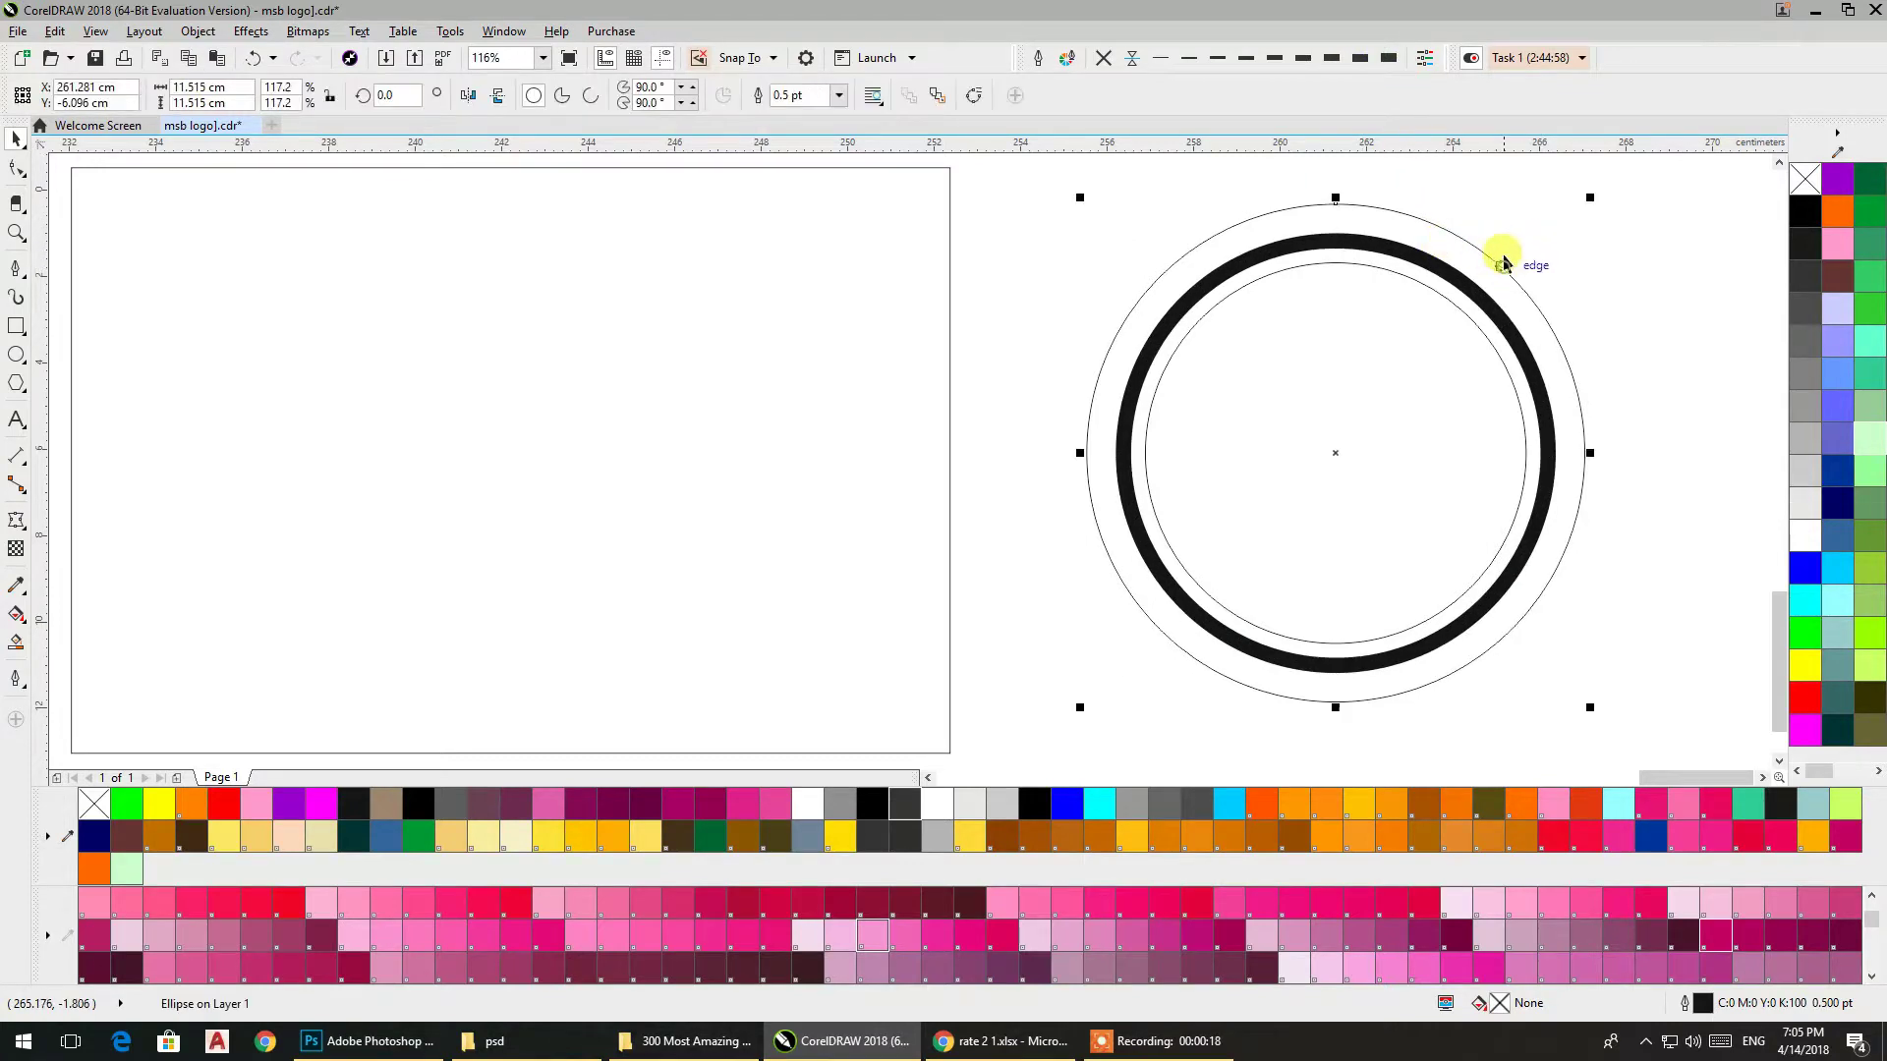
{"action": "left_click", "coordinate": [1391, 57]}
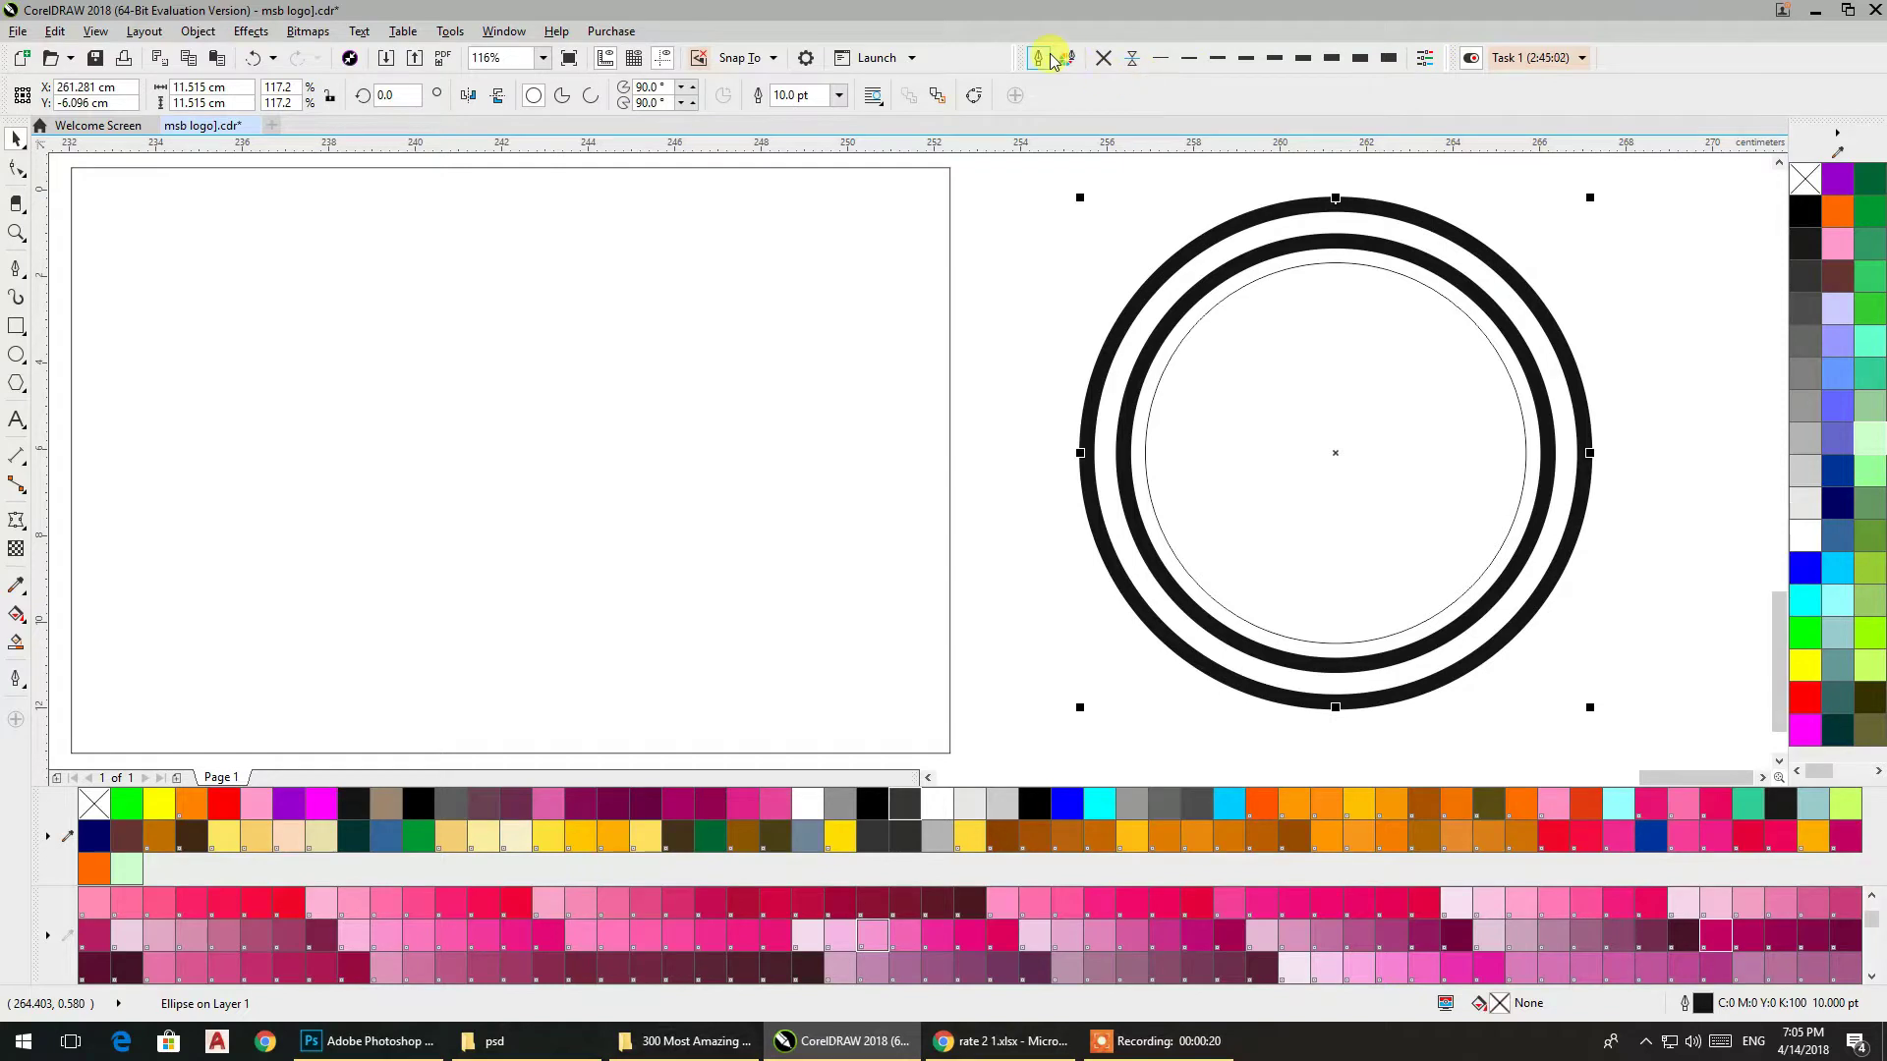
{"action": "key", "text": "F12"}
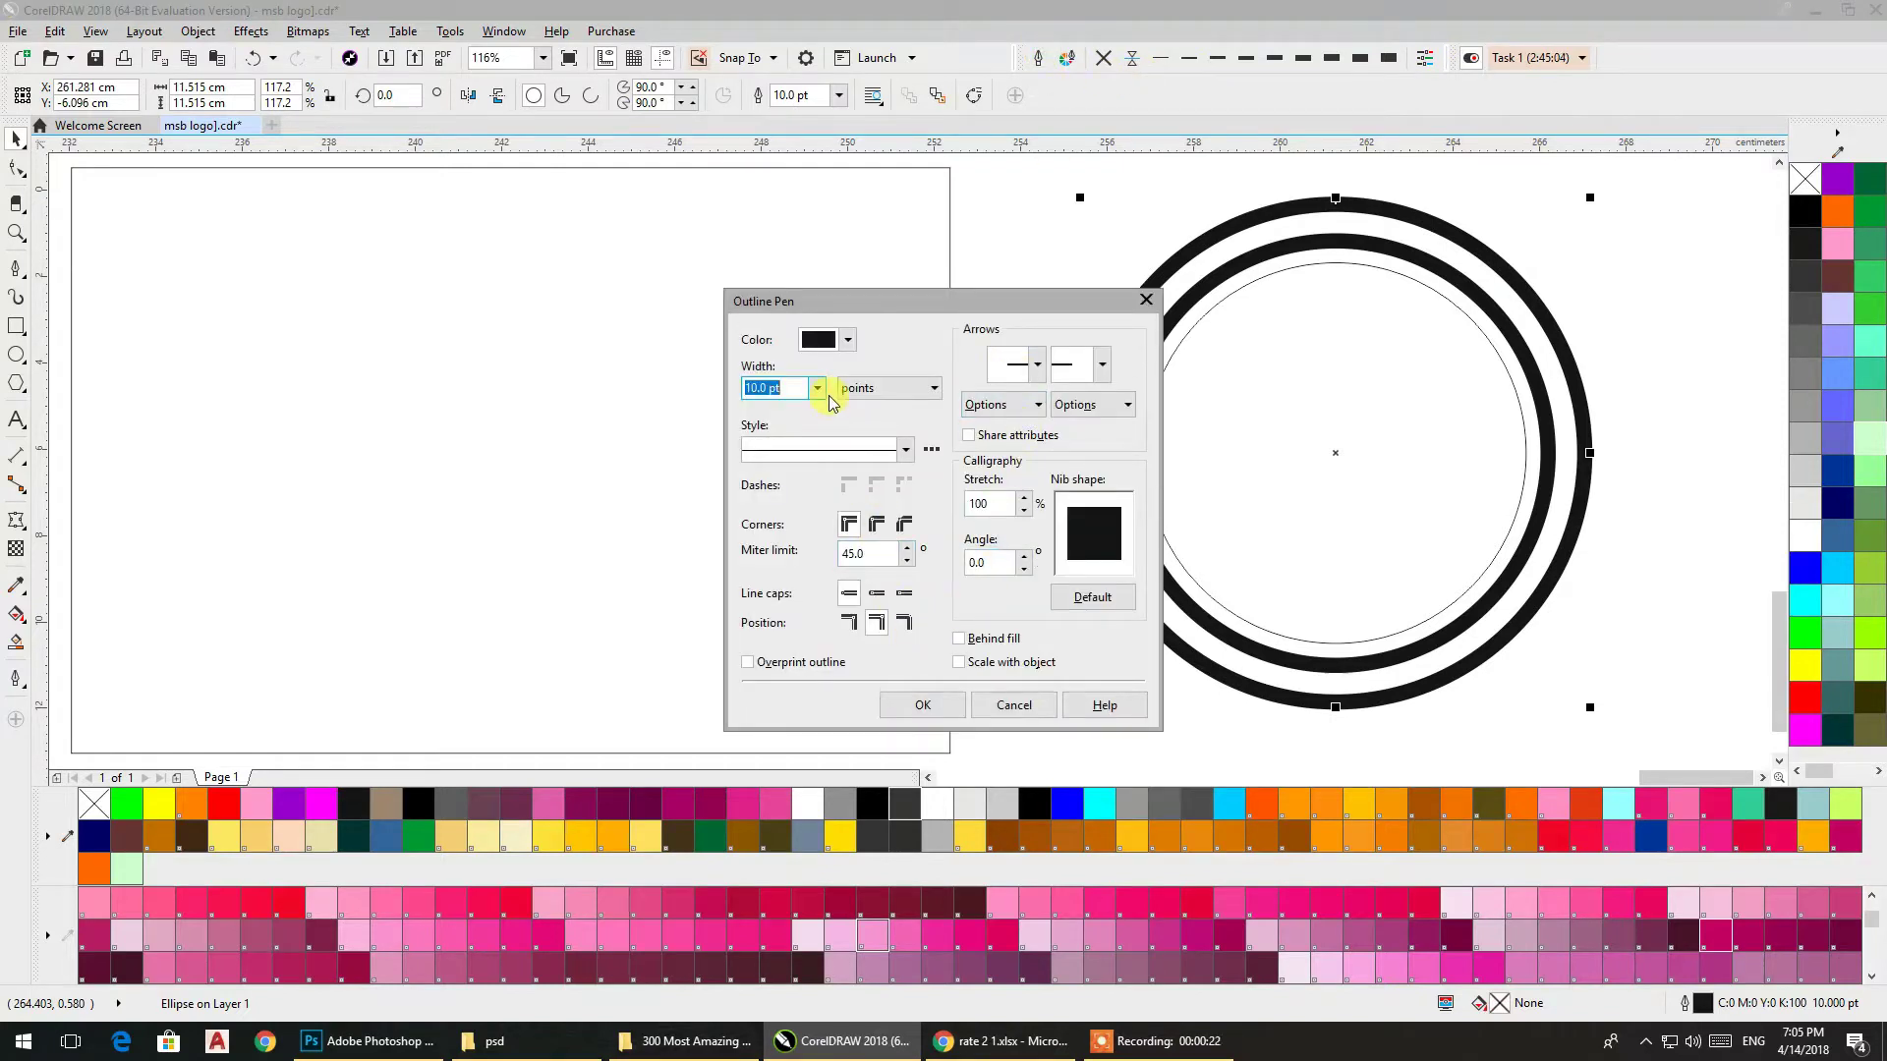
Set the outer ring's outline width to 16 pt
{"action": "left_click", "coordinate": [817, 388]}
{"action": "left_click", "coordinate": [771, 589]}
{"action": "left_click", "coordinate": [923, 705]}
{"action": "left_click", "coordinate": [1658, 355]}
Thicken the innermost circle's outline to 4 pt
{"action": "left_click", "coordinate": [1513, 379]}
{"action": "left_click", "coordinate": [1436, 283]}
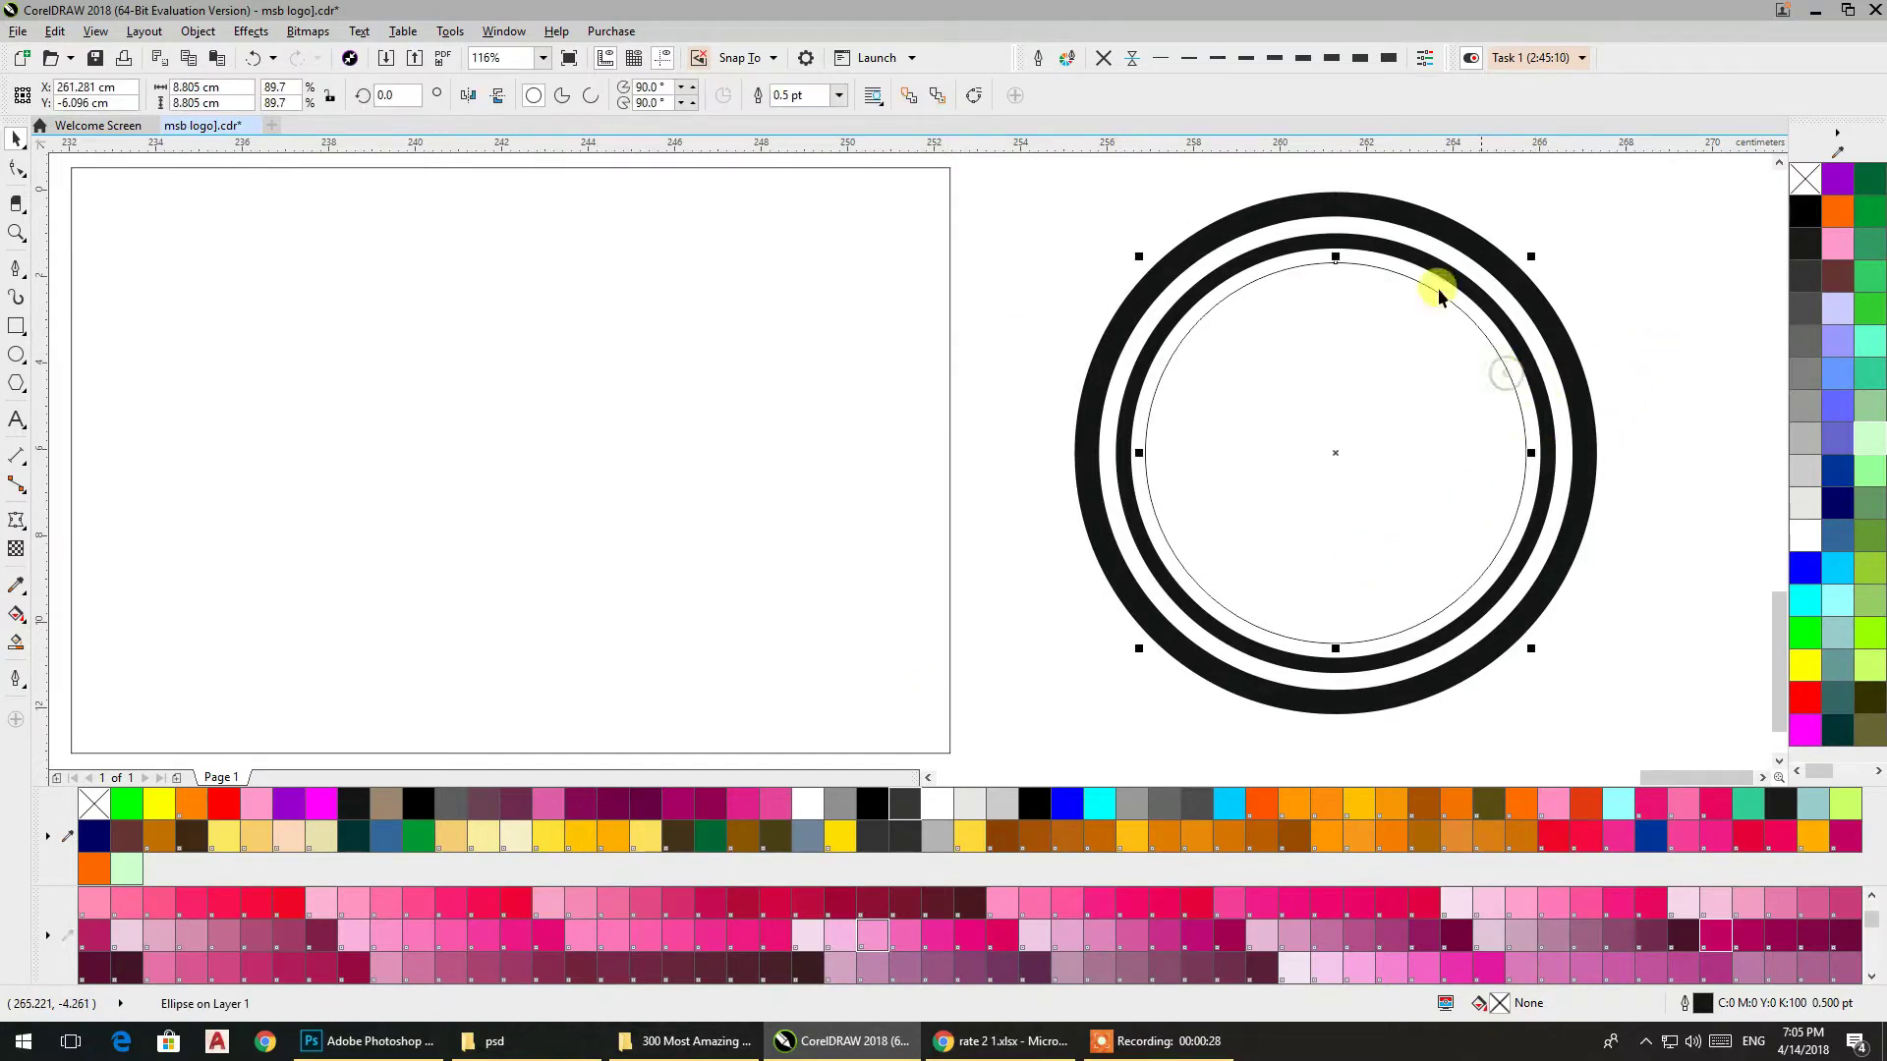
{"action": "left_click", "coordinate": [1271, 61]}
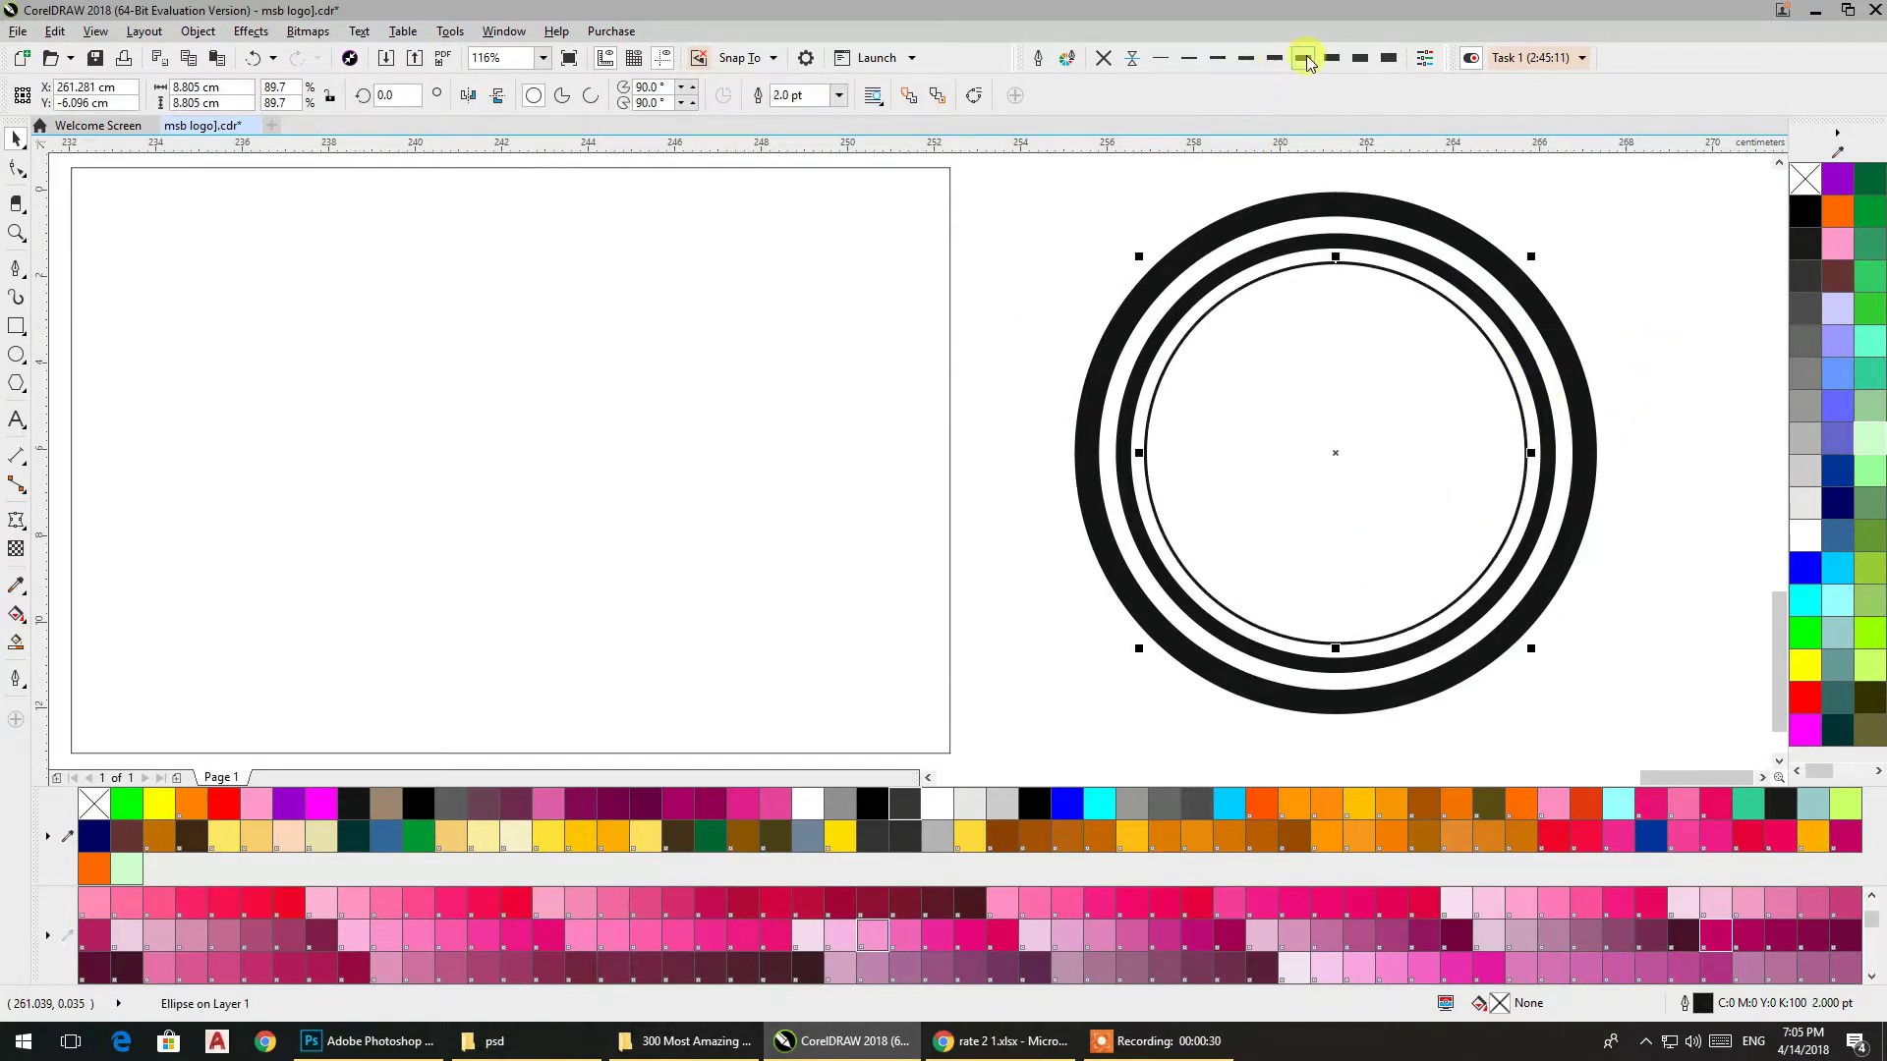
{"action": "left_click", "coordinate": [1304, 61]}
{"action": "left_click", "coordinate": [1336, 61]}
Shrink the outer ring slightly and resize the inner ring to 8.467 cm to tighten spacing
{"action": "left_click", "coordinate": [1566, 227]}
{"action": "left_click", "coordinate": [1542, 496]}
{"action": "left_click_drag", "start_coordinate": [1592, 711], "coordinate": [1592, 703]}
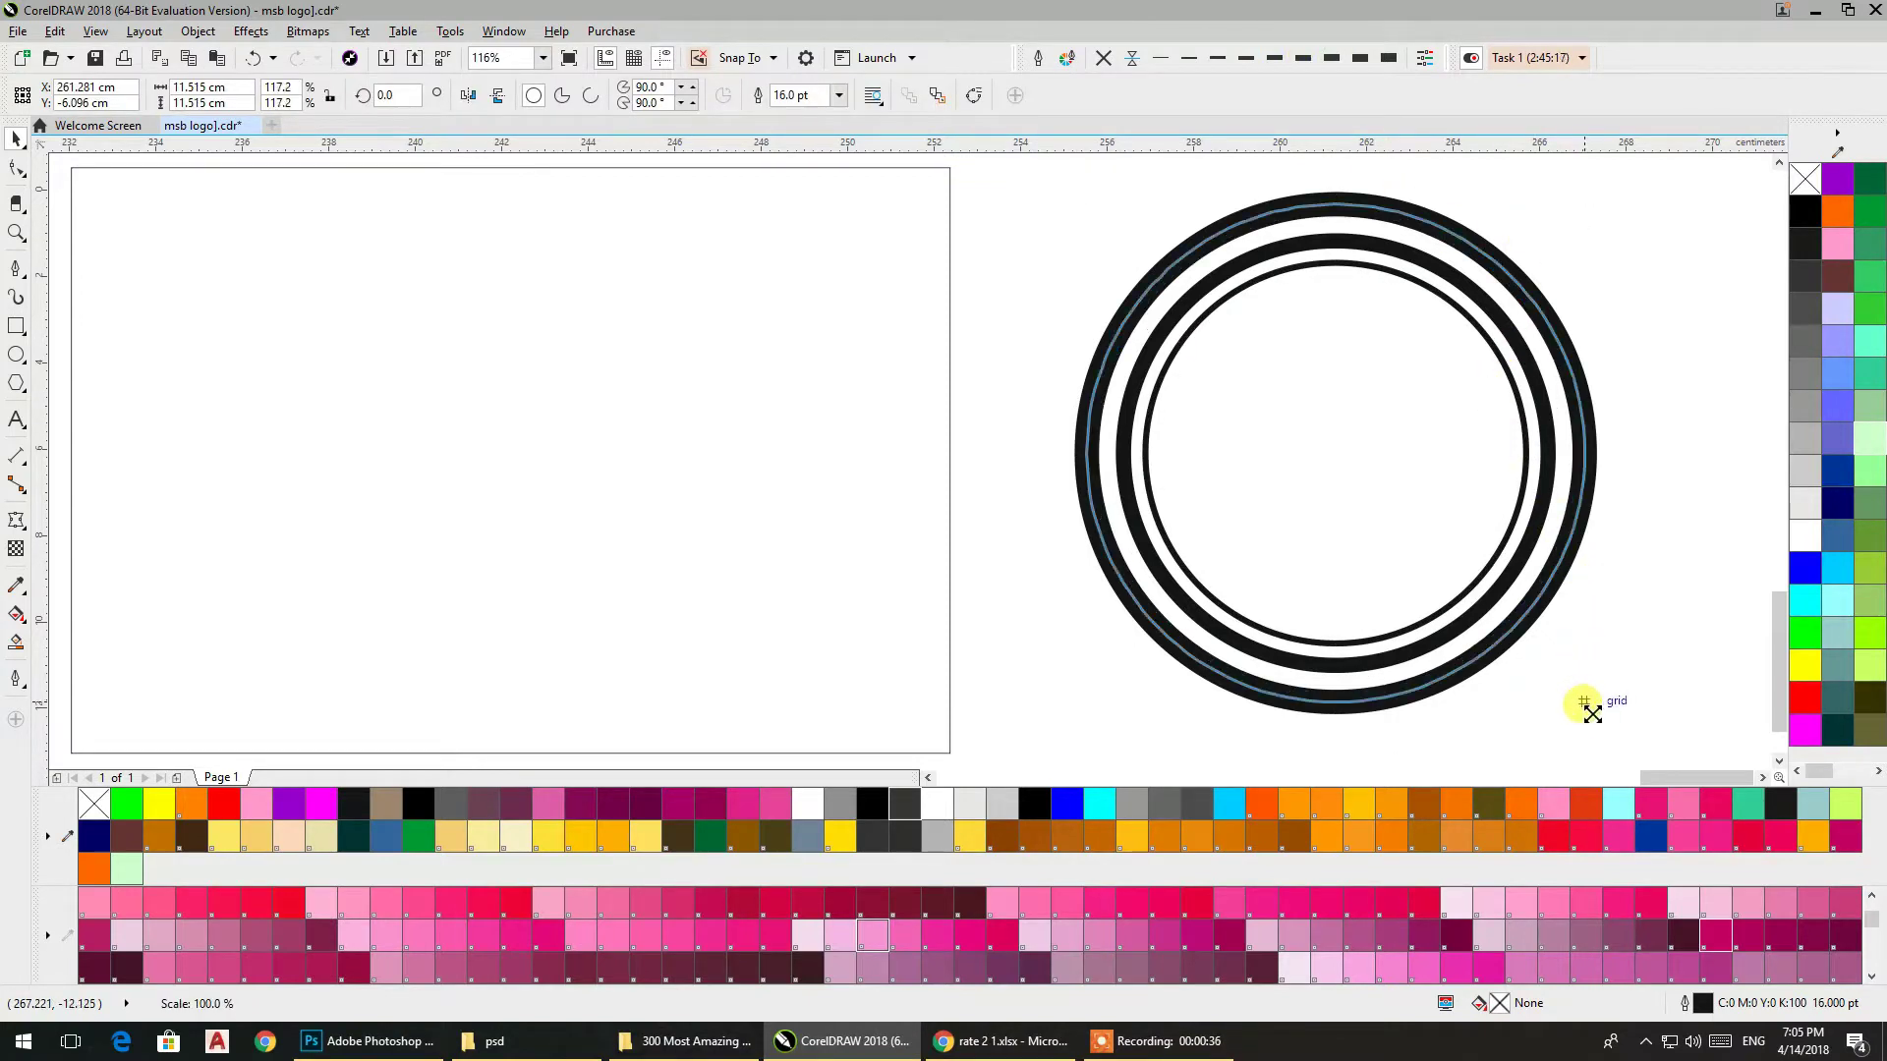
{"action": "left_click", "coordinate": [1636, 643]}
{"action": "left_click", "coordinate": [1503, 543]}
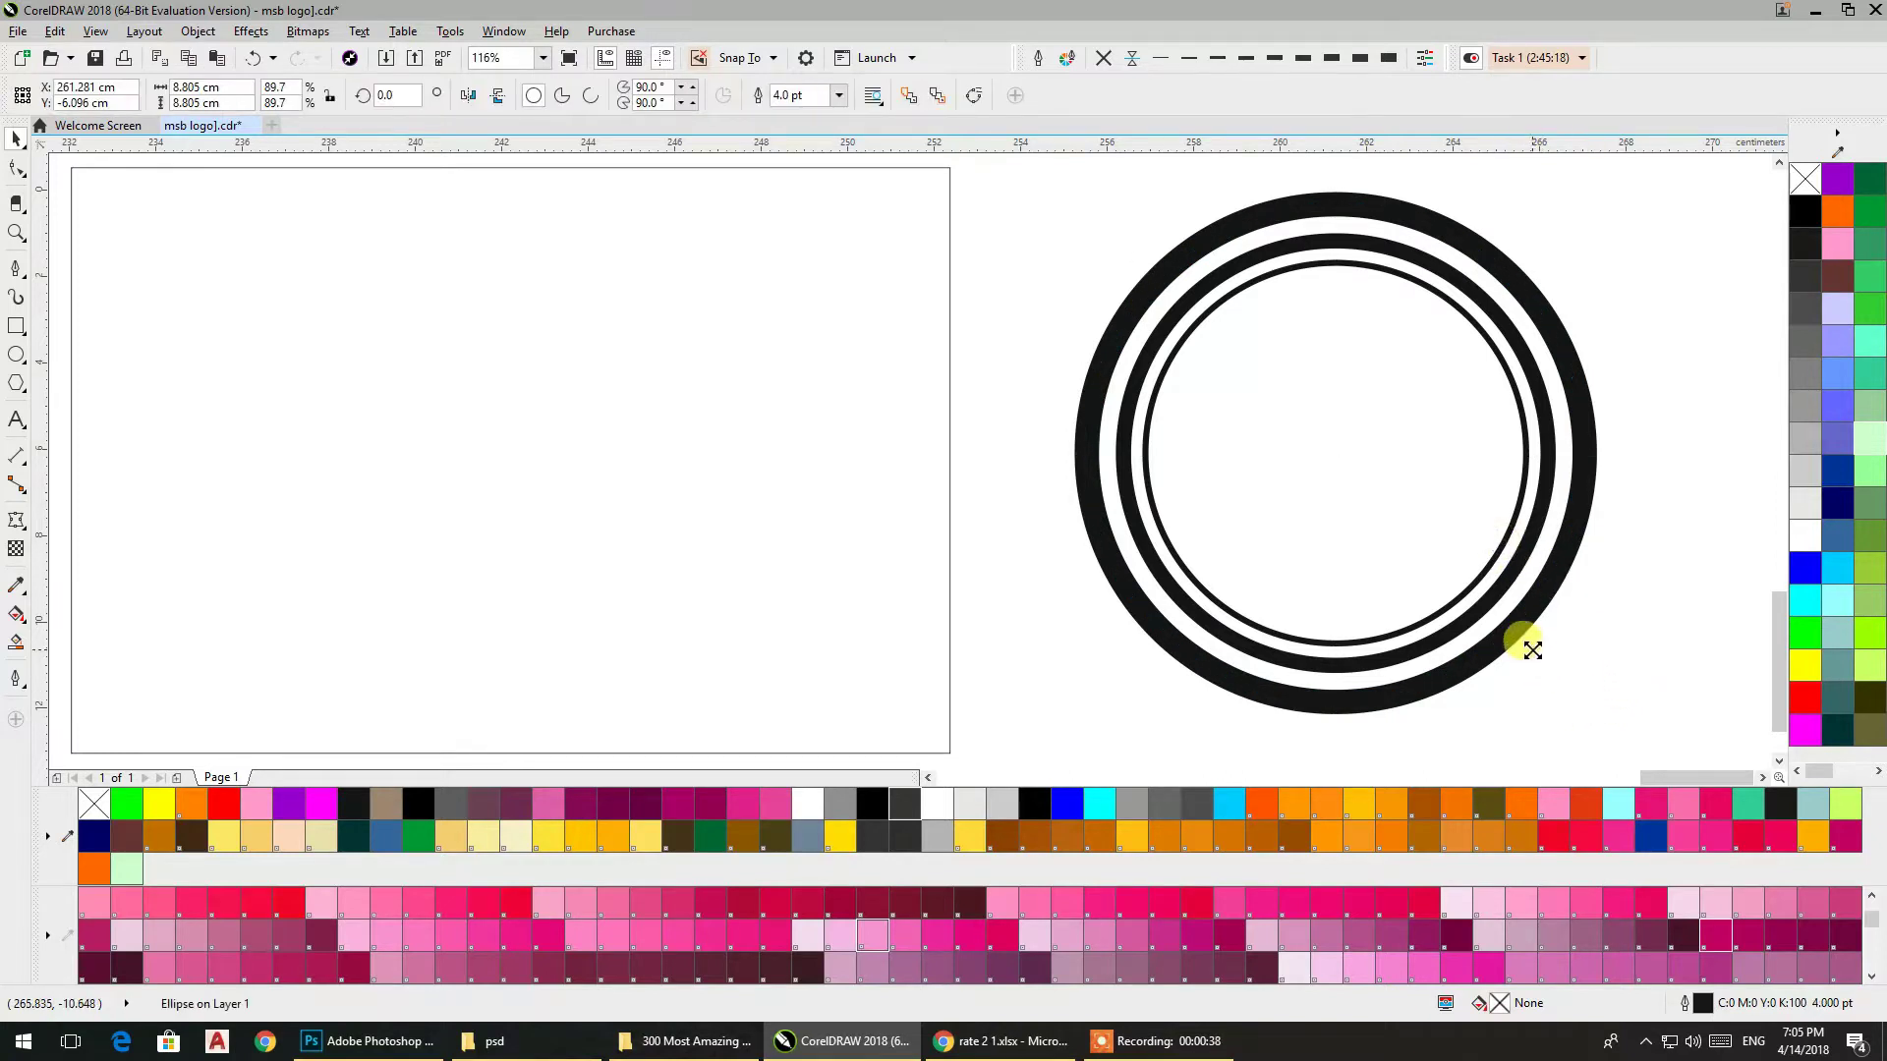
{"action": "left_click_drag", "start_coordinate": [1531, 650], "coordinate": [1529, 653]}
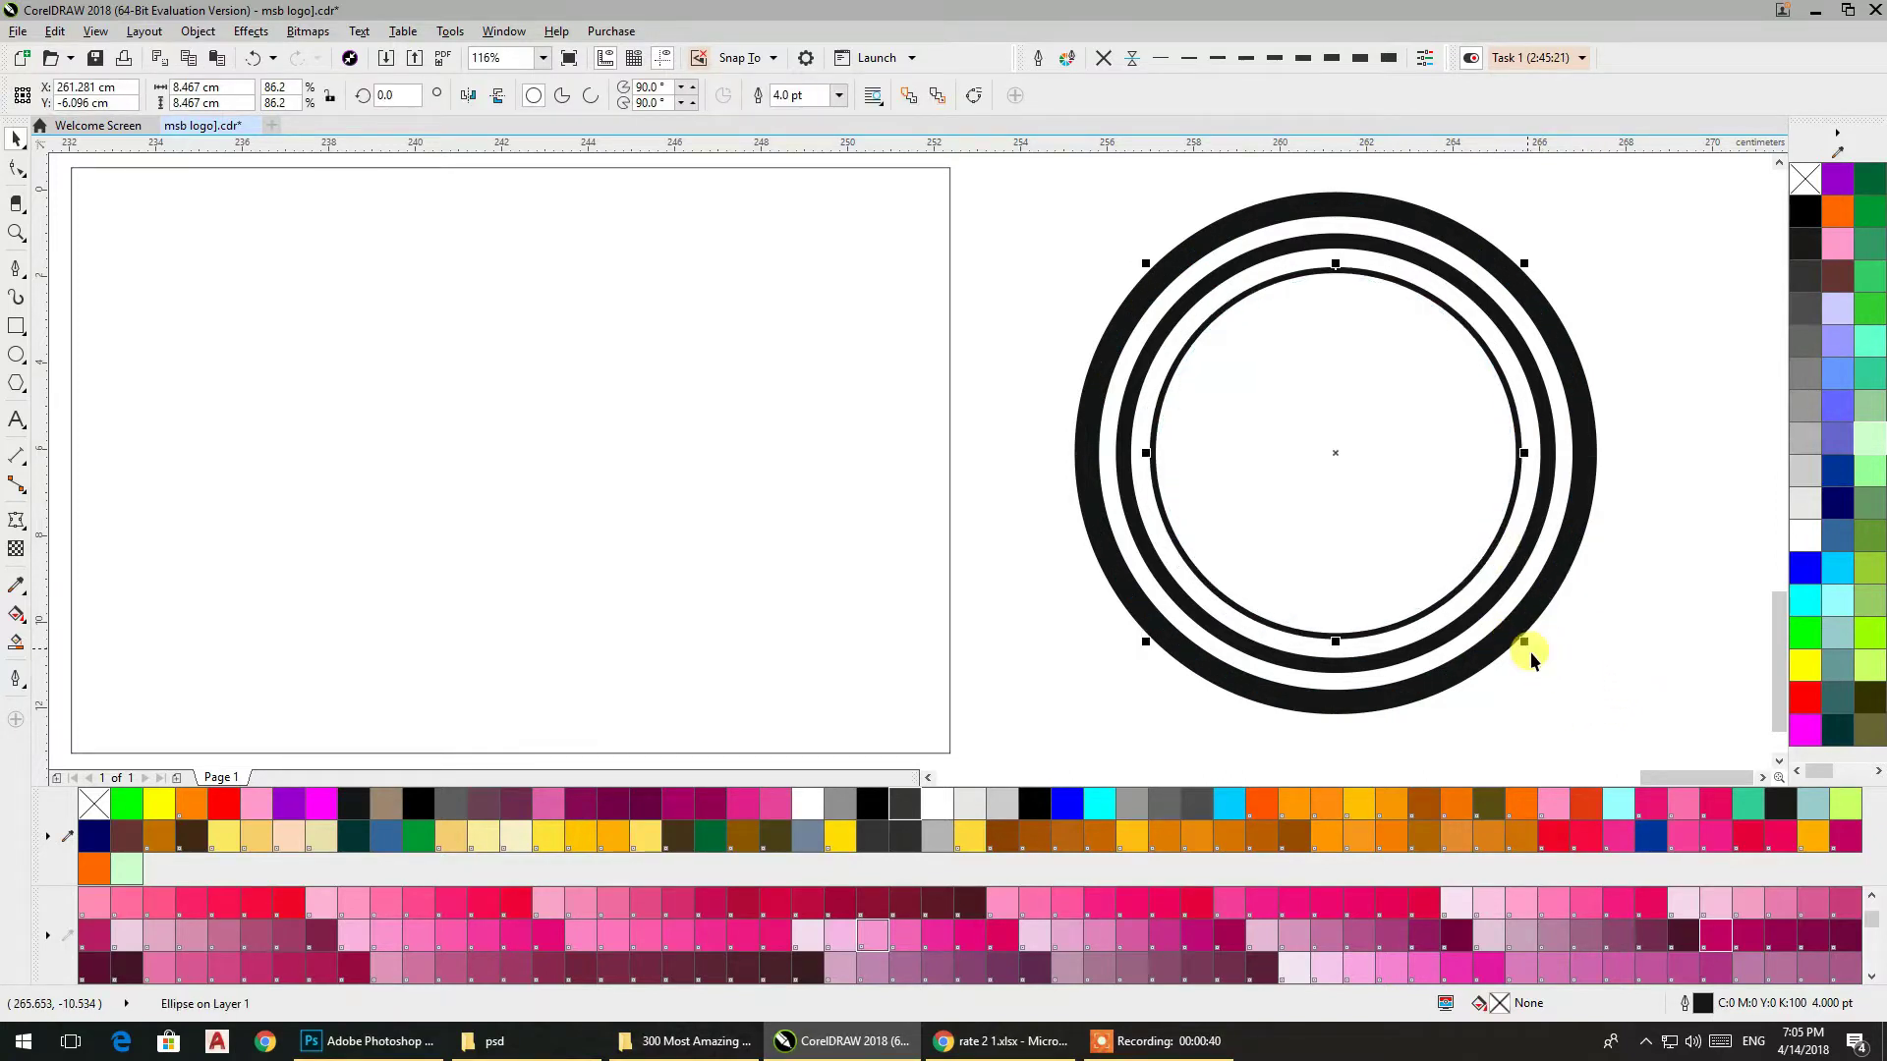
{"action": "left_click", "coordinate": [1579, 505]}
{"action": "scroll", "coordinate": [1503, 412], "scroll_direction": "right", "scroll_amount": 2}
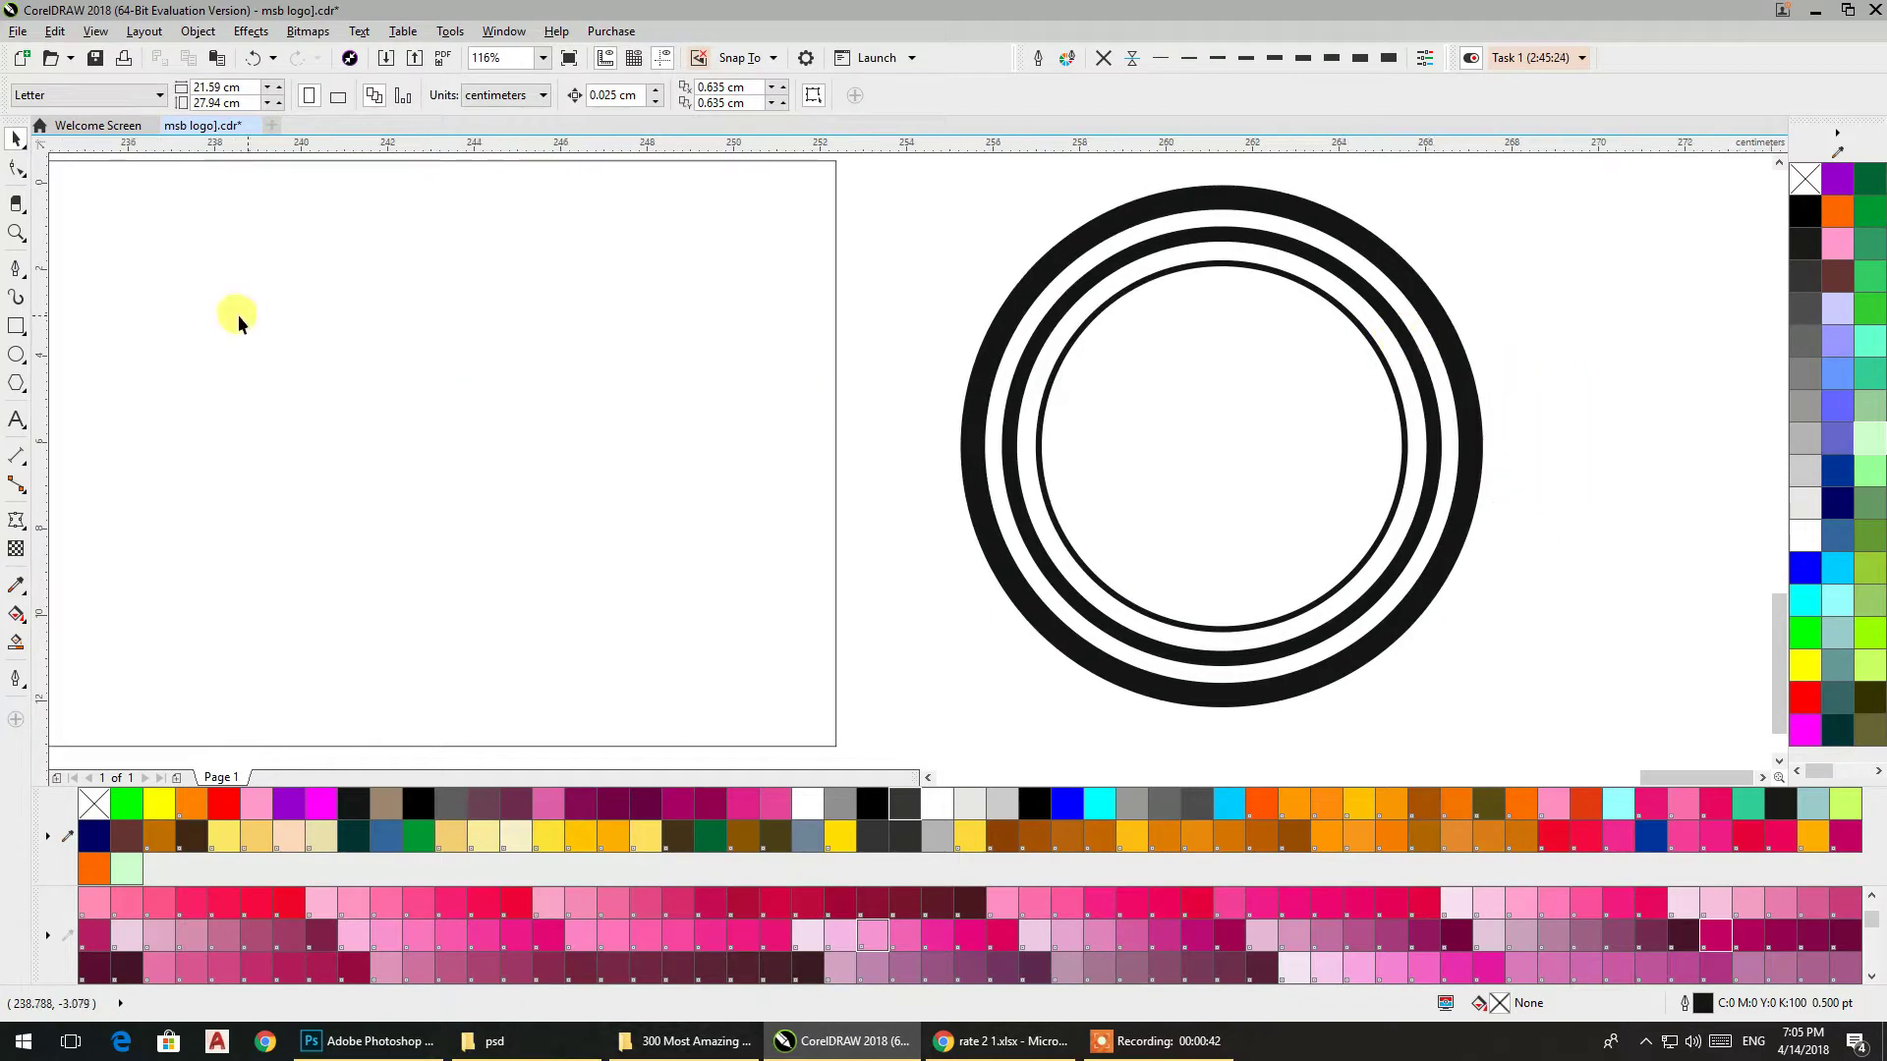
{"action": "left_click", "coordinate": [16, 325]}
Draw a long thin 14.89 cm bar to the right of the rings
{"action": "scroll", "coordinate": [914, 320], "scroll_direction": "down", "scroll_amount": 2}
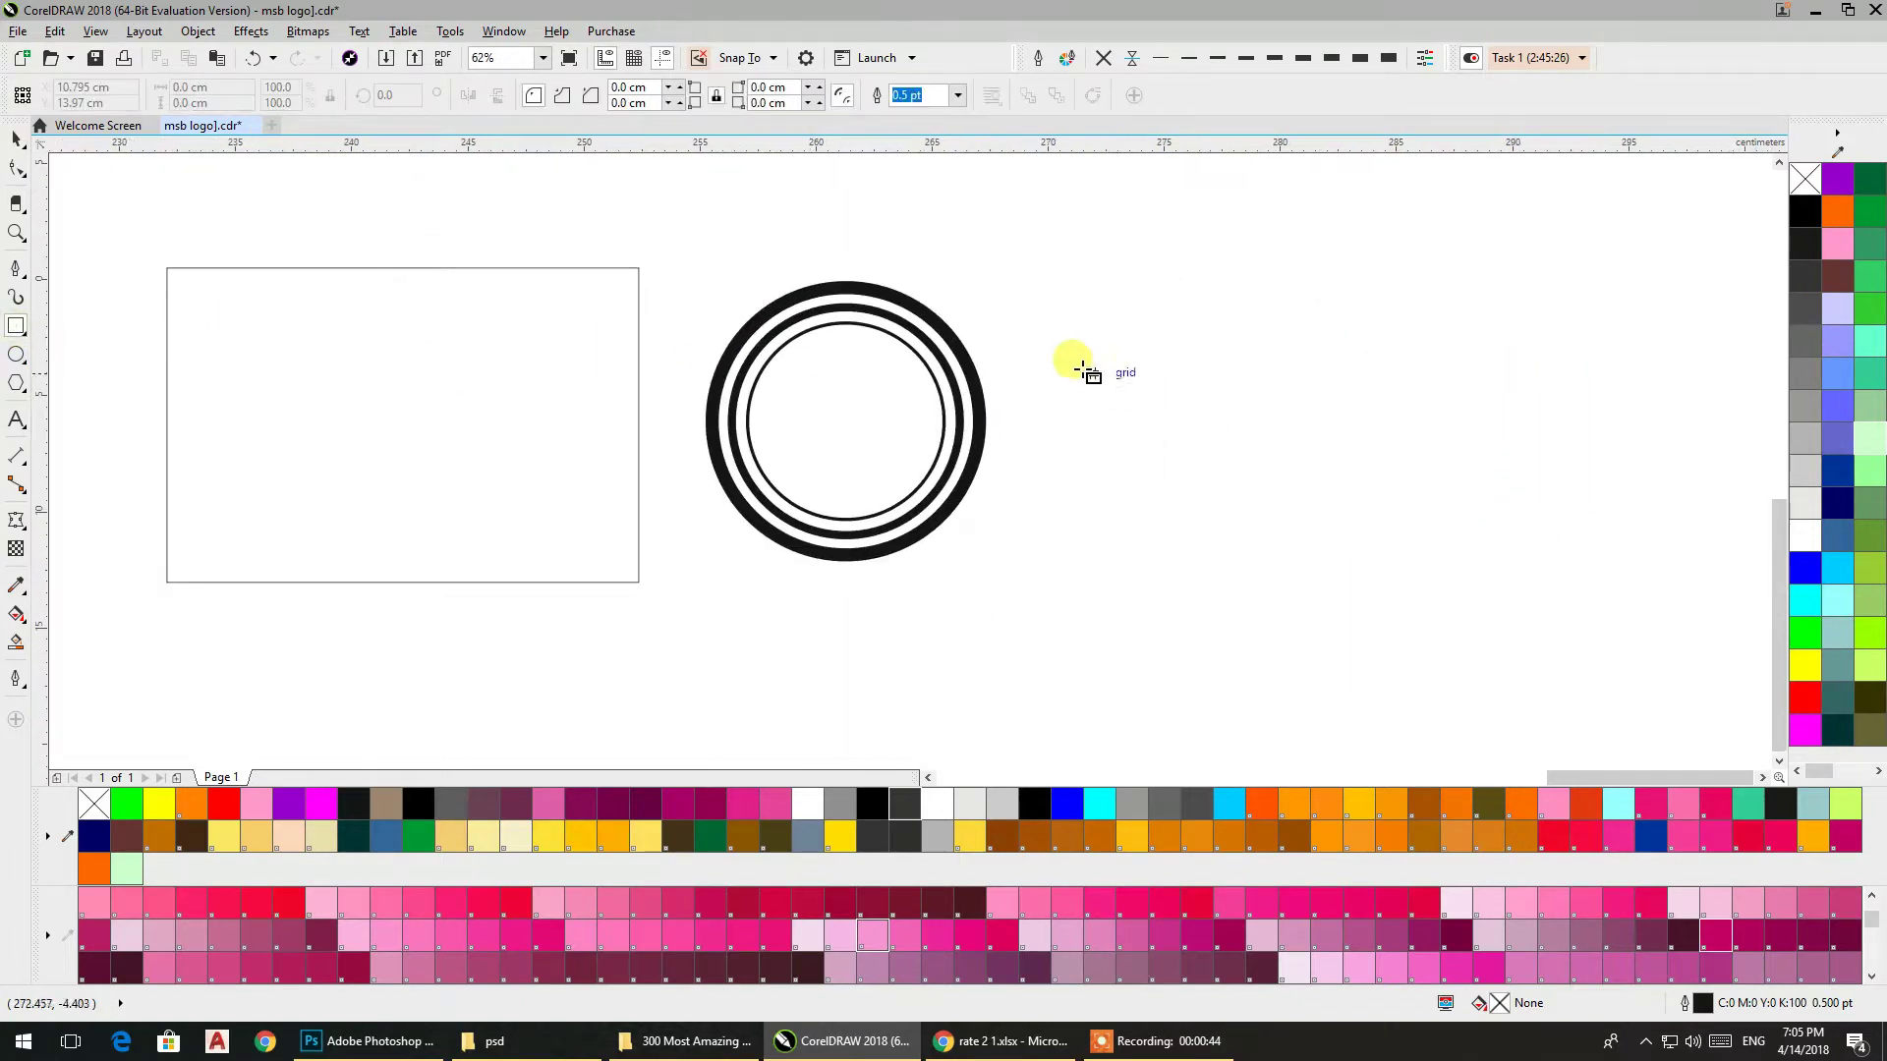
{"action": "left_click_drag", "start_coordinate": [1073, 355], "coordinate": [1474, 405]}
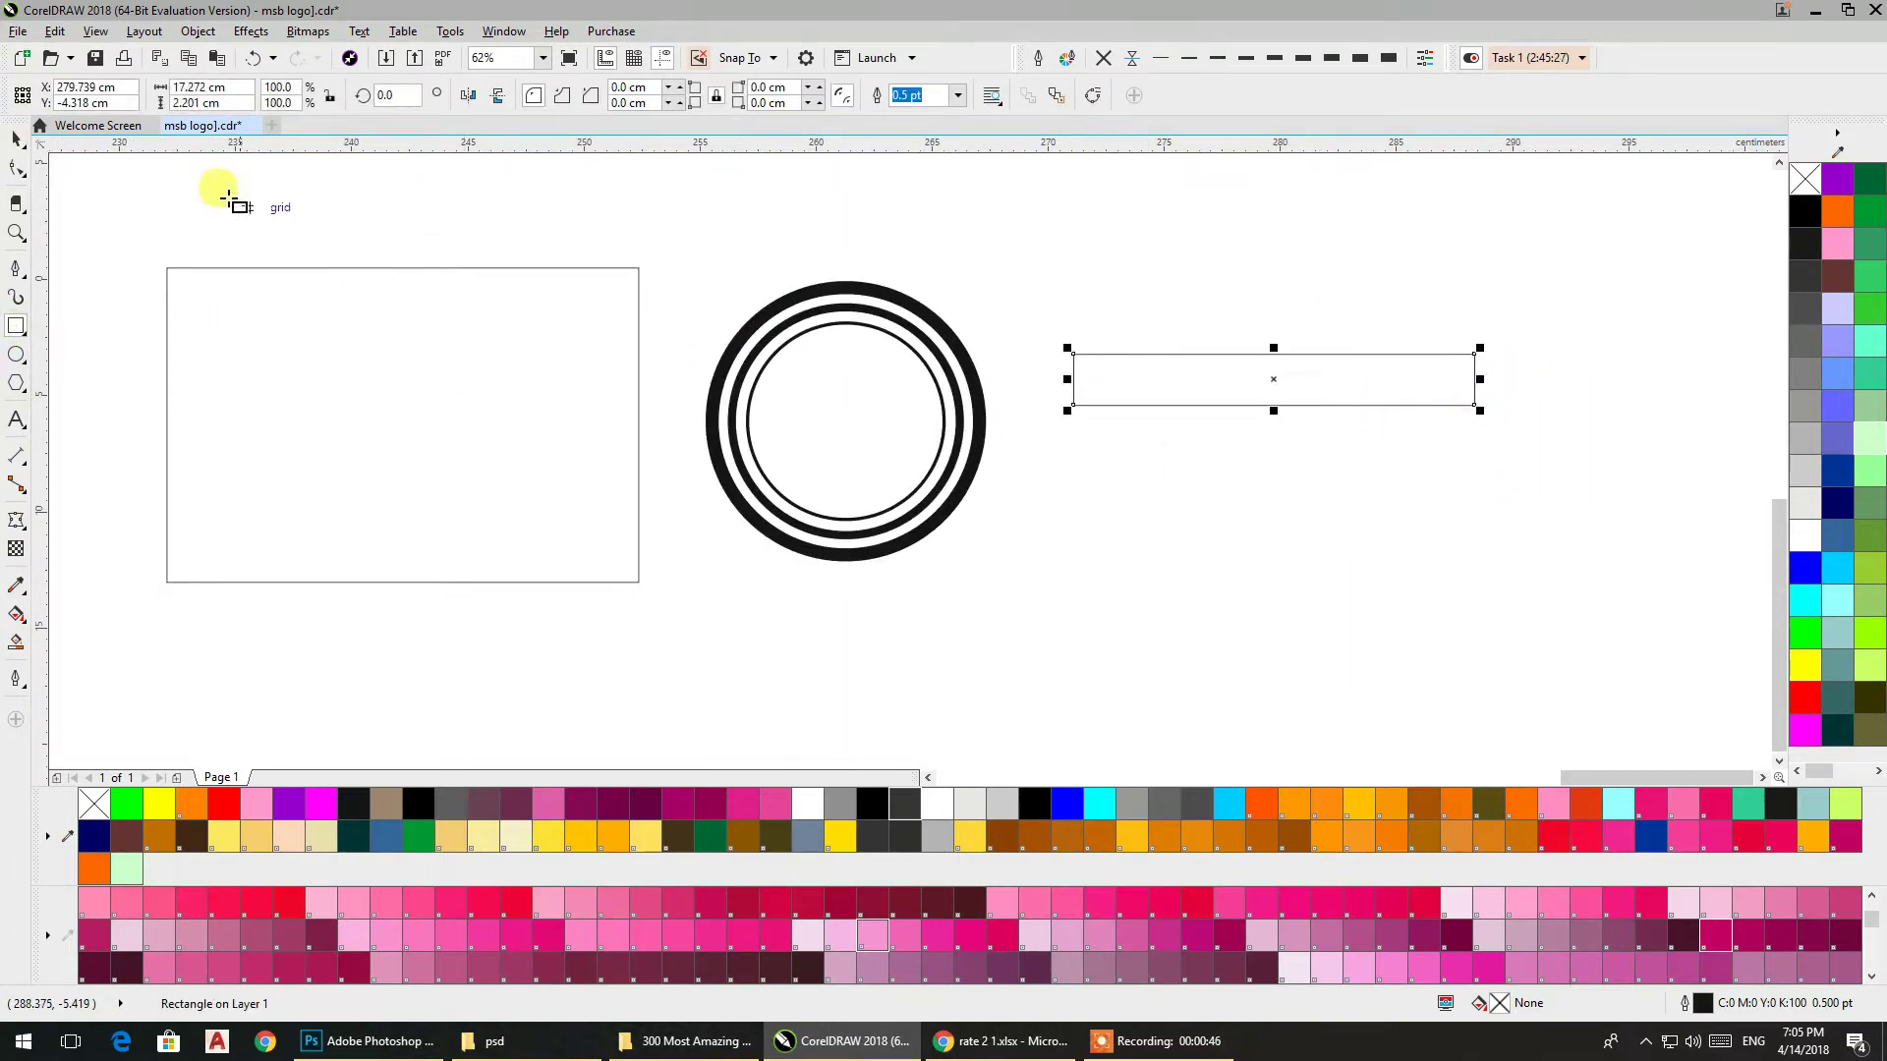
{"action": "left_click", "coordinate": [16, 139]}
{"action": "mouse_move", "coordinate": [1479, 380]}
{"action": "left_mouse_down"}
{"action": "mouse_move", "coordinate": [984, 413]}
{"action": "mouse_move", "coordinate": [1240, 424]}
{"action": "mouse_move", "coordinate": [1412, 400]}
{"action": "left_mouse_up"}
Duplicate the bar below its left end and narrow the copy to a 2.916 cm box
{"action": "scroll", "coordinate": [1130, 401], "scroll_direction": "up", "scroll_amount": 3}
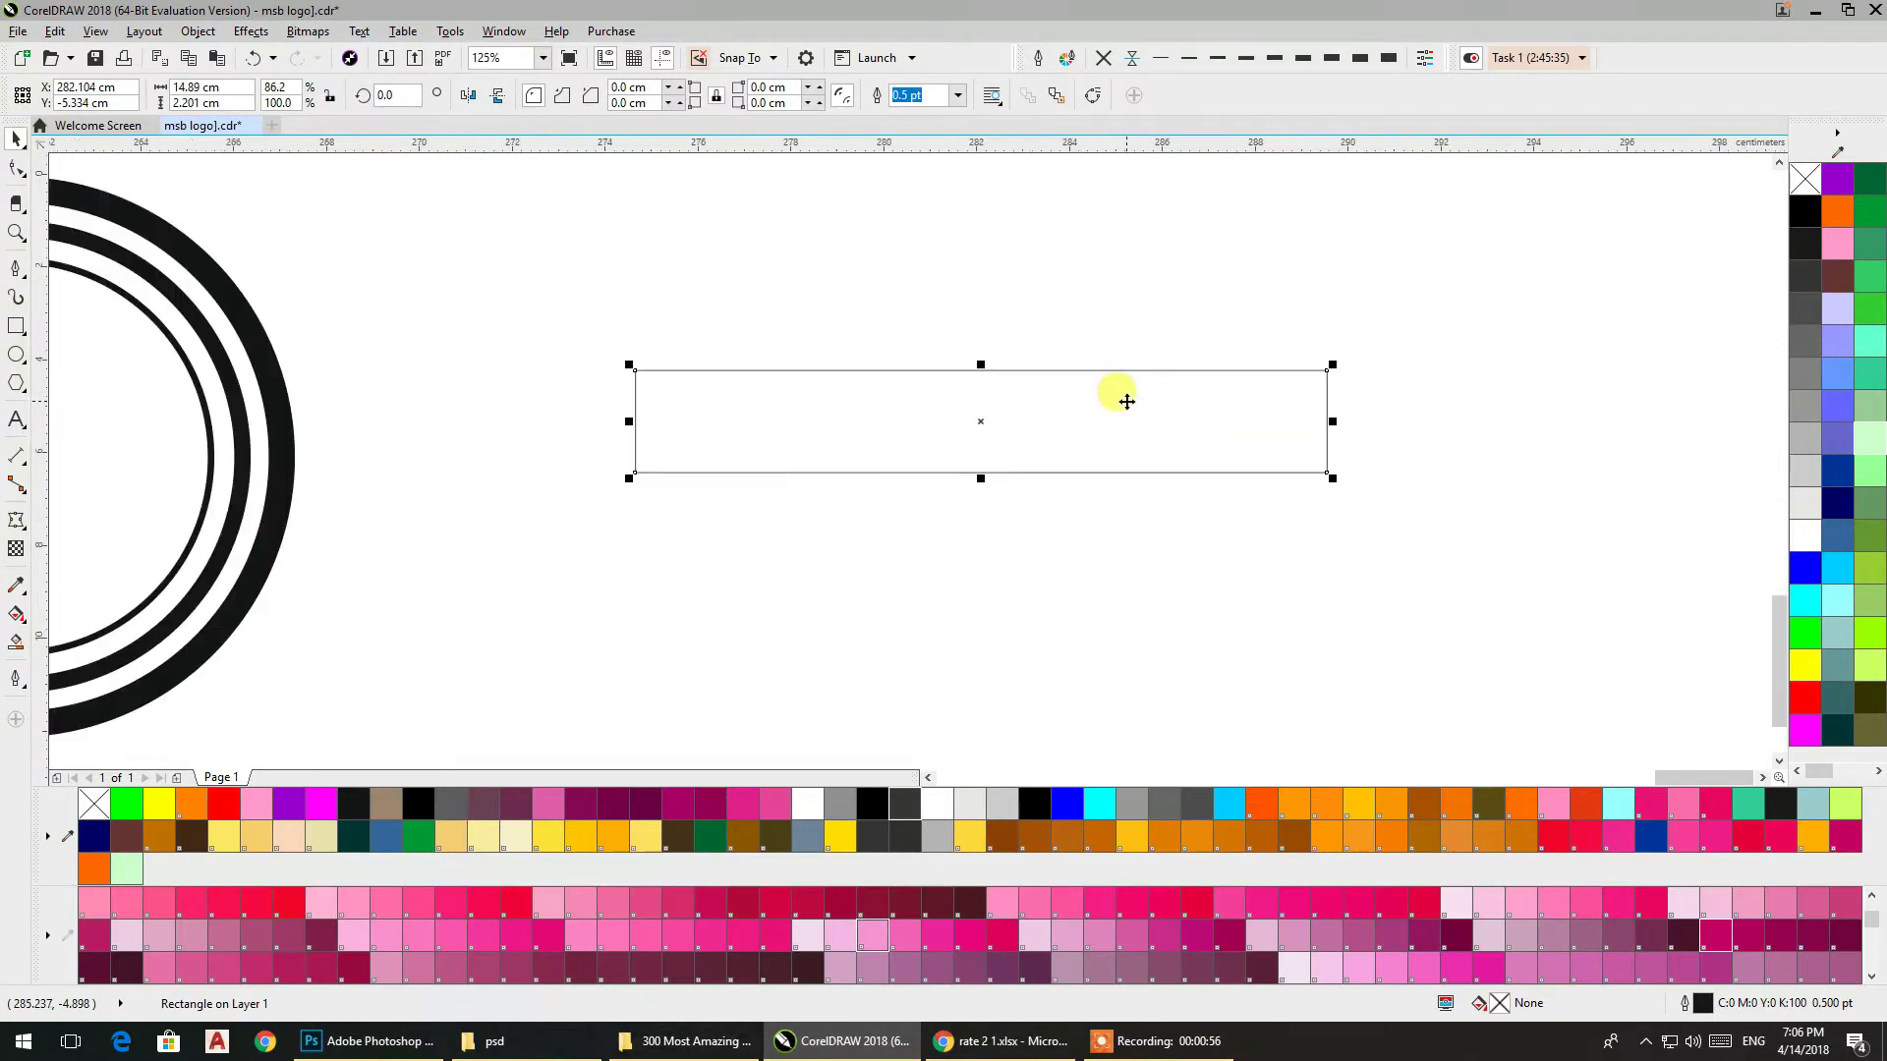
{"action": "left_click_drag", "start_coordinate": [969, 416], "coordinate": [1015, 544]}
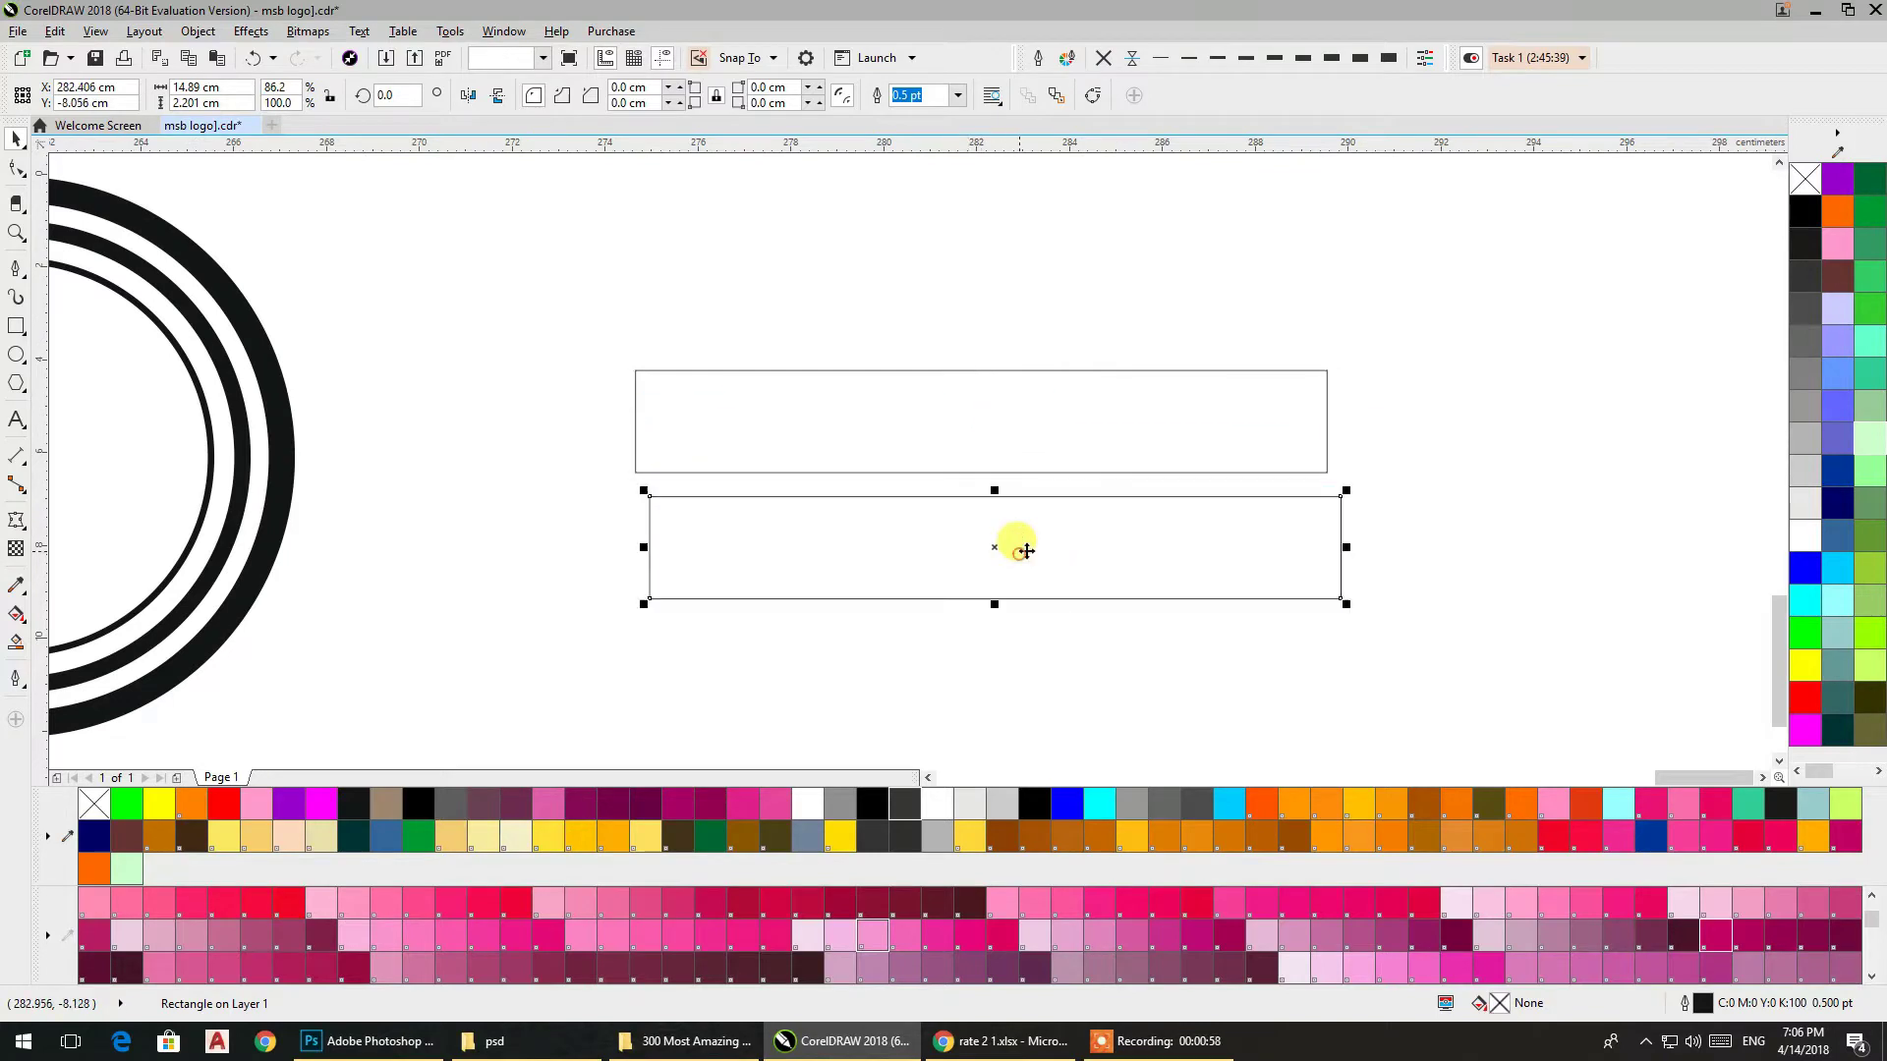
{"action": "left_click_drag", "start_coordinate": [1346, 548], "coordinate": [786, 547]}
{"action": "key", "text": "ctrl+q"}
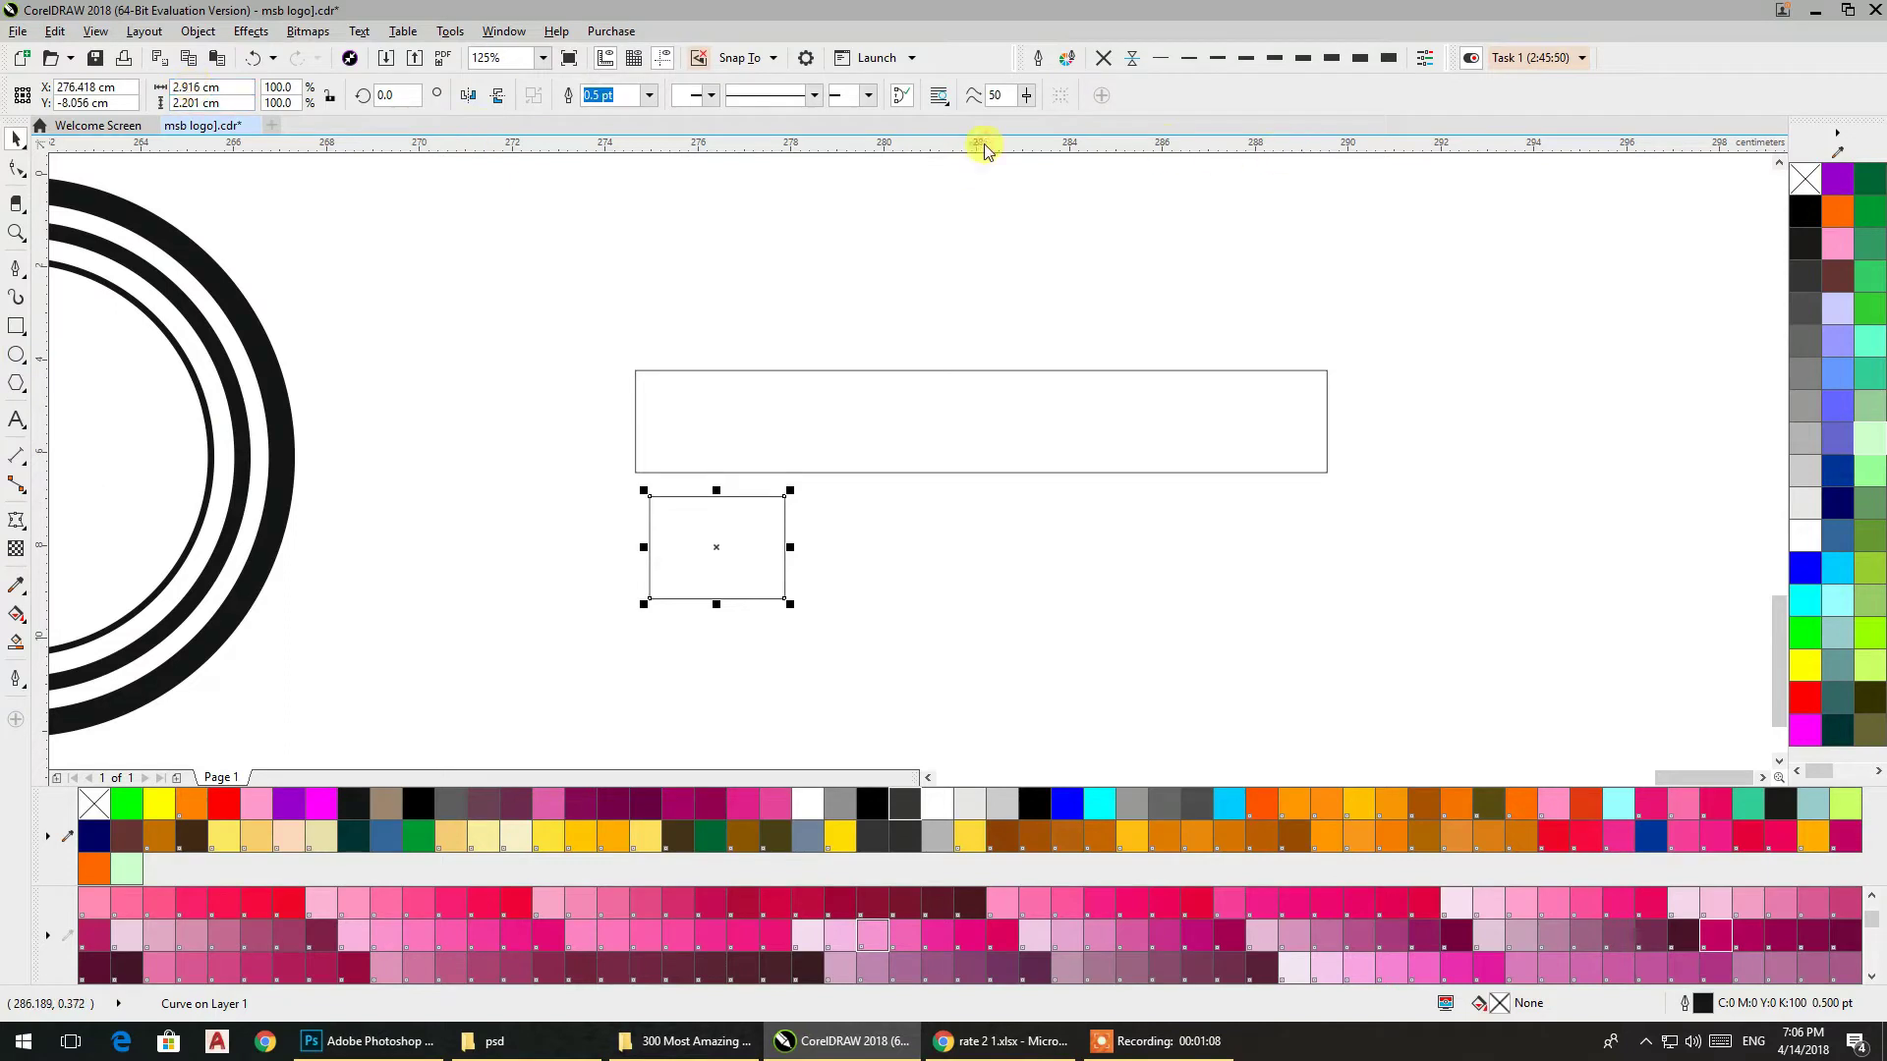
{"action": "key", "text": "ctrl+z"}
{"action": "left_click", "coordinate": [92, 32]}
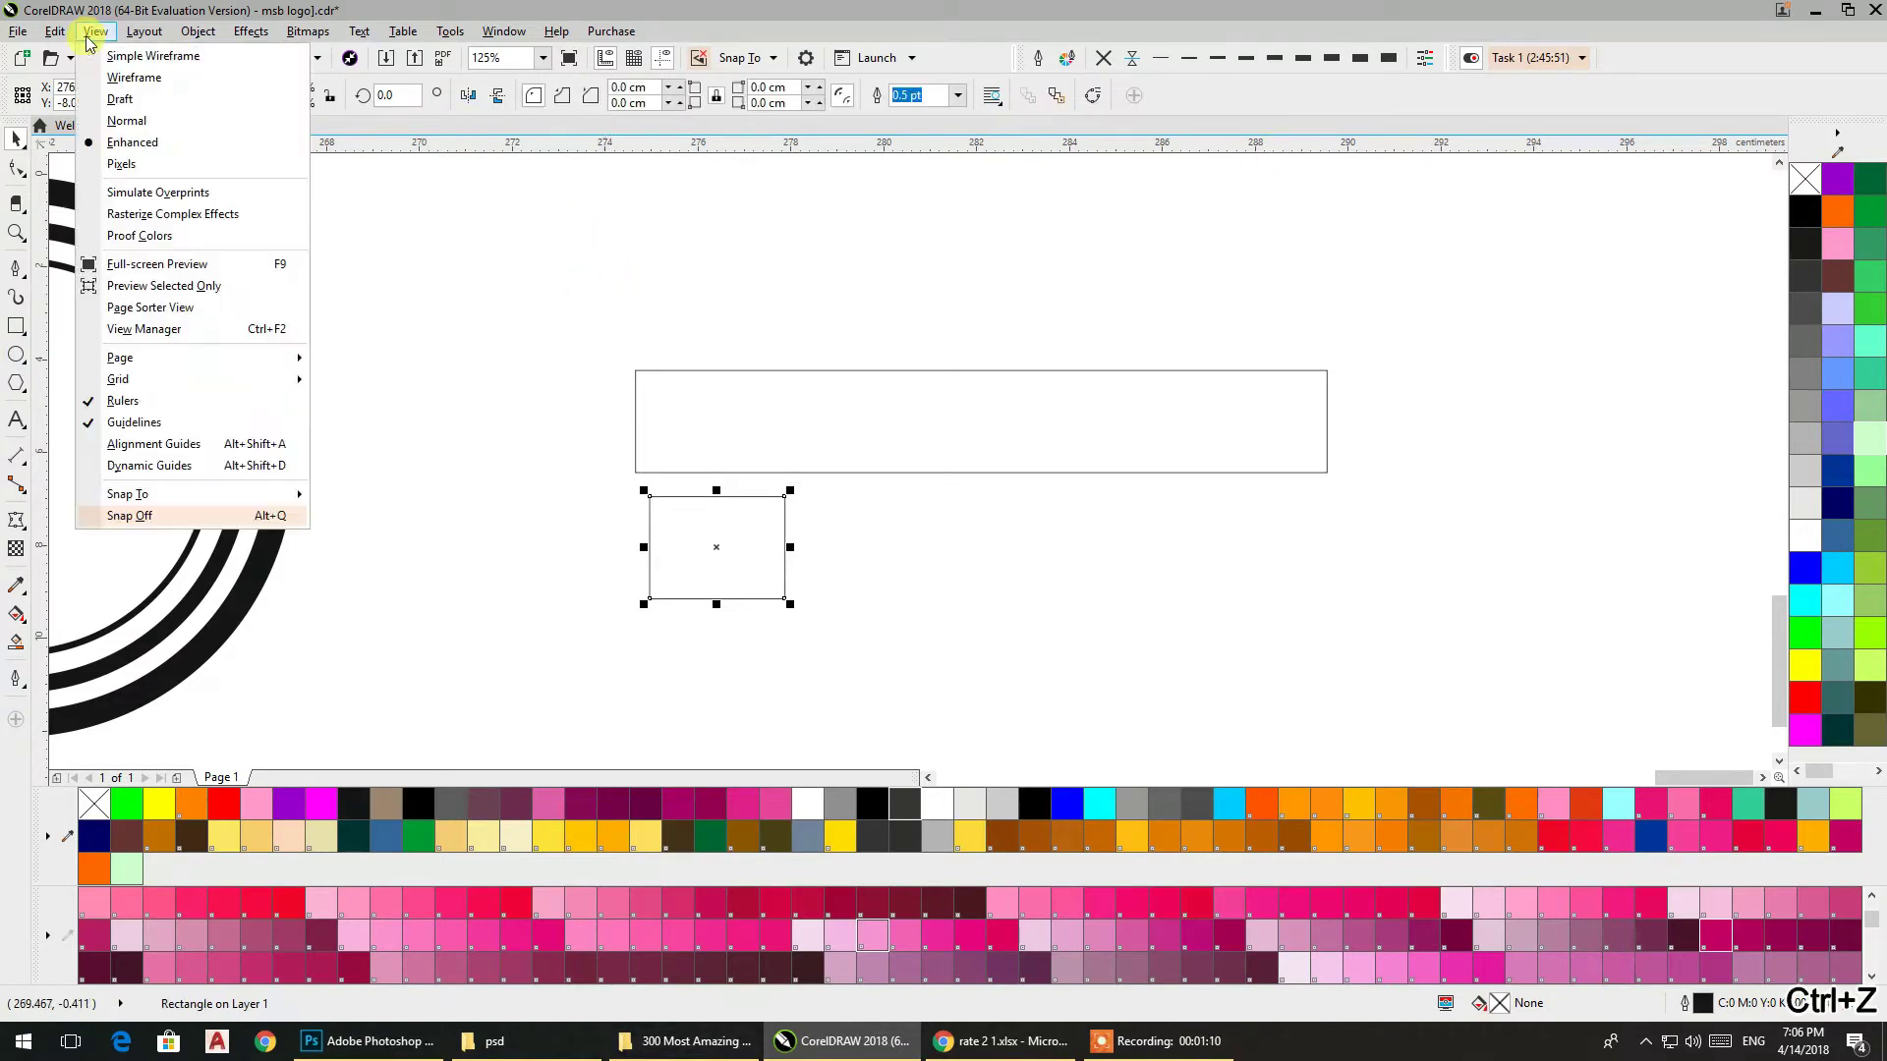
{"action": "mouse_move", "coordinate": [198, 31]}
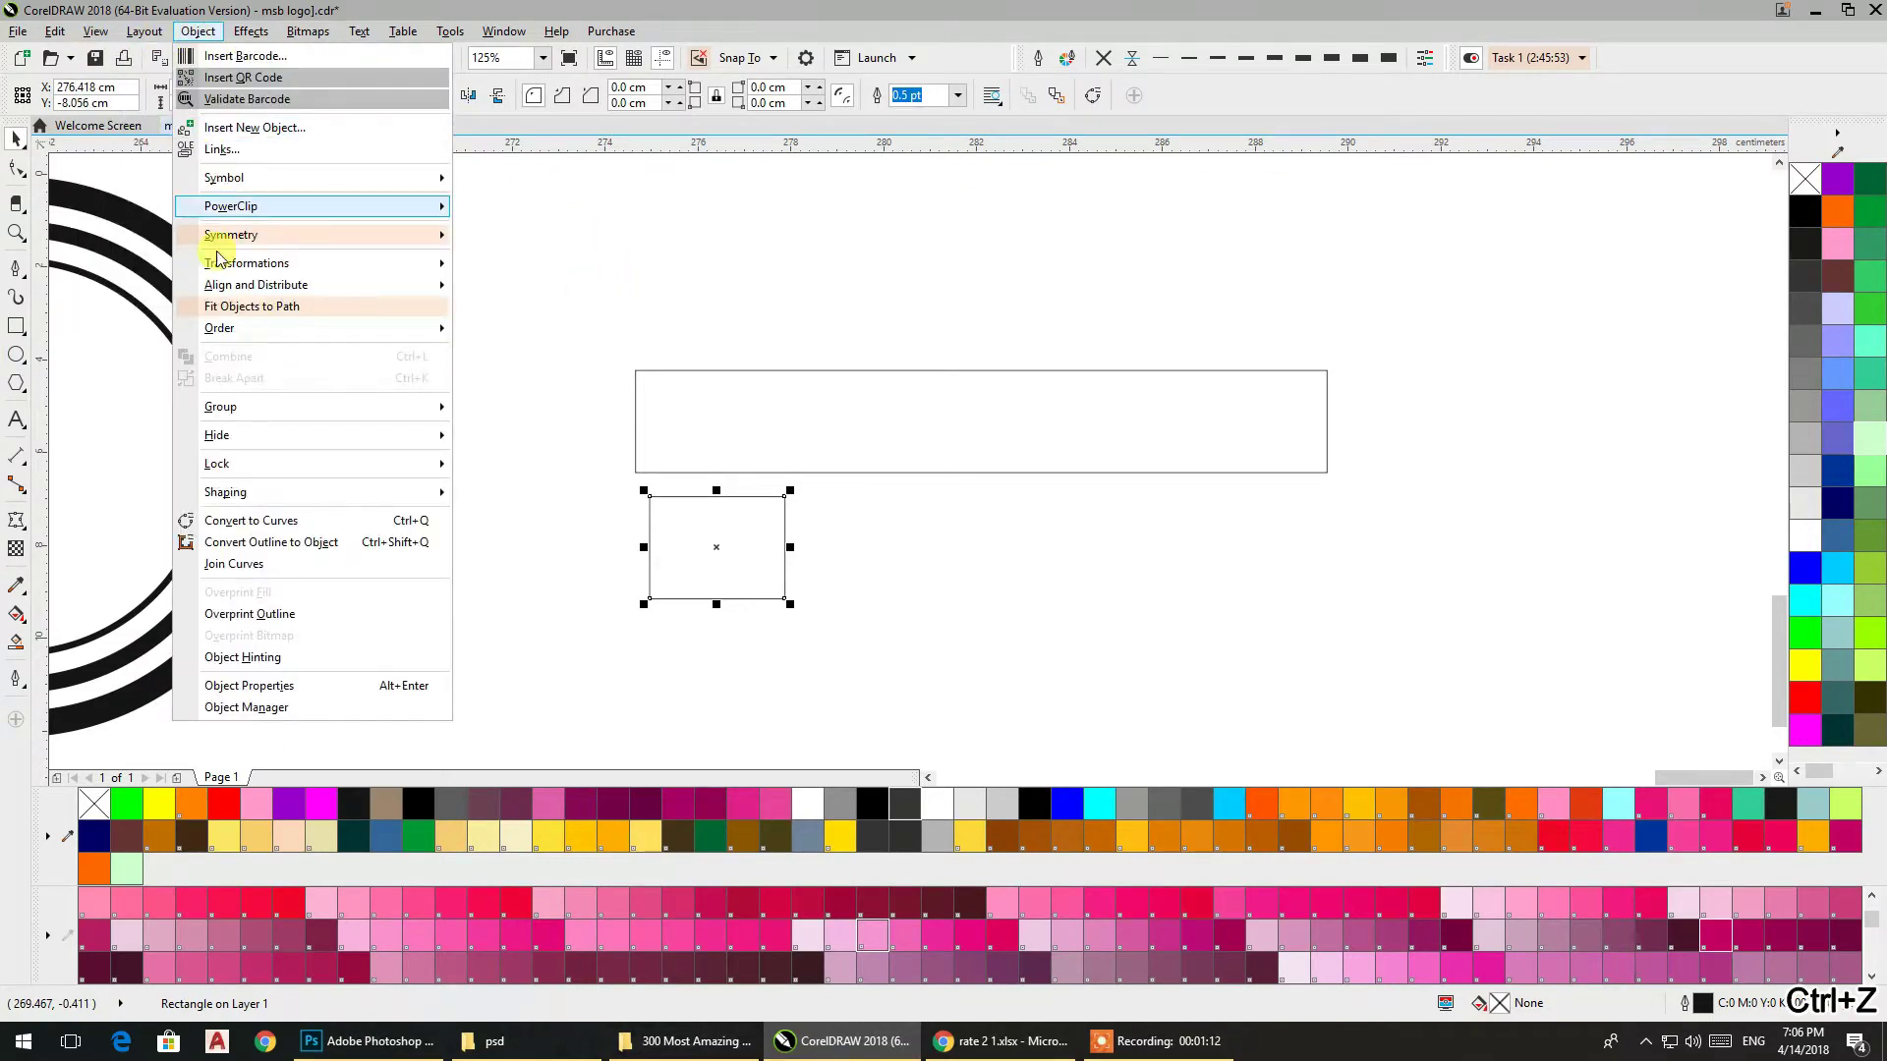
Convert the short box to curves and pull its left edge inward into a V-notch
{"action": "left_click", "coordinate": [252, 524]}
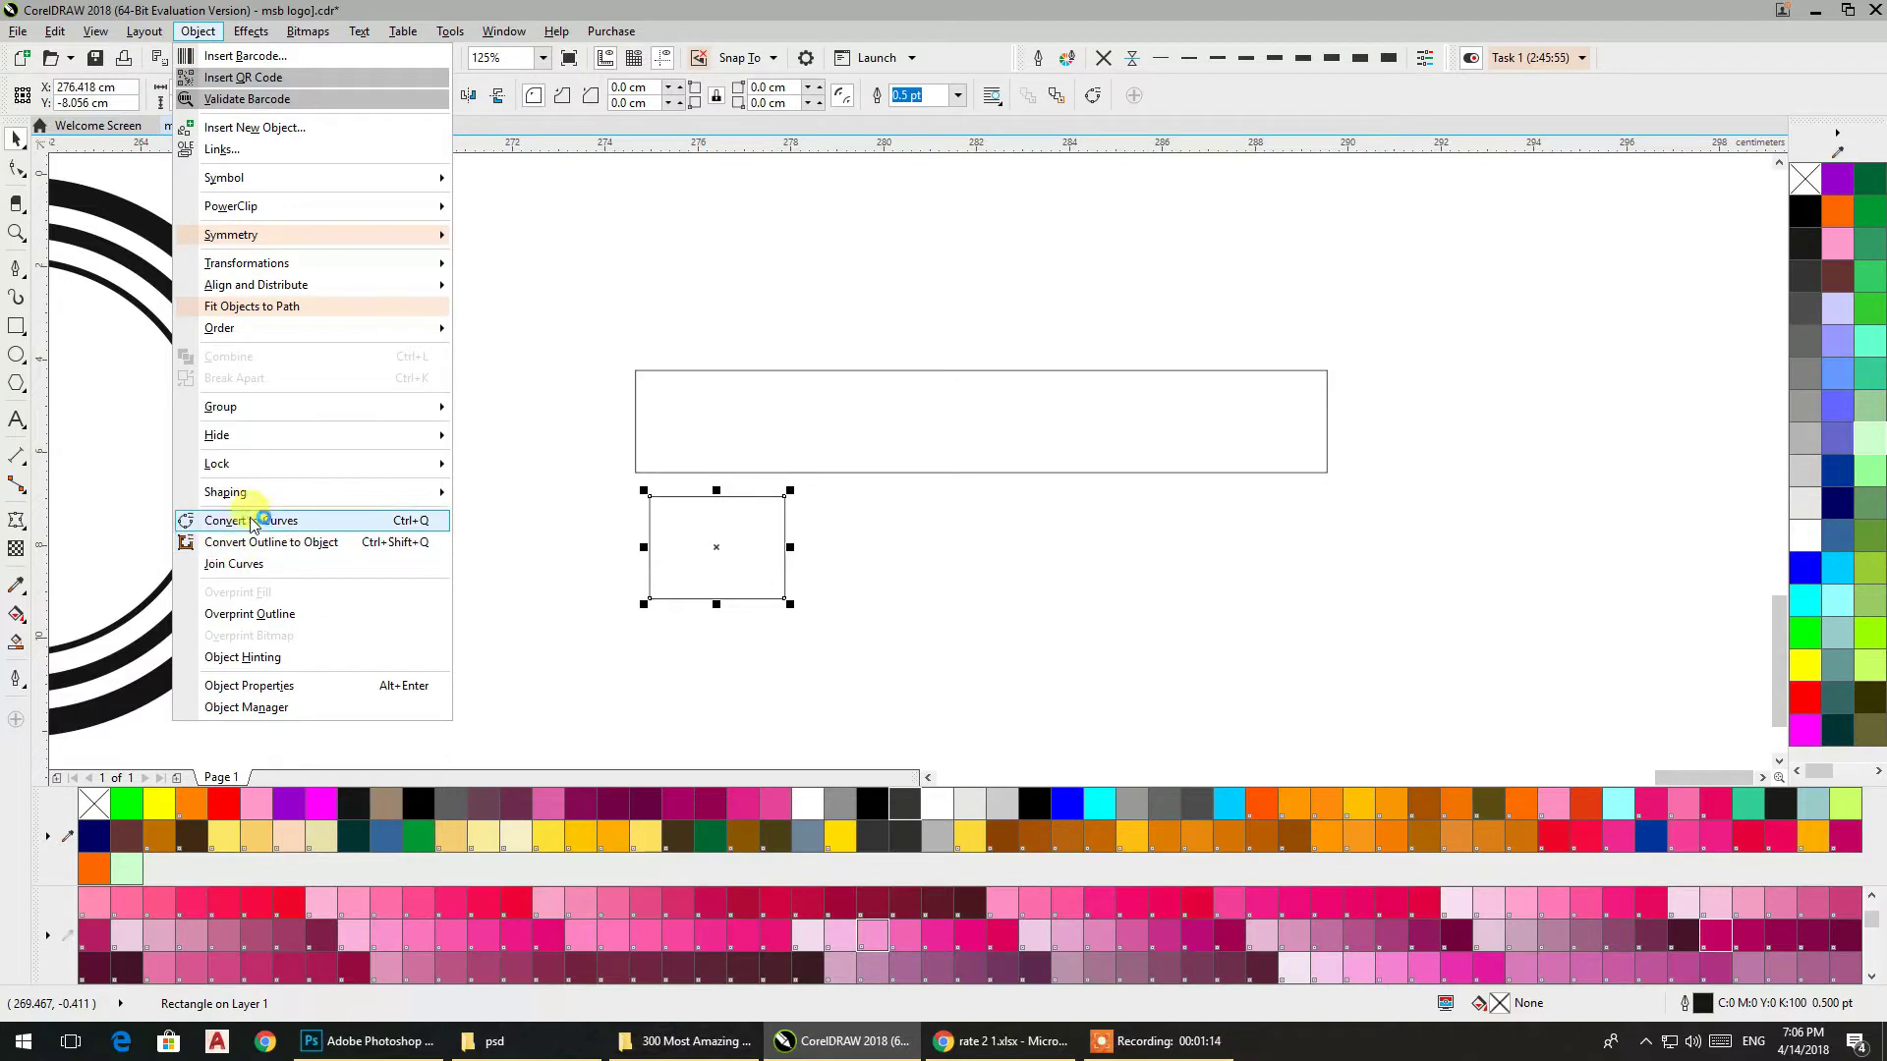
{"action": "left_click", "coordinate": [276, 521]}
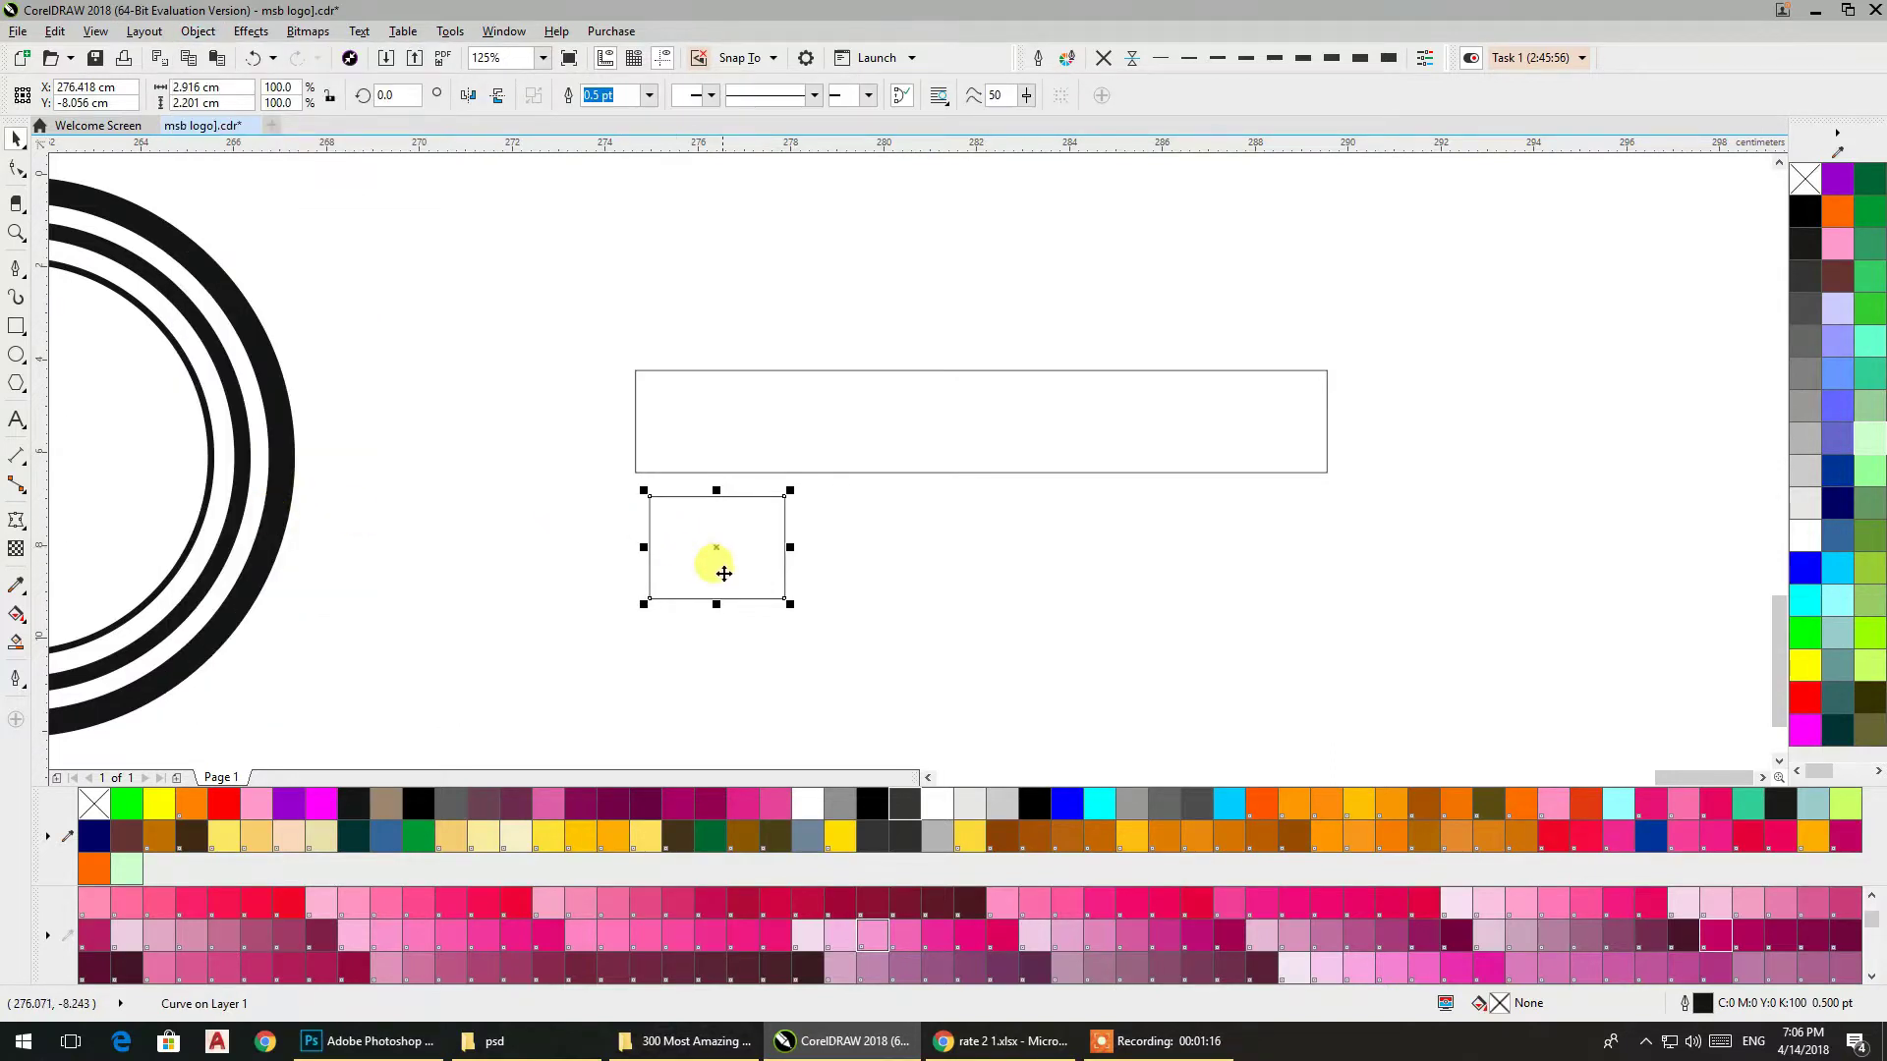
{"action": "scroll", "coordinate": [715, 560], "scroll_direction": "up", "scroll_amount": 3}
{"action": "left_click", "coordinate": [20, 172]}
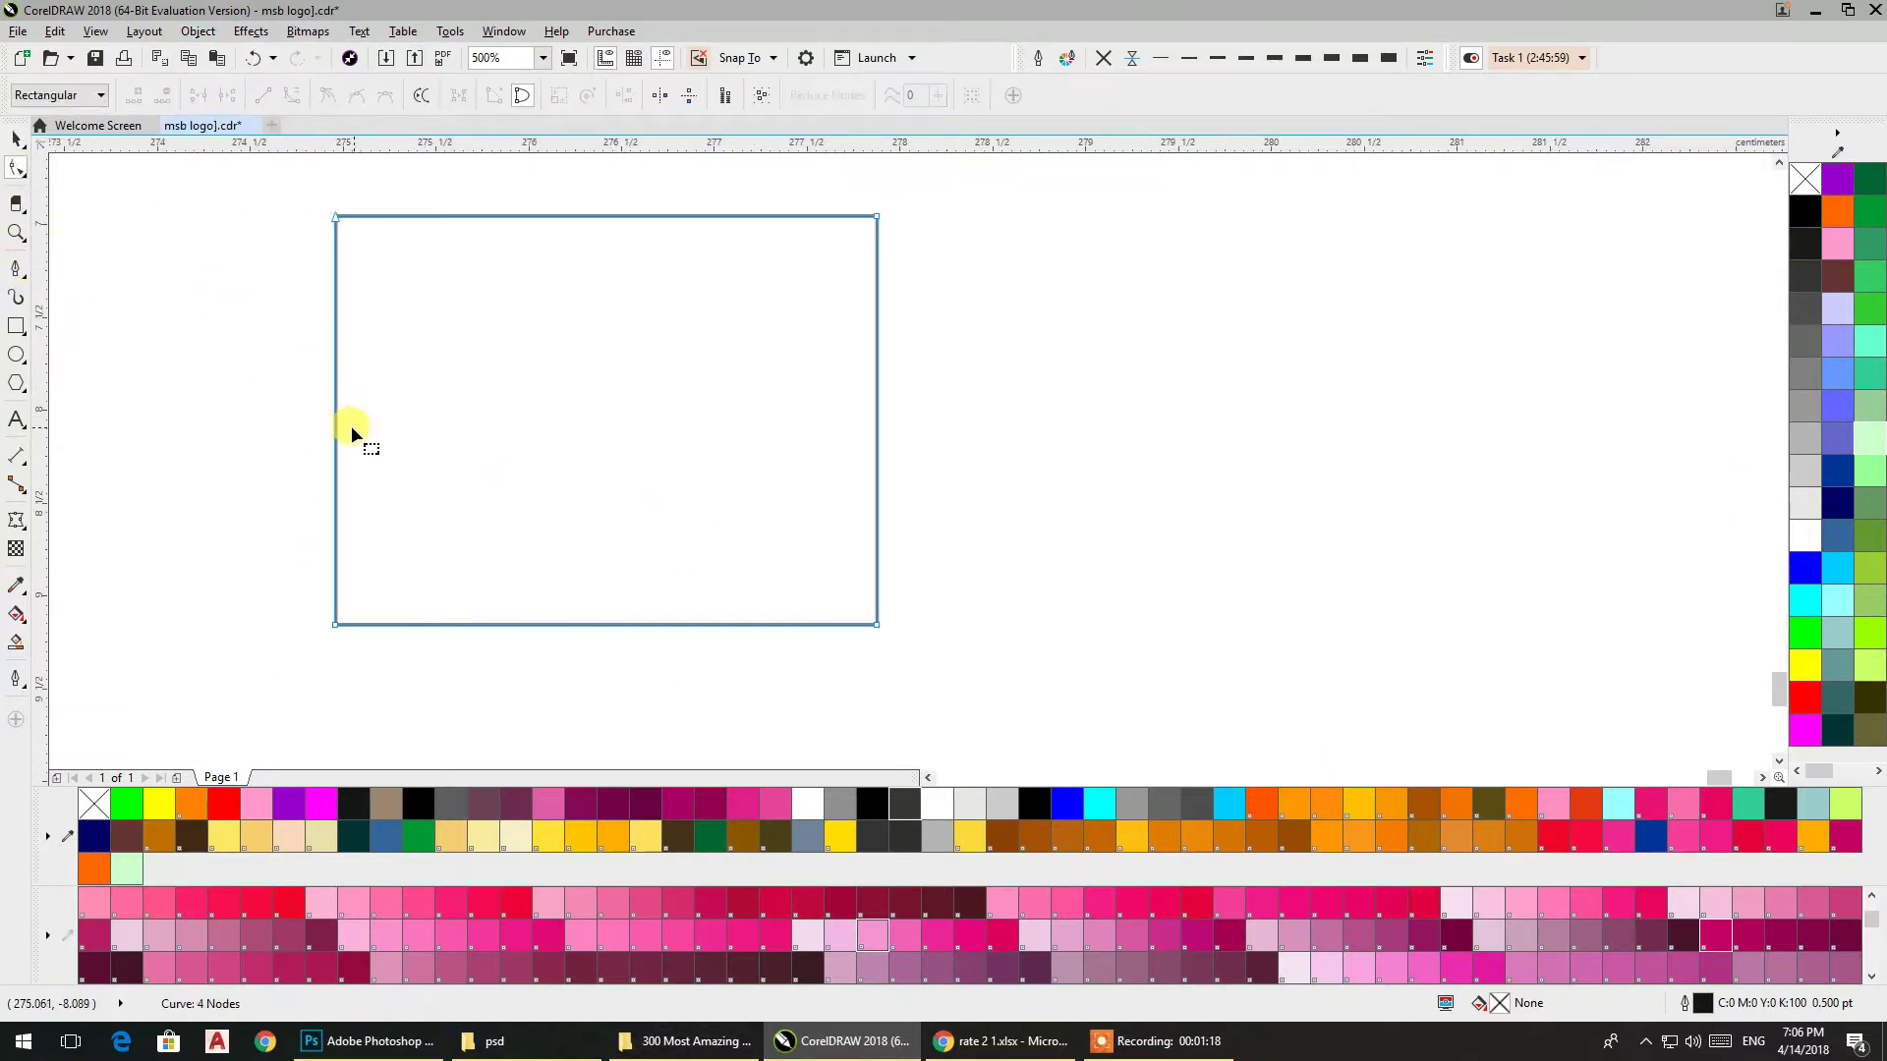
{"action": "double_click", "coordinate": [334, 408]}
{"action": "left_click_drag", "start_coordinate": [334, 409], "coordinate": [480, 412]}
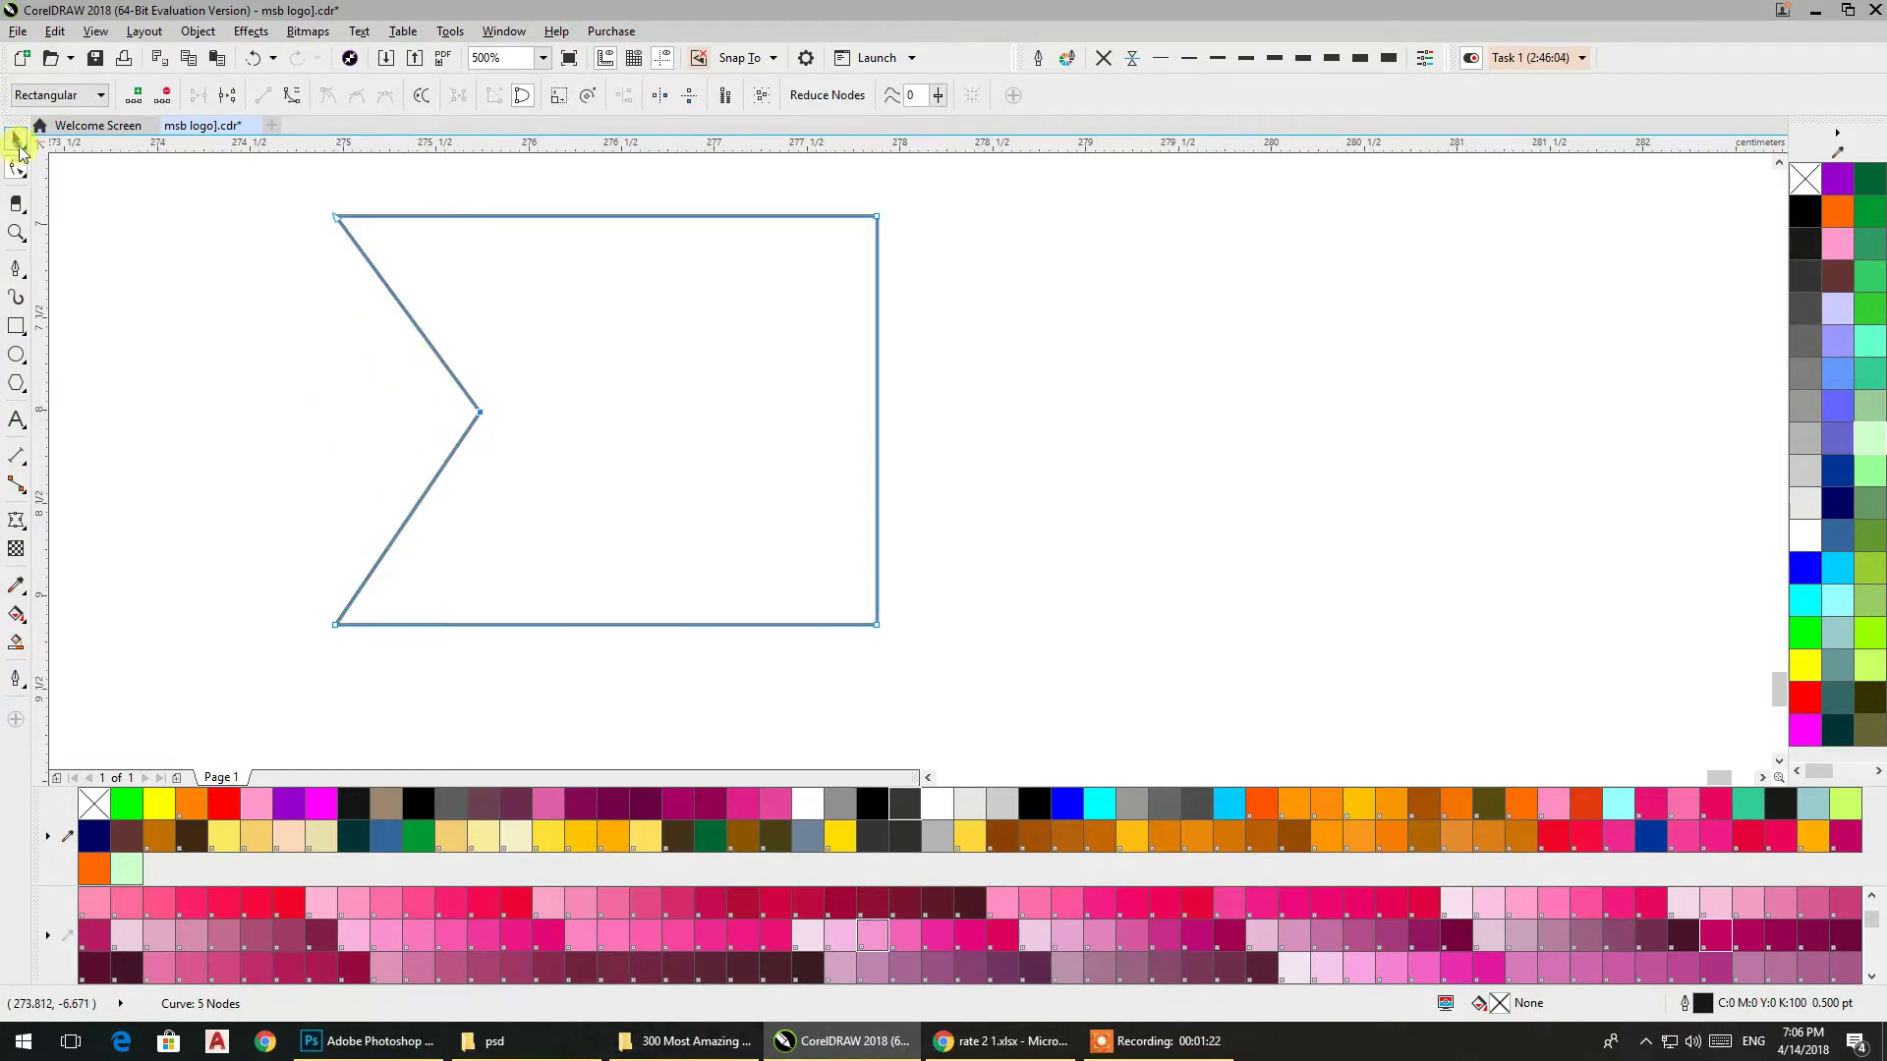
Move the notched tail to the long bar's left end
{"action": "left_click", "coordinate": [20, 143]}
{"action": "scroll", "coordinate": [624, 316], "scroll_direction": "down", "scroll_amount": 4}
{"action": "left_click_drag", "start_coordinate": [700, 468], "coordinate": [577, 406]}
{"action": "mouse_move", "coordinate": [456, 388]}
{"action": "left_mouse_down"}
{"action": "mouse_move", "coordinate": [634, 398]}
{"action": "mouse_move", "coordinate": [570, 407]}
{"action": "left_mouse_up"}
{"action": "key", "text": "ctrl+z"}
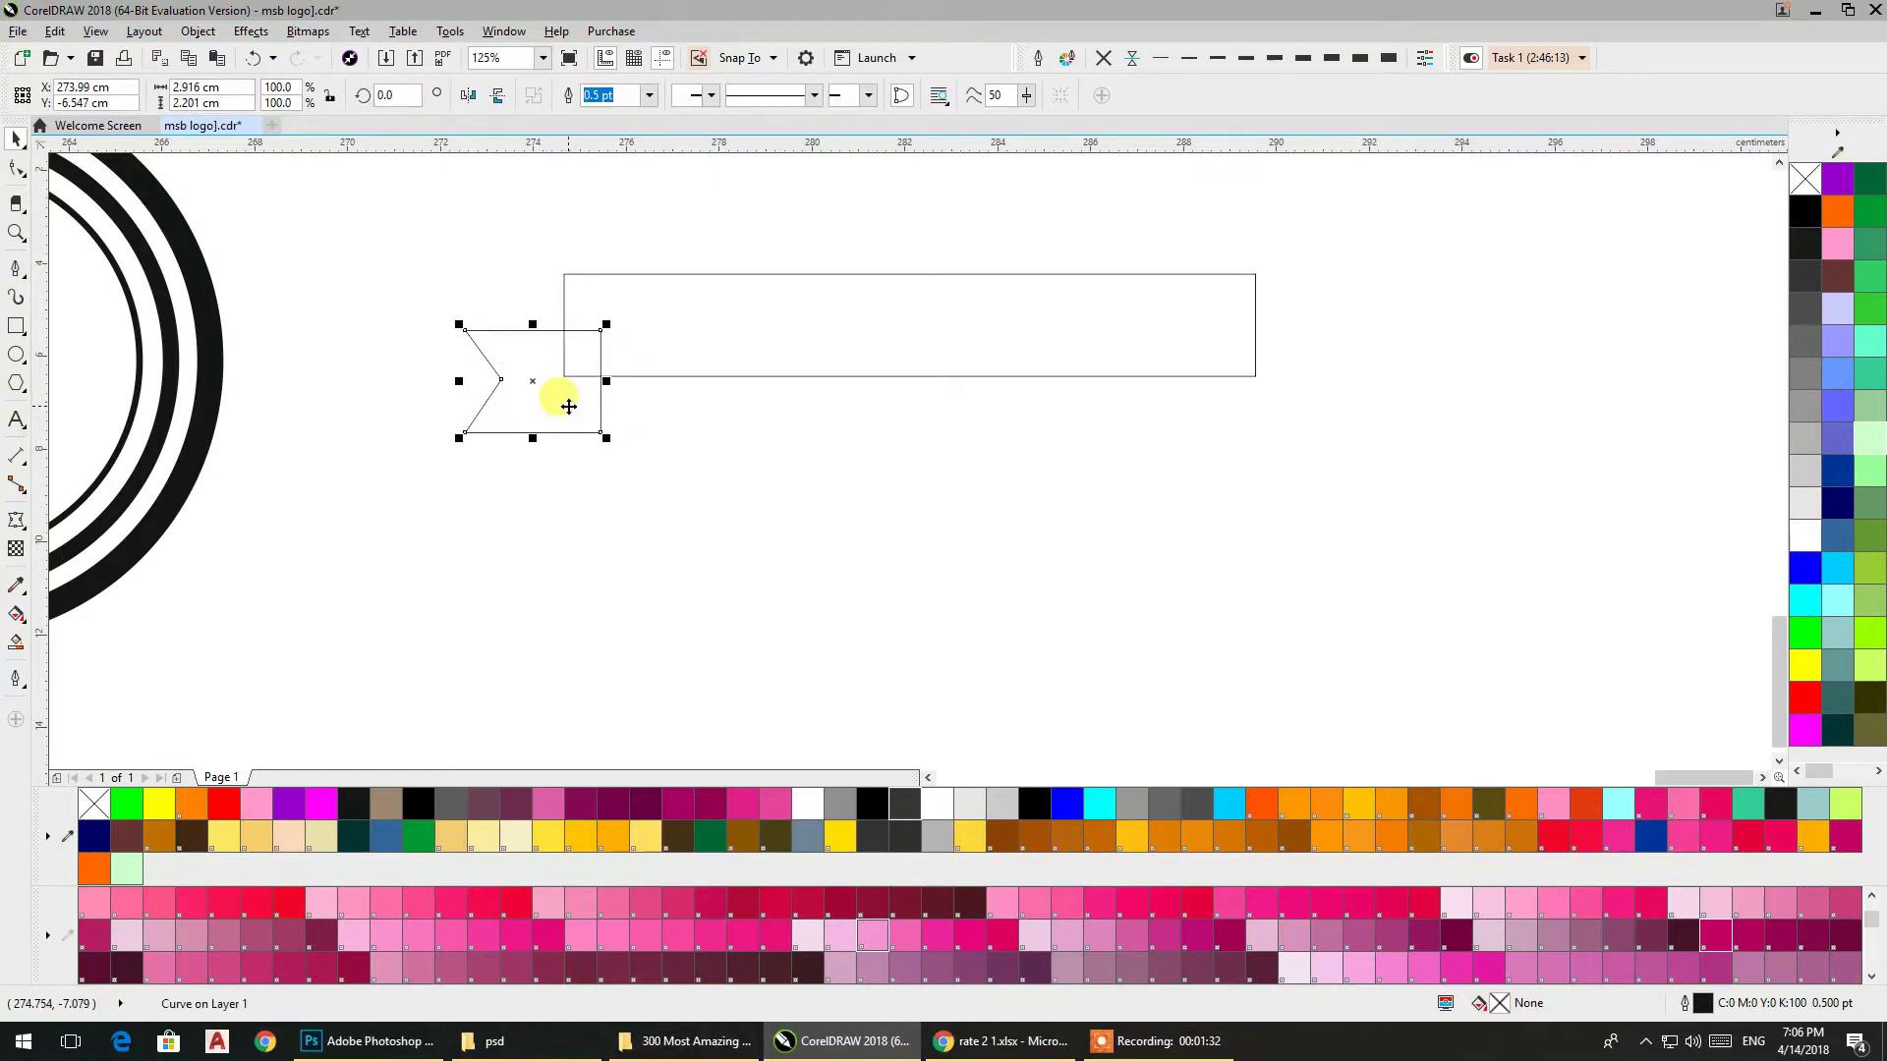
Fill the notched tail and the long bar with light grey
{"action": "left_click", "coordinate": [660, 352]}
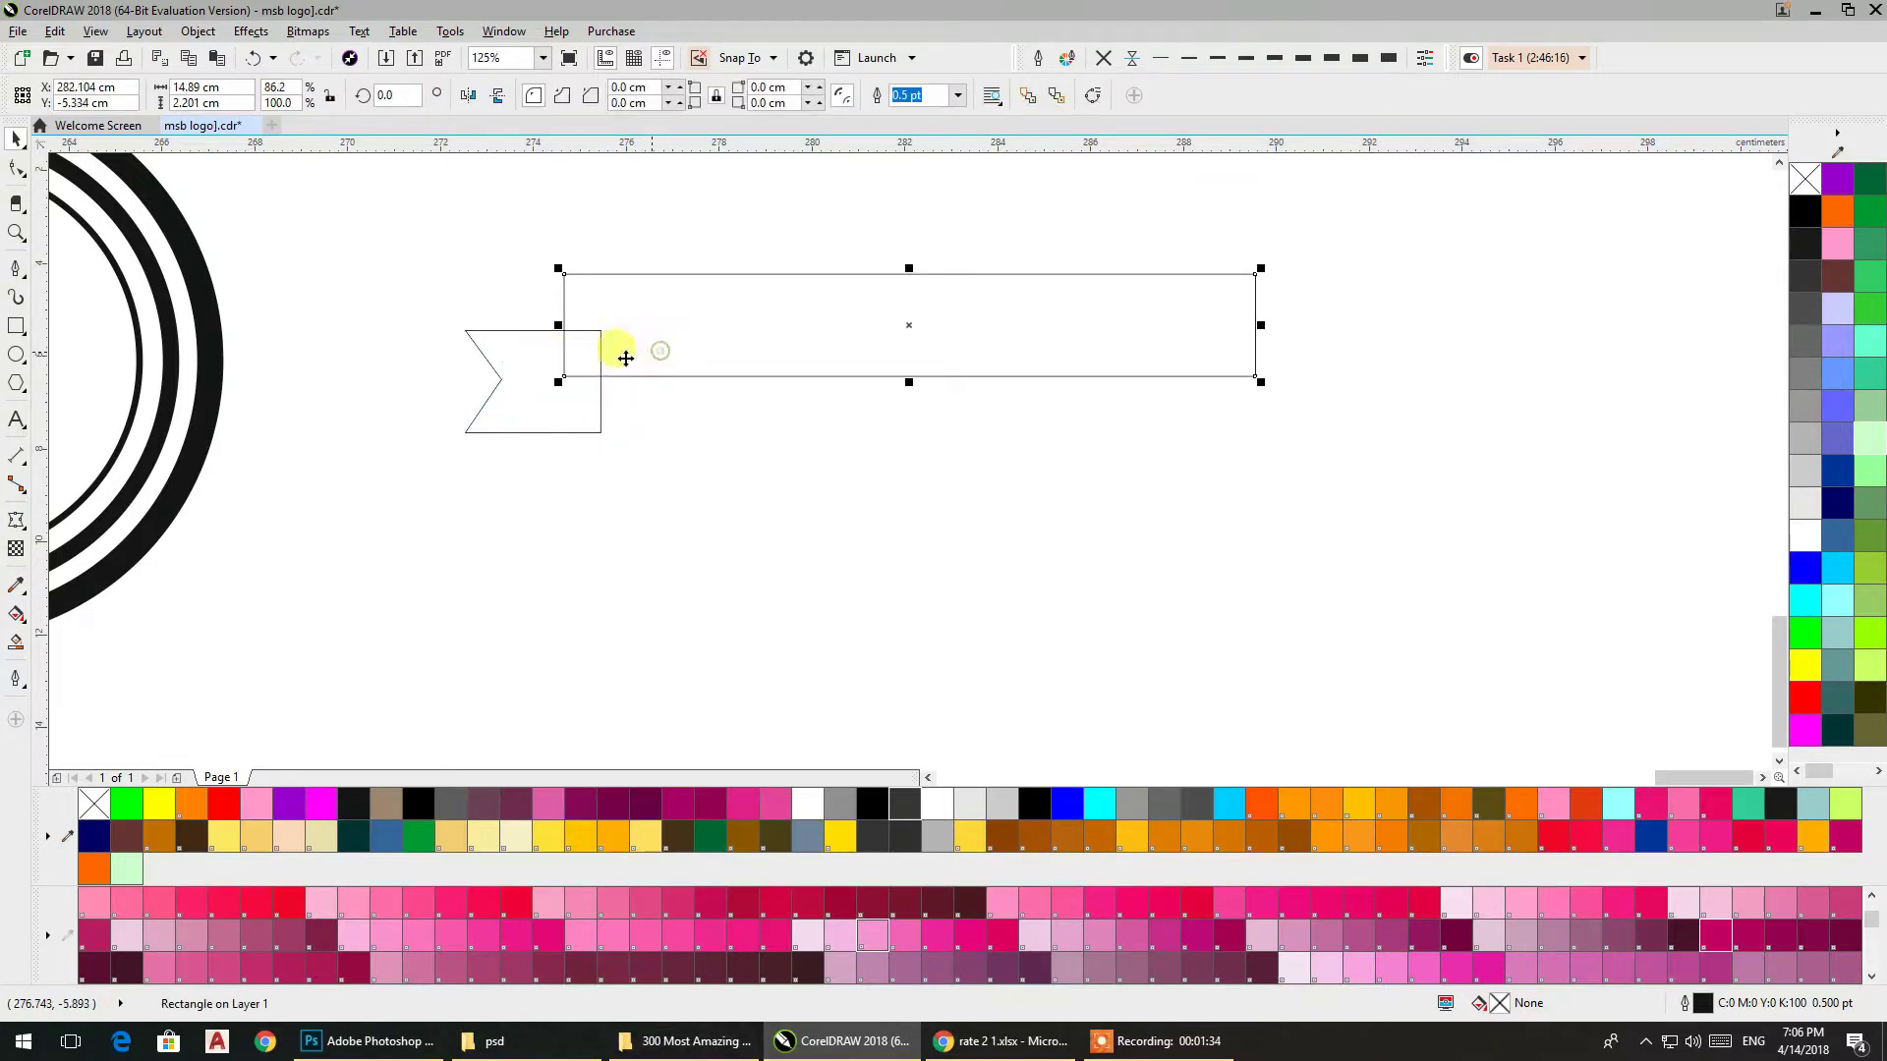
{"action": "left_click", "coordinate": [529, 399], "text": "shift"}
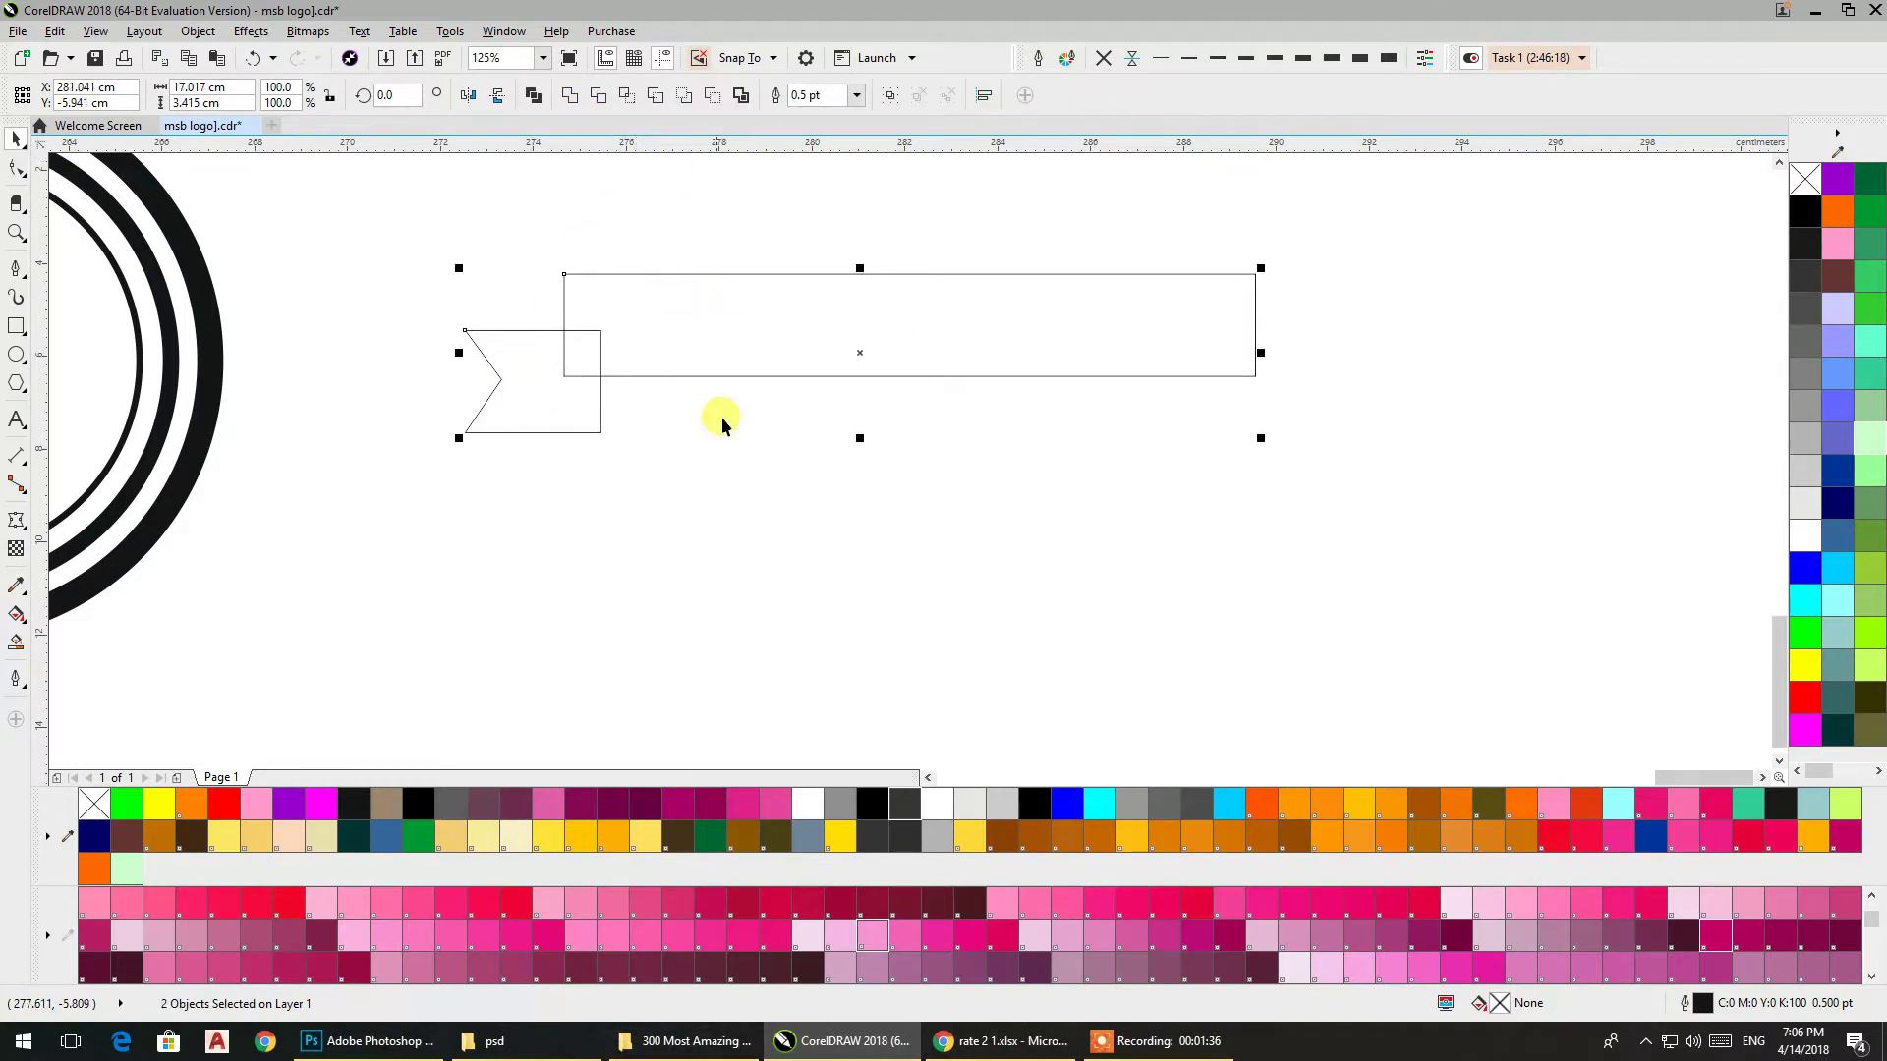
{"action": "left_click", "coordinate": [1137, 295]}
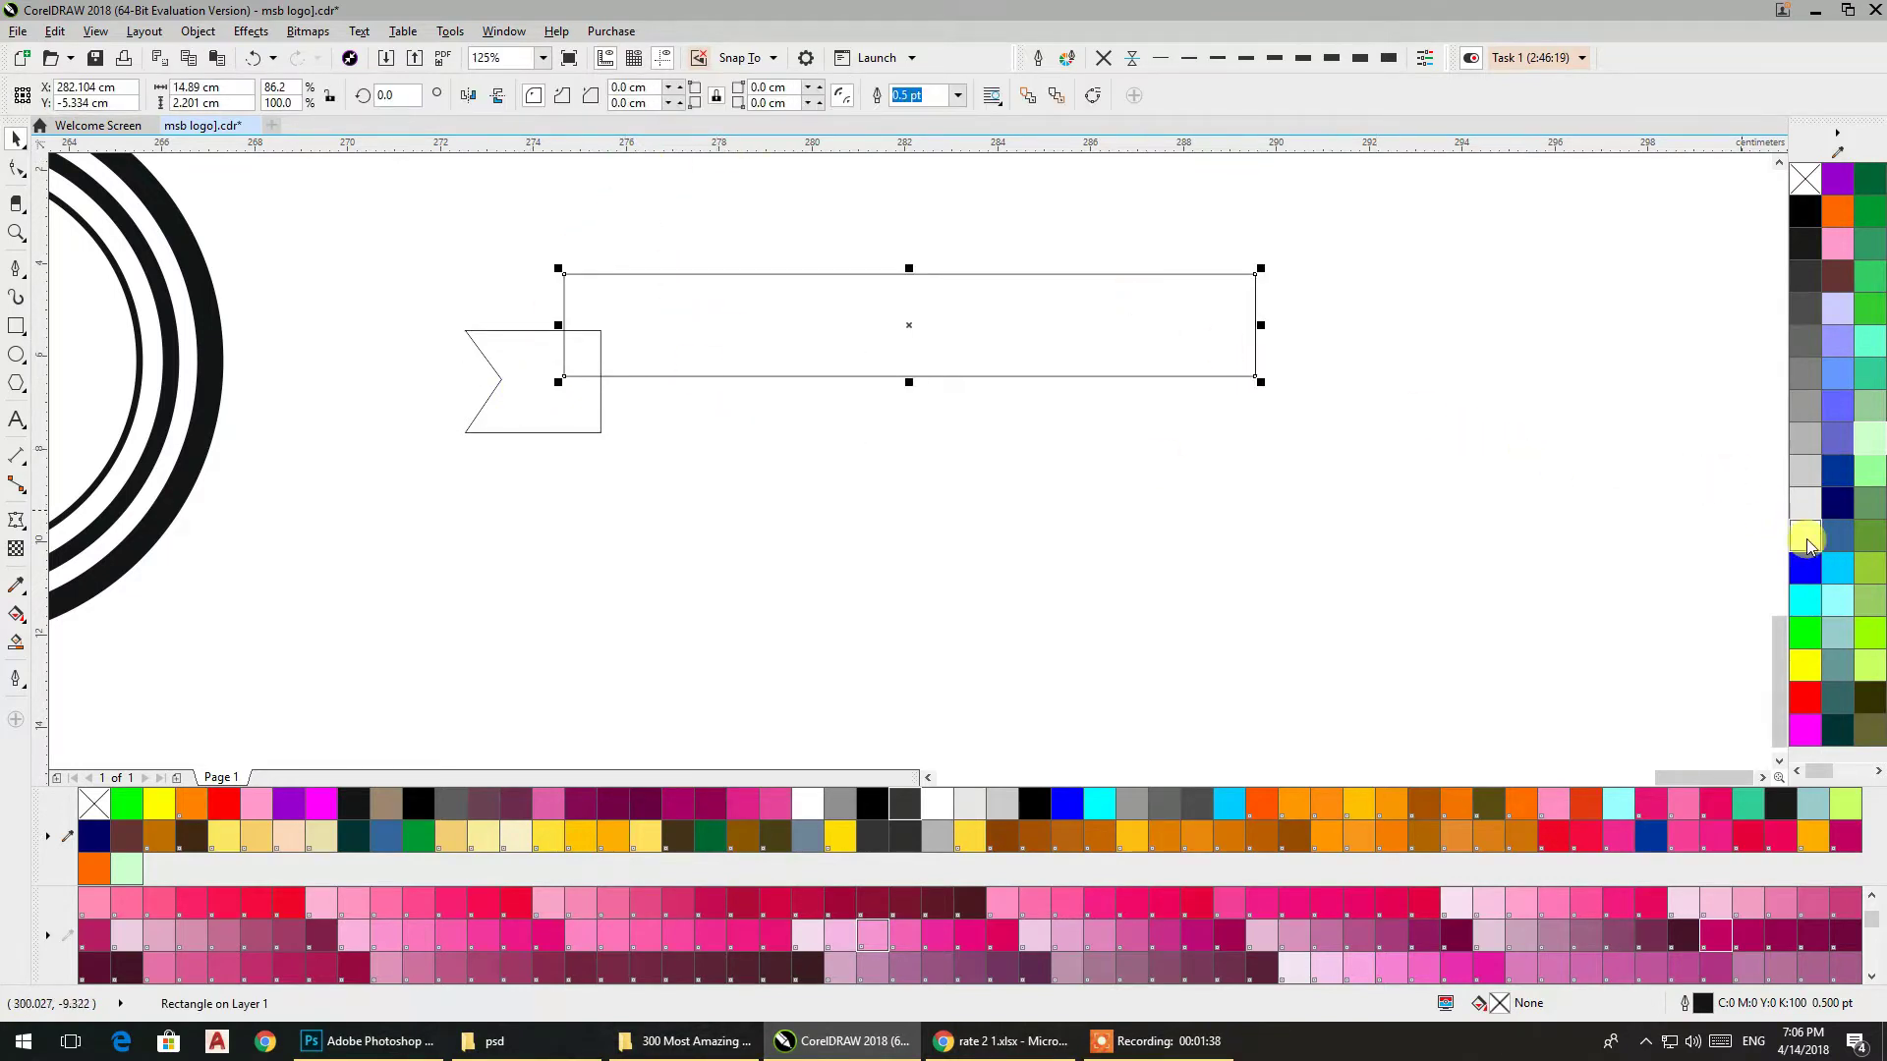
{"action": "left_click", "coordinate": [592, 391]}
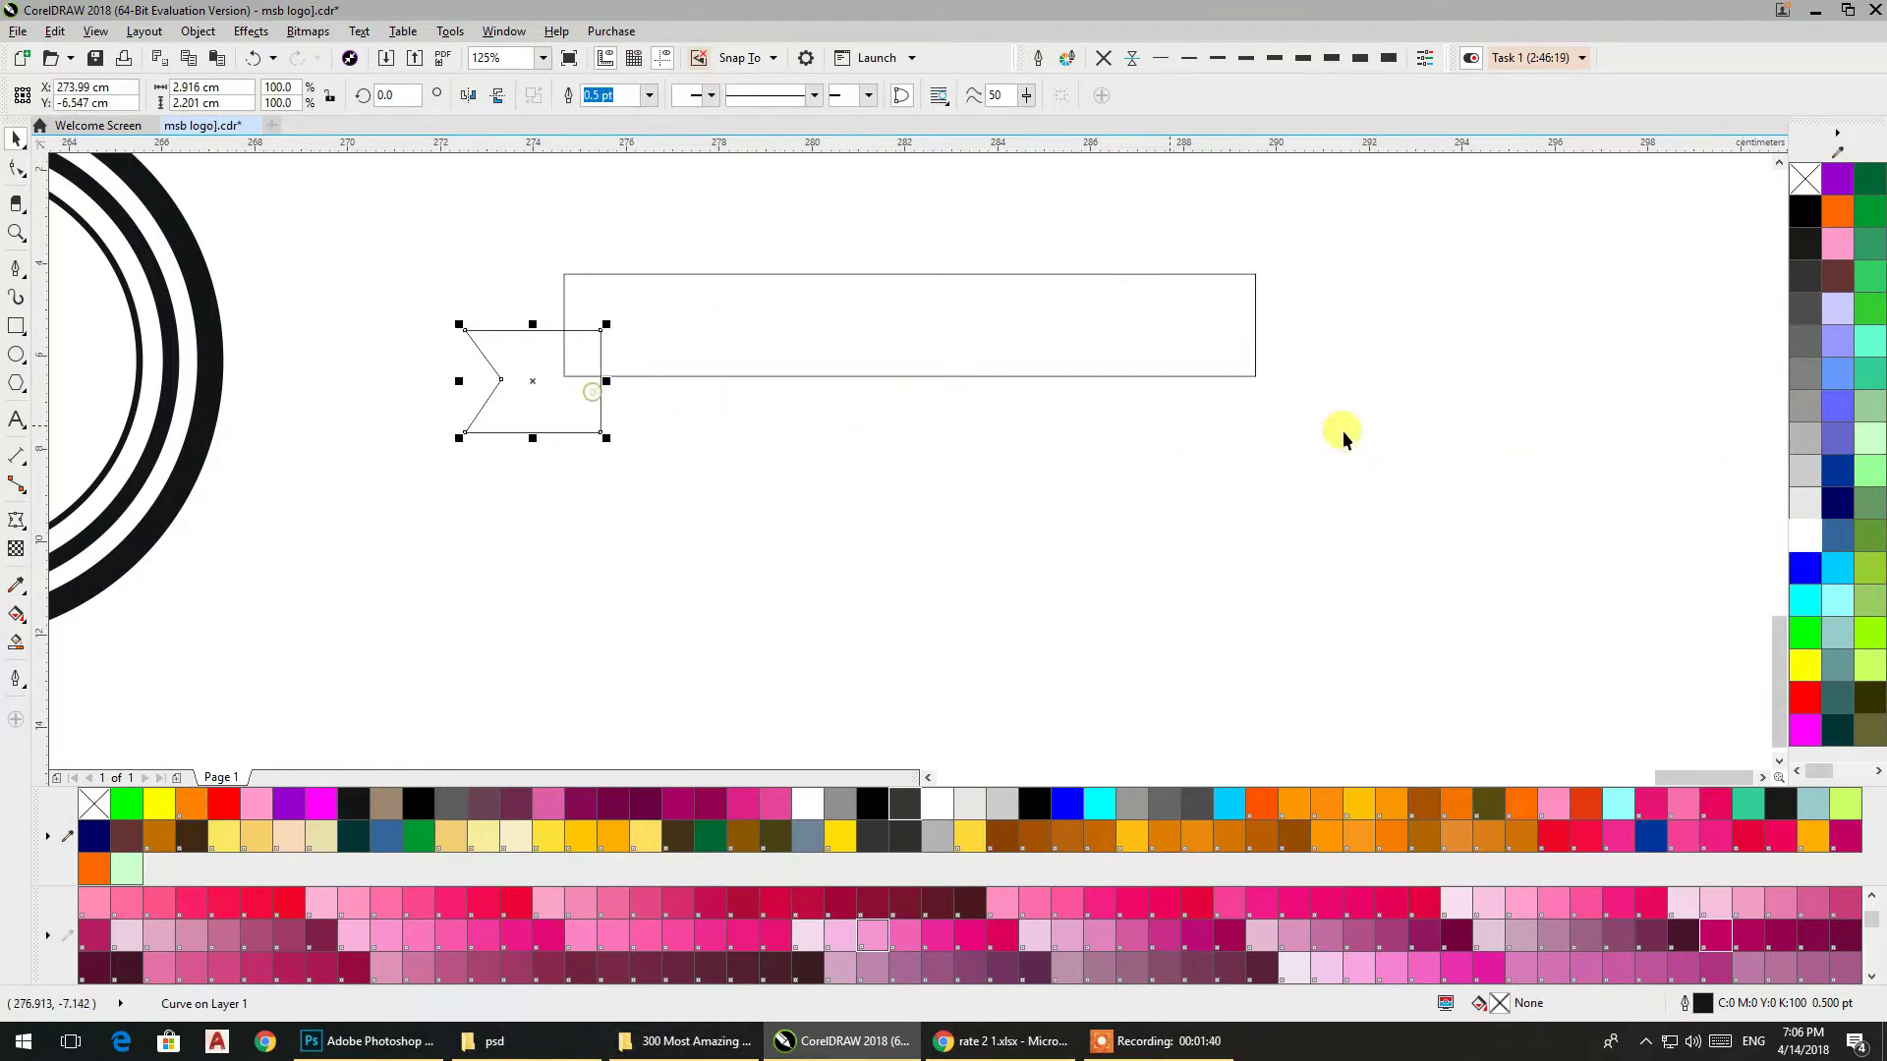
{"action": "left_click", "coordinate": [1804, 504]}
{"action": "left_click", "coordinate": [1010, 352]}
{"action": "left_click", "coordinate": [1804, 504]}
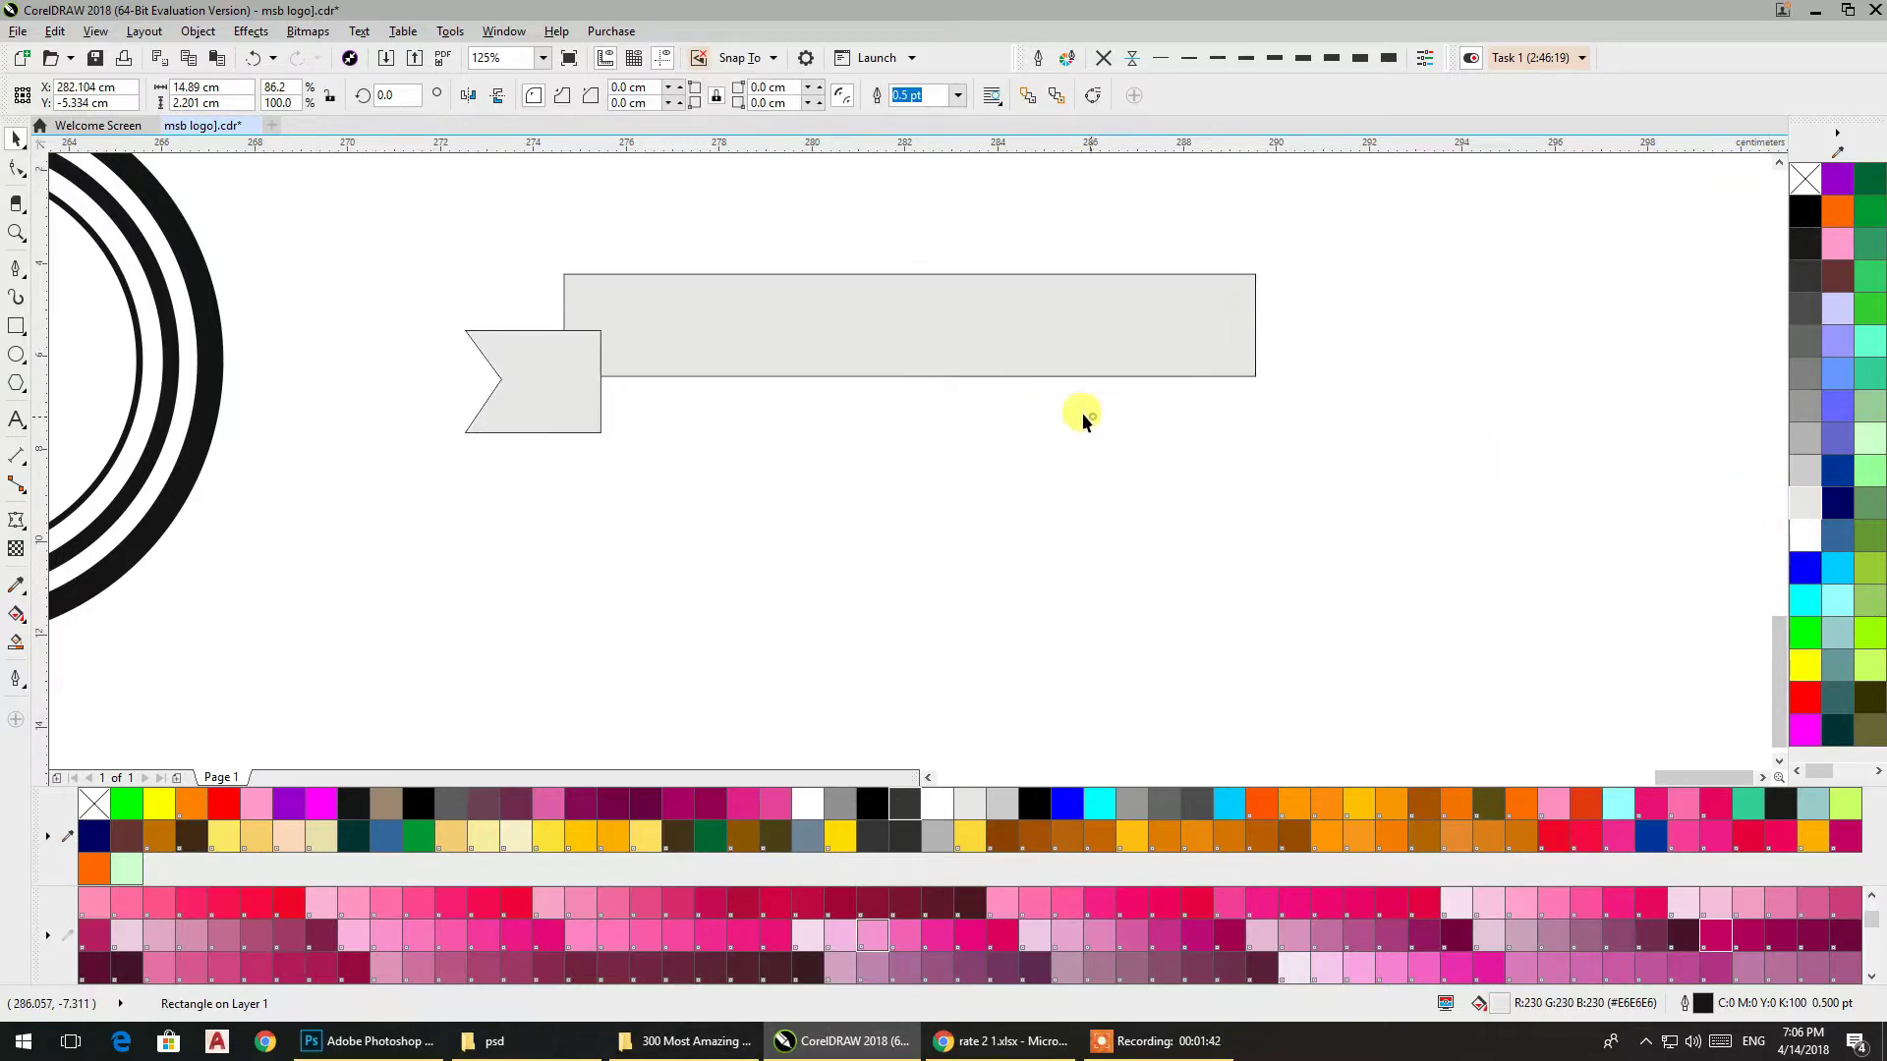
{"action": "left_click", "coordinate": [995, 353]}
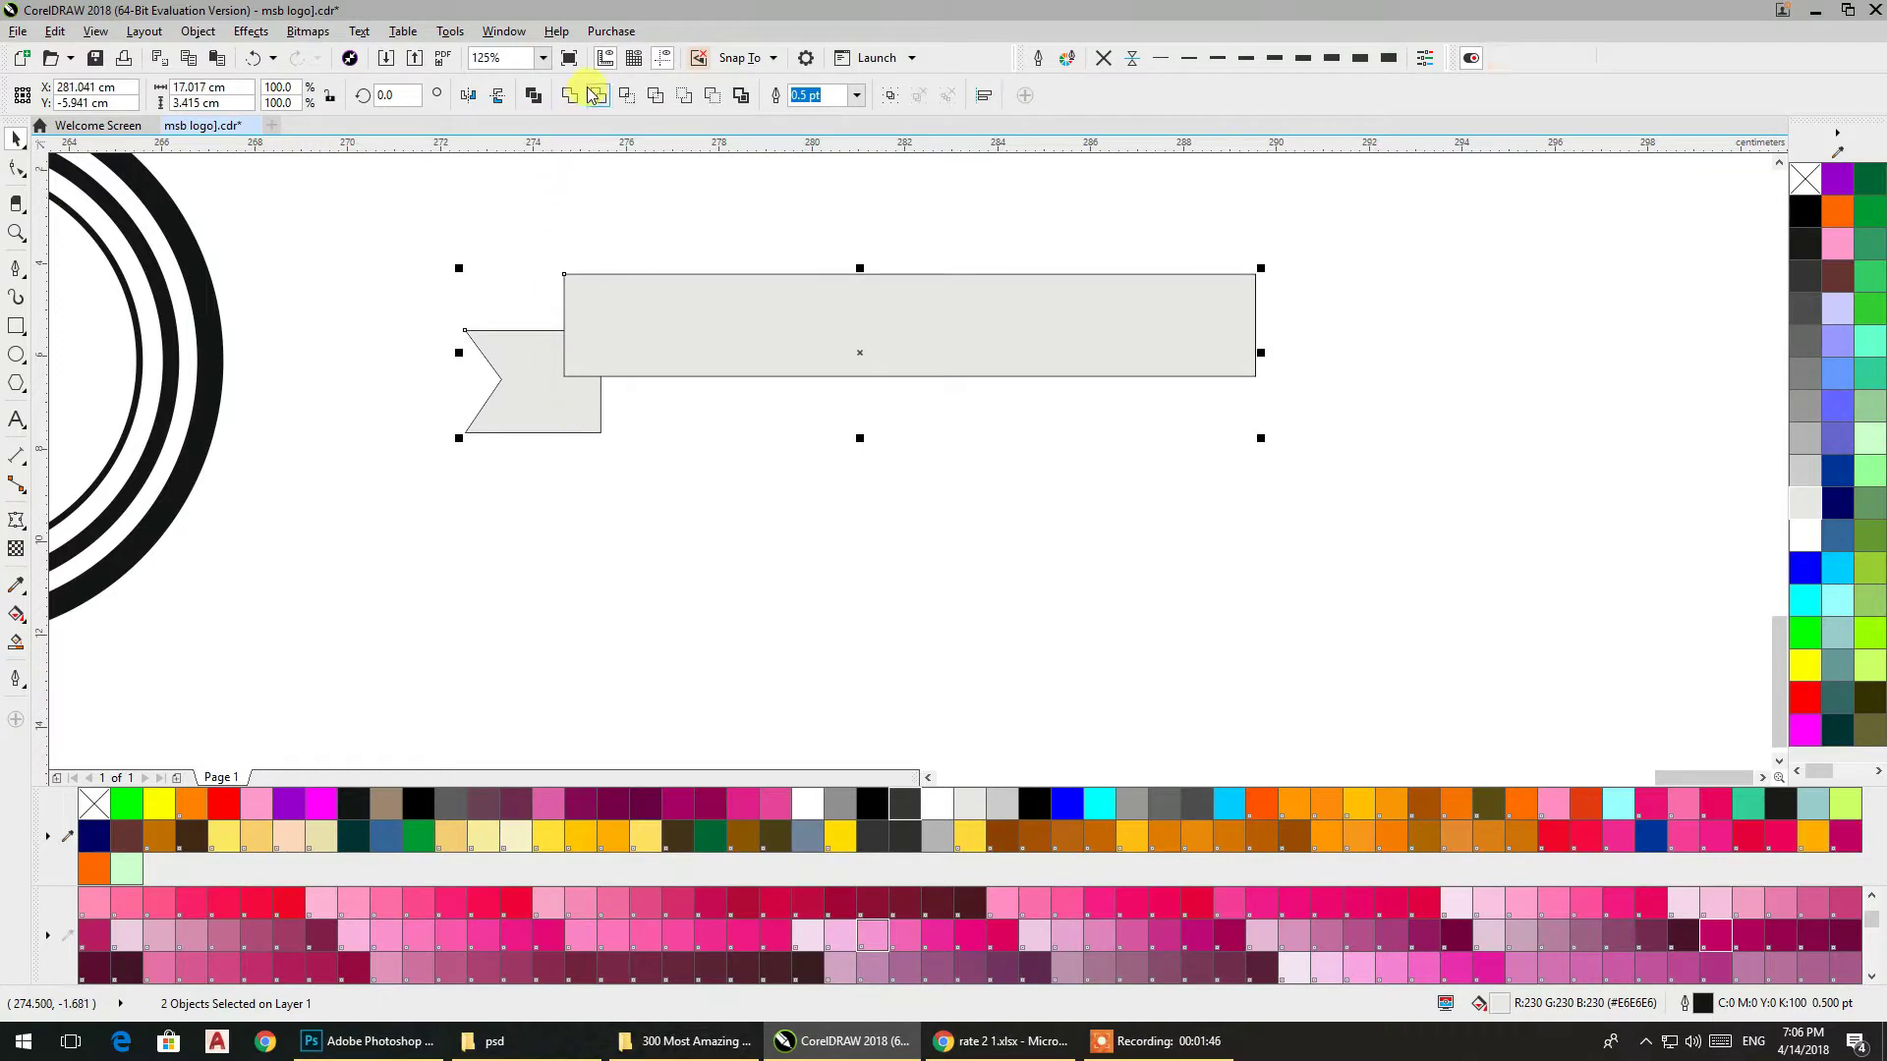
Trim the tail against the bar and place a mirrored copy at the bar's right end
{"action": "left_click", "coordinate": [596, 97]}
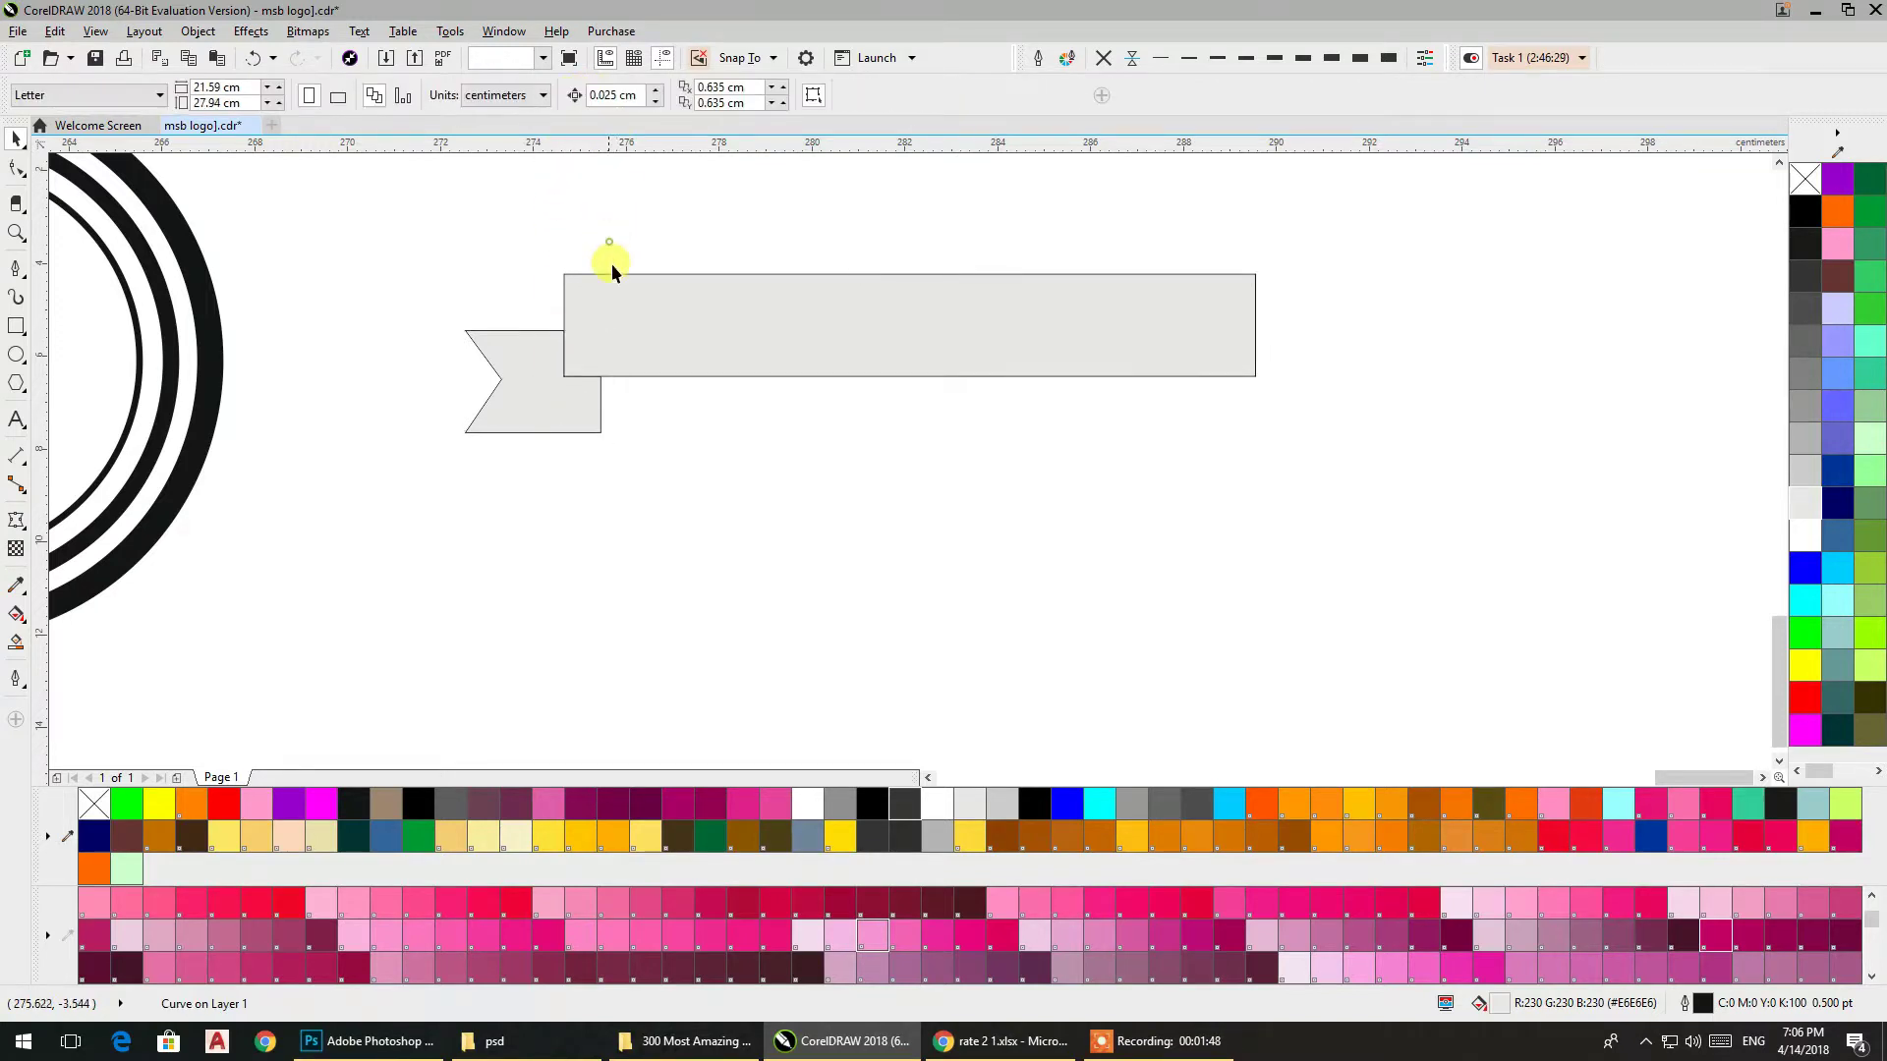
{"action": "mouse_move", "coordinate": [461, 380]}
{"action": "left_mouse_down"}
{"action": "mouse_move", "coordinate": [680, 368]}
{"action": "mouse_move", "coordinate": [1270, 447]}
{"action": "left_mouse_up"}
{"action": "left_click_drag", "start_coordinate": [564, 417], "coordinate": [551, 419]}
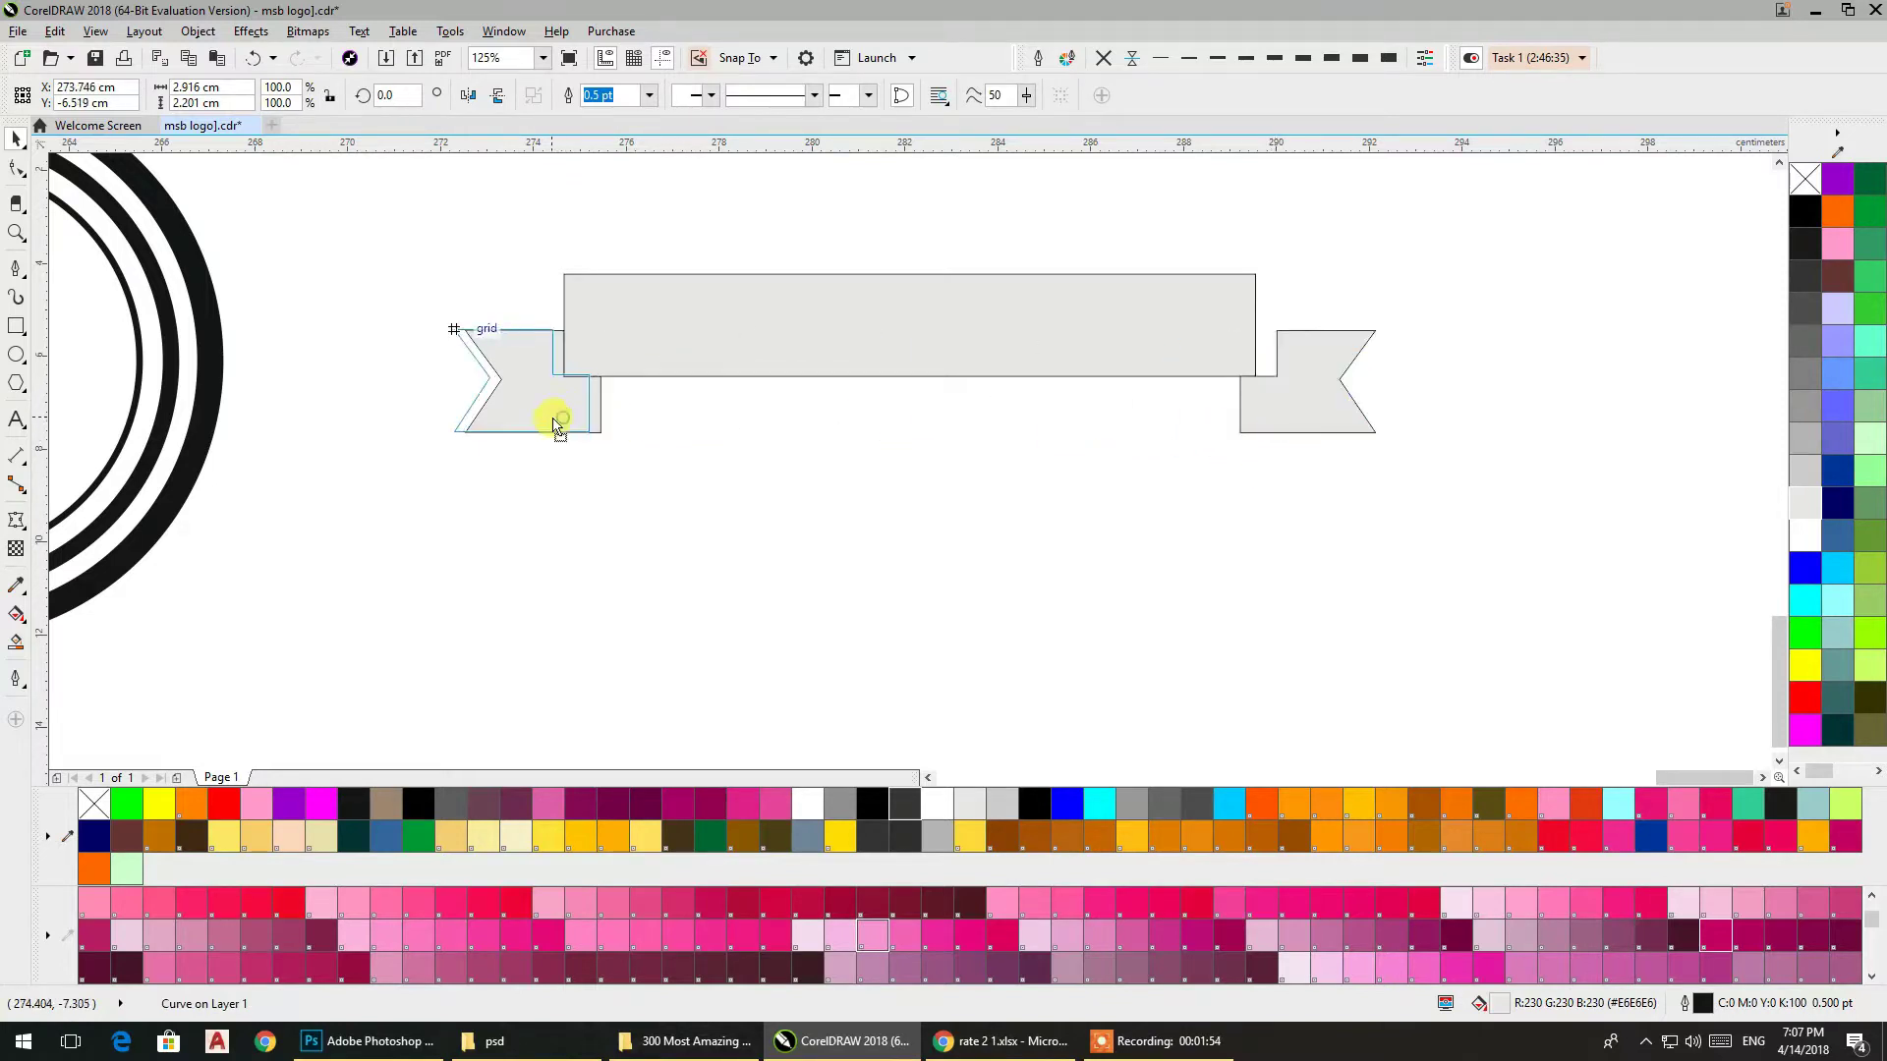
Lower both tails slightly and weld the bar and tails into one ribbon
{"action": "left_click", "coordinate": [1273, 409], "text": "shift"}
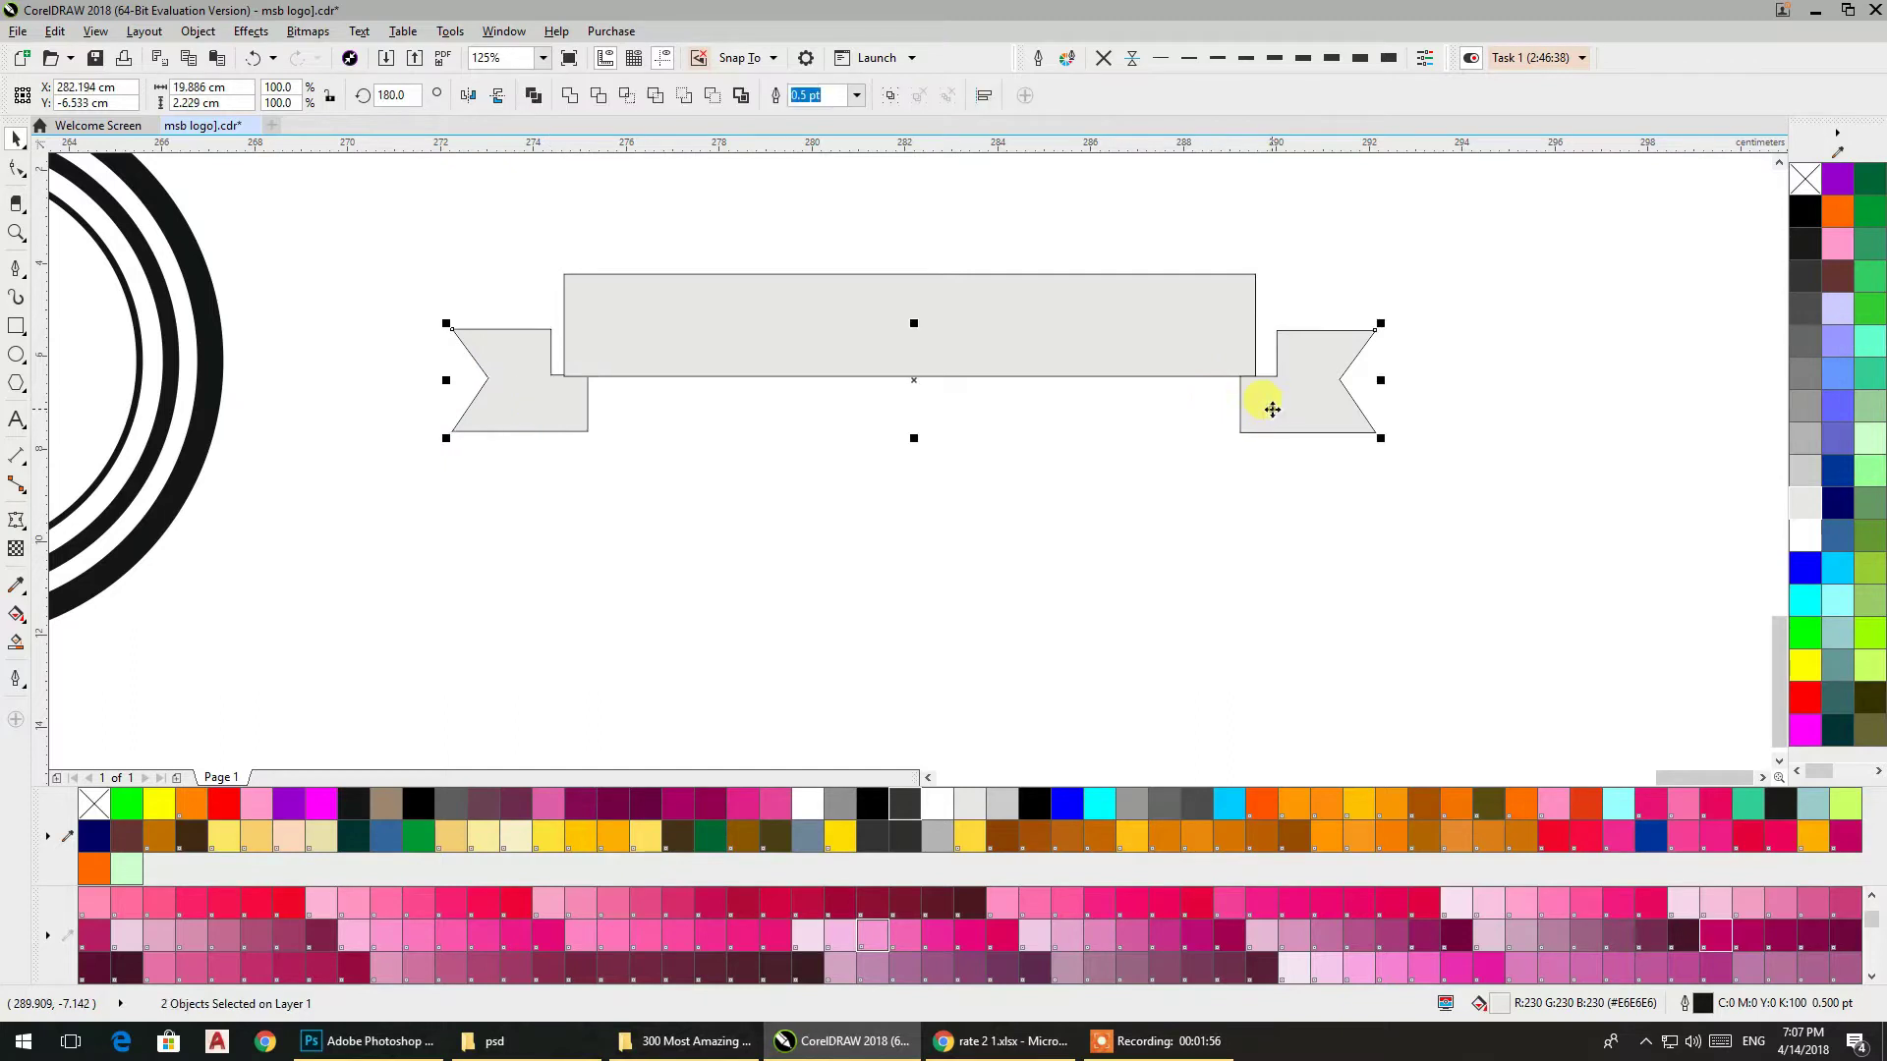
{"action": "left_click_drag", "start_coordinate": [1245, 390], "coordinate": [1243, 388]}
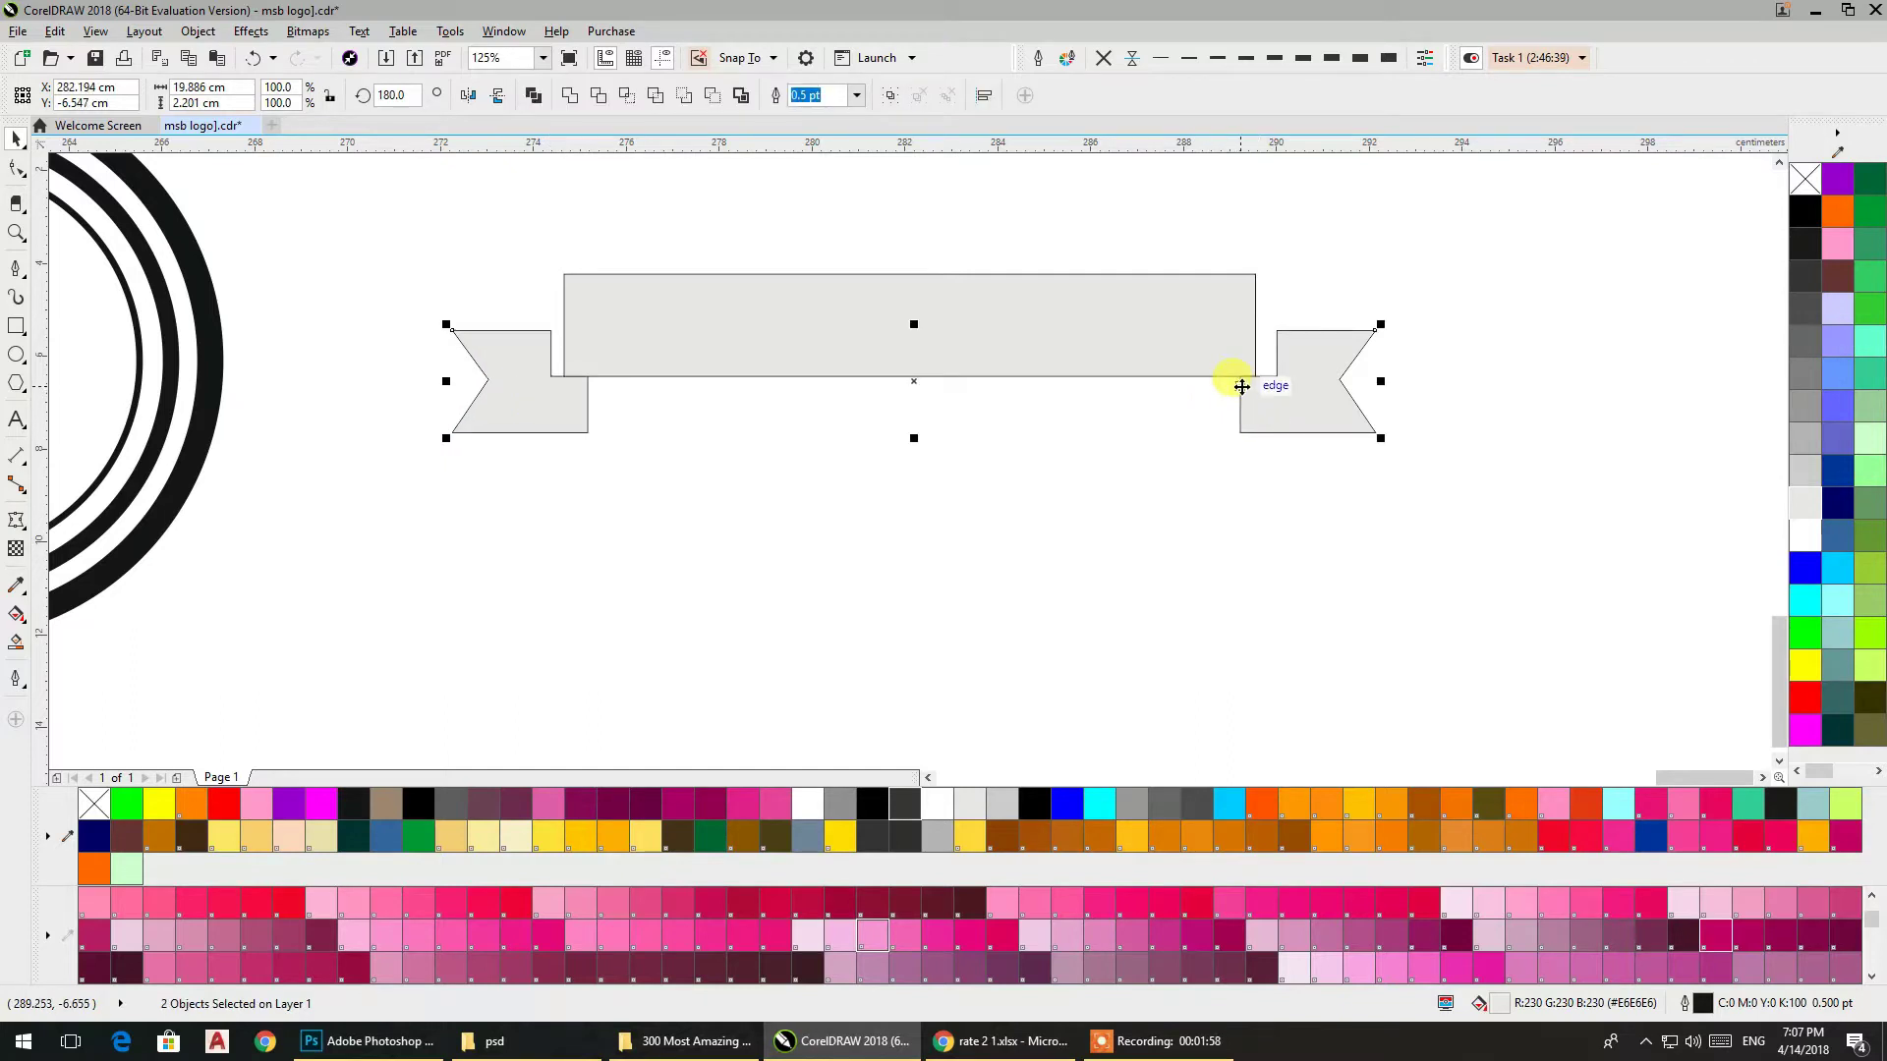
{"action": "key", "text": "Down"}
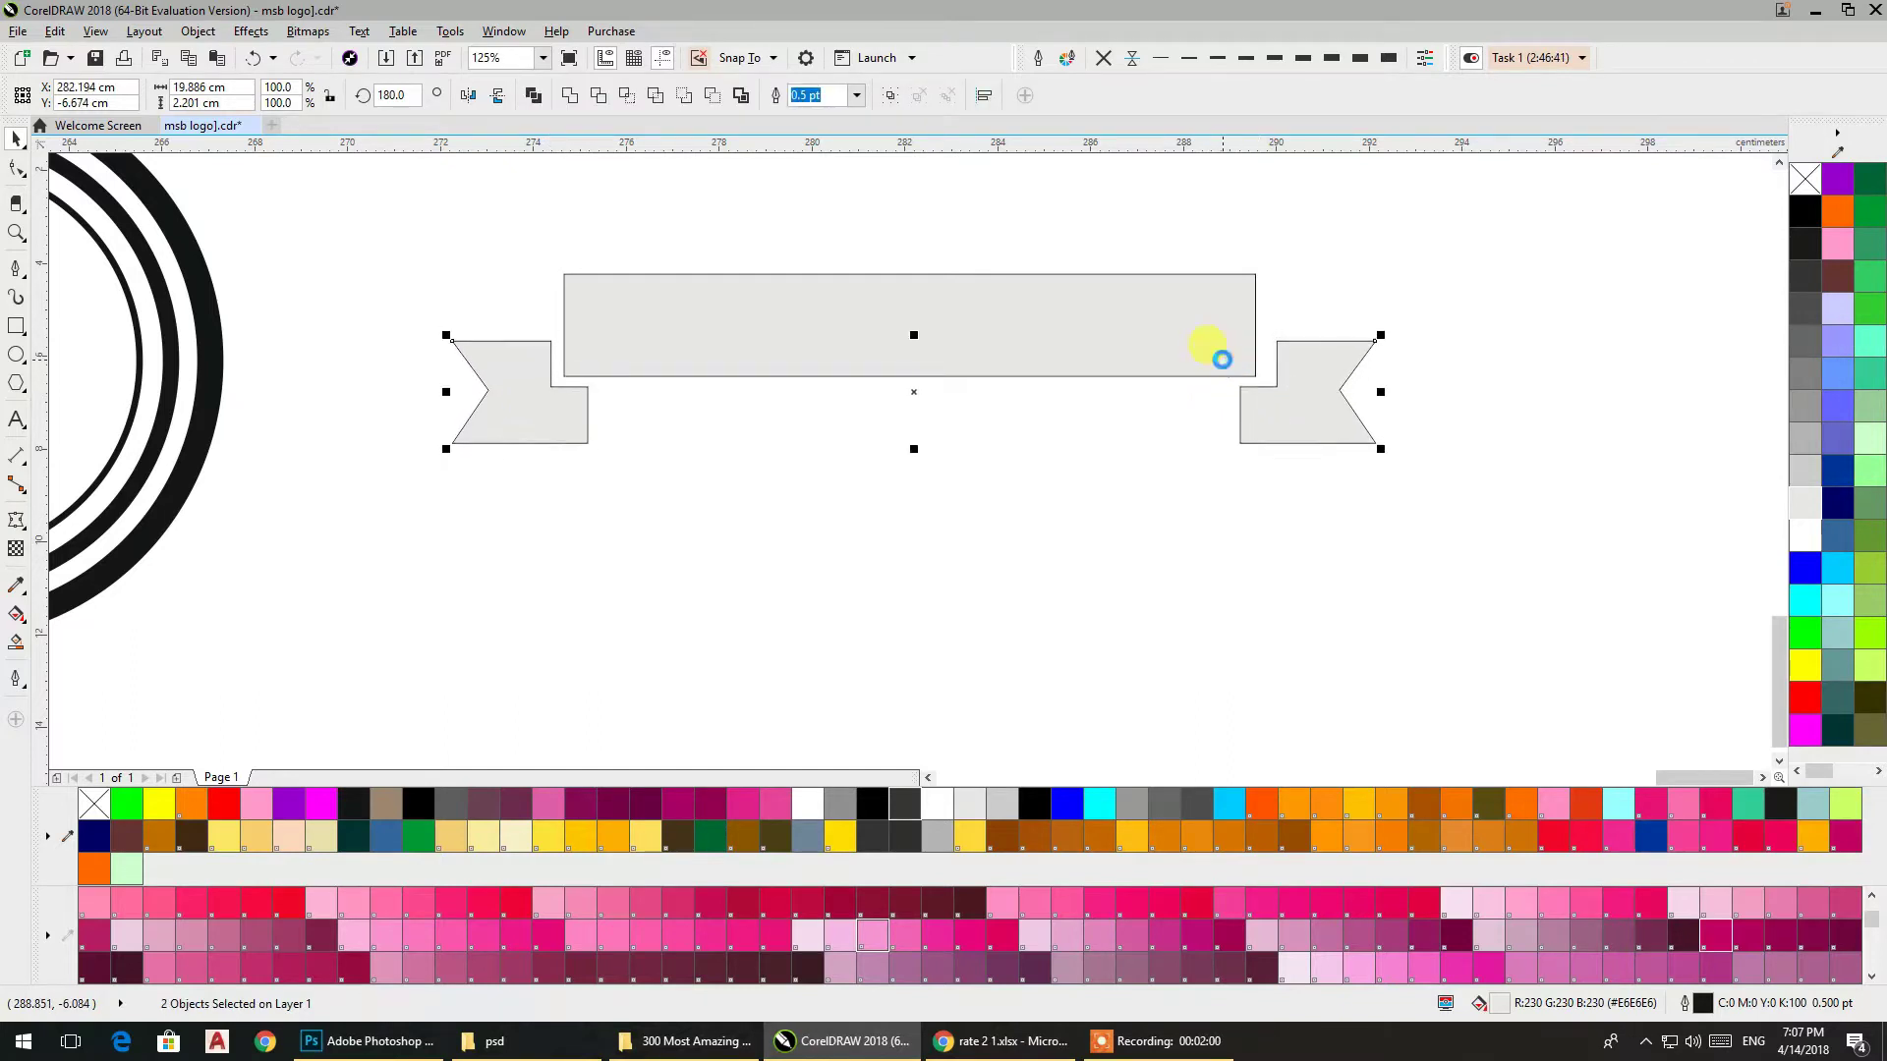
{"action": "key", "text": "Down"}
{"action": "left_click", "coordinate": [664, 224]}
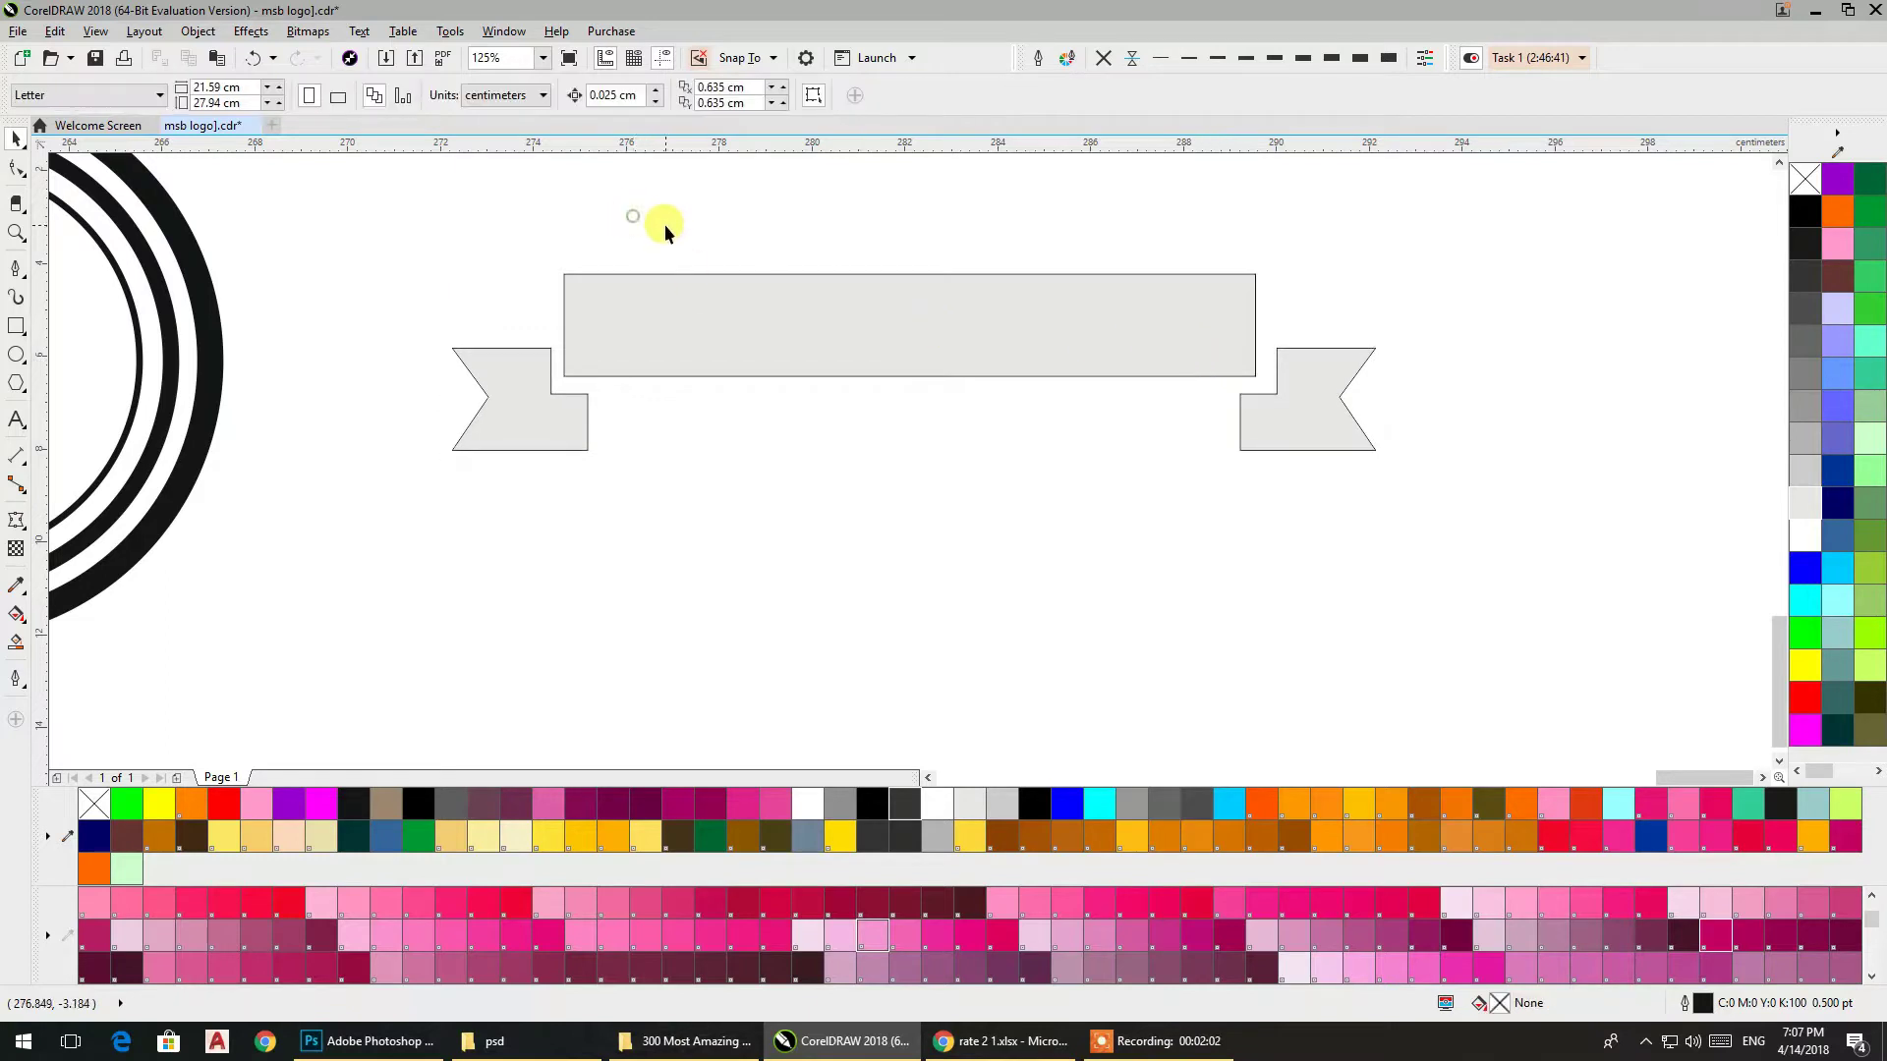
{"action": "left_click_drag", "start_coordinate": [1547, 537], "coordinate": [1549, 536]}
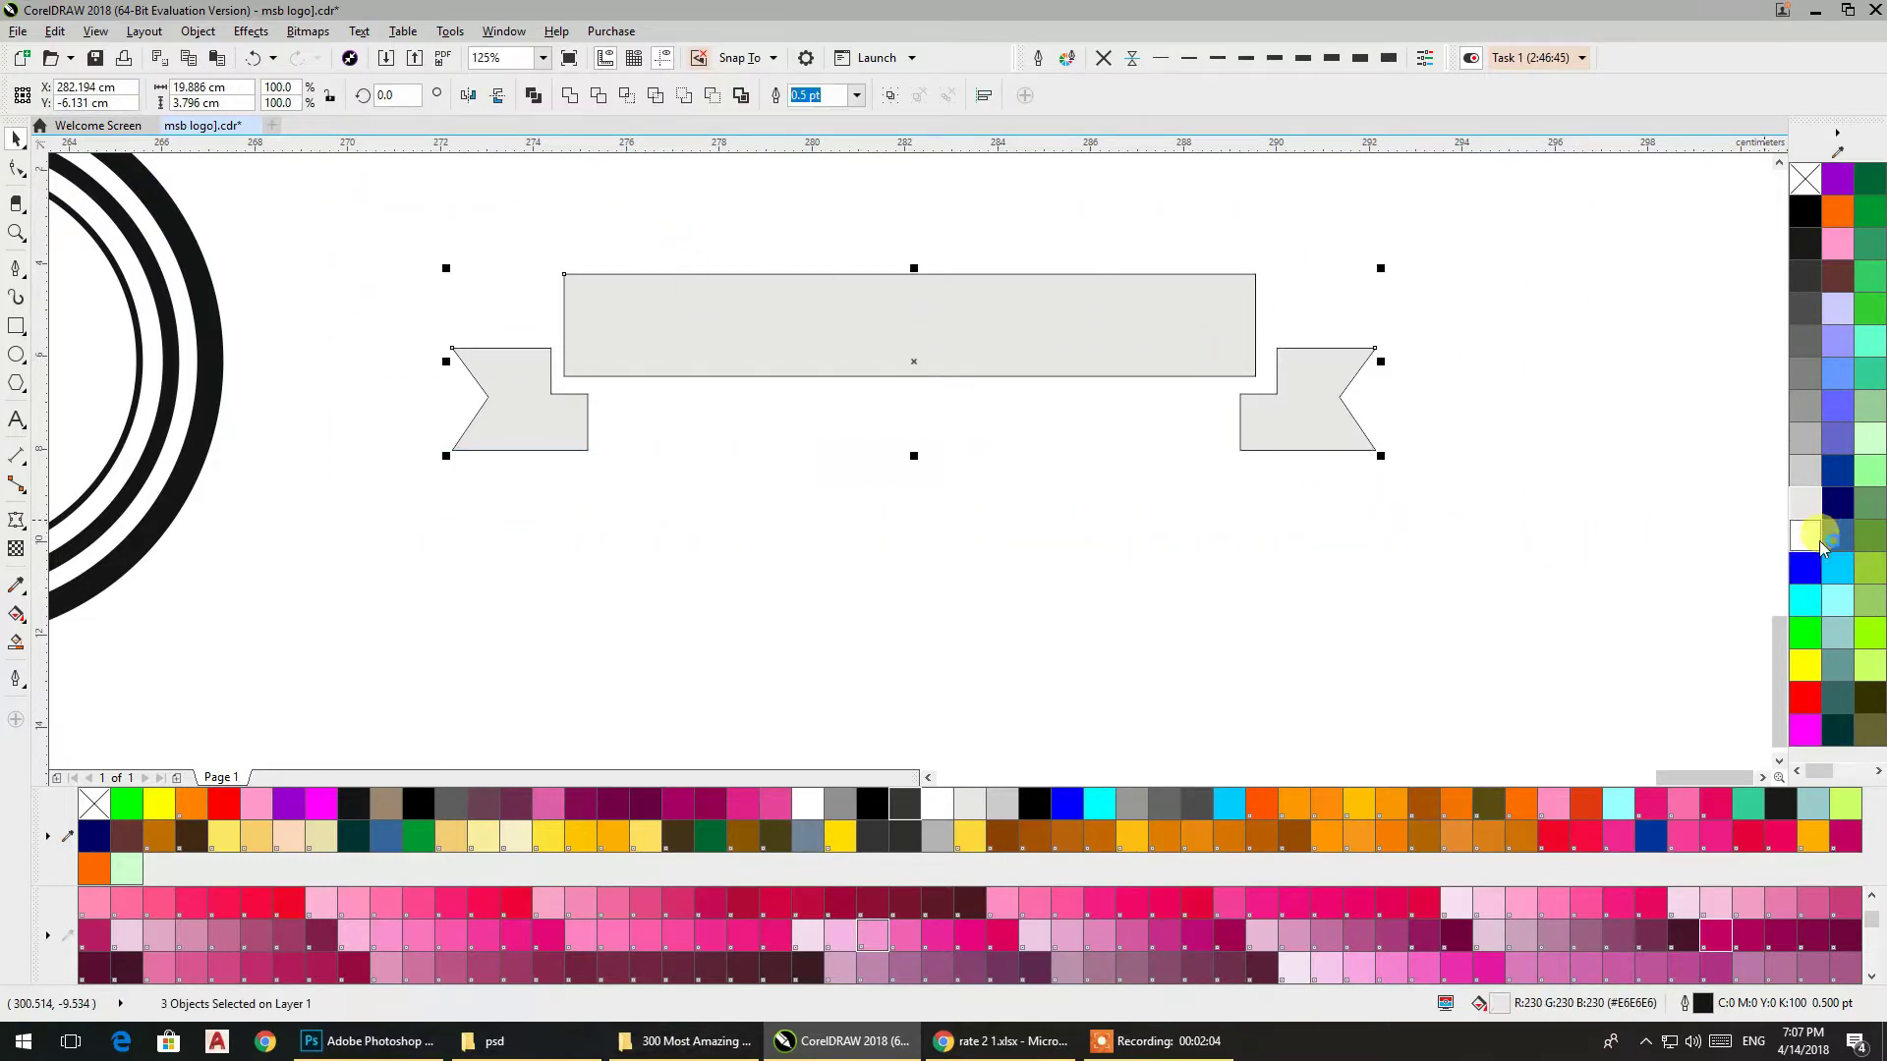
{"action": "left_click", "coordinate": [582, 102]}
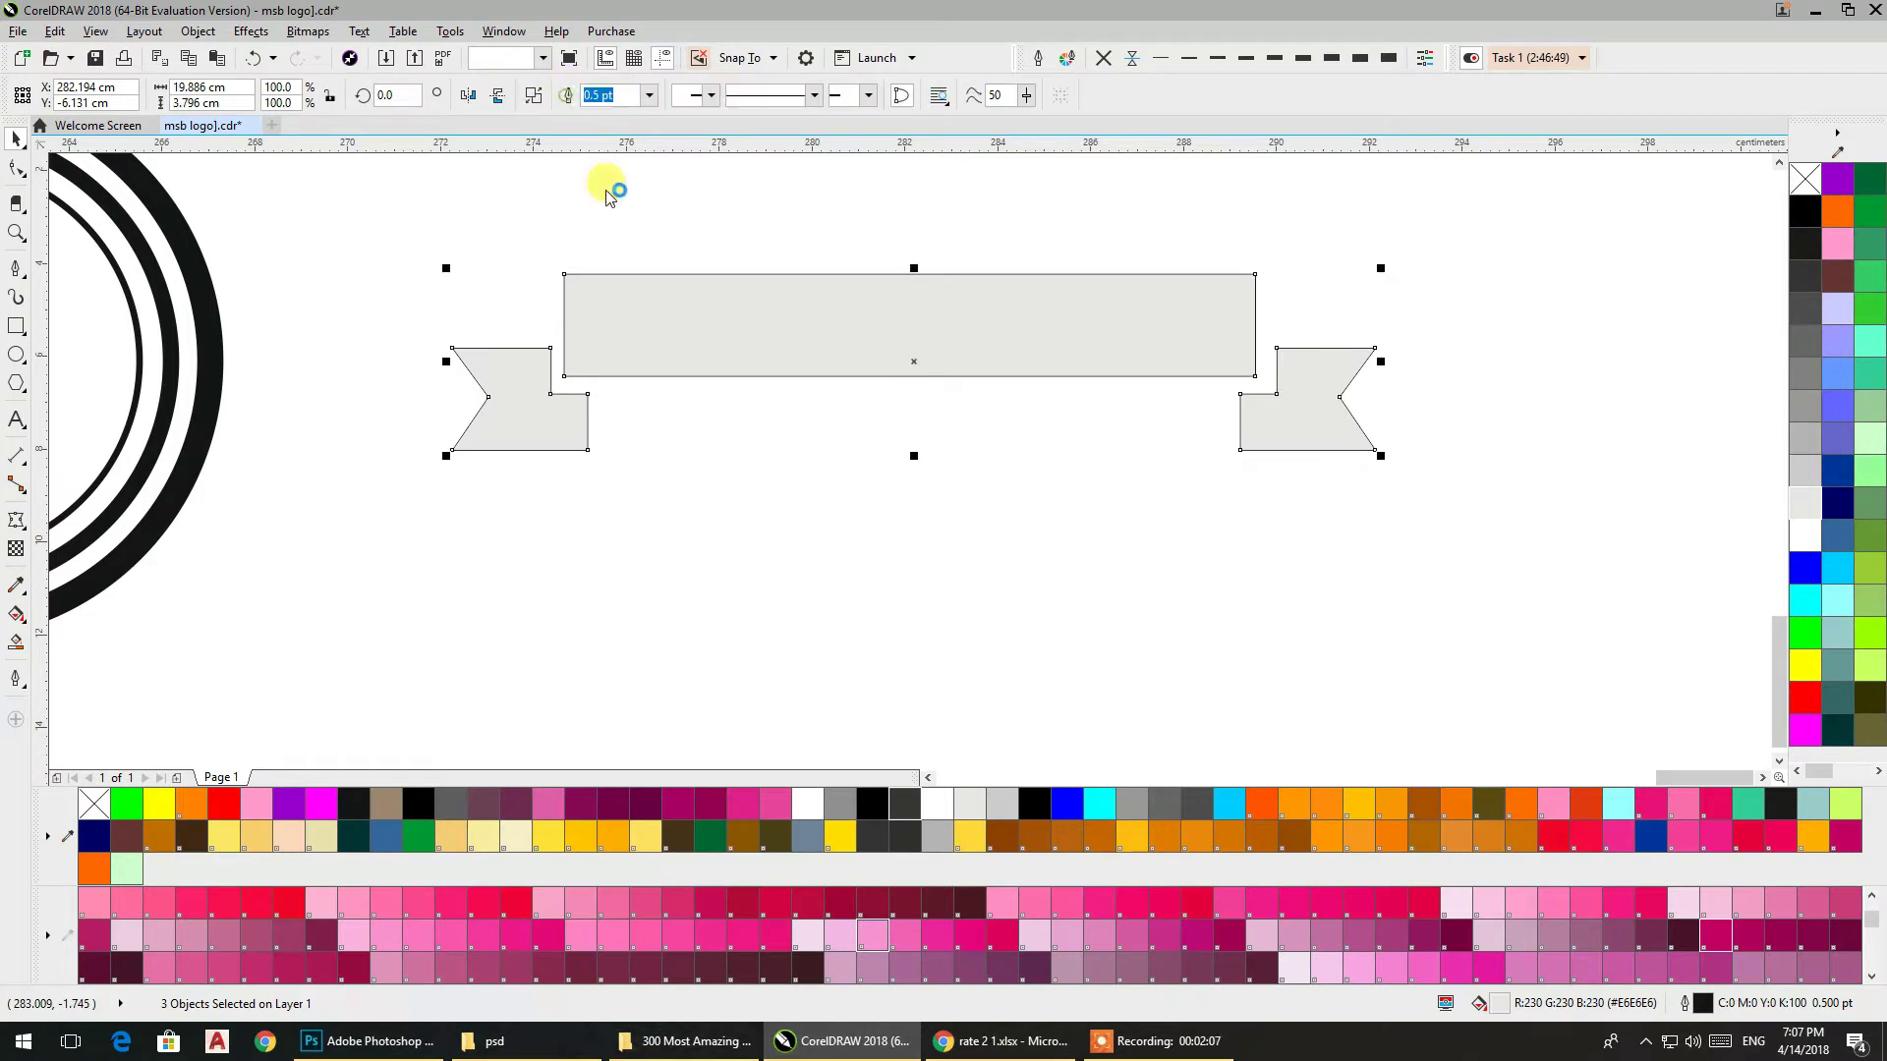
Fill the welded ribbon PANTONE 32-1-6 C magenta and move it over the rings' lower part
{"action": "left_click", "coordinate": [968, 931]}
{"action": "left_click", "coordinate": [855, 551]}
{"action": "left_click", "coordinate": [879, 362]}
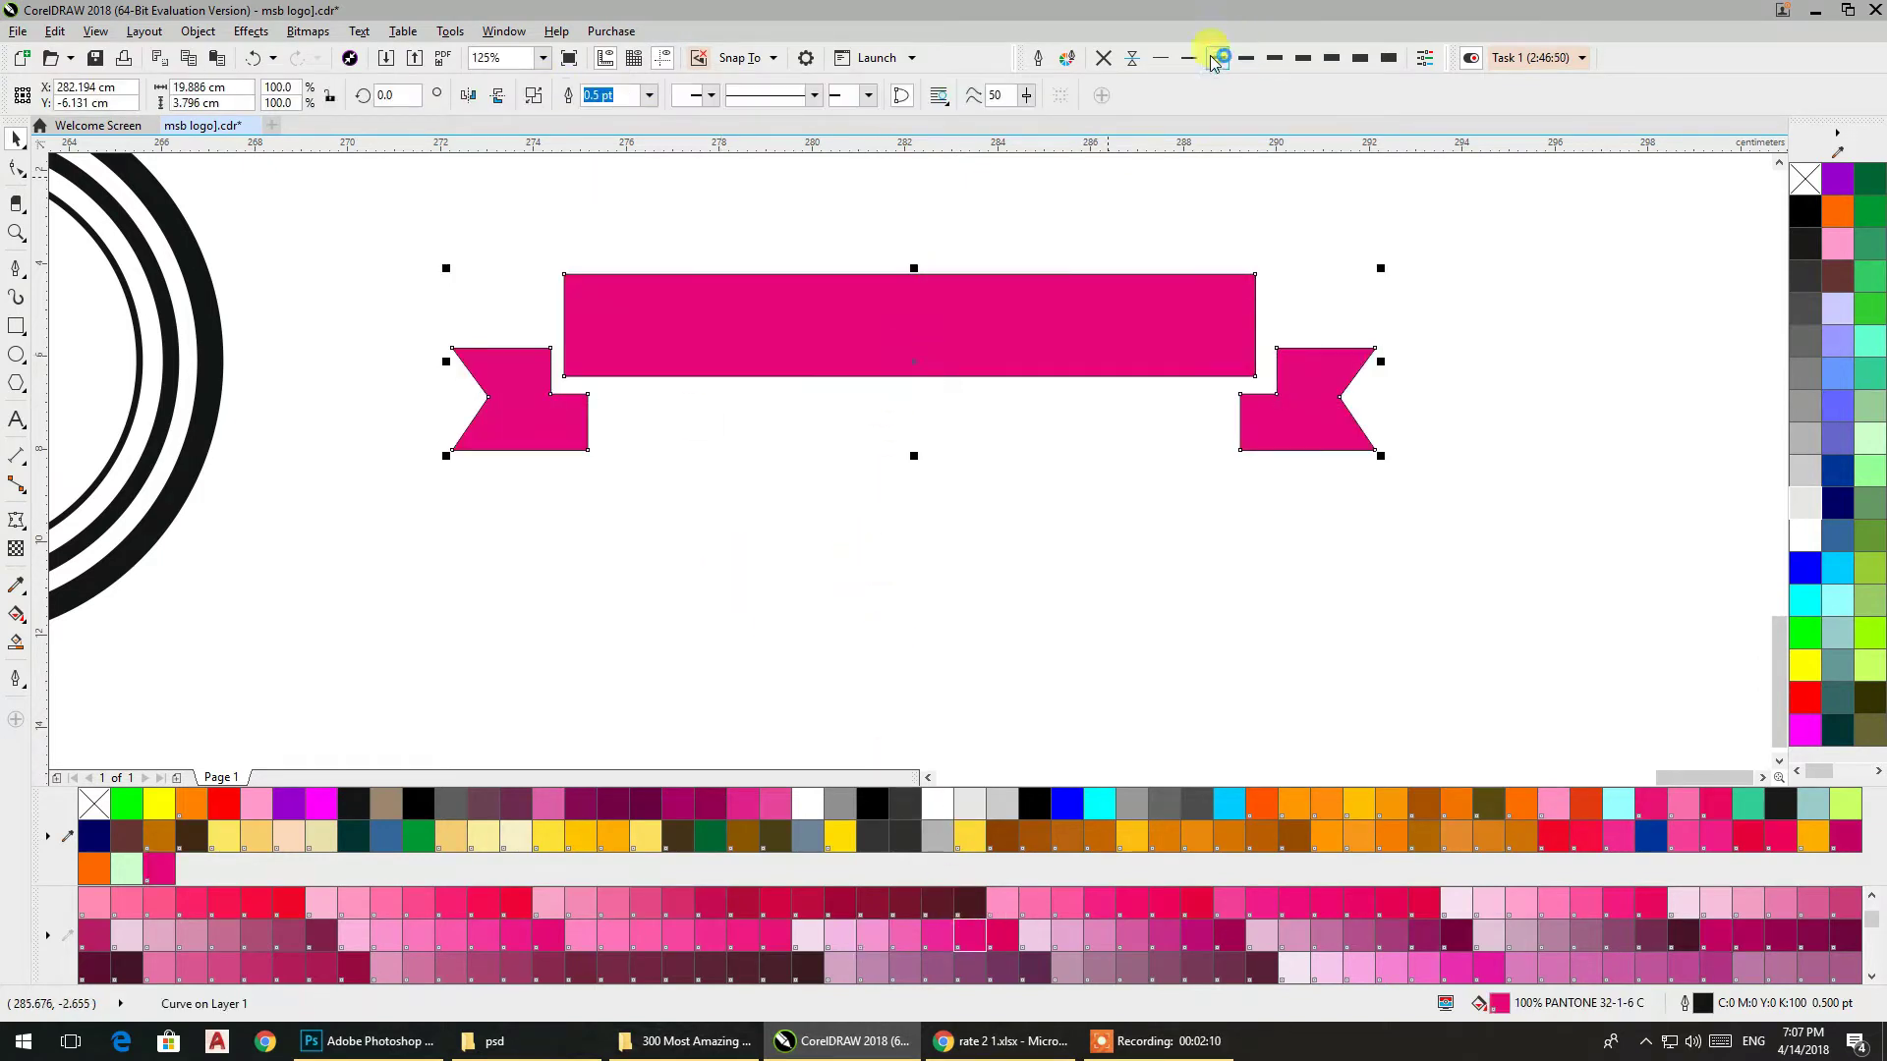
{"action": "scroll", "coordinate": [998, 307], "scroll_direction": "down", "scroll_amount": 1}
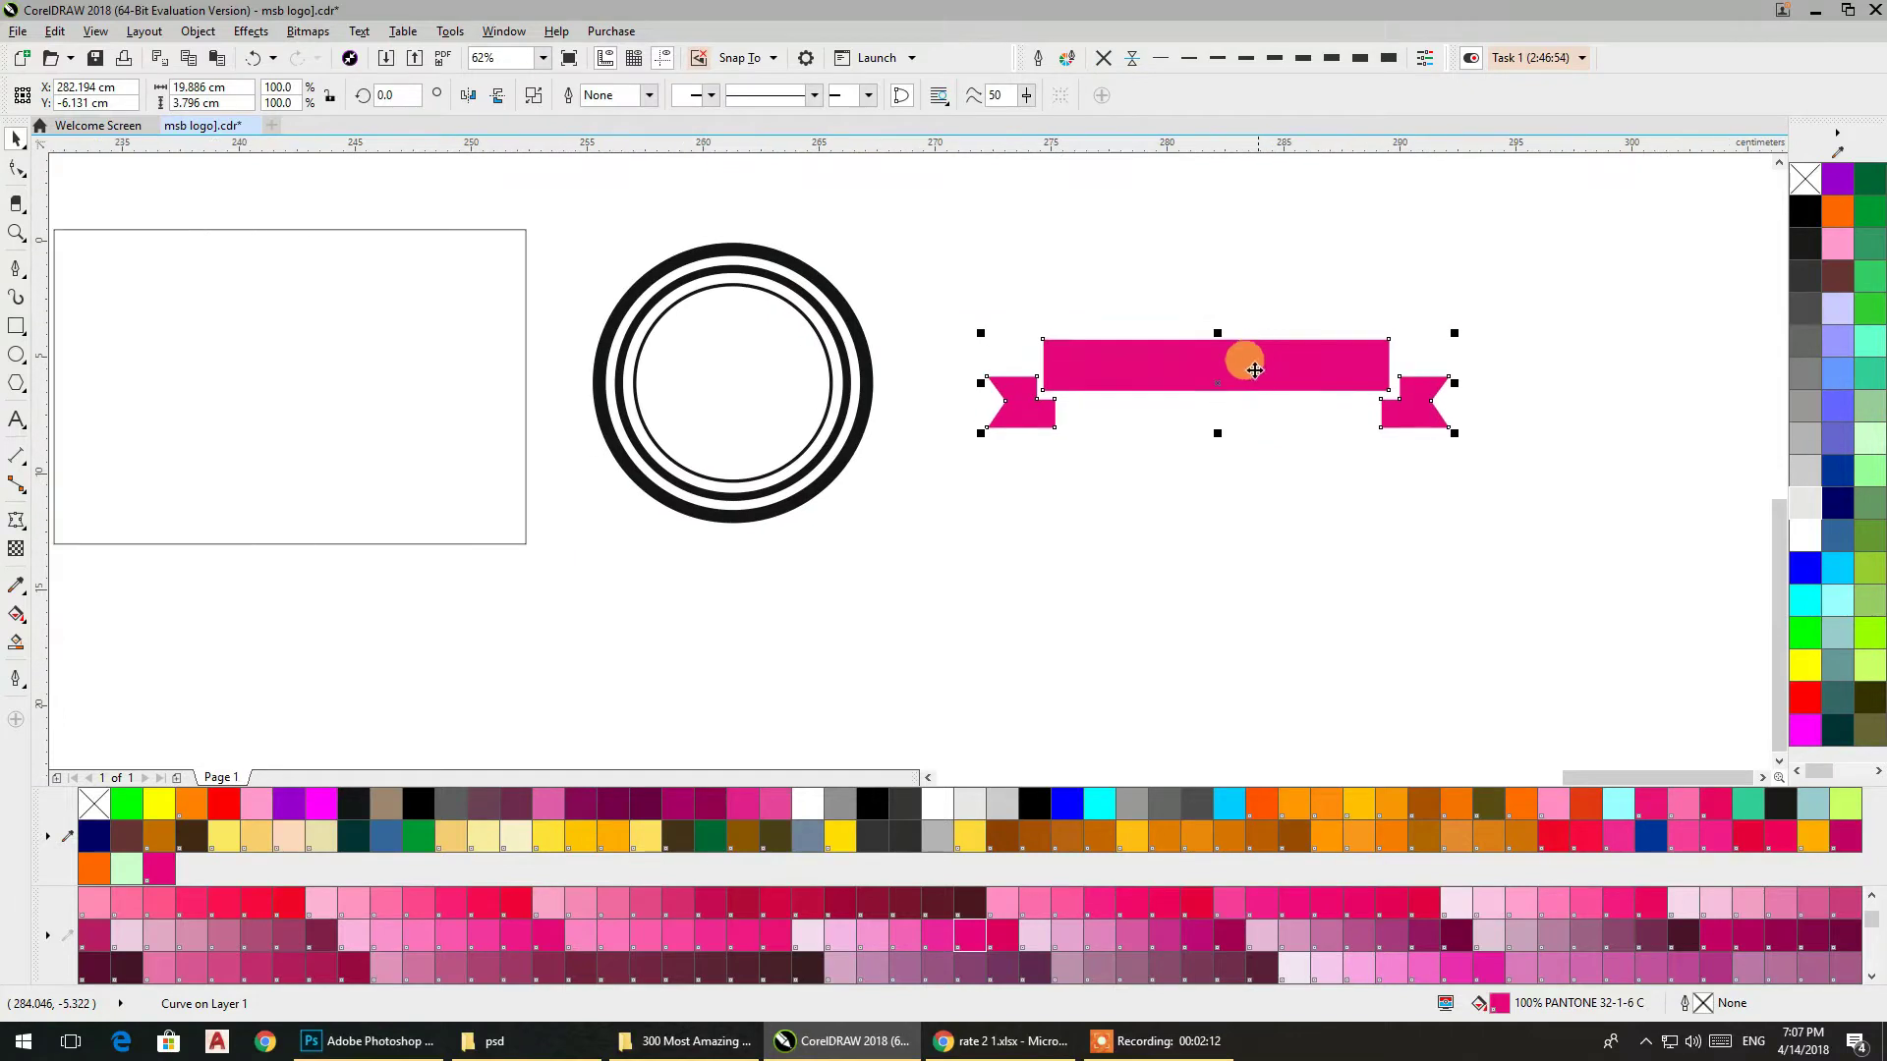
{"action": "left_click_drag", "start_coordinate": [1223, 369], "coordinate": [855, 475]}
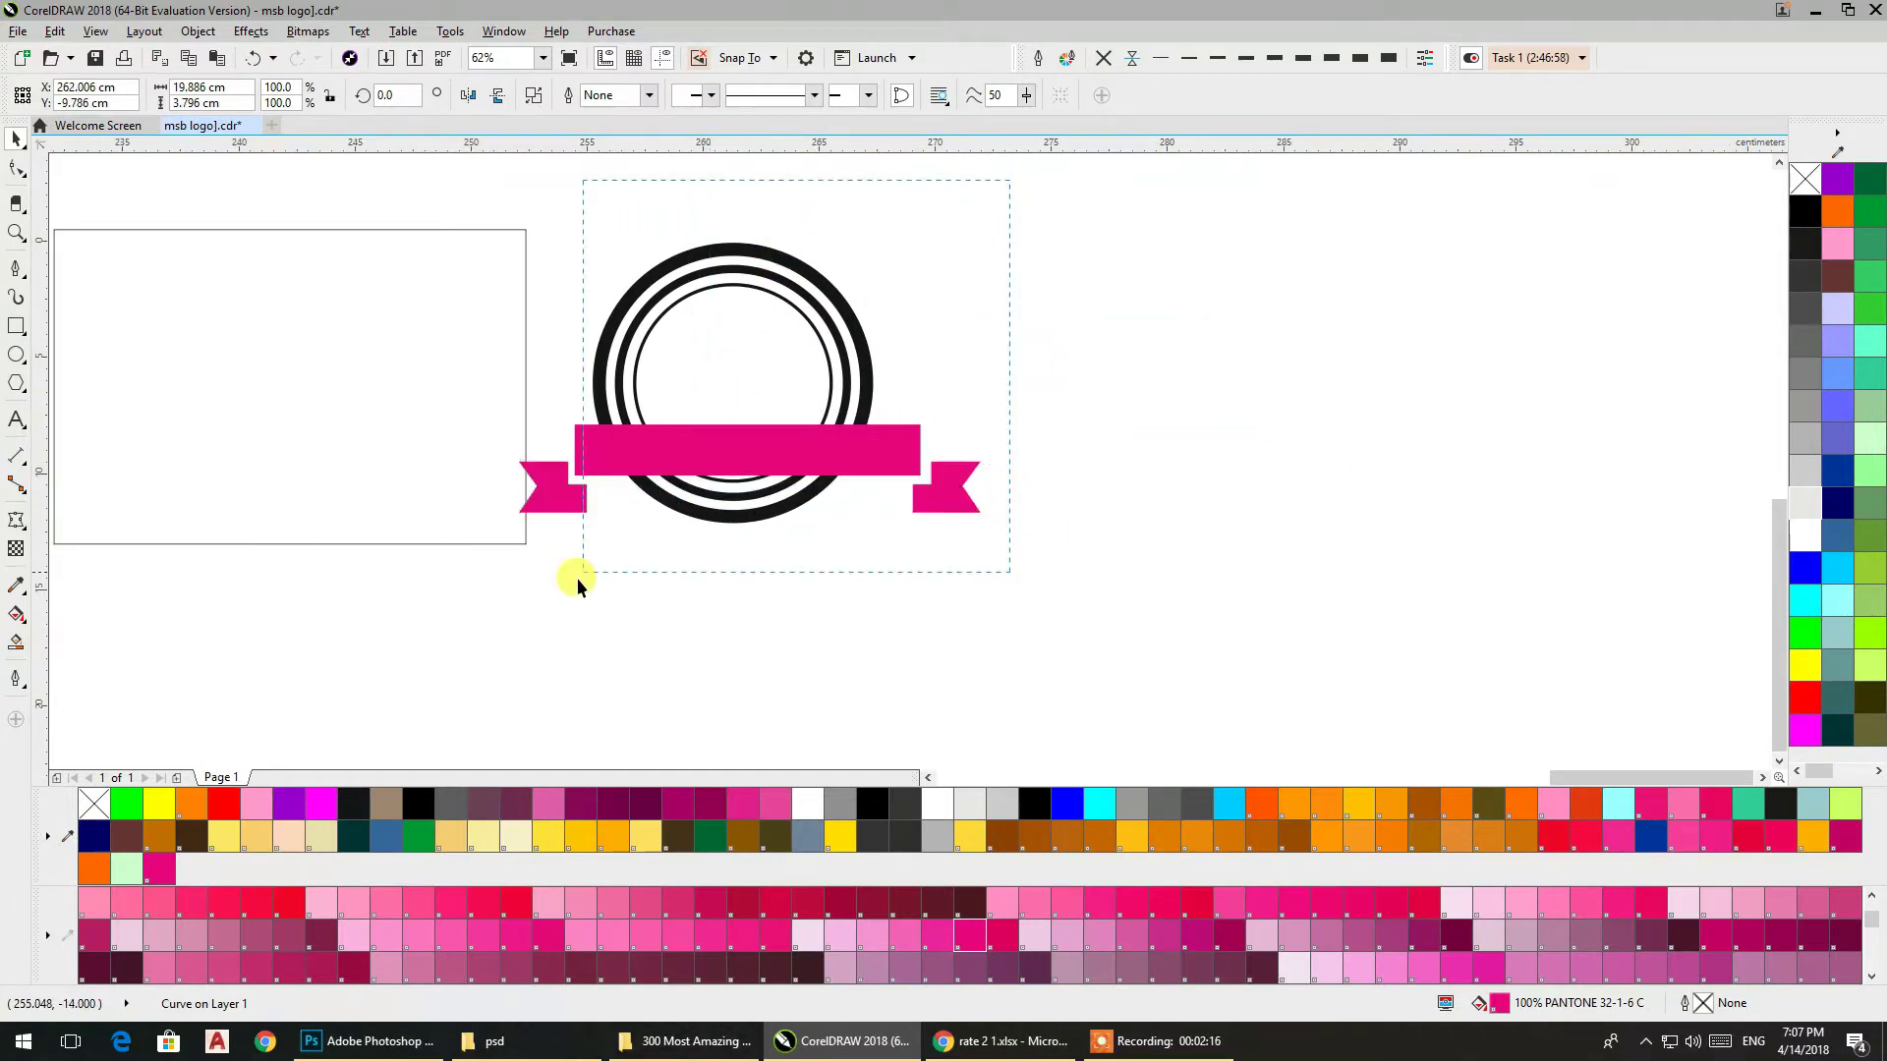
{"action": "left_click_drag", "start_coordinate": [571, 585], "coordinate": [575, 587]}
Group the three rings and shrink the magenta ribbon to fit beneath them
{"action": "key", "text": "ctrl+g"}
{"action": "left_click_drag", "start_coordinate": [730, 383], "coordinate": [1137, 387]}
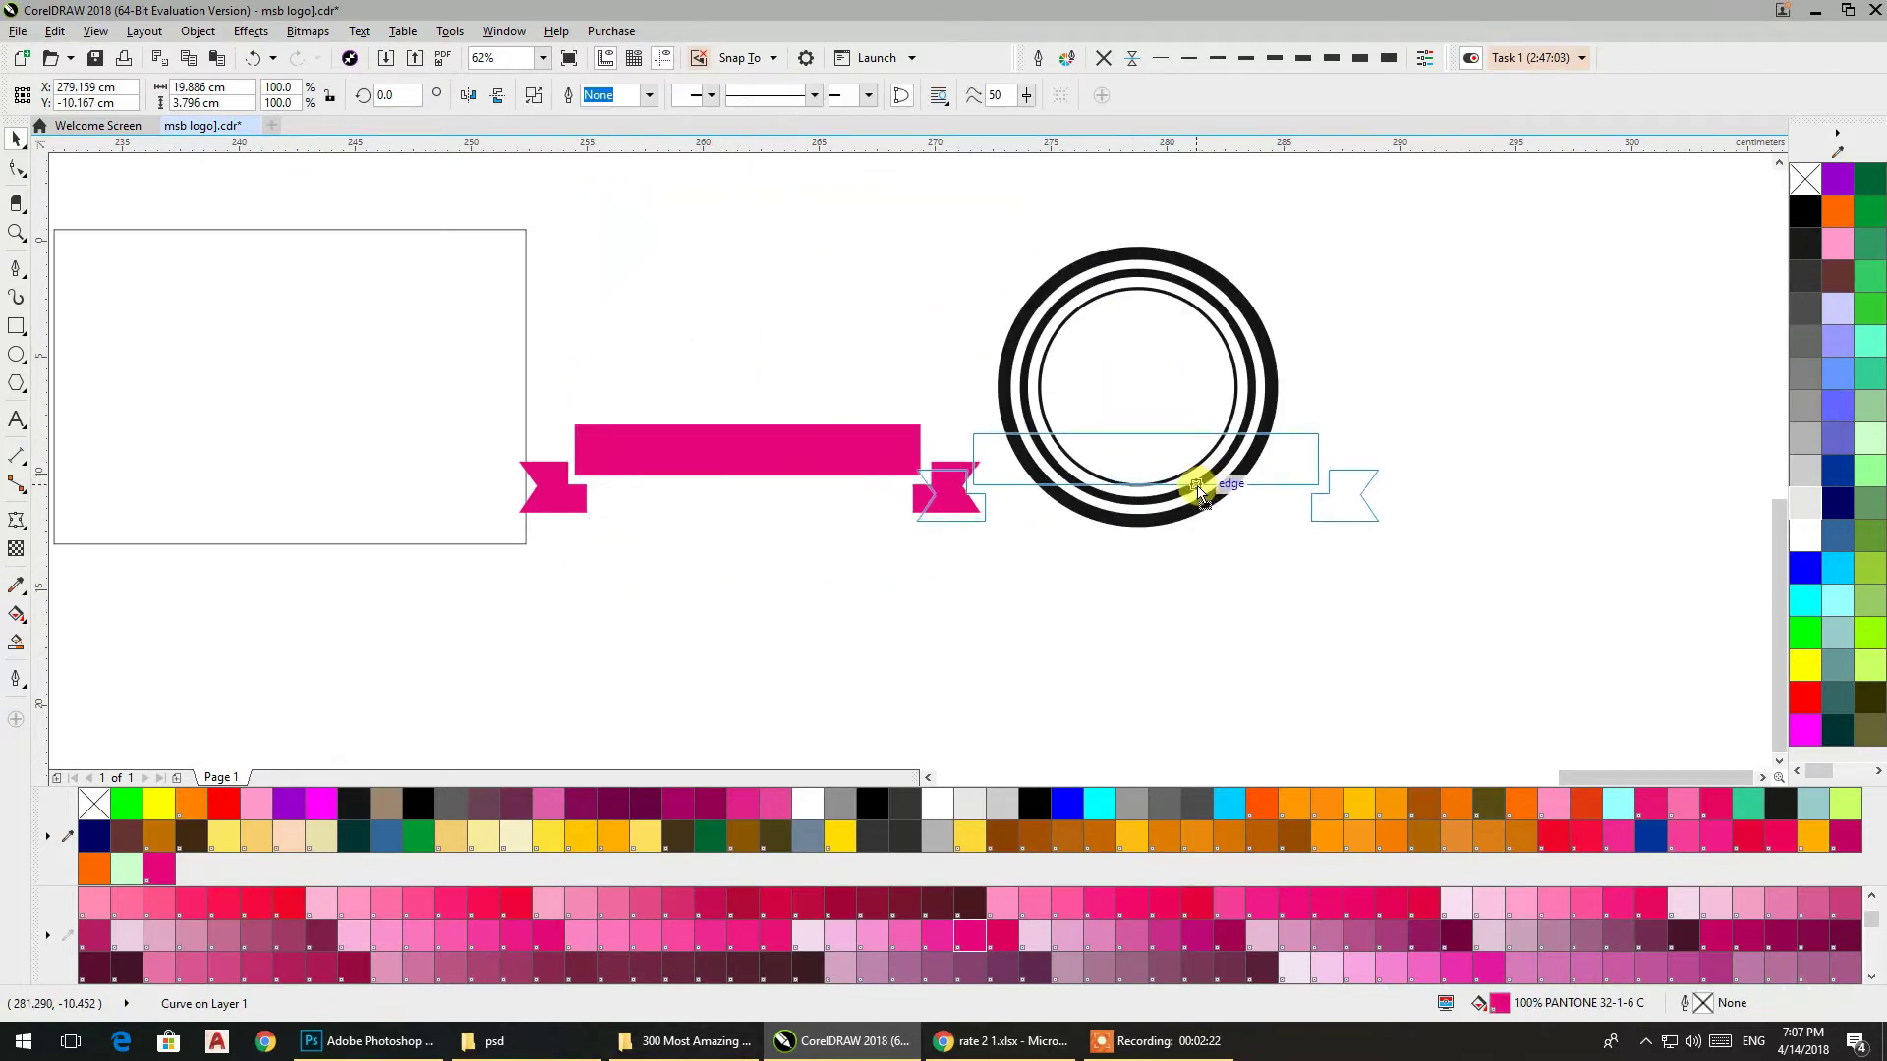
{"action": "left_click_drag", "start_coordinate": [792, 475], "coordinate": [1191, 484]}
{"action": "left_click_drag", "start_coordinate": [1384, 525], "coordinate": [1338, 517]}
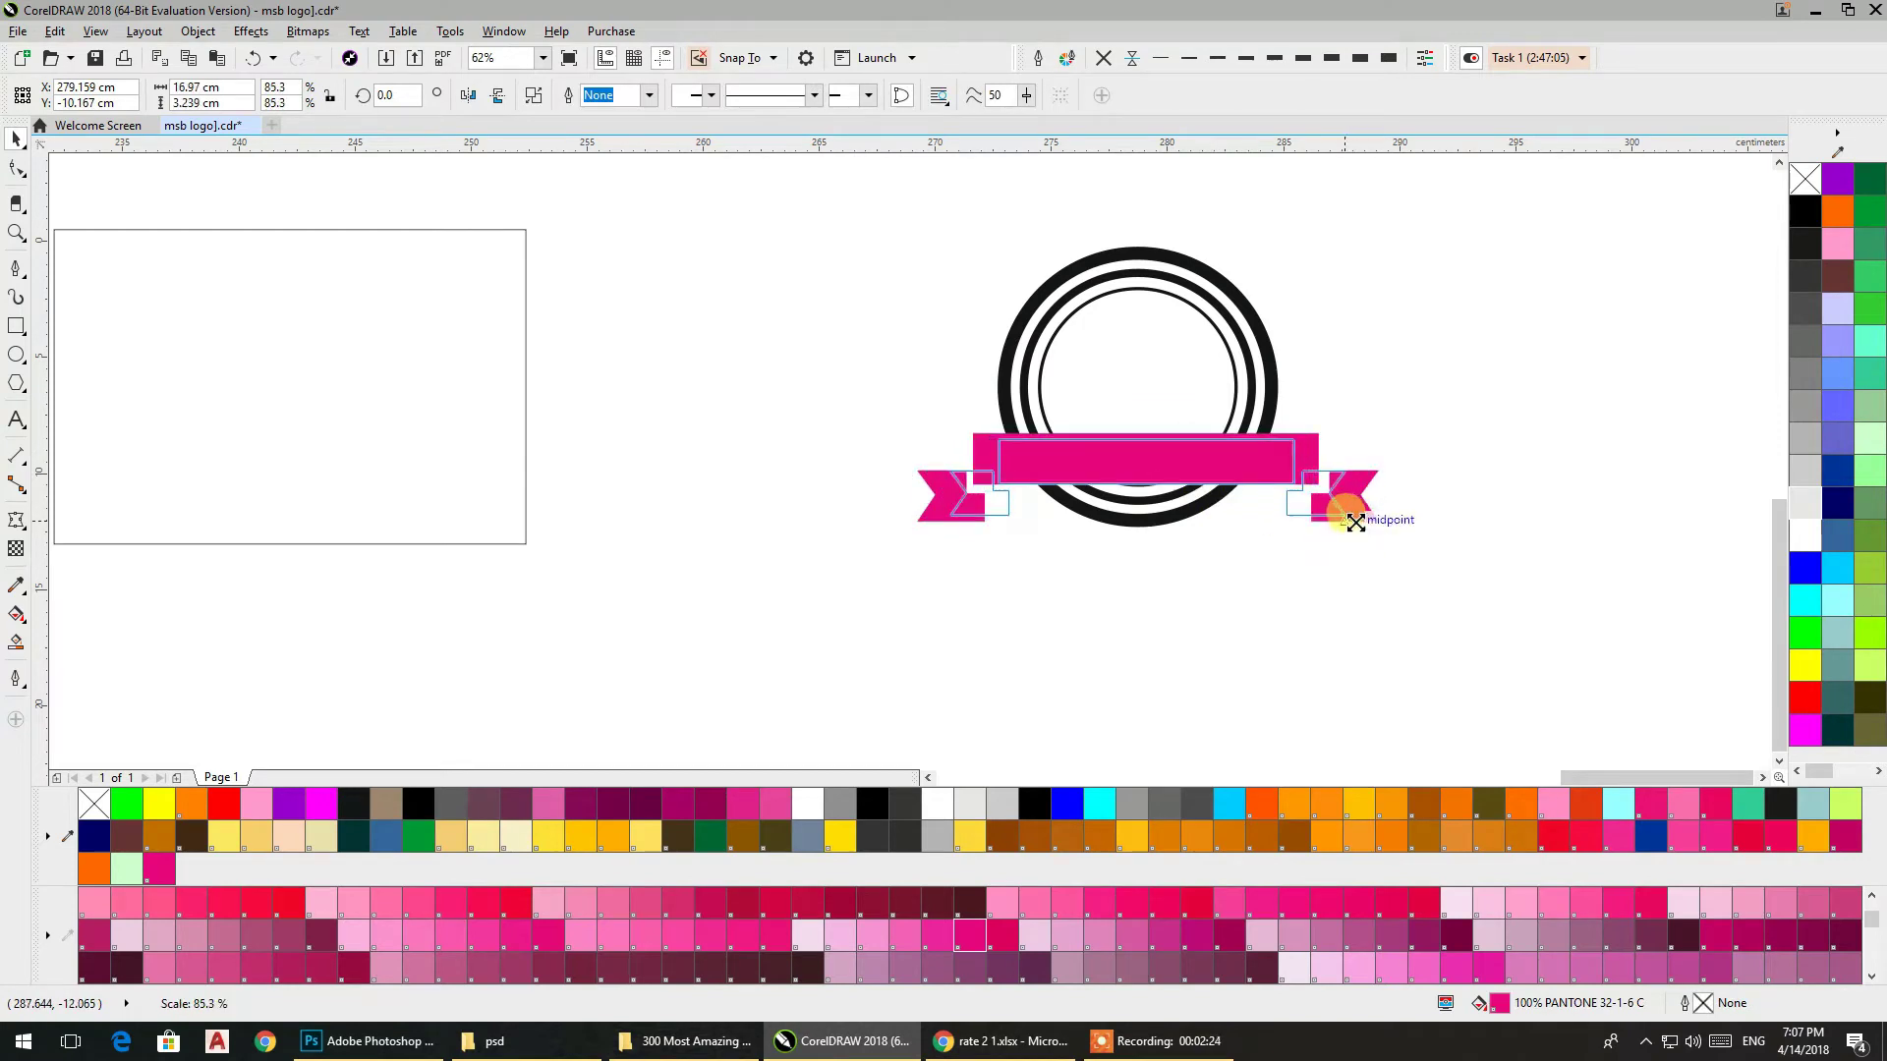
{"action": "left_click_drag", "start_coordinate": [1234, 455], "coordinate": [1222, 457]}
Check the ribbon's centring on the ring group and reframe the view around the badge
{"action": "left_click", "coordinate": [1270, 555]}
{"action": "left_click", "coordinate": [1250, 383]}
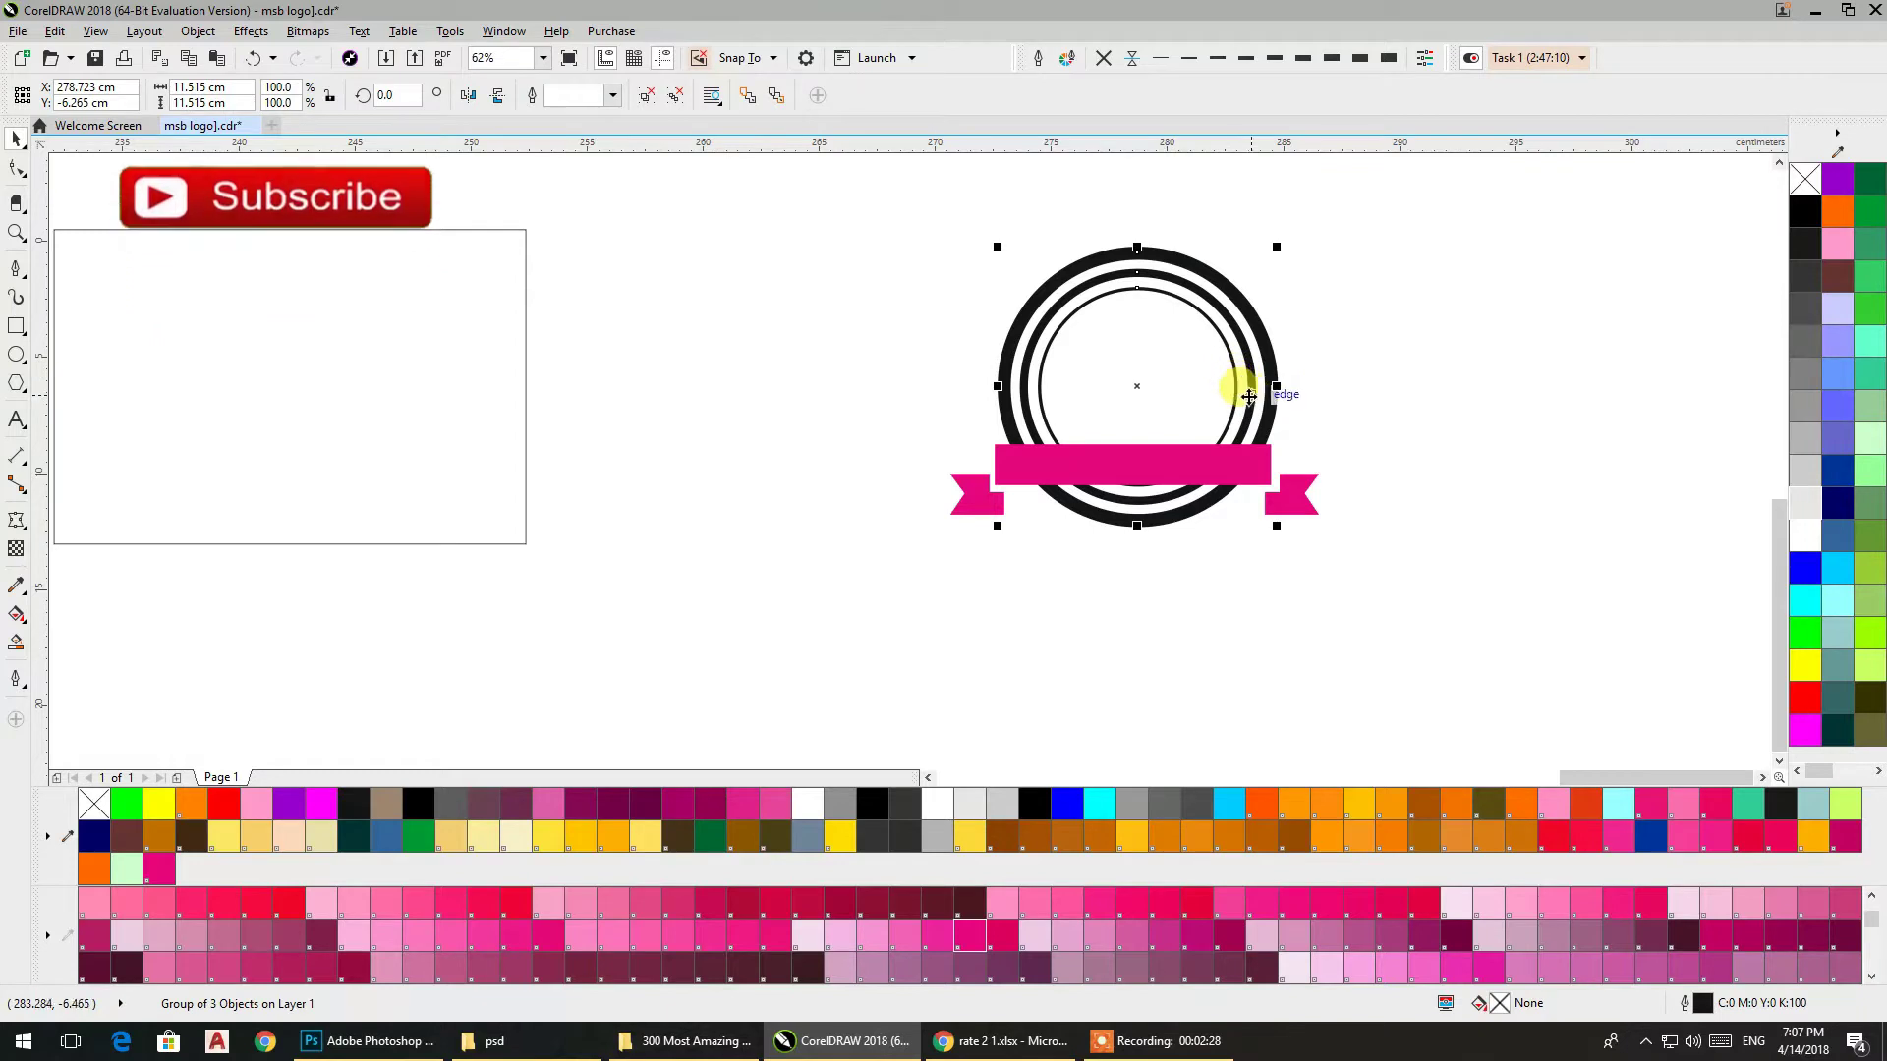
{"action": "left_click", "coordinate": [1335, 417]}
{"action": "left_click", "coordinate": [1240, 415]}
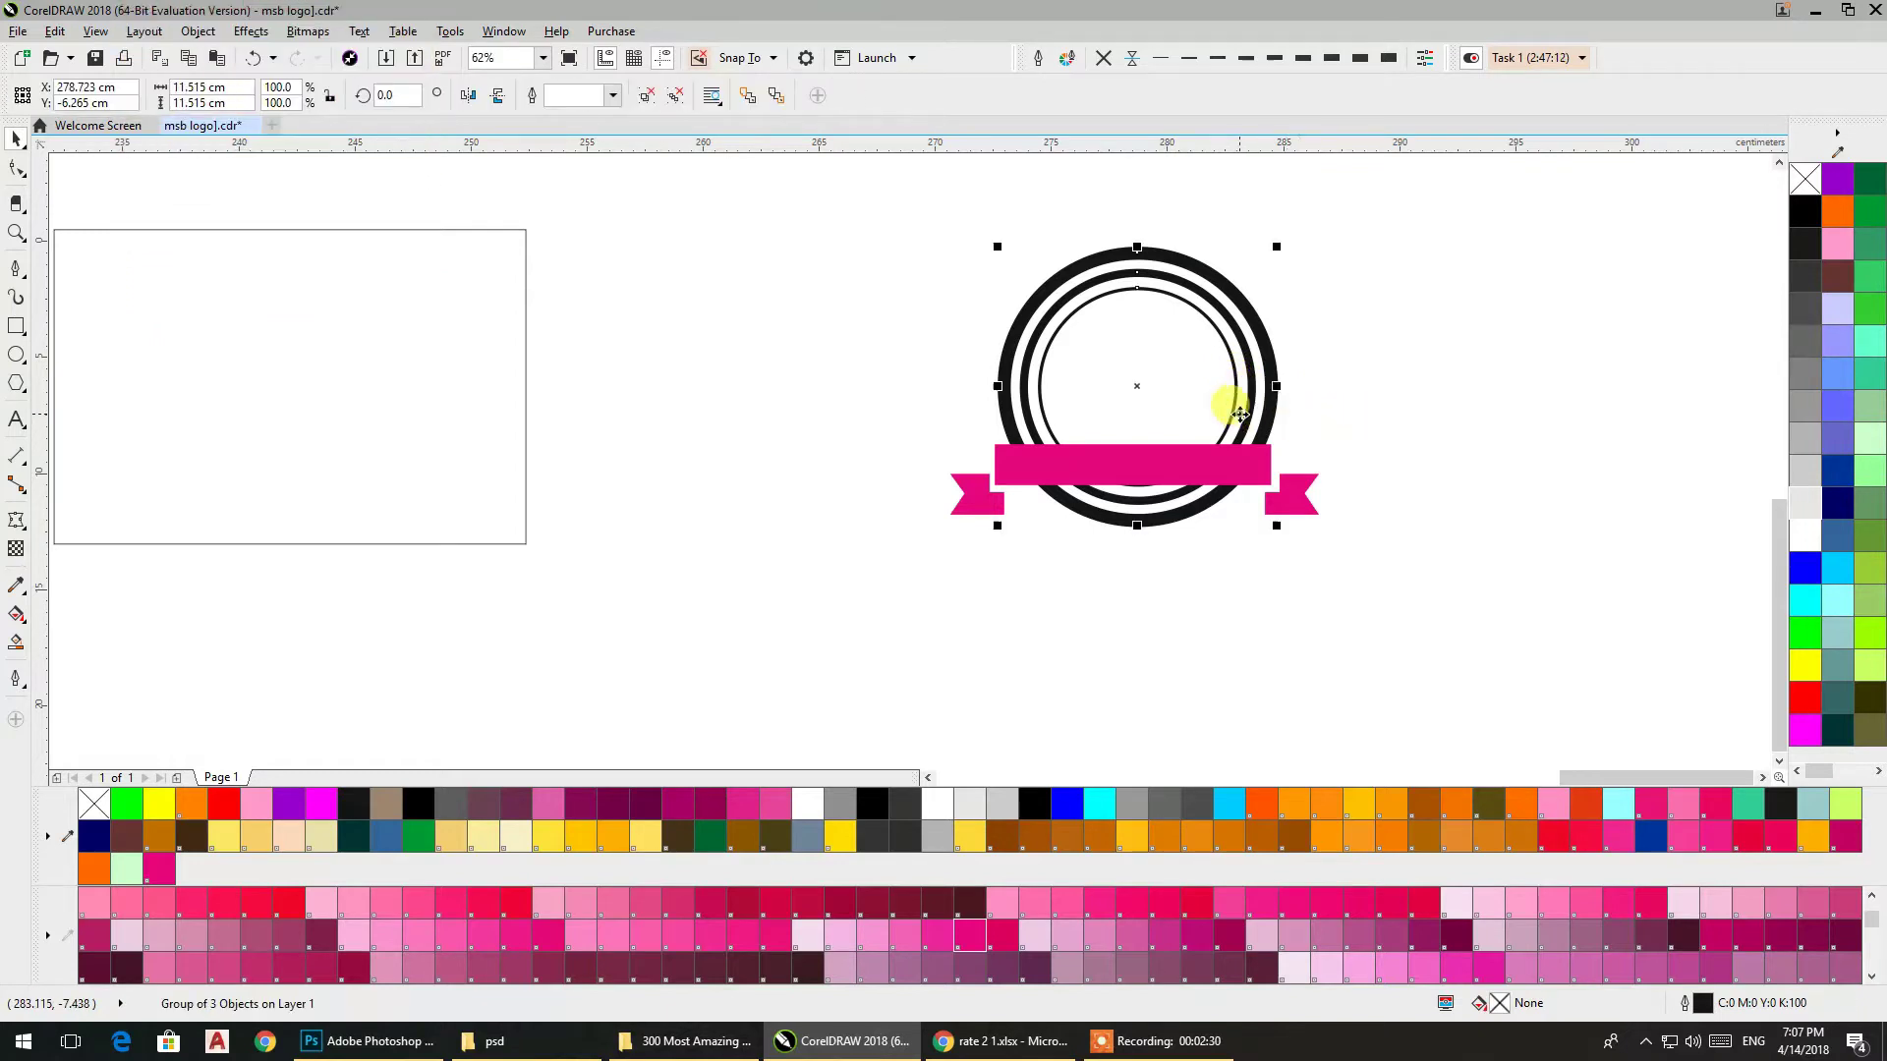
{"action": "left_click_drag", "start_coordinate": [967, 595], "coordinate": [896, 604]}
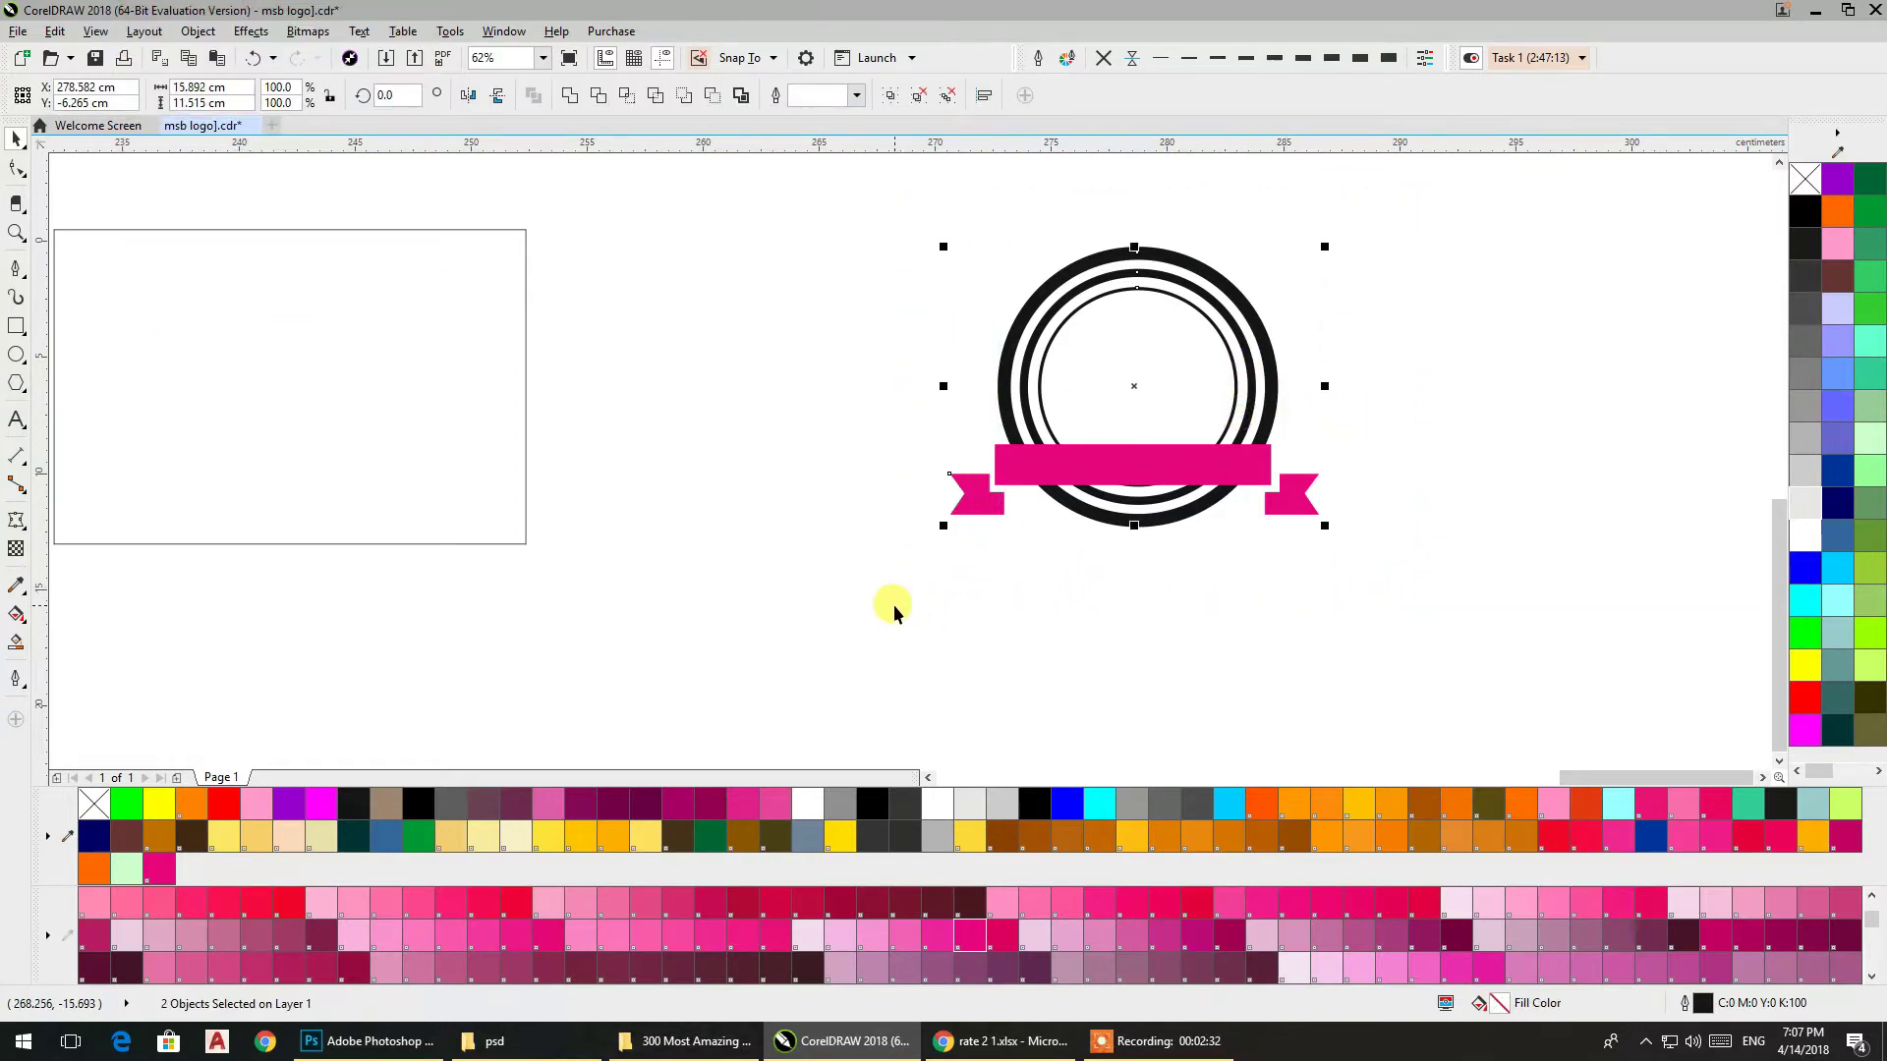
{"action": "left_click", "coordinate": [1014, 620]}
{"action": "scroll", "coordinate": [1160, 481], "scroll_direction": "up", "scroll_amount": 2}
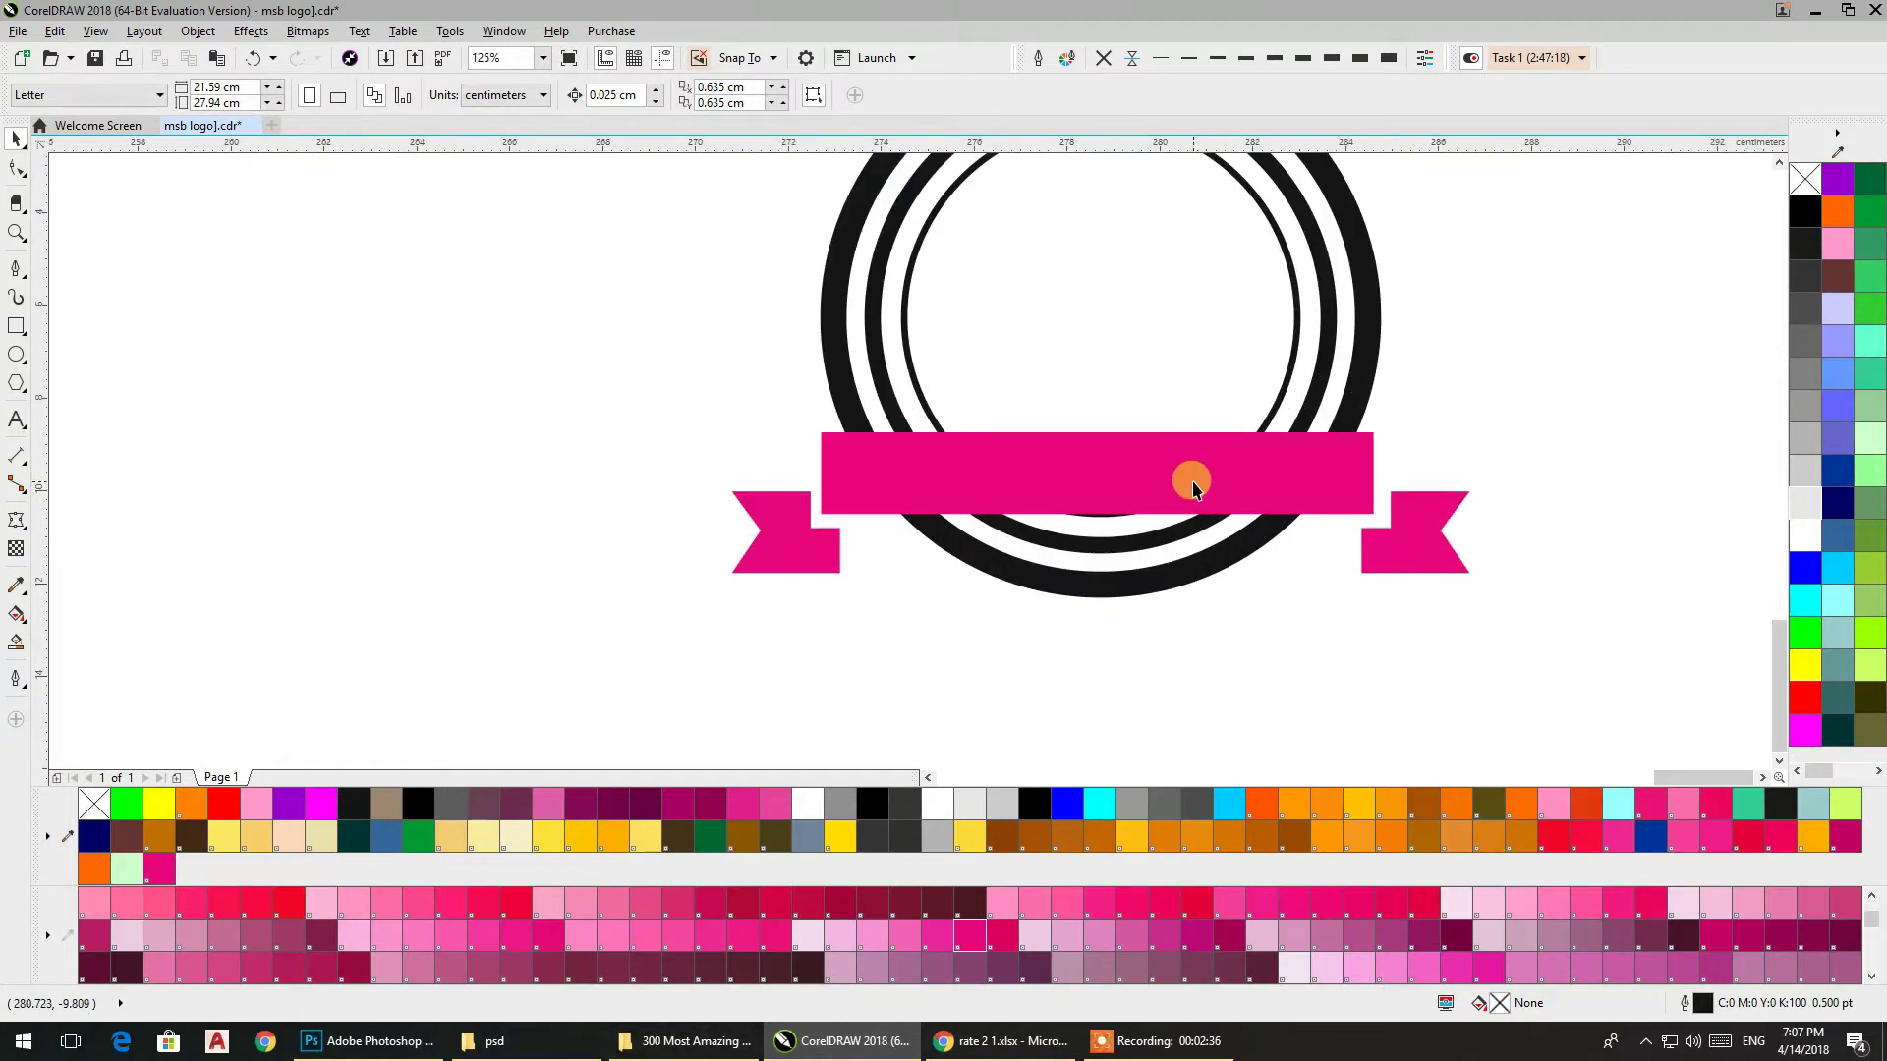
{"action": "scroll", "coordinate": [1184, 486], "scroll_direction": "down", "scroll_amount": 2}
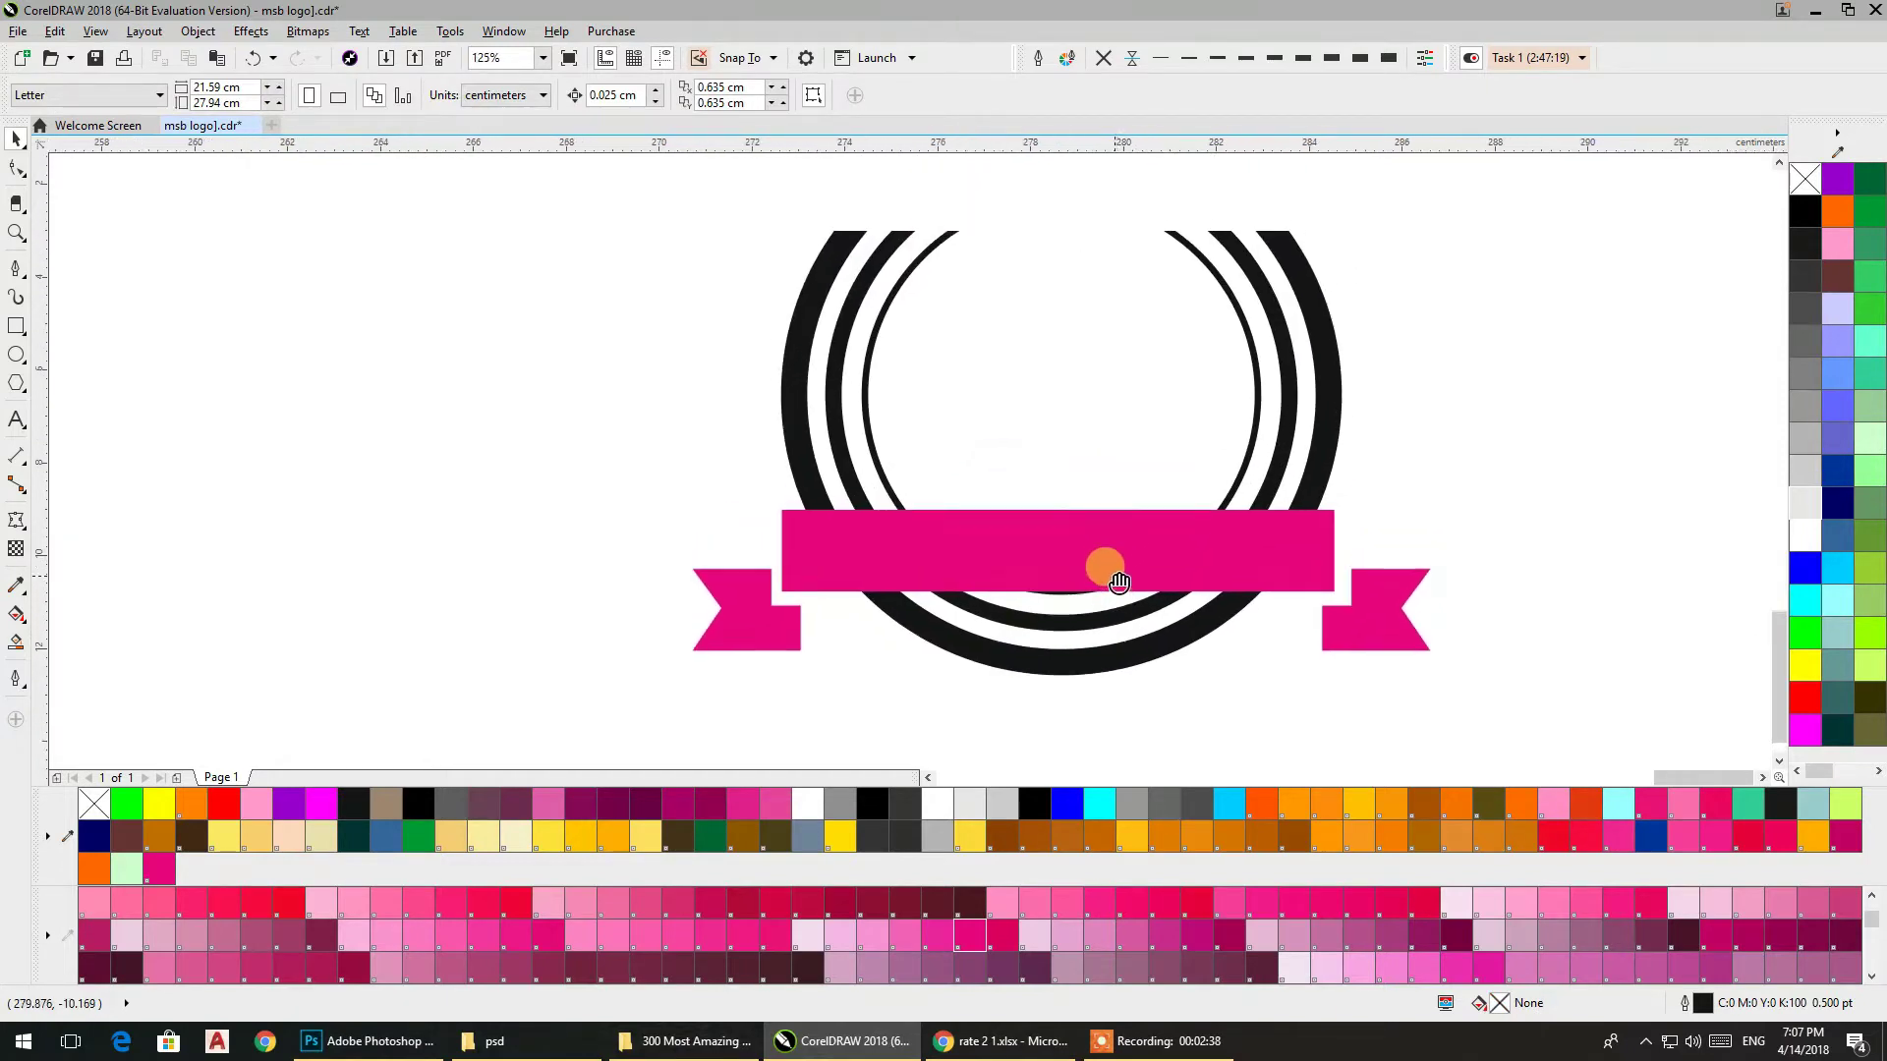
{"action": "left_click_drag", "start_coordinate": [1045, 472], "coordinate": [939, 516]}
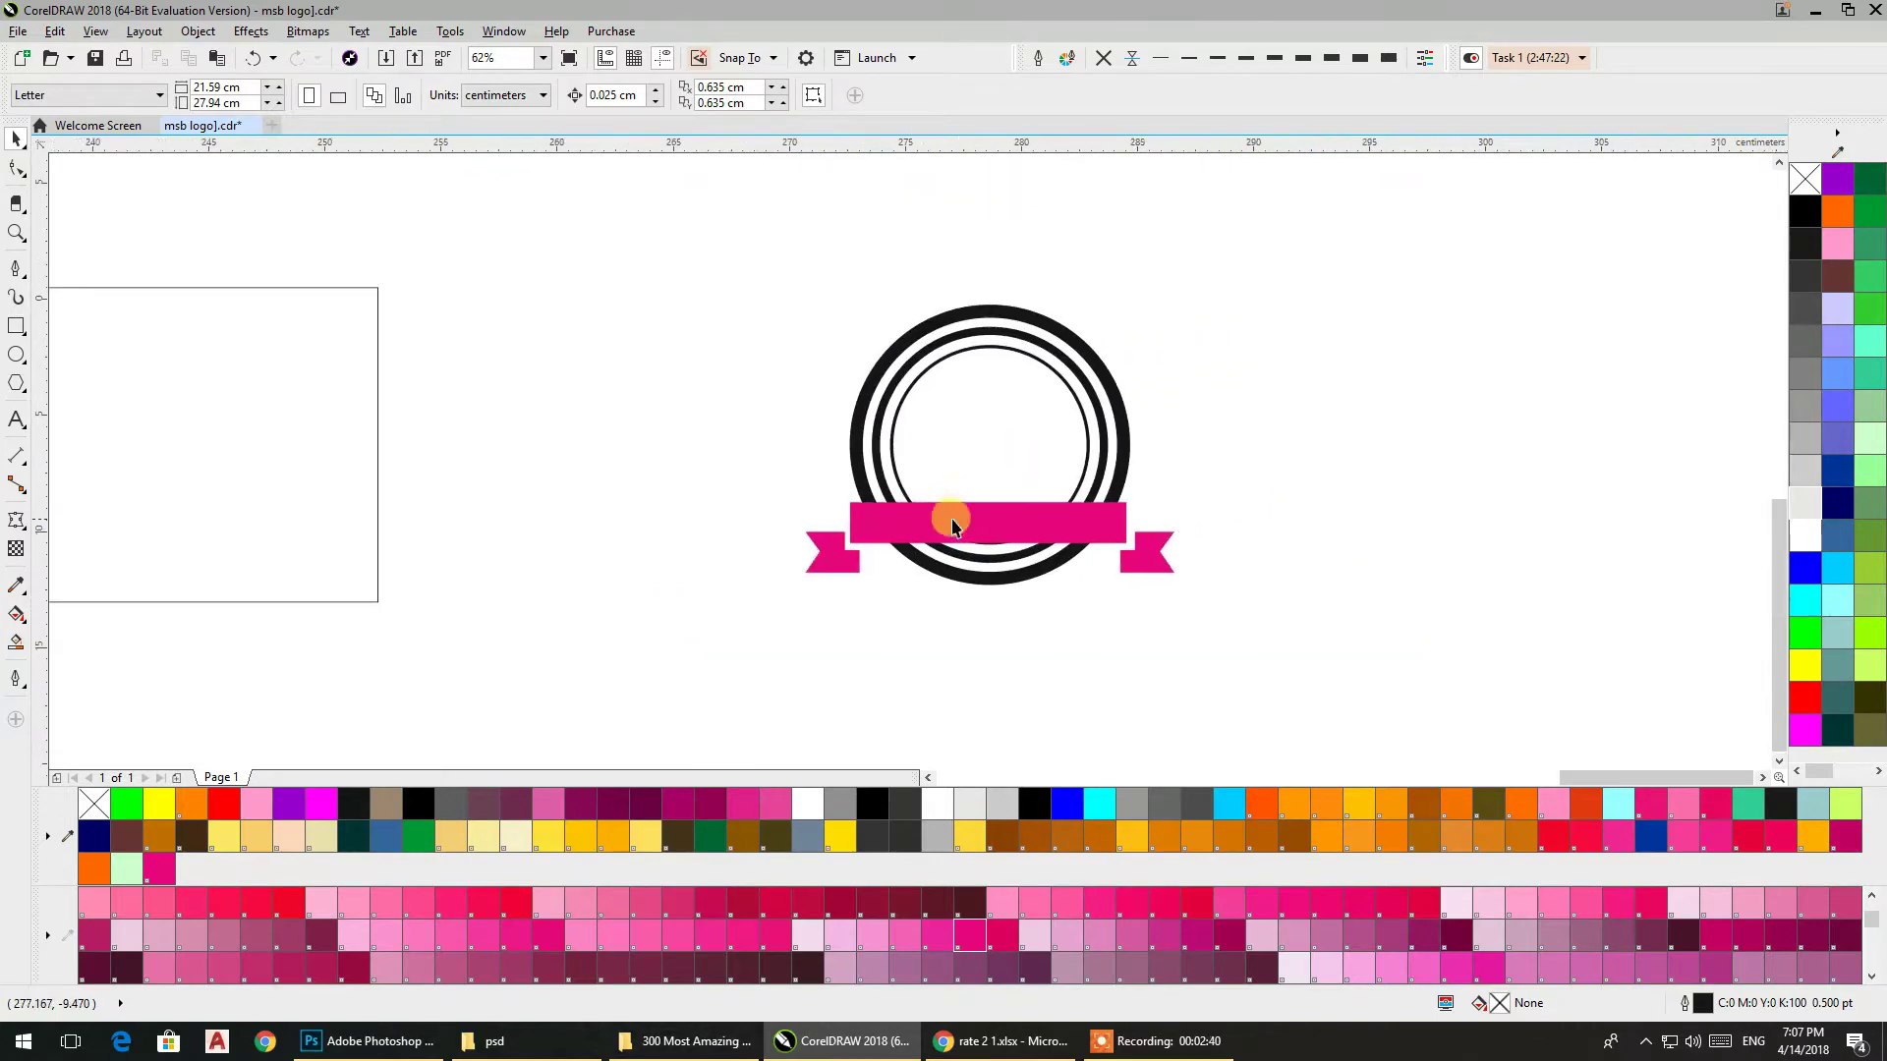
{"action": "right_click", "coordinate": [643, 353]}
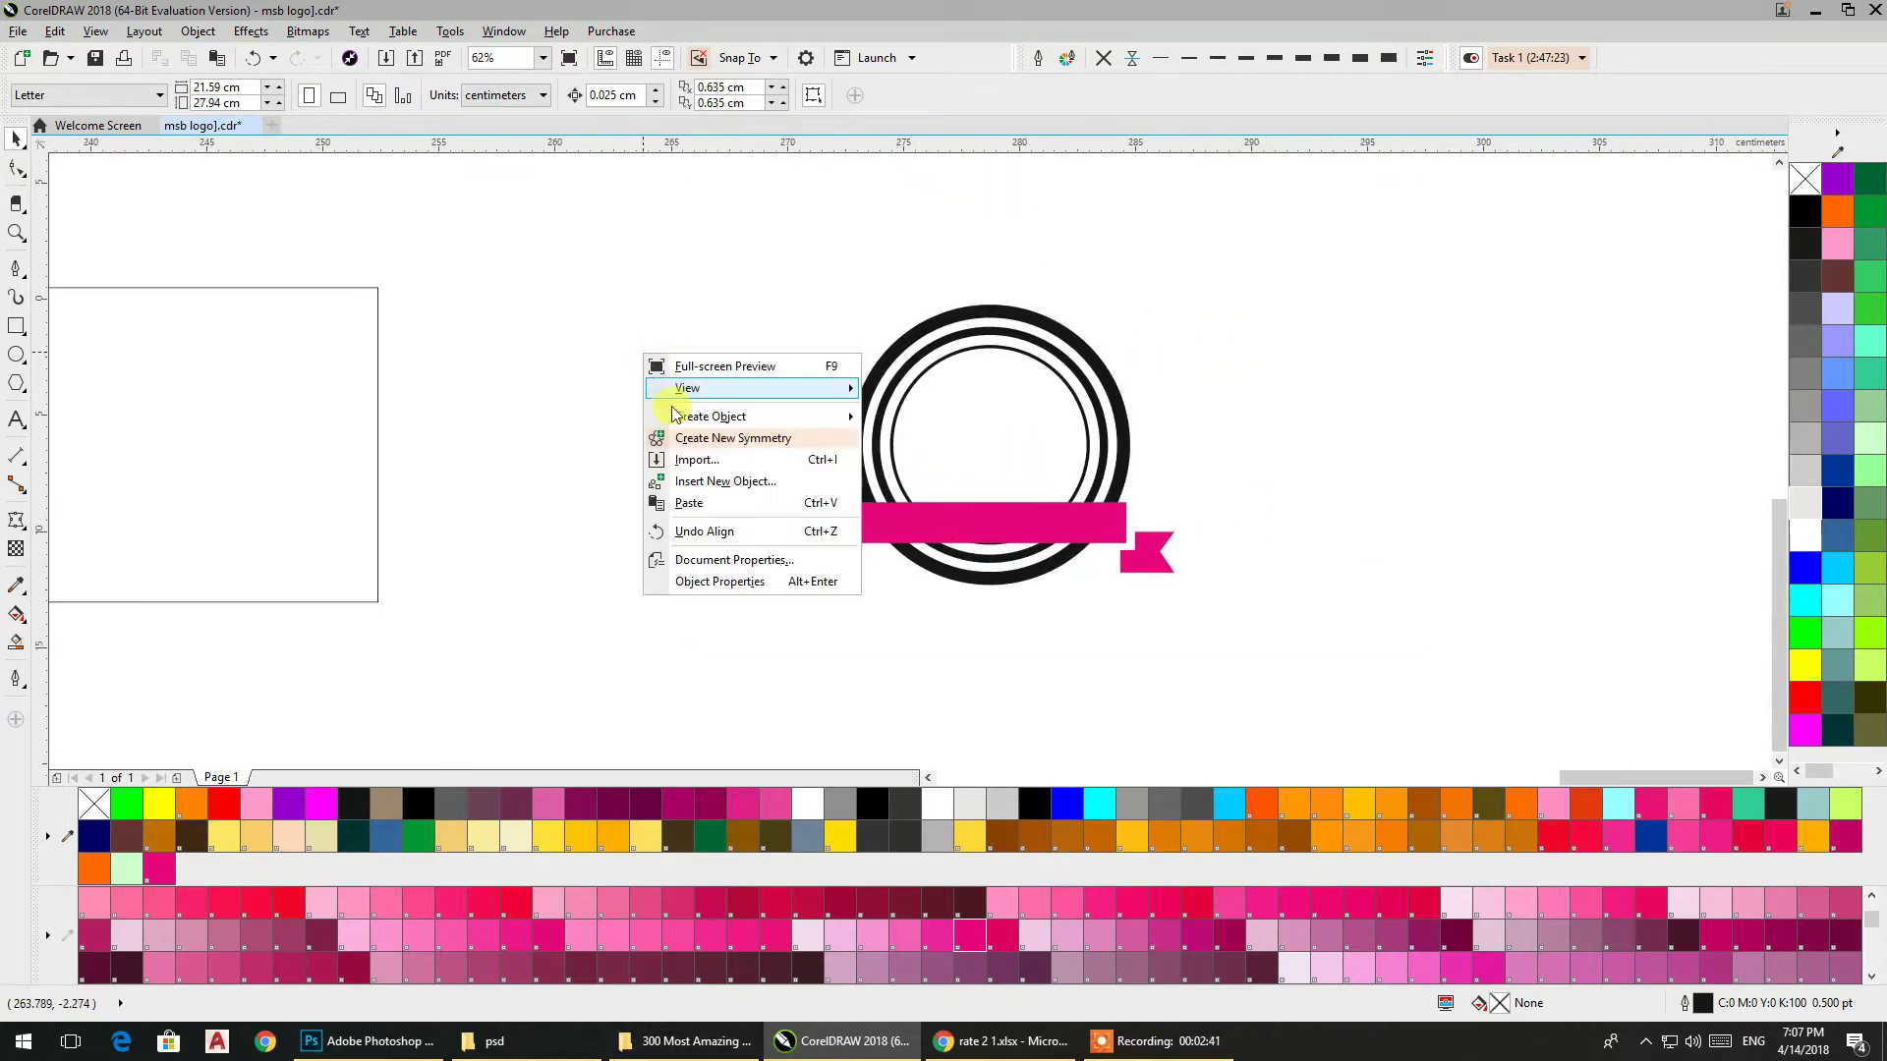
Import the Caarqual3 calligraphy file and place it to the right of the badge
{"action": "left_click", "coordinate": [696, 460]}
{"action": "scroll", "coordinate": [727, 243], "scroll_direction": "down", "scroll_amount": 3}
{"action": "scroll", "coordinate": [590, 265], "scroll_direction": "down", "scroll_amount": 3}
{"action": "scroll", "coordinate": [504, 285], "scroll_direction": "down", "scroll_amount": 3}
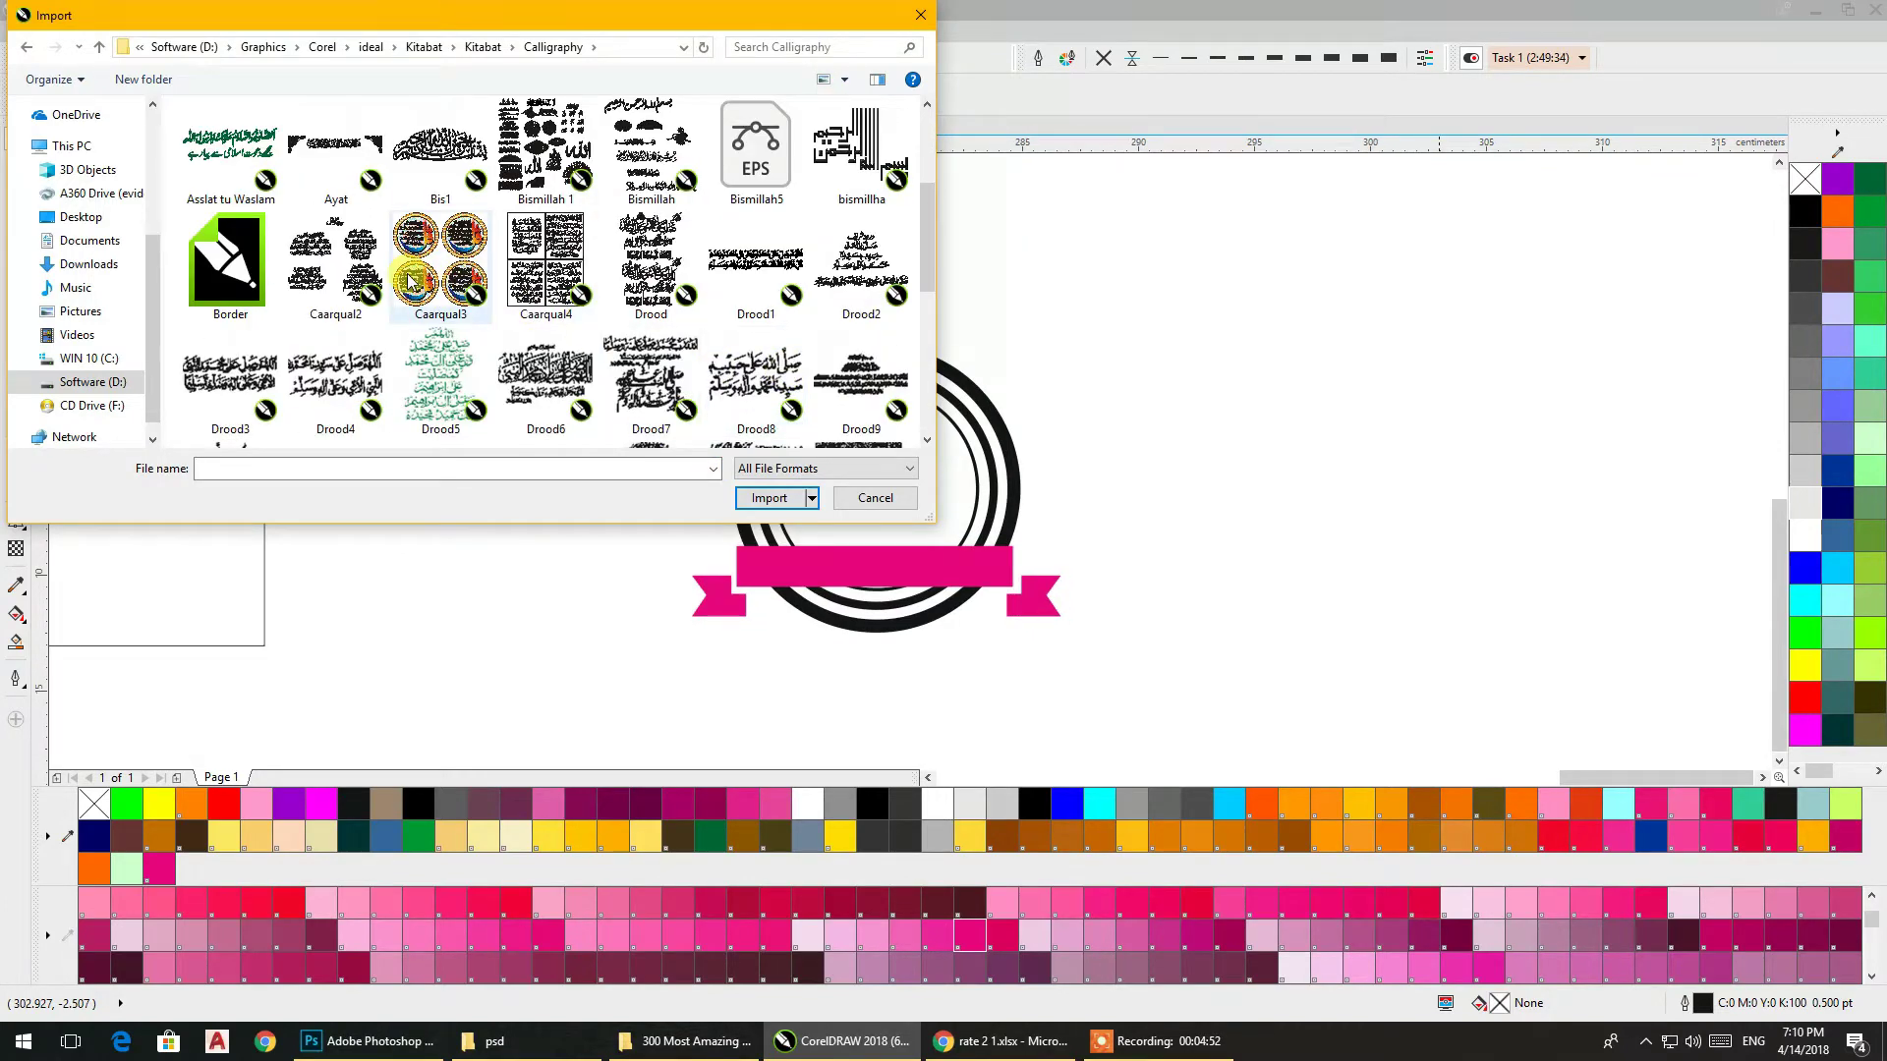
{"action": "left_click", "coordinate": [457, 263]}
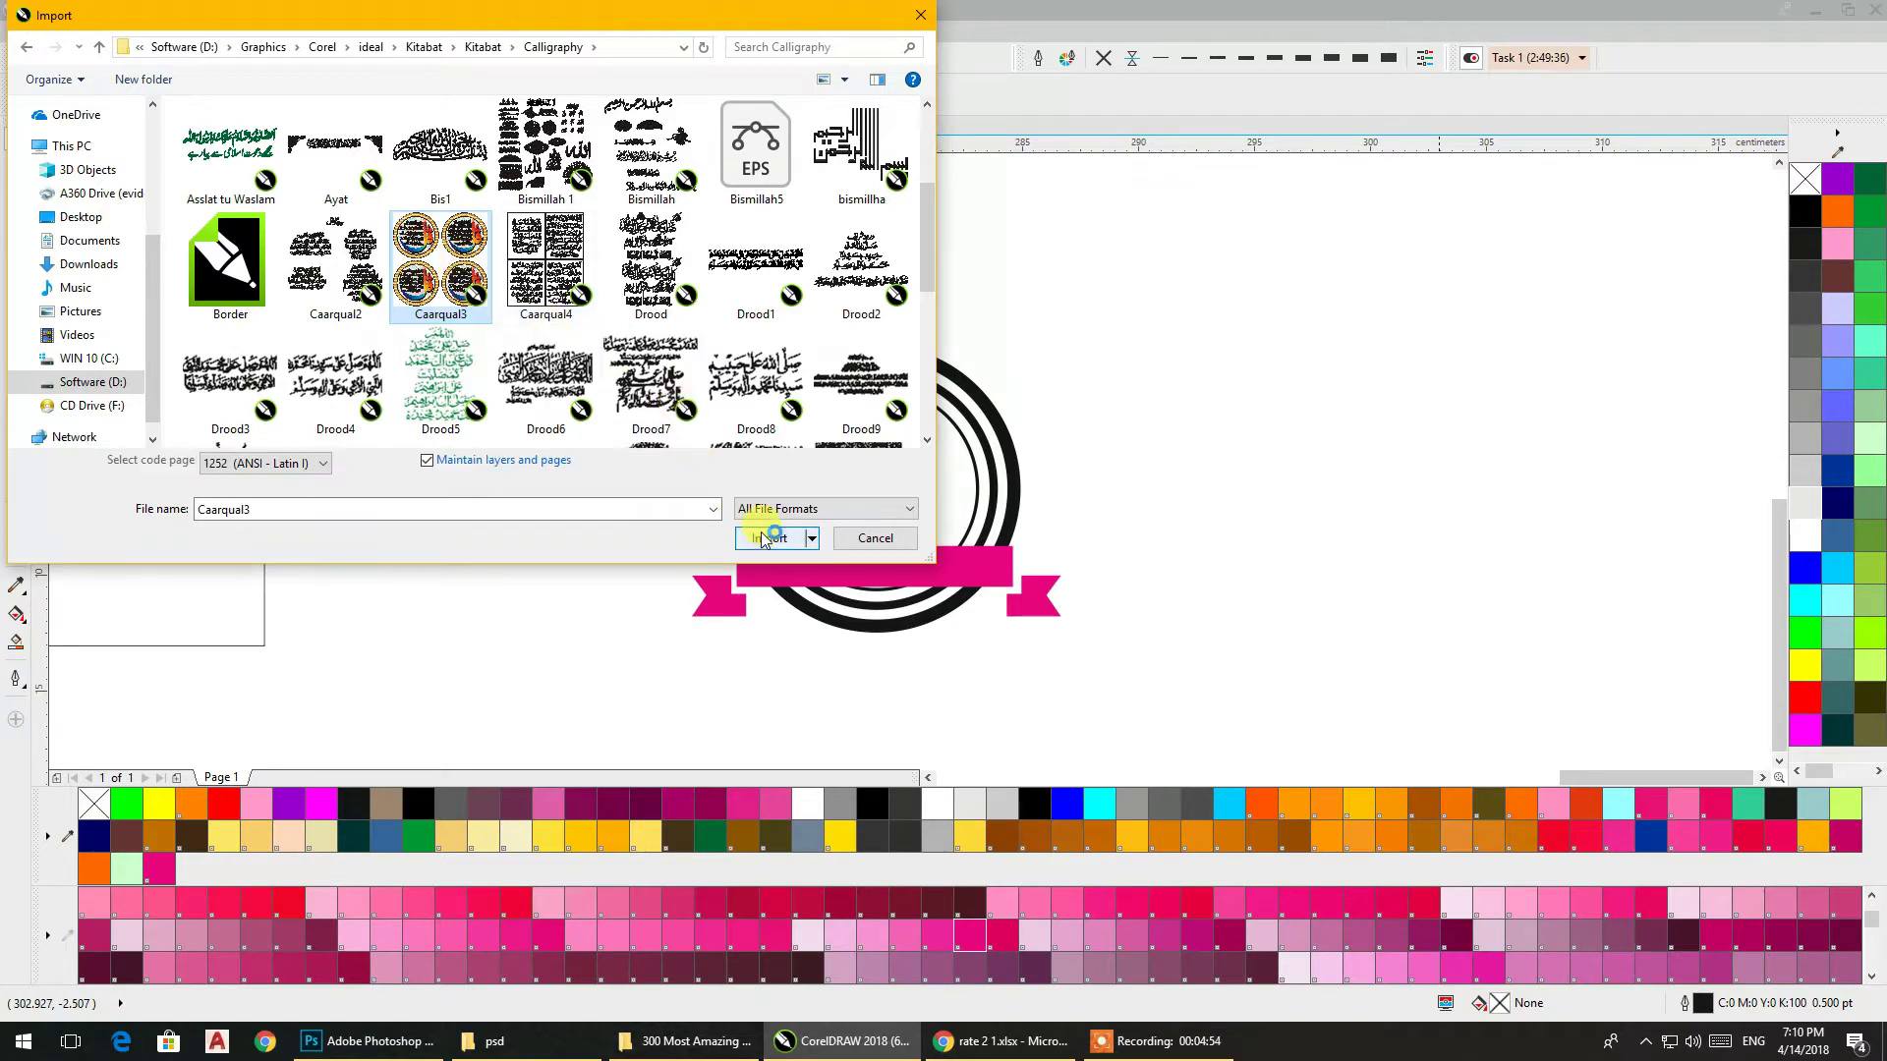
{"action": "left_click", "coordinate": [769, 498]}
{"action": "left_click_drag", "start_coordinate": [1319, 282], "coordinate": [1749, 703]}
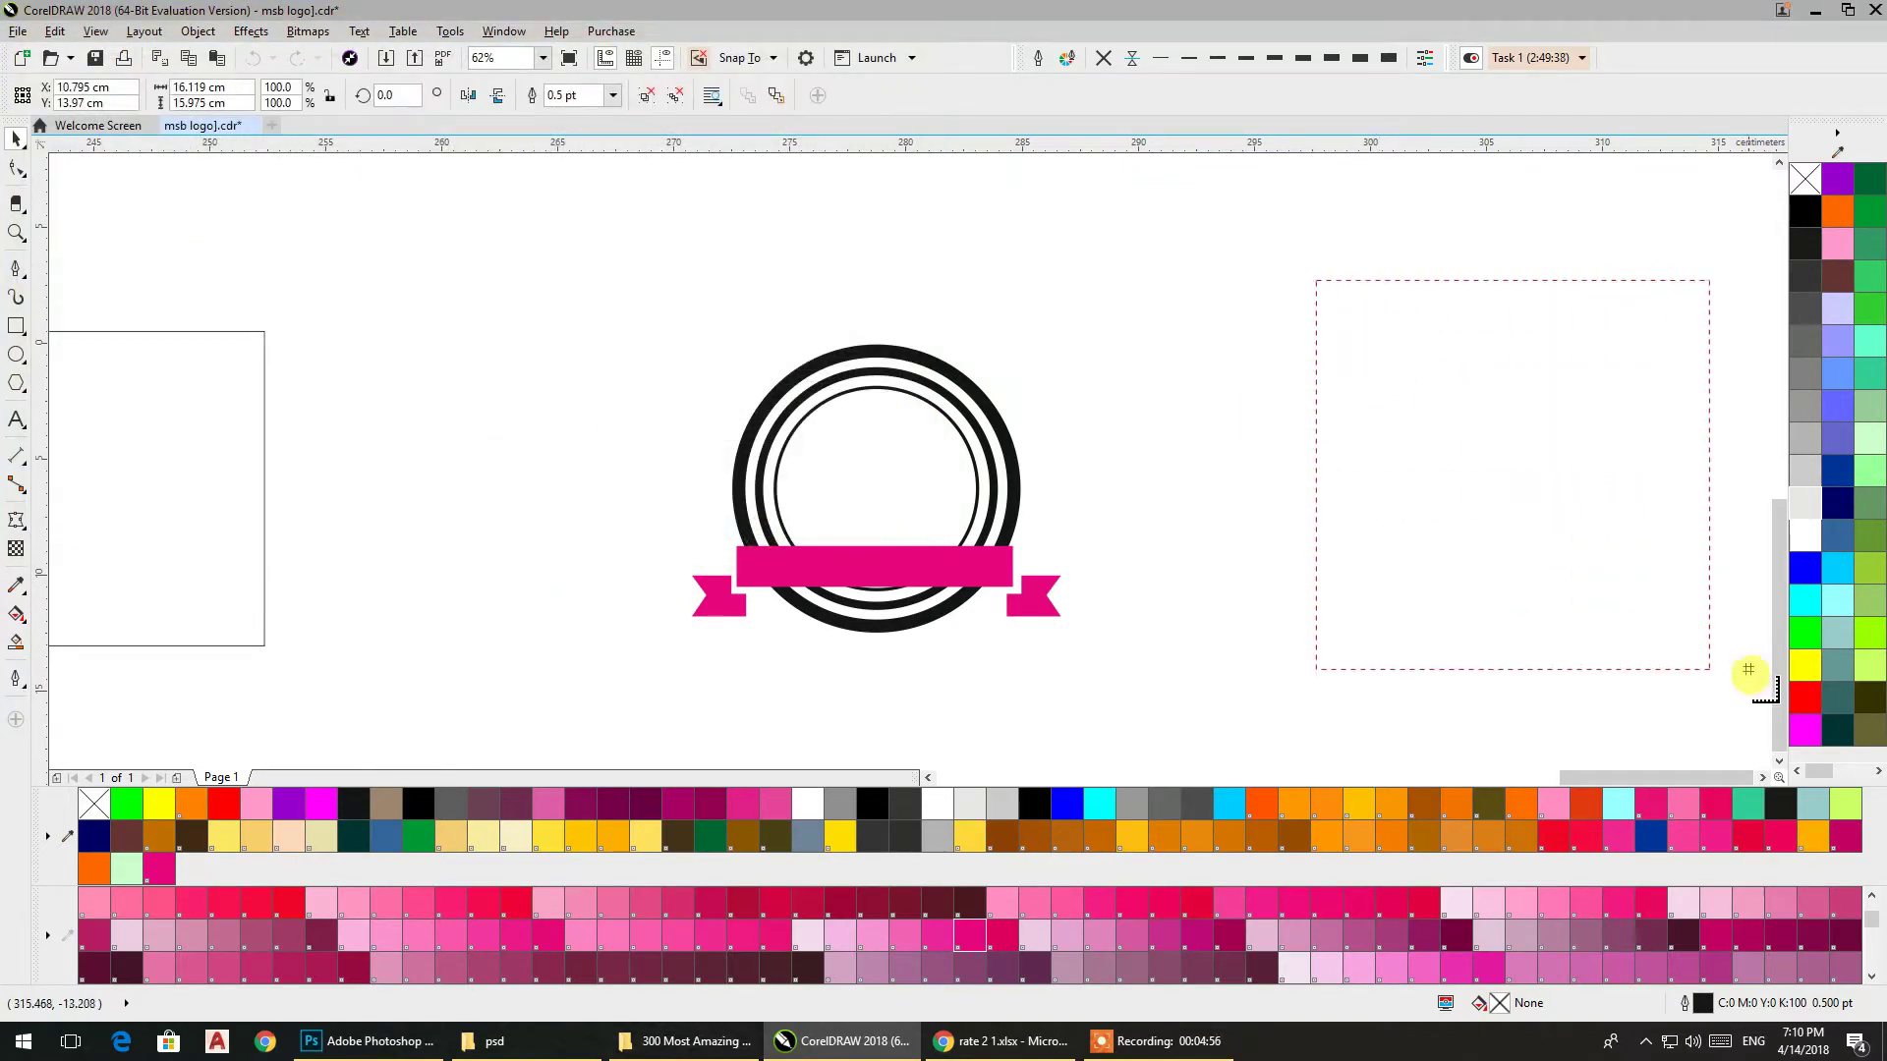
Remove the imported medallions' outlines and move the set to the right edge
{"action": "left_click_drag", "start_coordinate": [1470, 532], "coordinate": [1345, 365]}
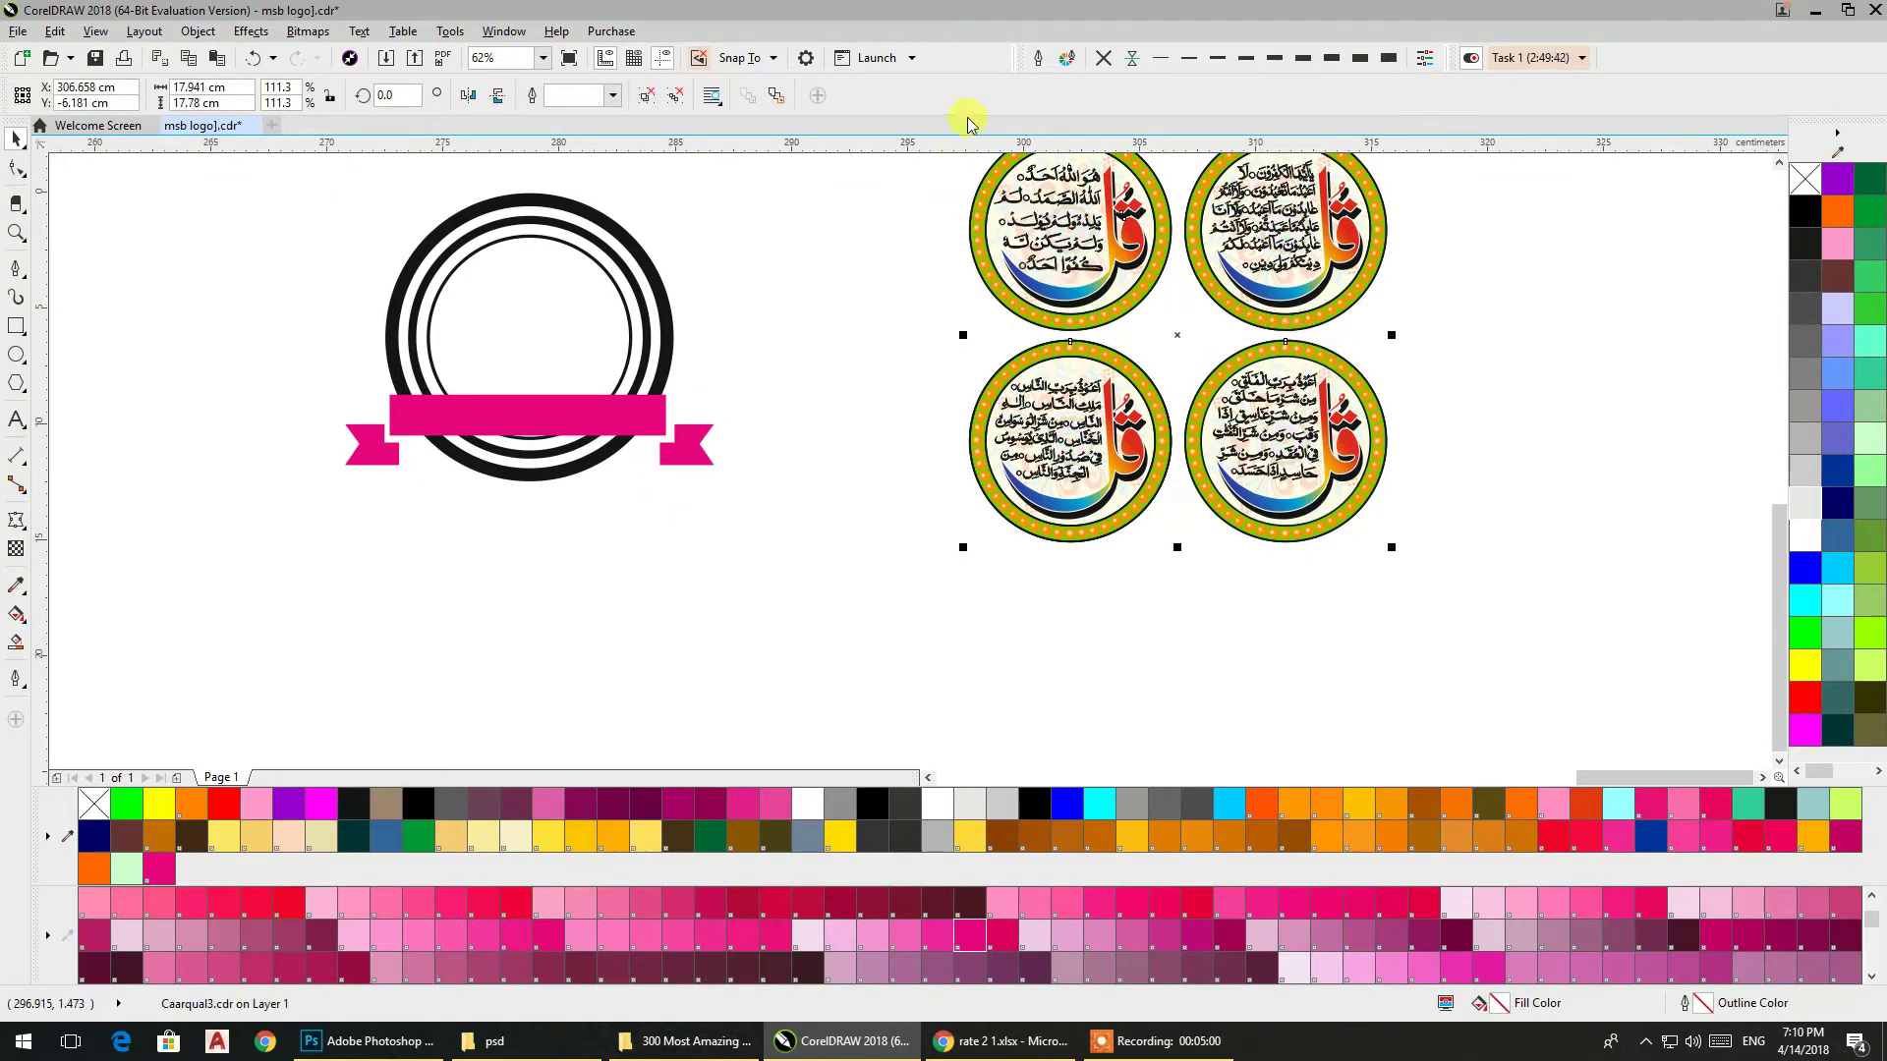
{"action": "left_click", "coordinate": [1103, 61]}
{"action": "left_click", "coordinate": [928, 212]}
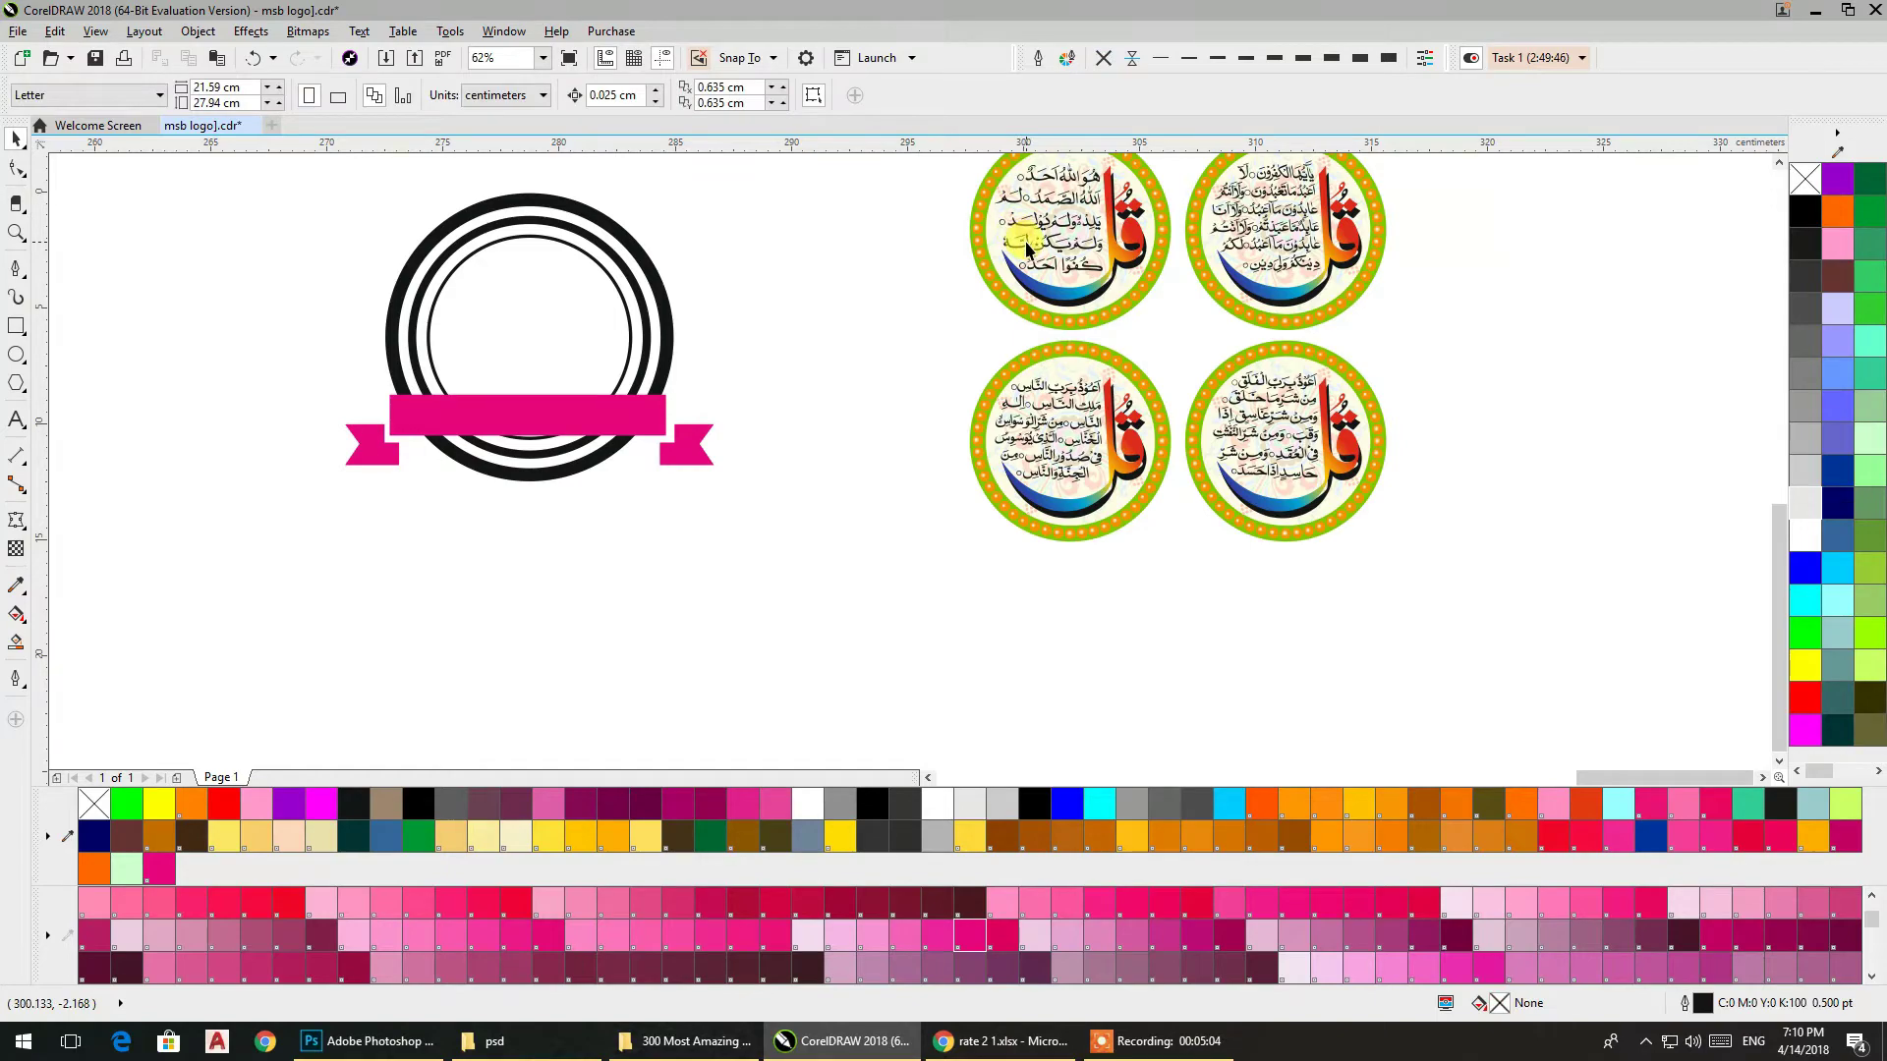
{"action": "left_click_drag", "start_coordinate": [1024, 244], "coordinate": [1604, 319]}
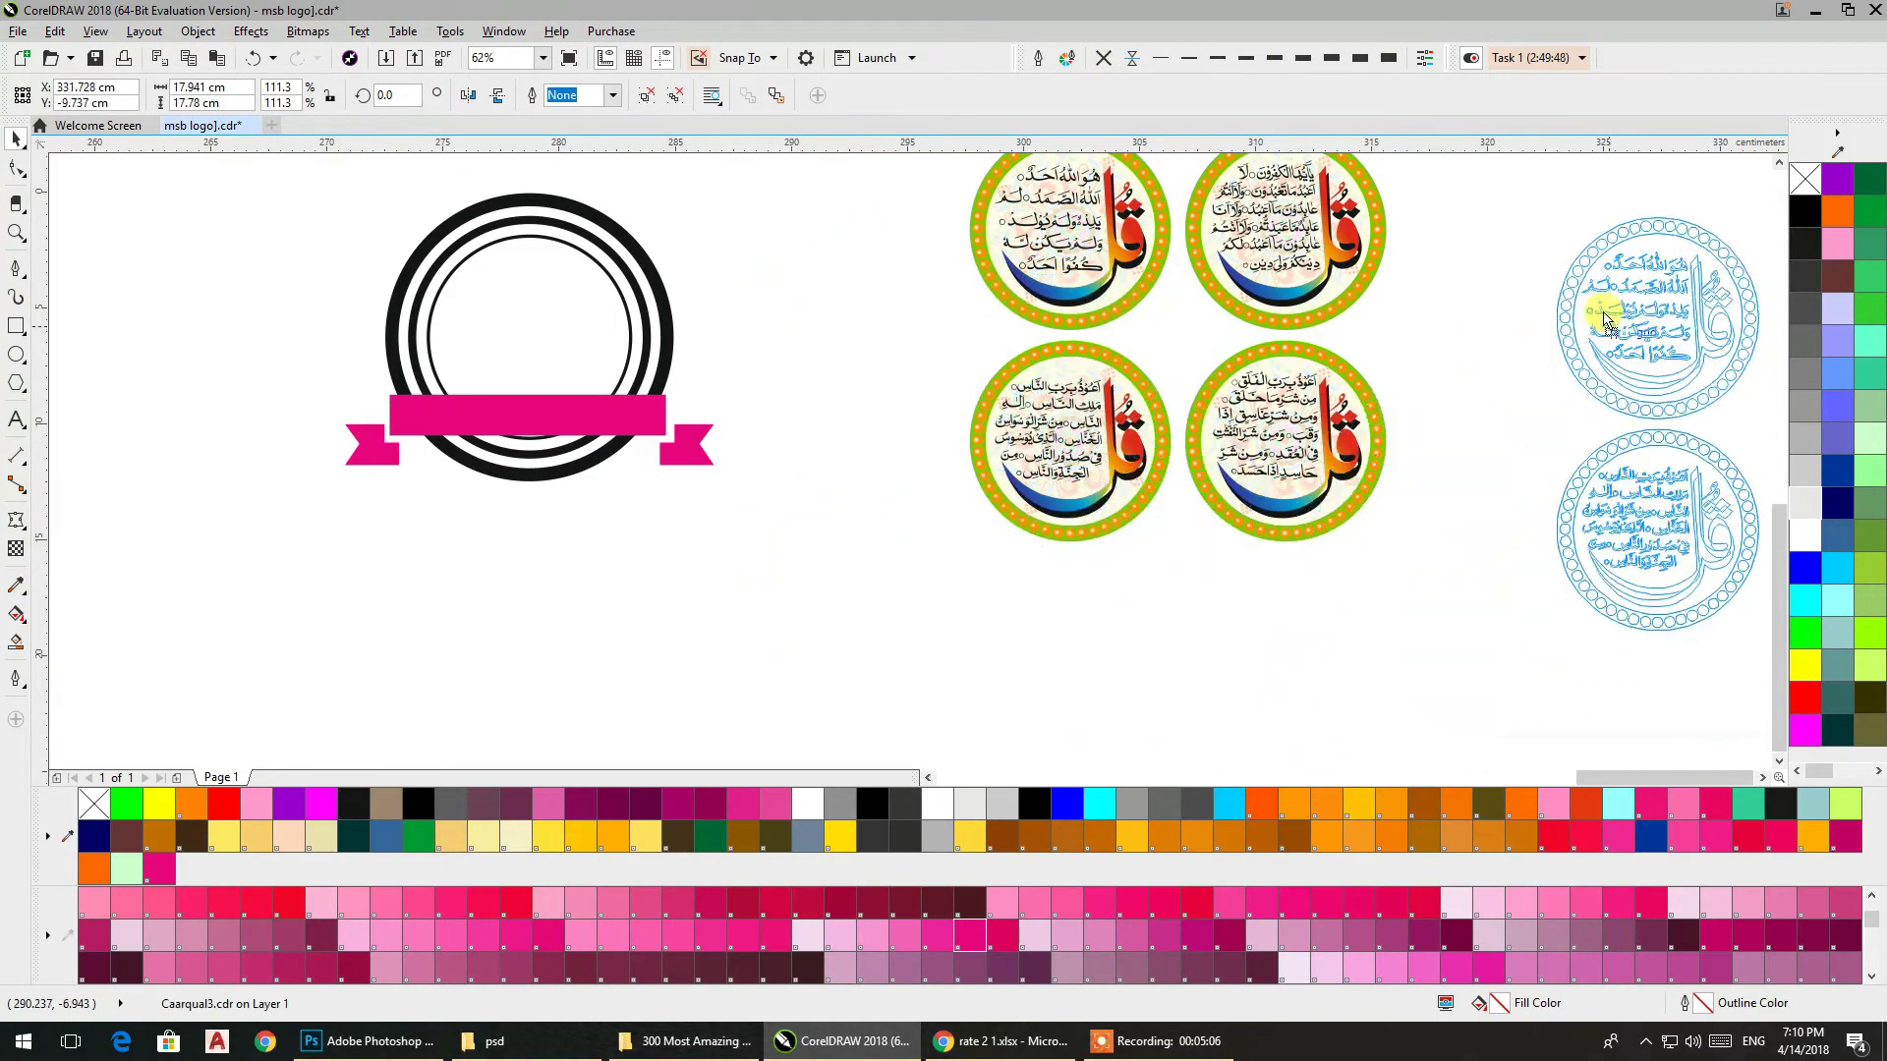
{"action": "left_click_drag", "start_coordinate": [1603, 319], "coordinate": [1499, 260]}
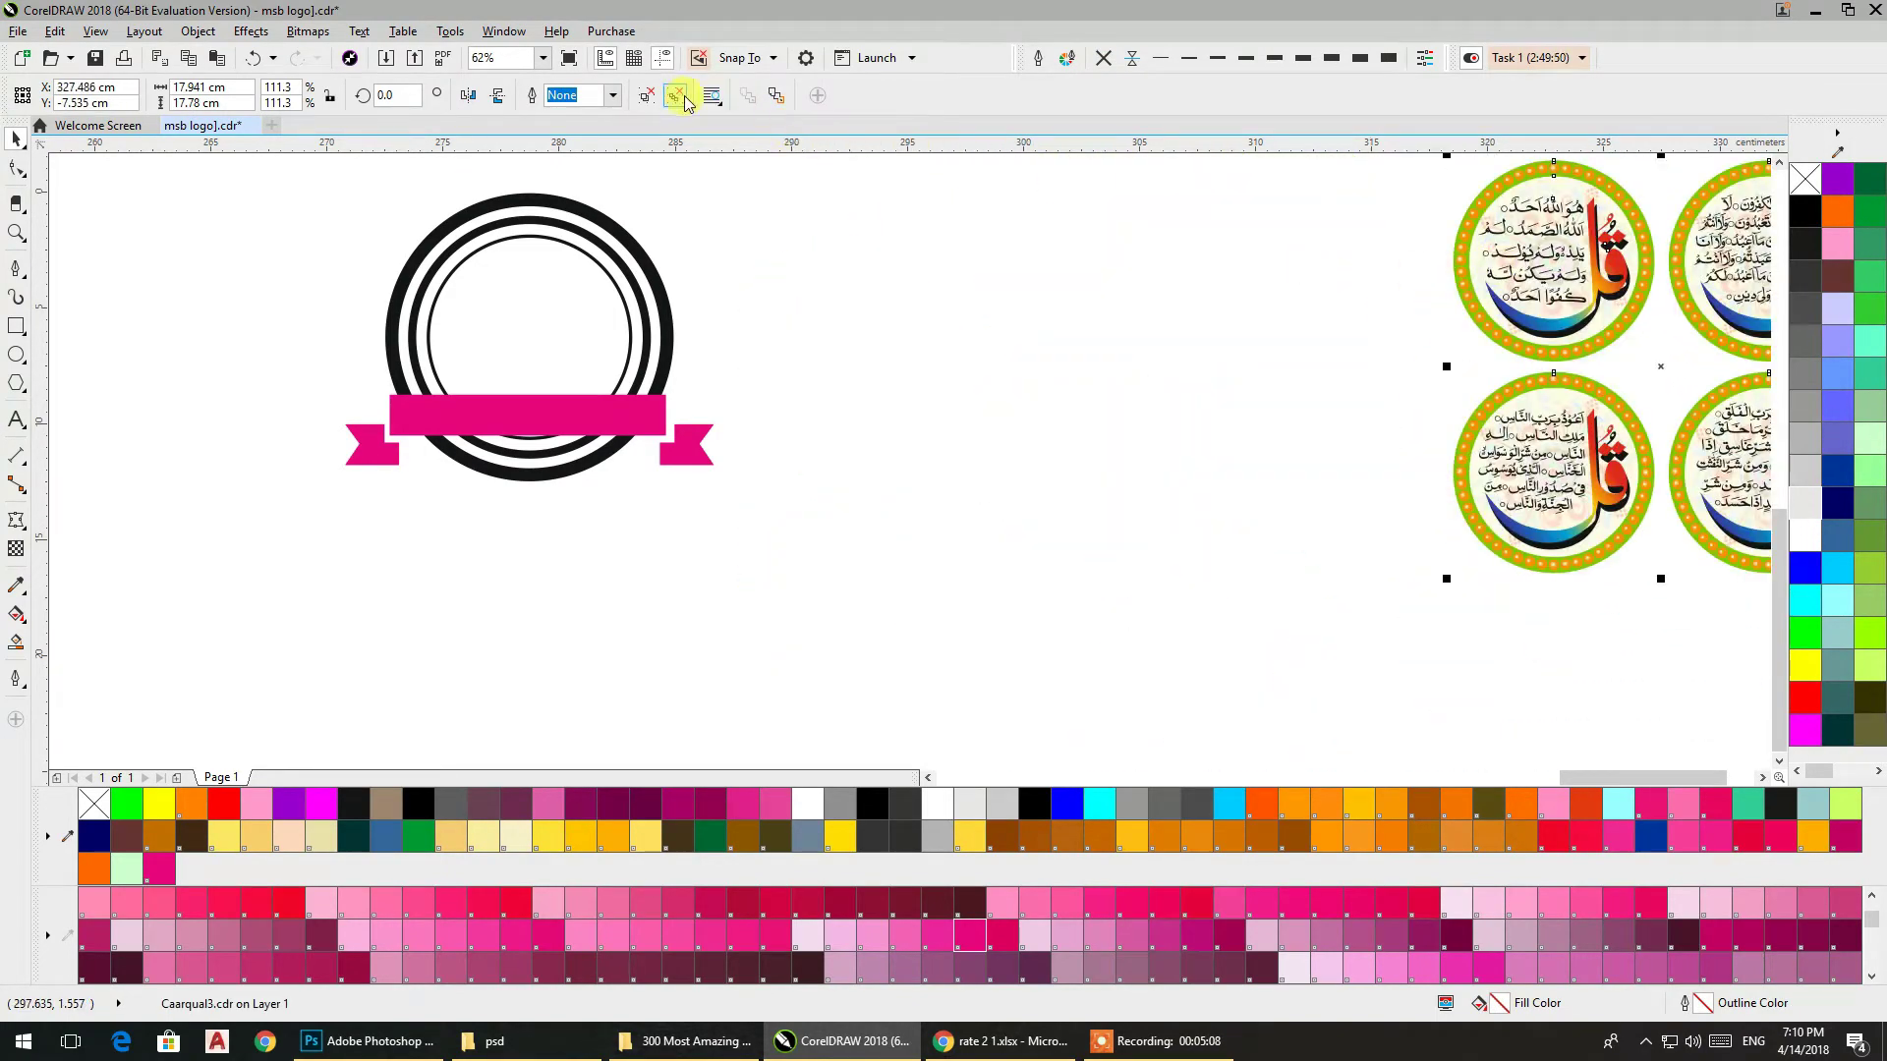
{"action": "left_click", "coordinate": [1246, 280]}
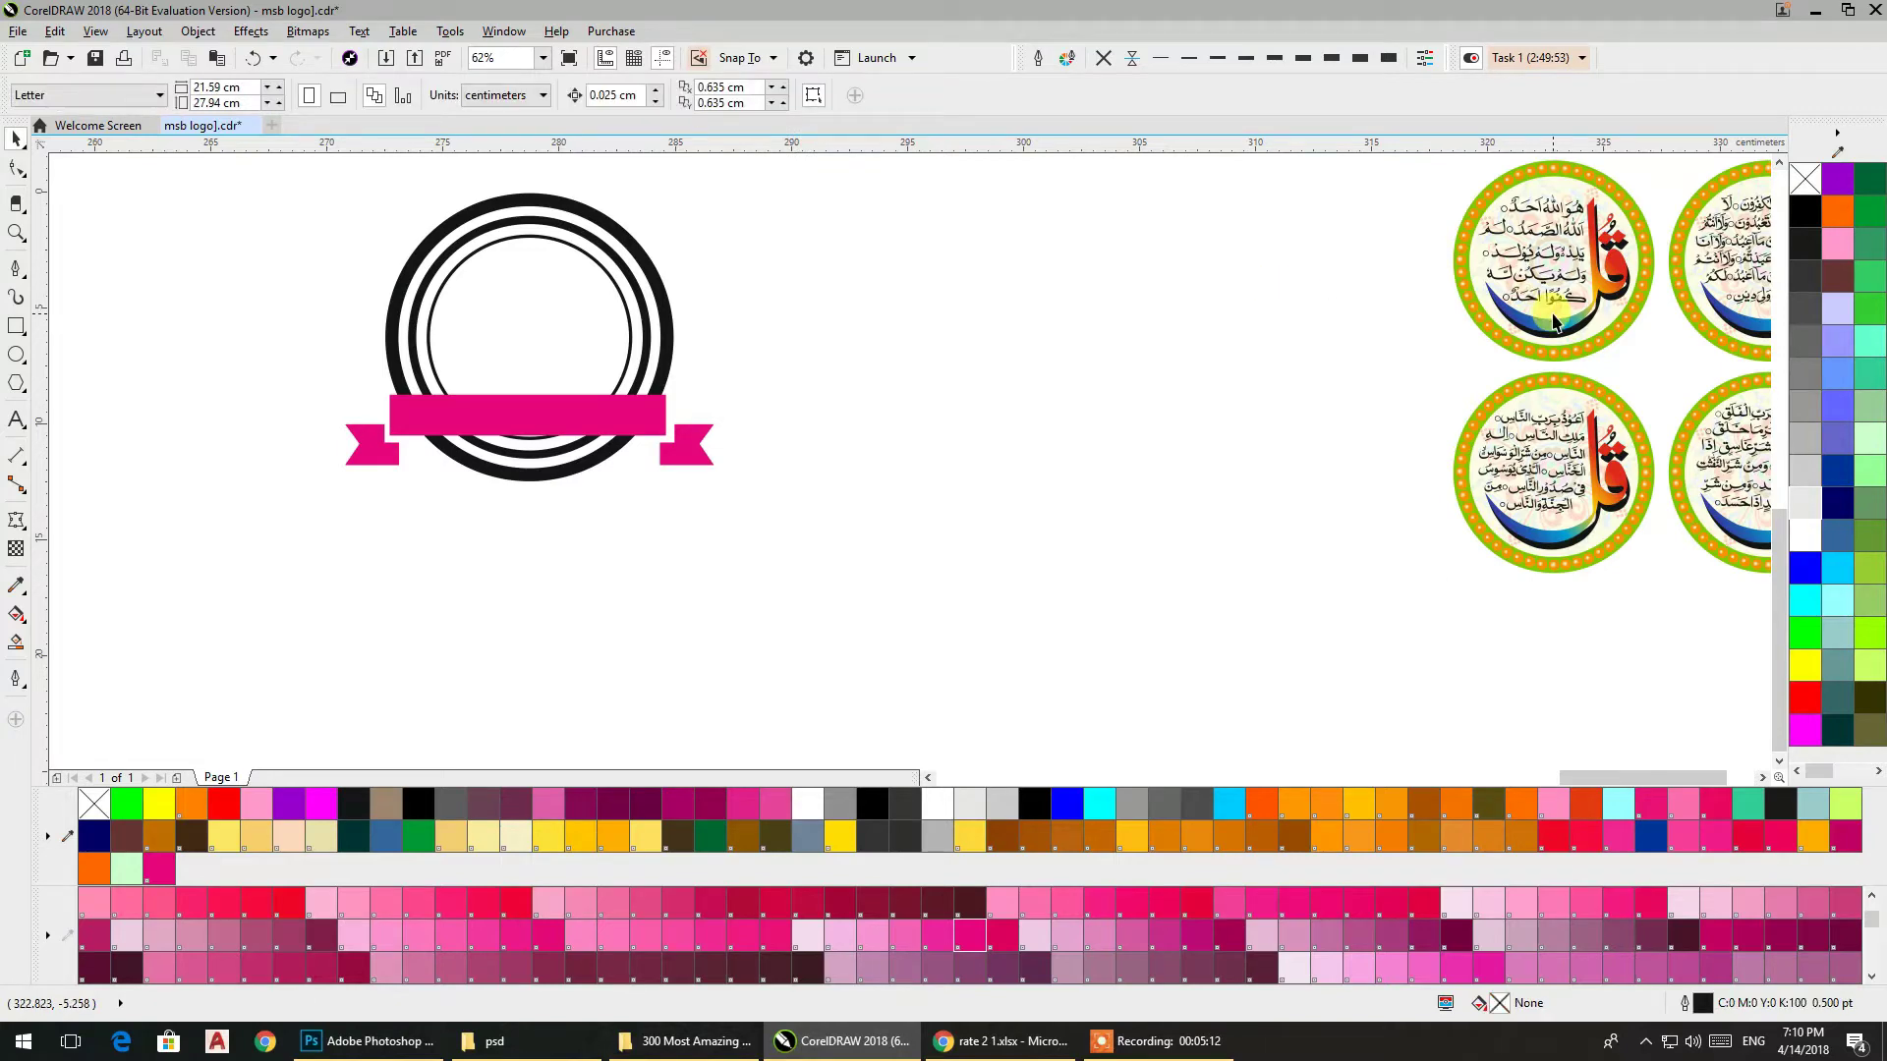
Pull the Qul calligraphy out of its circular frame and select it with the badge ring
{"action": "left_click_drag", "start_coordinate": [1555, 321], "coordinate": [1283, 367]}
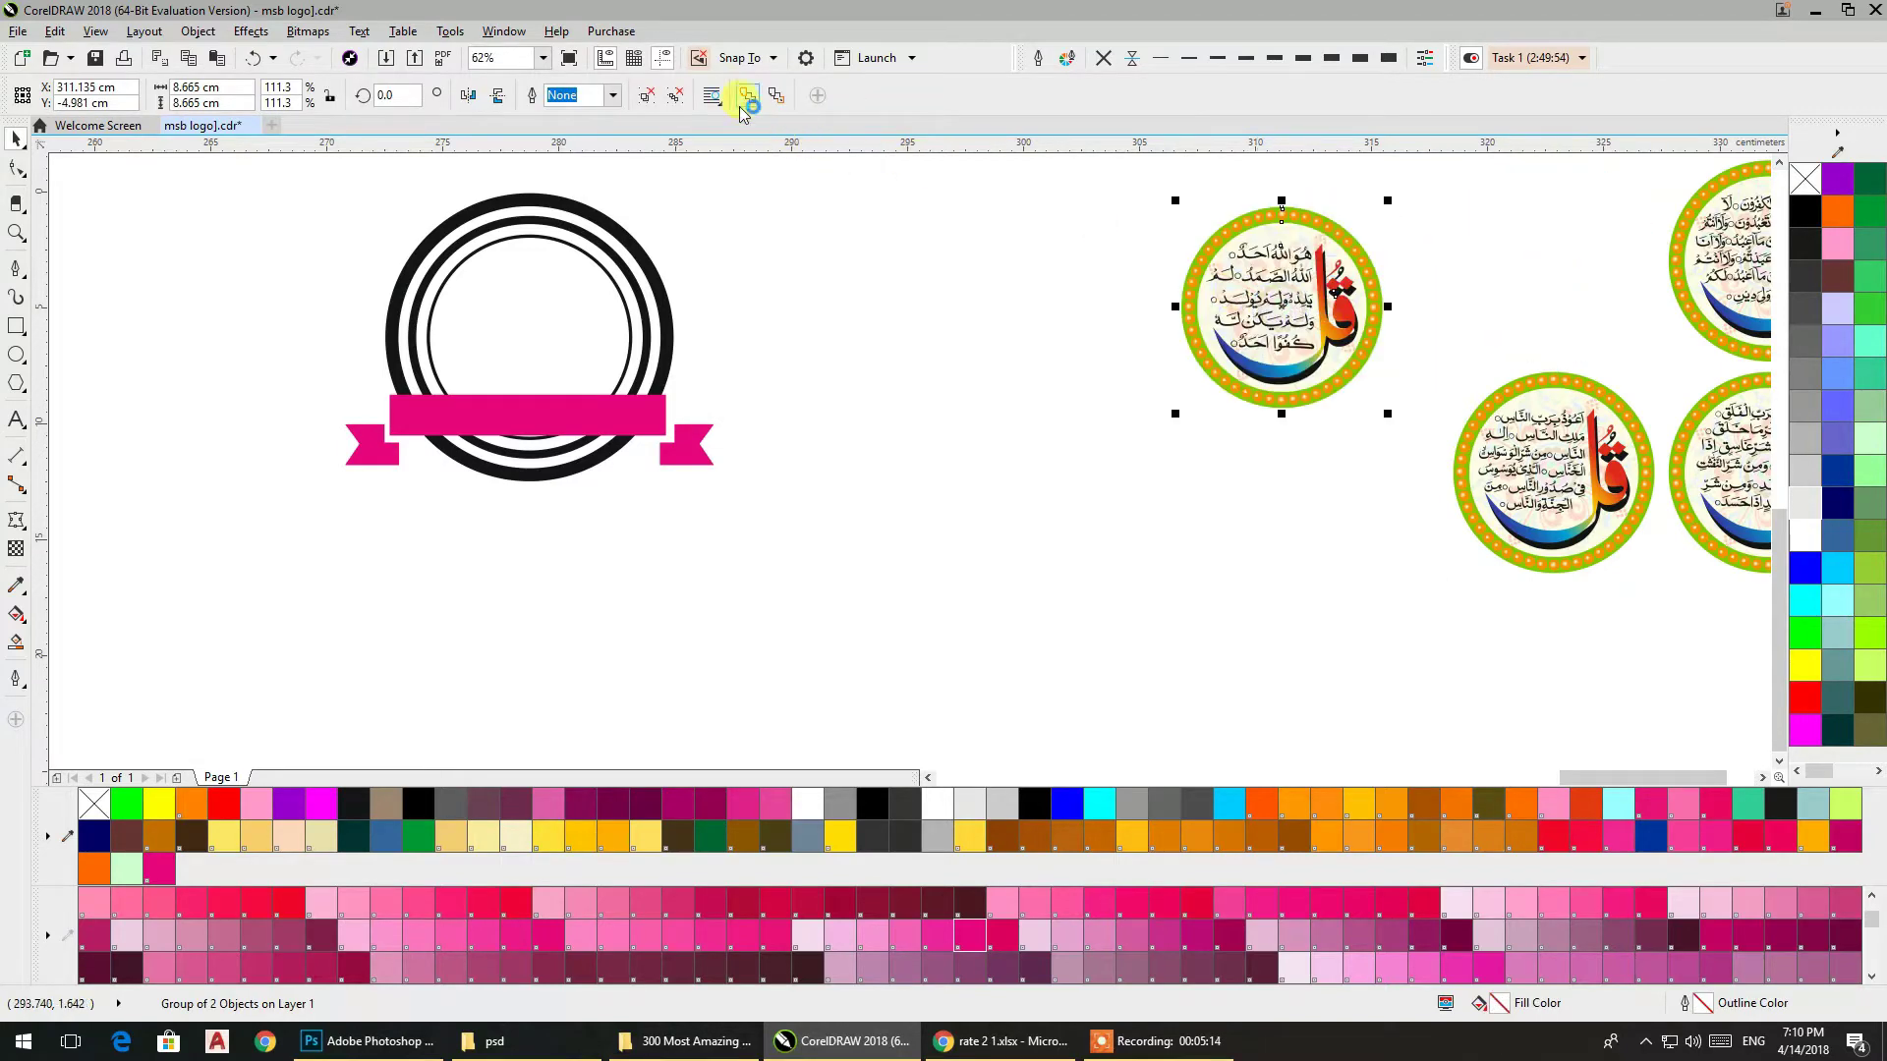
{"action": "left_click", "coordinate": [1013, 250]}
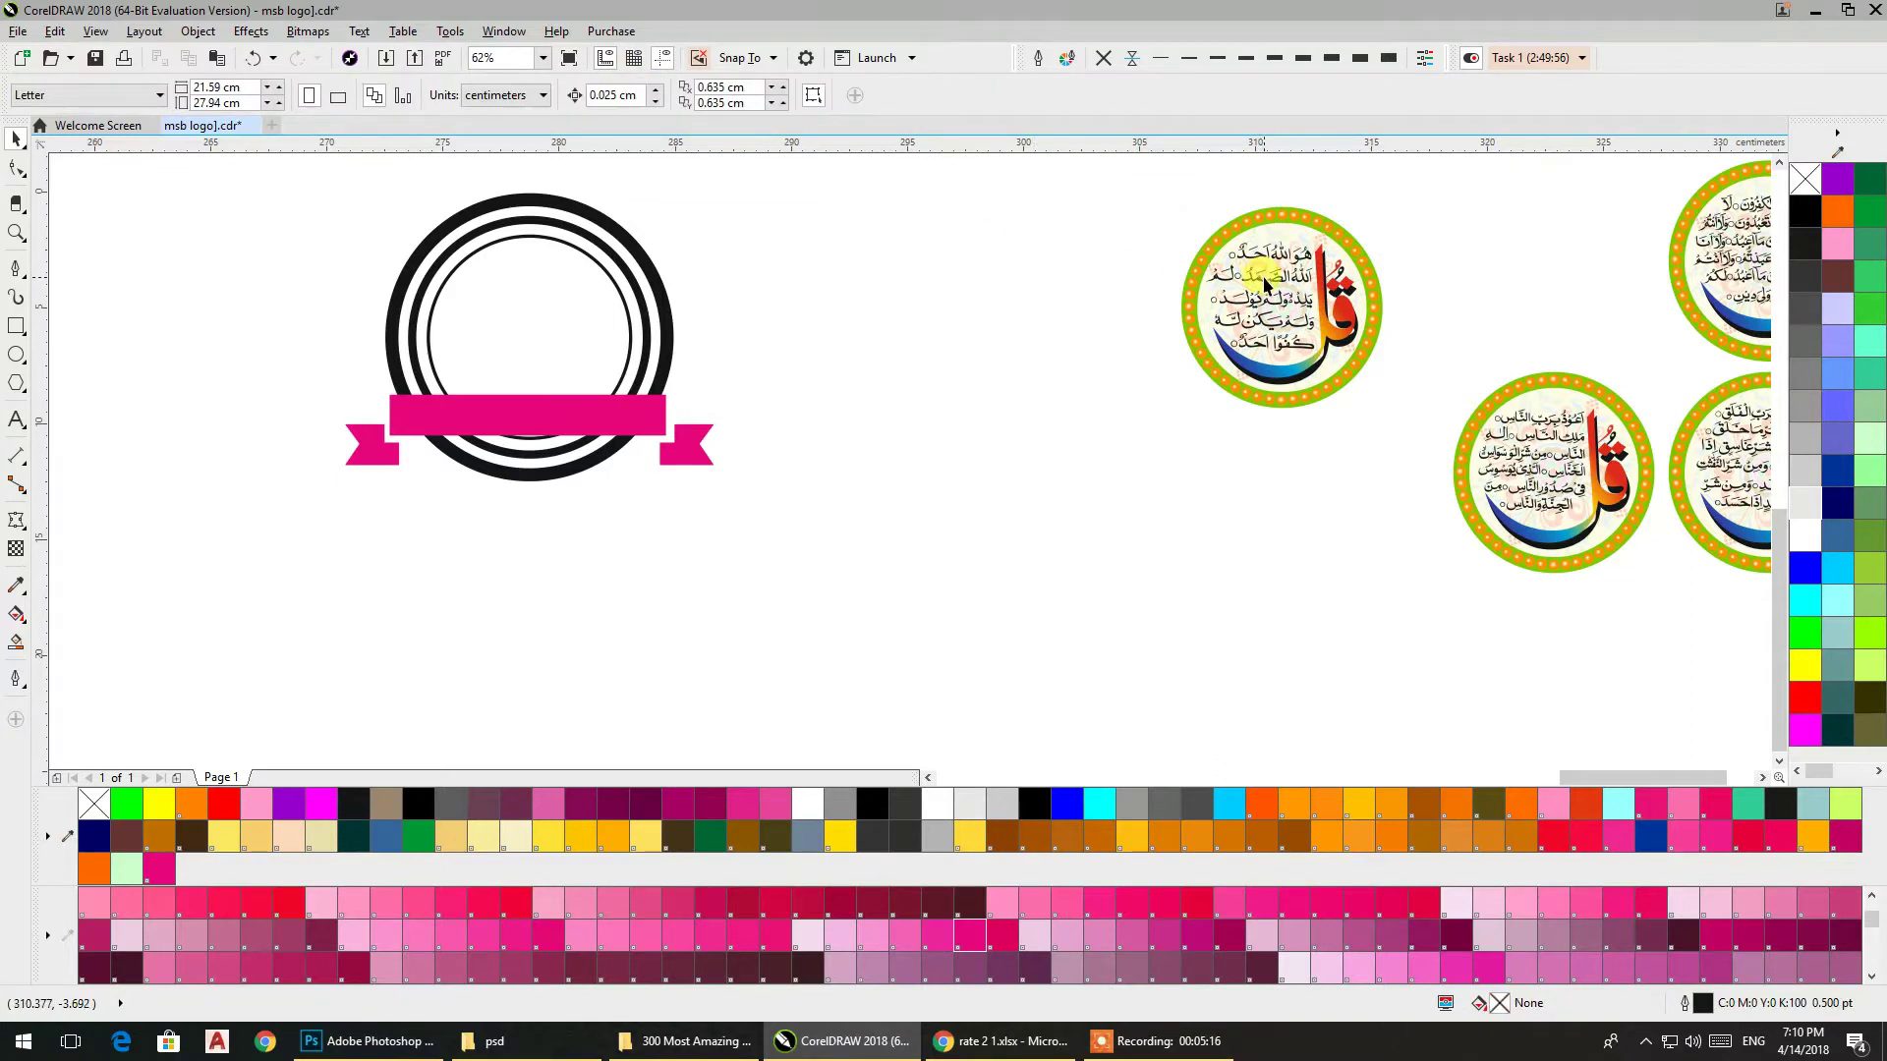
{"action": "left_click_drag", "start_coordinate": [1264, 285], "coordinate": [1023, 322]}
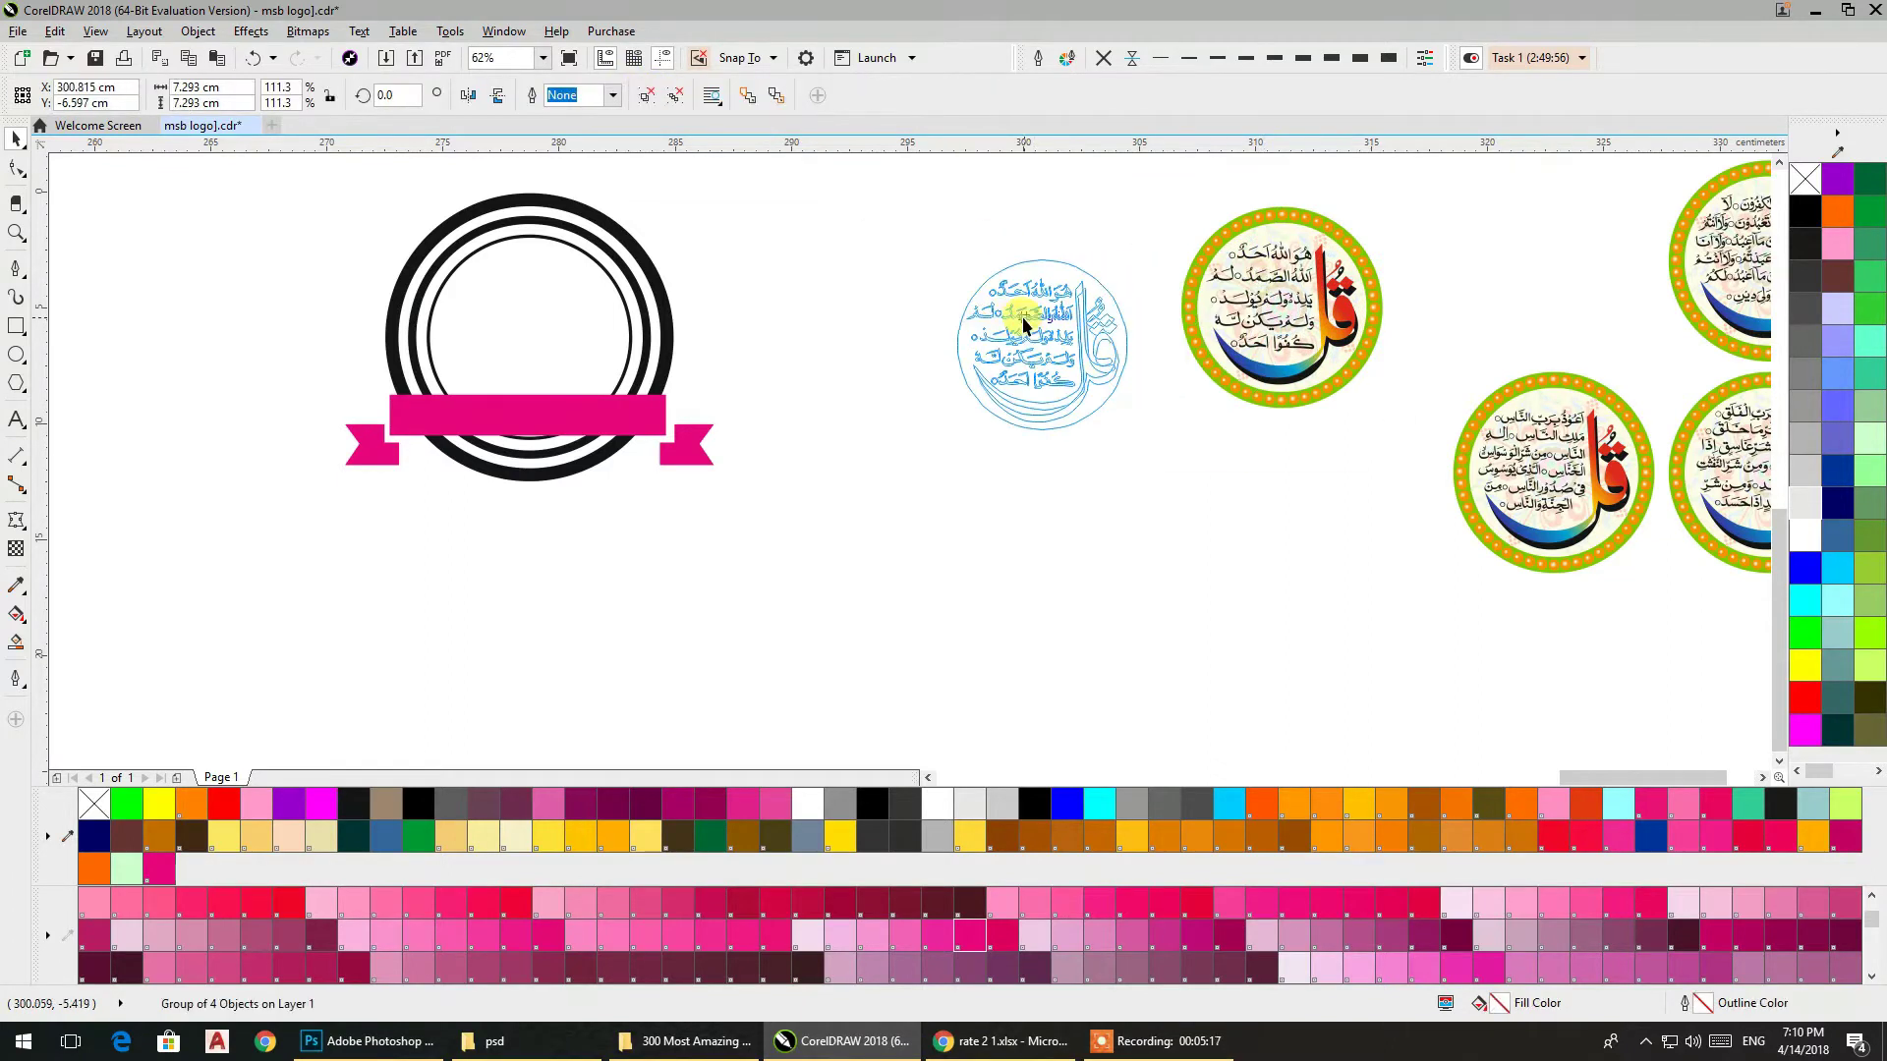
{"action": "left_click", "coordinate": [560, 310], "text": "shift"}
Centre the calligraphy on the rings and select the calligraphy group on its own
{"action": "key", "text": "e"}
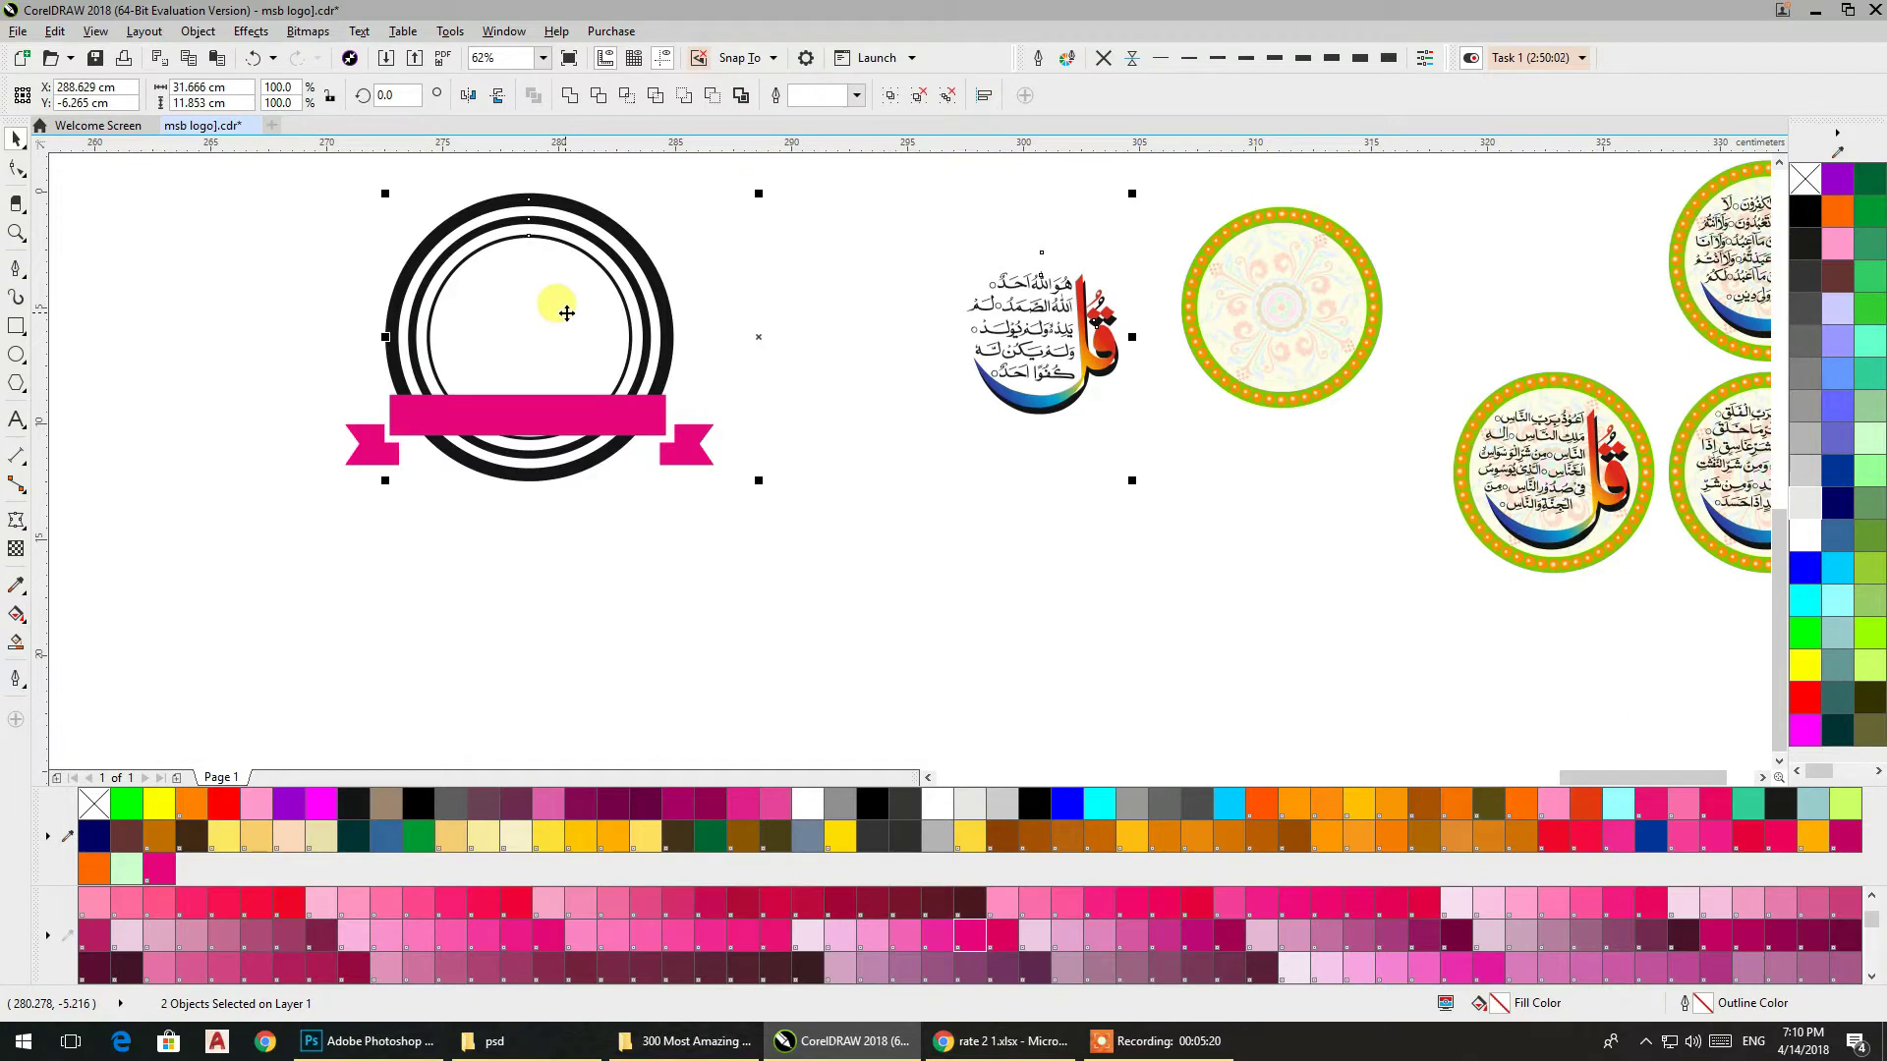
{"action": "key", "text": "c"}
{"action": "left_click", "coordinate": [851, 316]}
{"action": "left_click", "coordinate": [592, 366]}
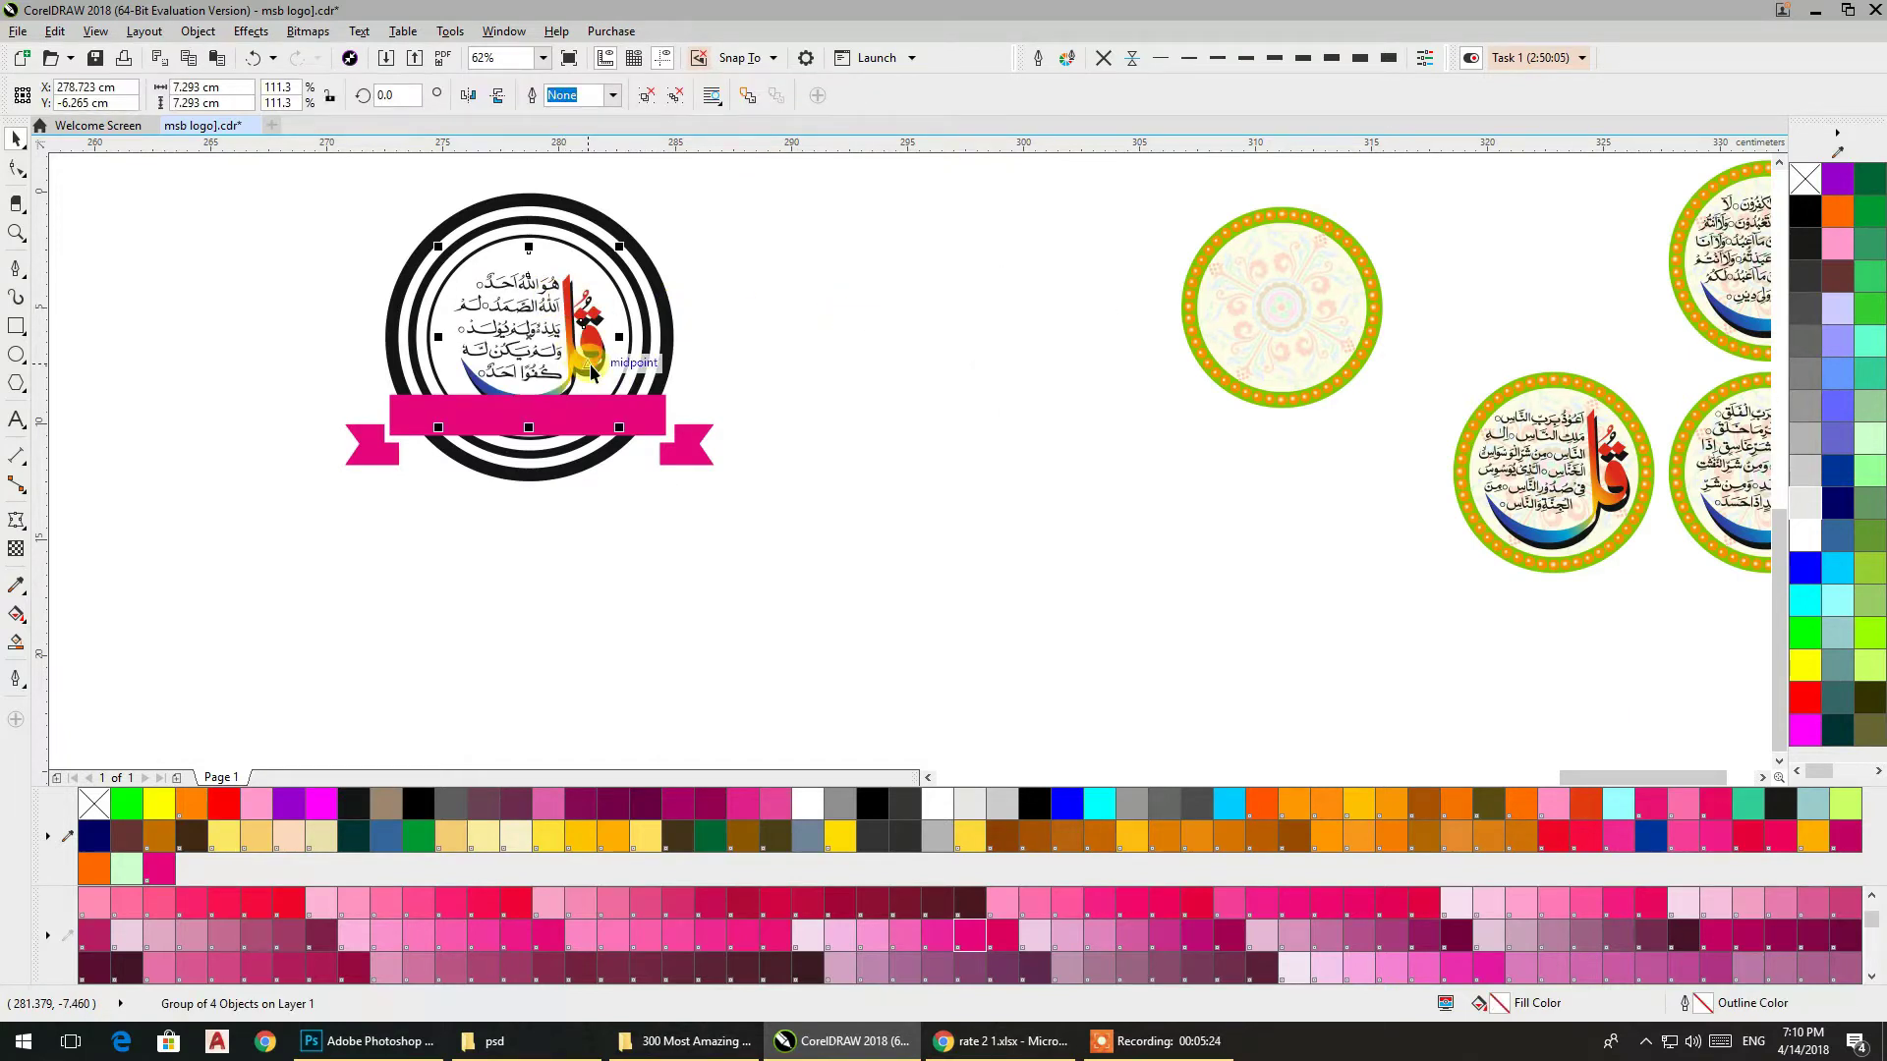
{"action": "left_click_drag", "start_coordinate": [592, 366], "coordinate": [586, 373]}
Scale the Qul calligraphy up so it fills more of the inner circle
{"action": "scroll", "coordinate": [586, 374], "scroll_direction": "up", "scroll_amount": 2}
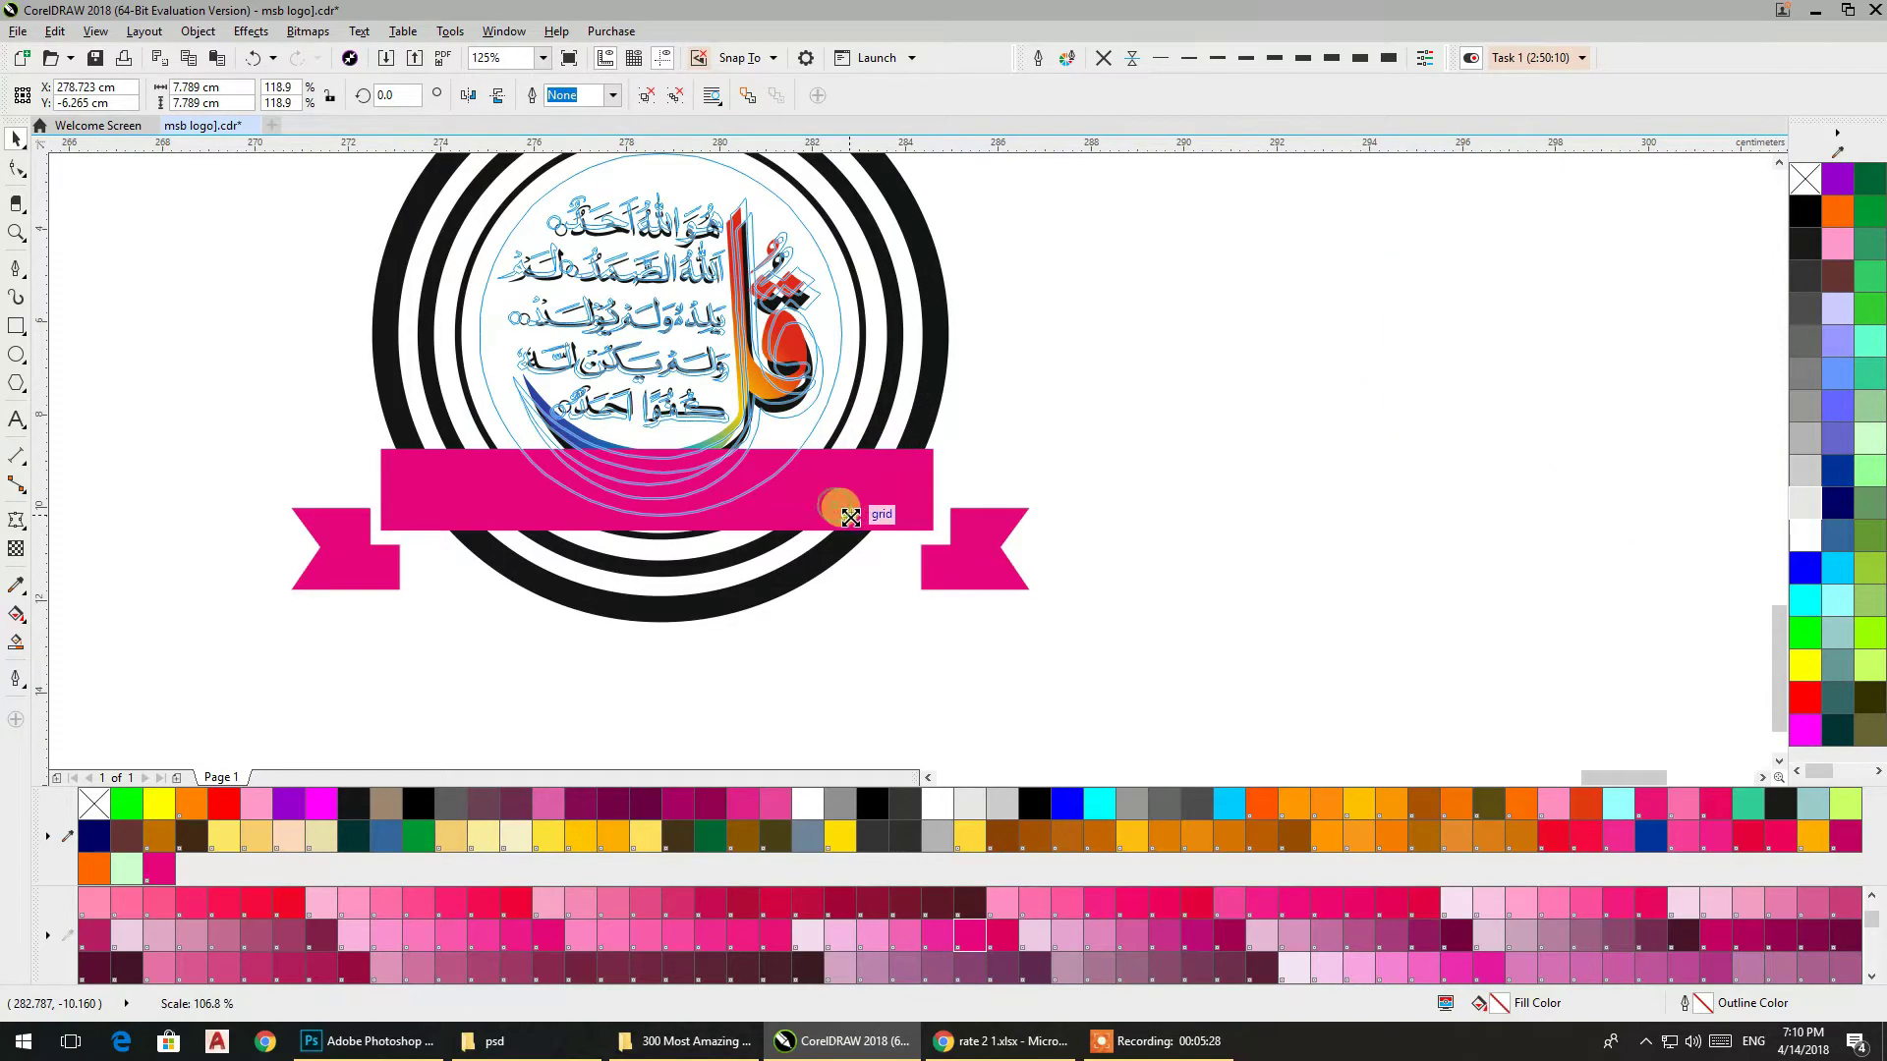
{"action": "left_click_drag", "start_coordinate": [834, 506], "coordinate": [858, 532]}
{"action": "left_click", "coordinate": [1110, 340]}
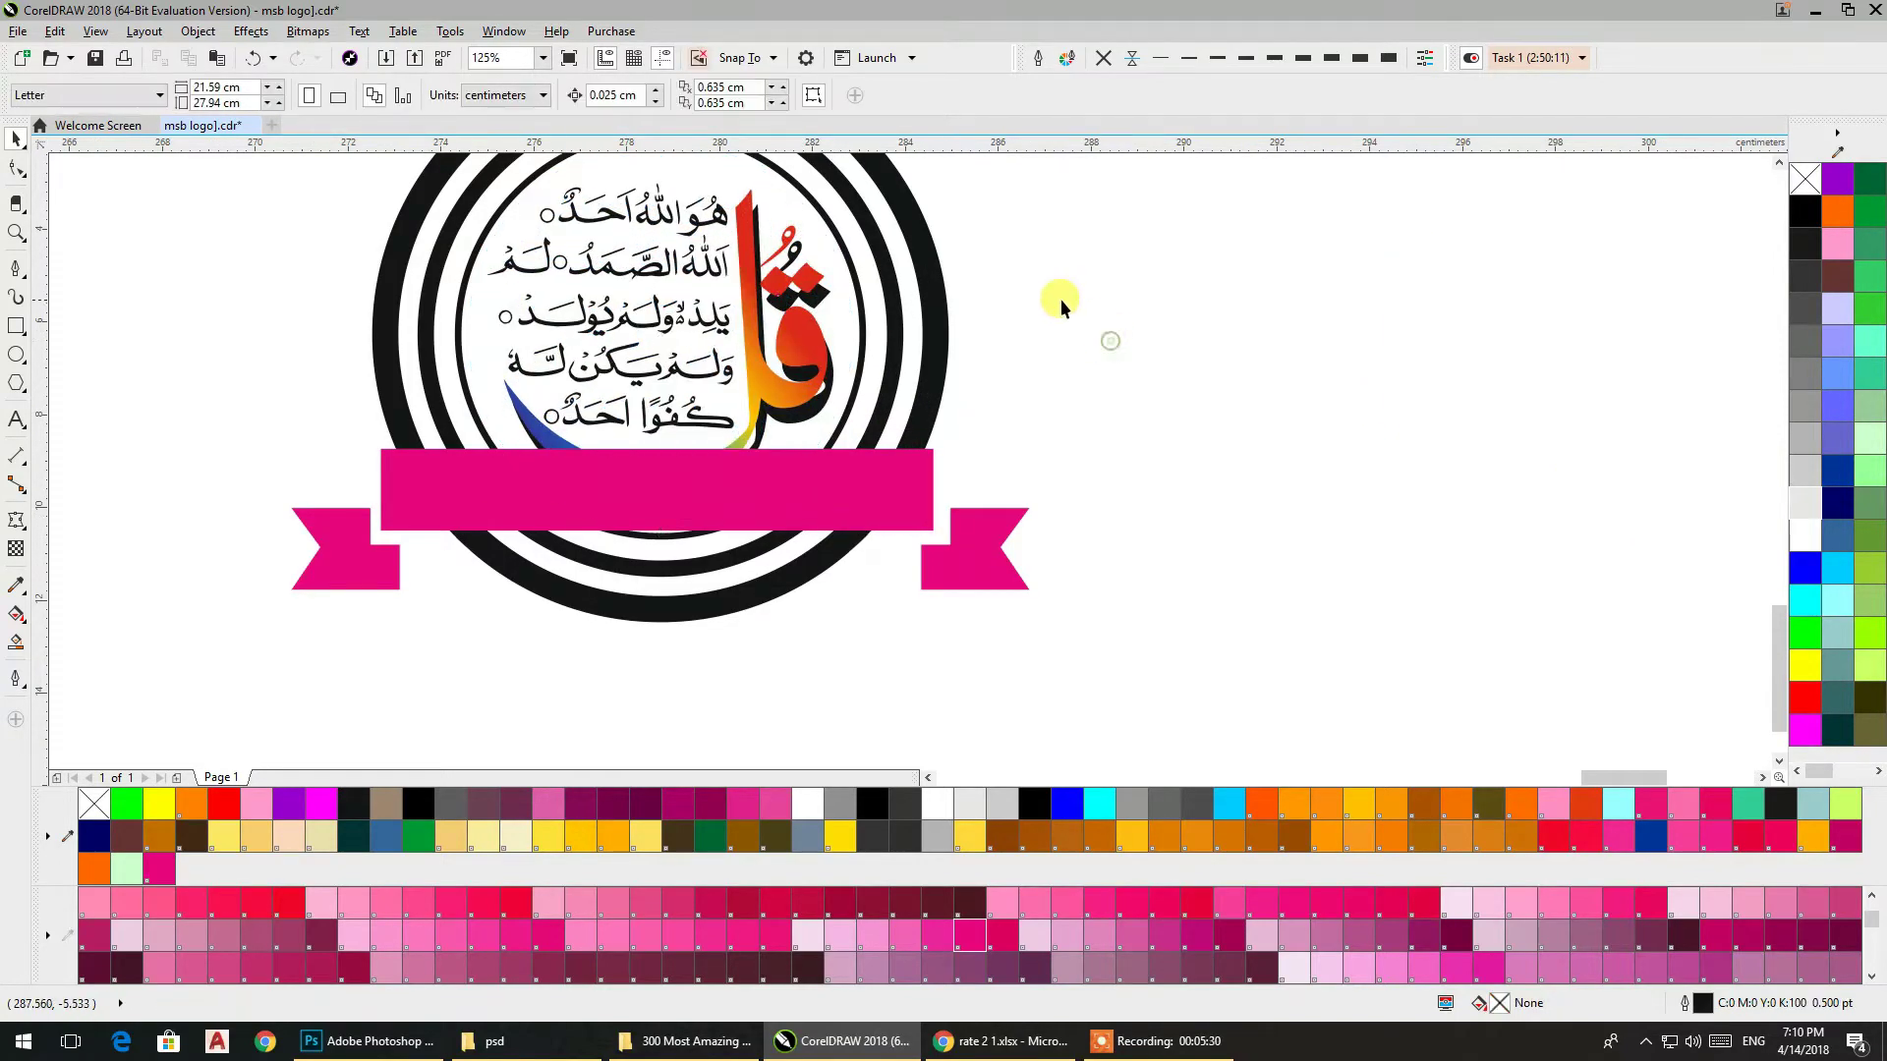
{"action": "scroll", "coordinate": [1060, 298], "scroll_direction": "down", "scroll_amount": 2}
{"action": "scroll", "coordinate": [857, 334], "scroll_direction": "down", "scroll_amount": 2}
{"action": "scroll", "coordinate": [917, 349], "scroll_direction": "up", "scroll_amount": 2}
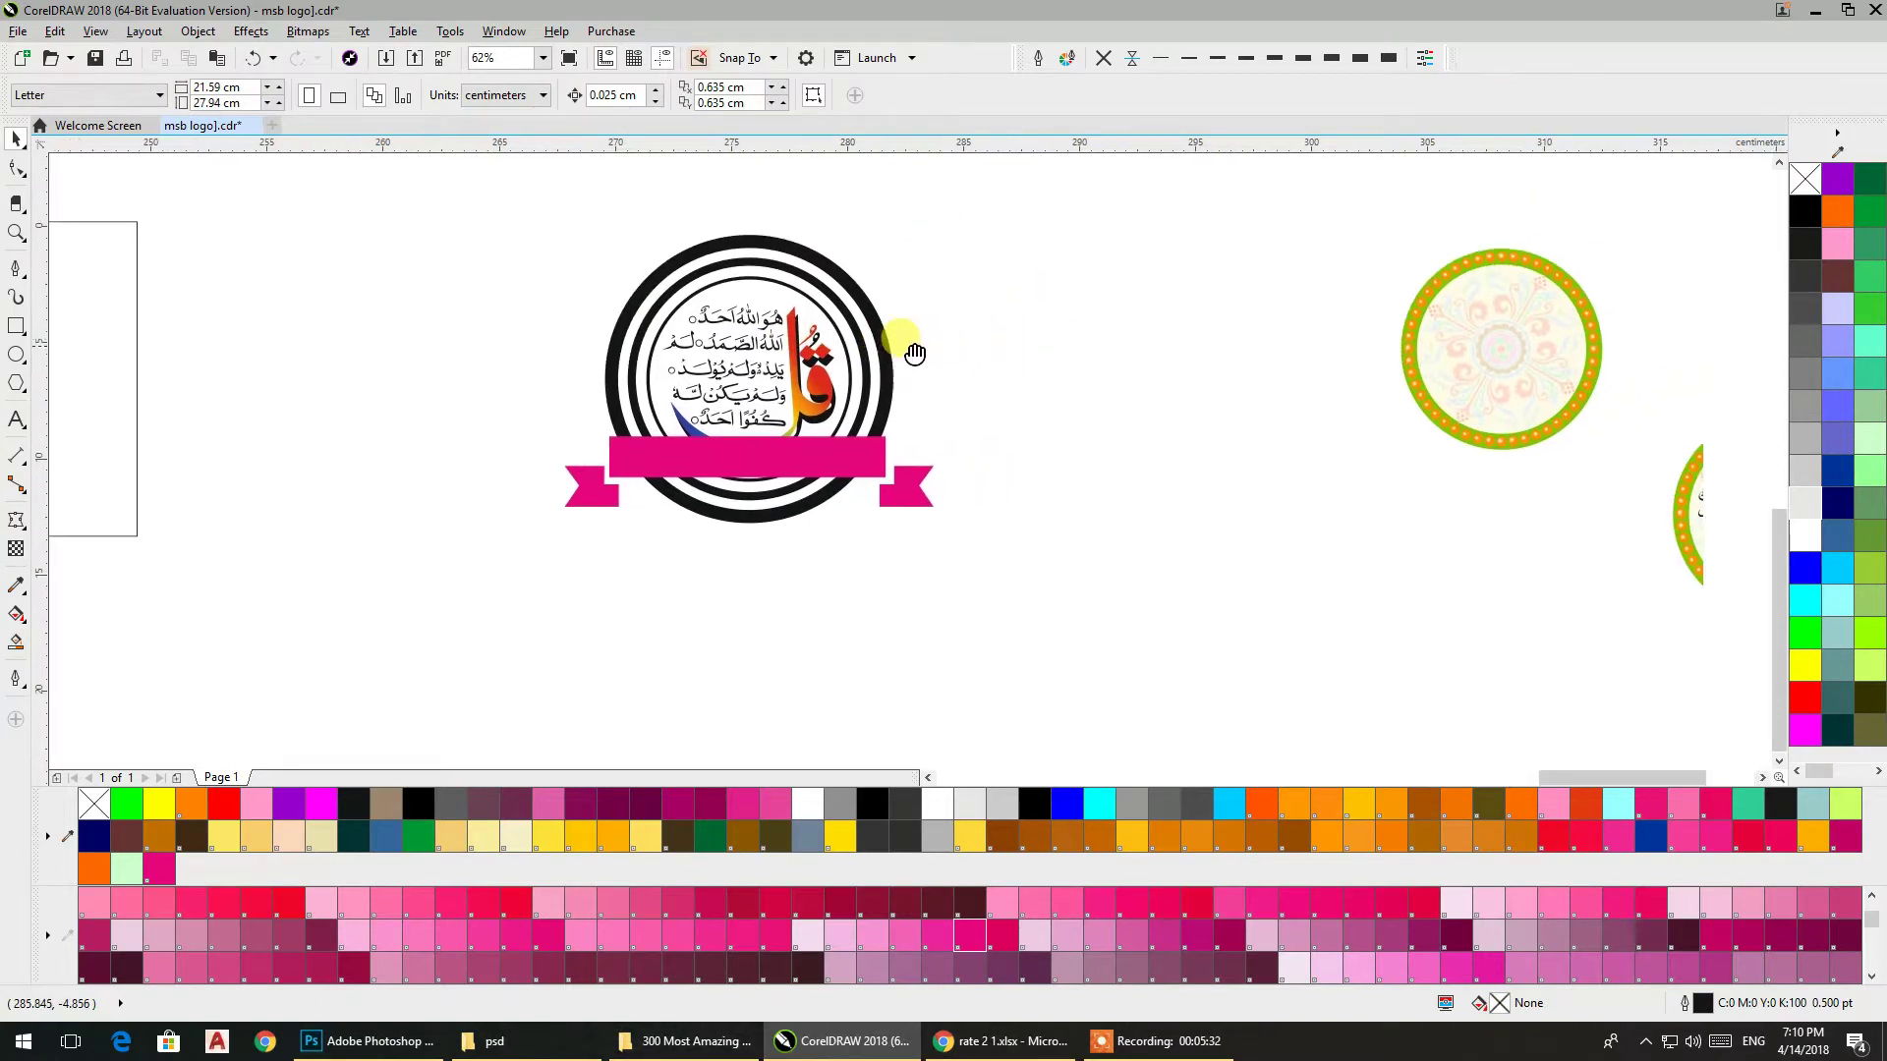
Check the green ornamental circle, then select the badge's ring group
{"action": "left_click", "coordinate": [1395, 355]}
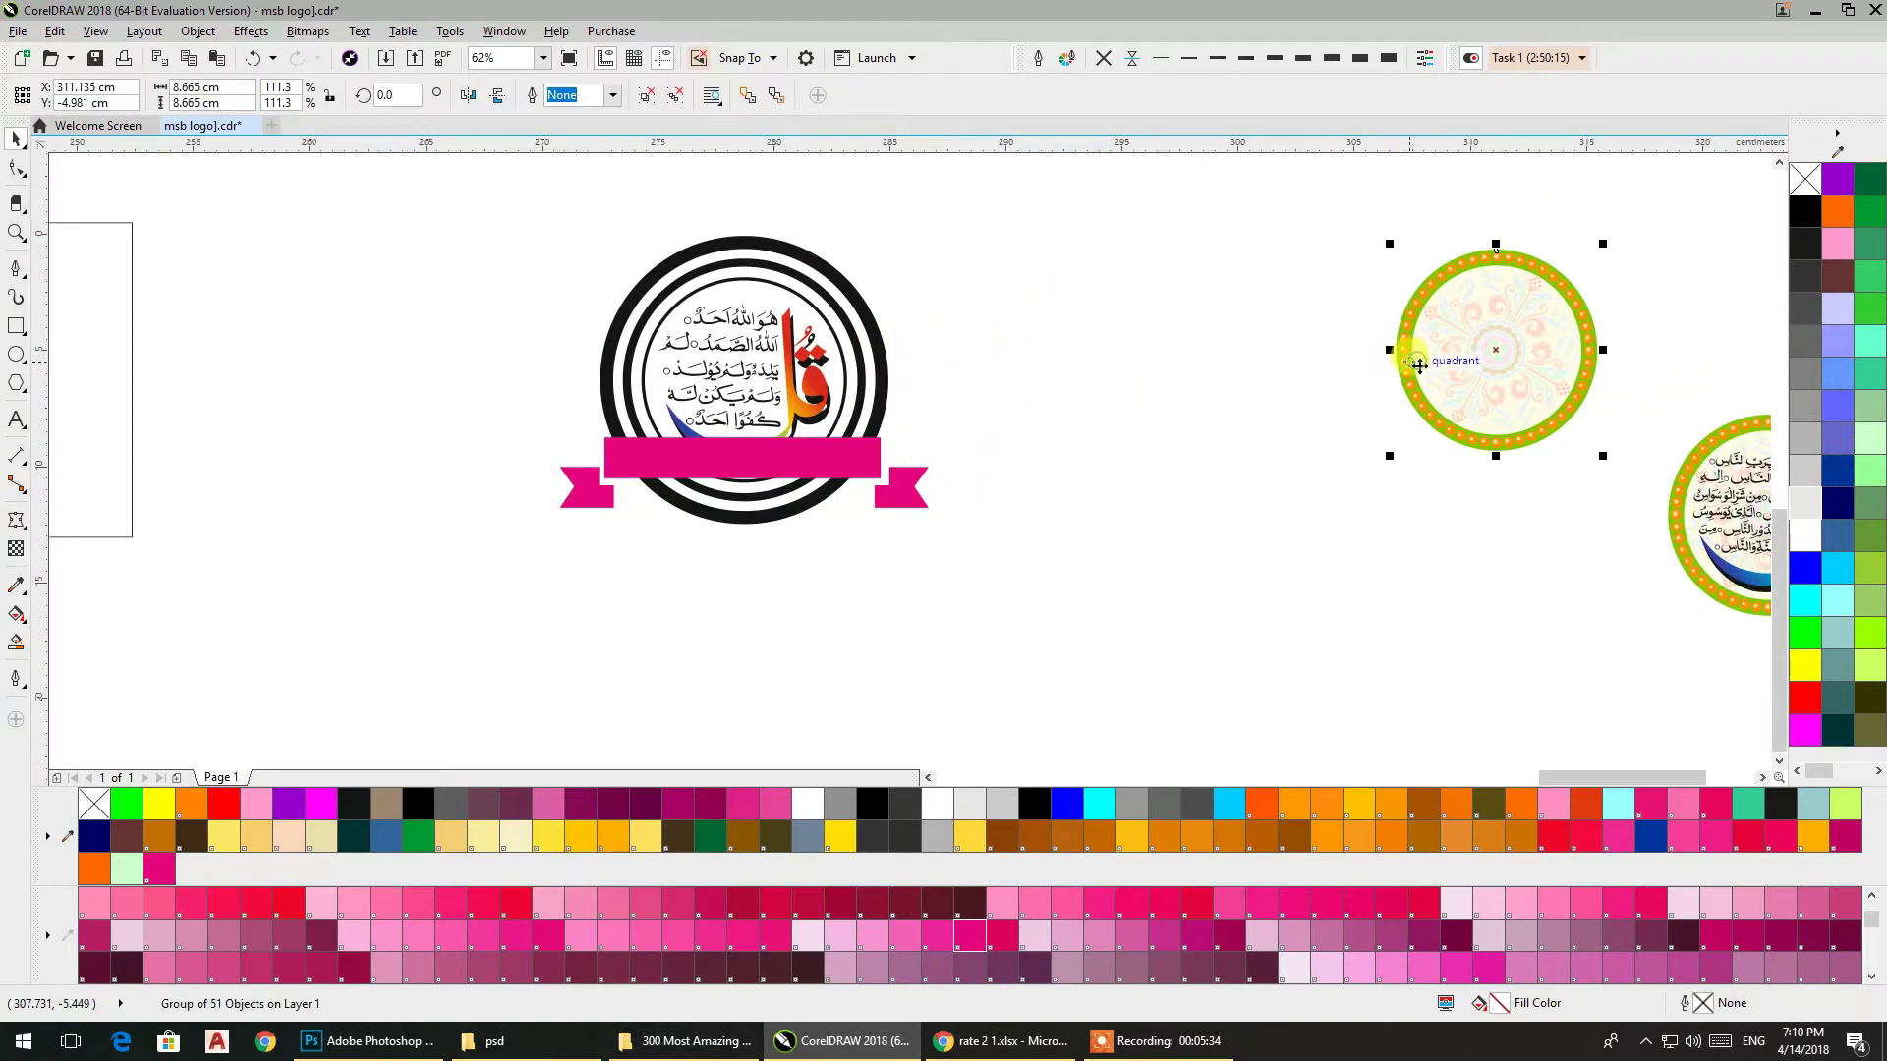
{"action": "scroll", "coordinate": [1179, 295], "scroll_direction": "down", "scroll_amount": 4}
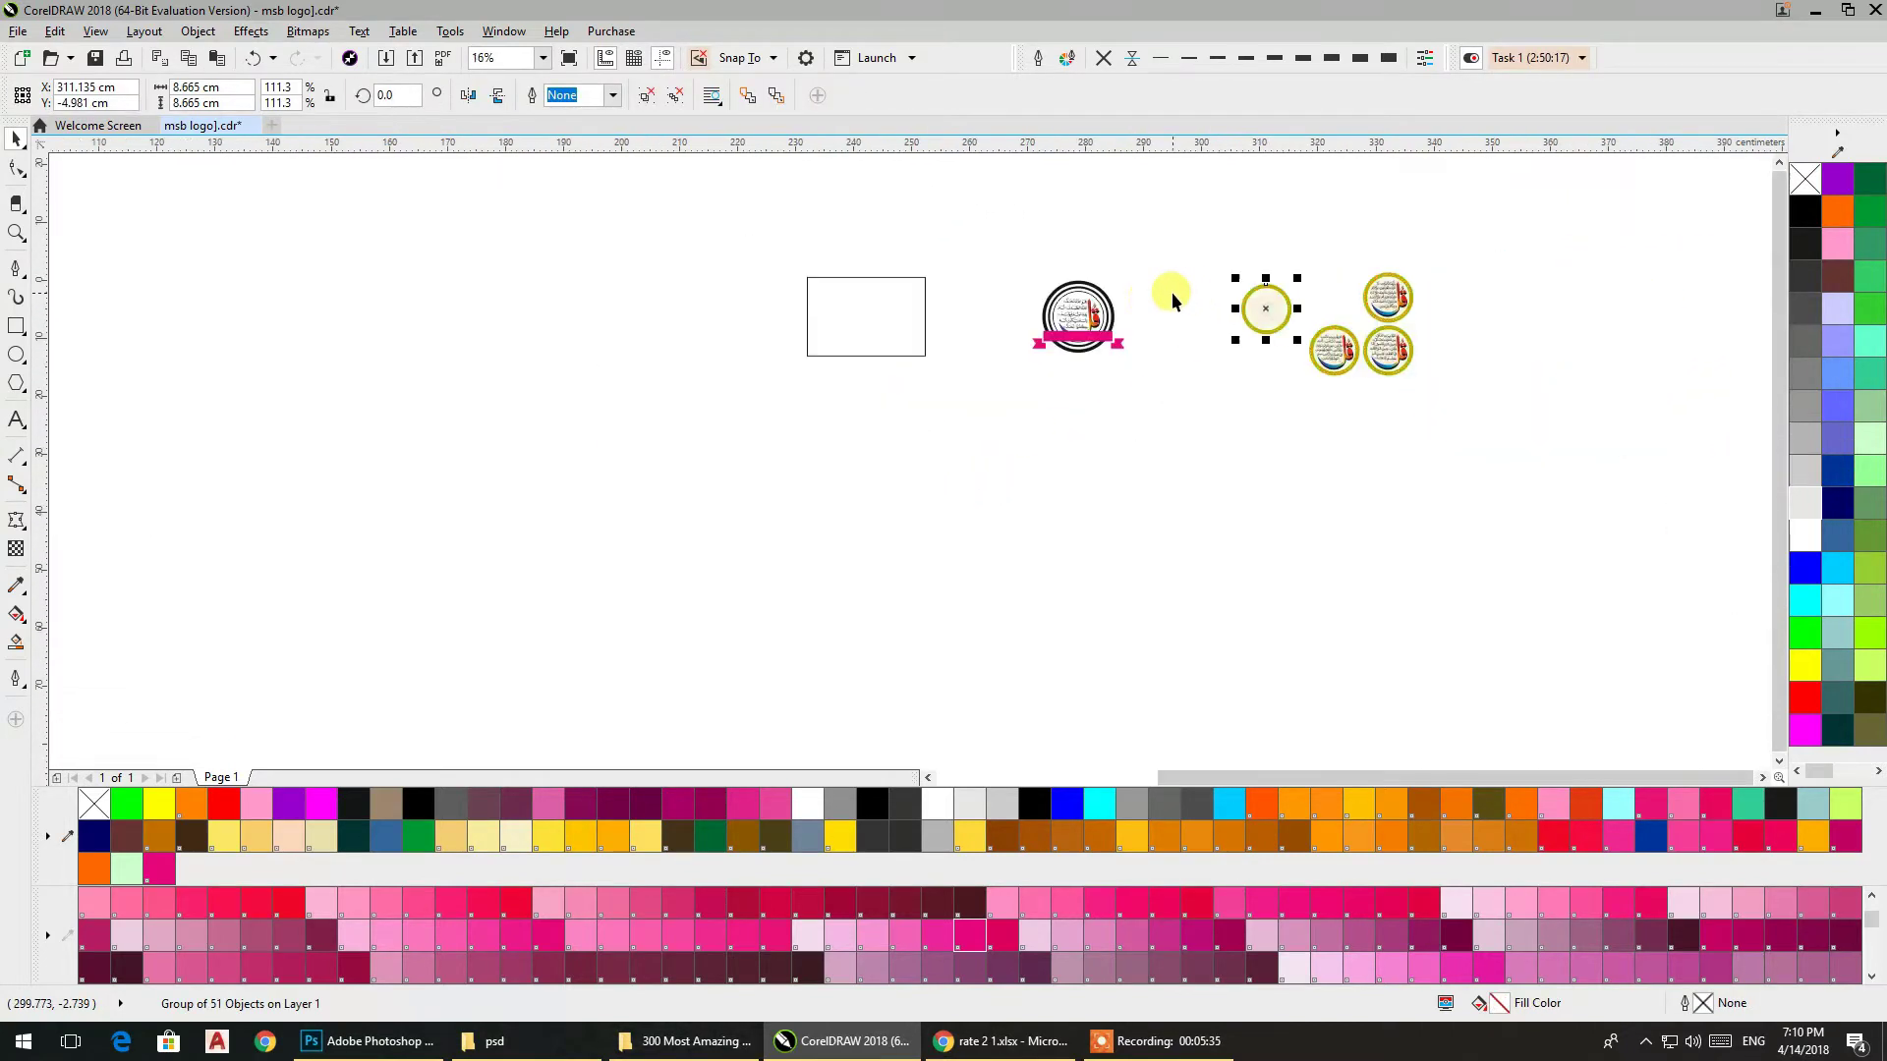
{"action": "left_click", "coordinate": [1430, 526]}
{"action": "scroll", "coordinate": [982, 422], "scroll_direction": "up", "scroll_amount": 4}
{"action": "scroll", "coordinate": [948, 462], "scroll_direction": "up", "scroll_amount": 4}
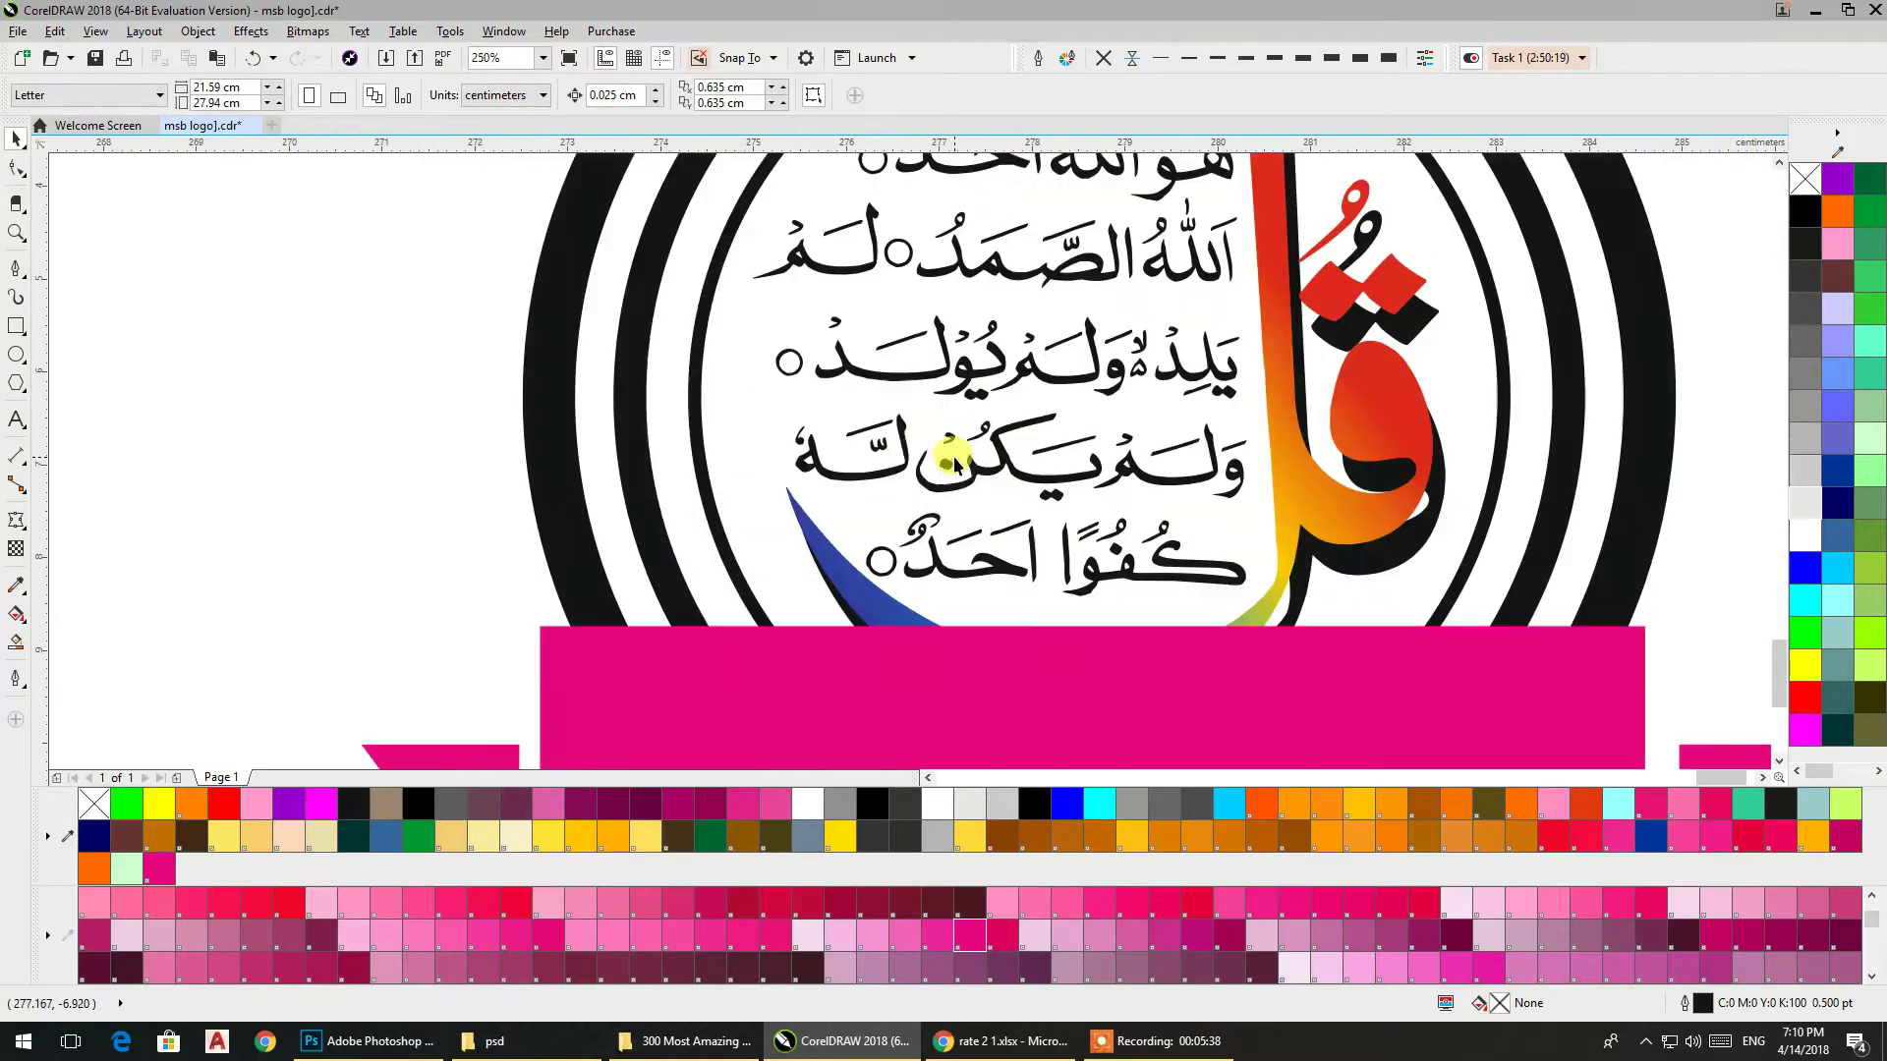
{"action": "scroll", "coordinate": [789, 514], "scroll_direction": "down", "scroll_amount": 2}
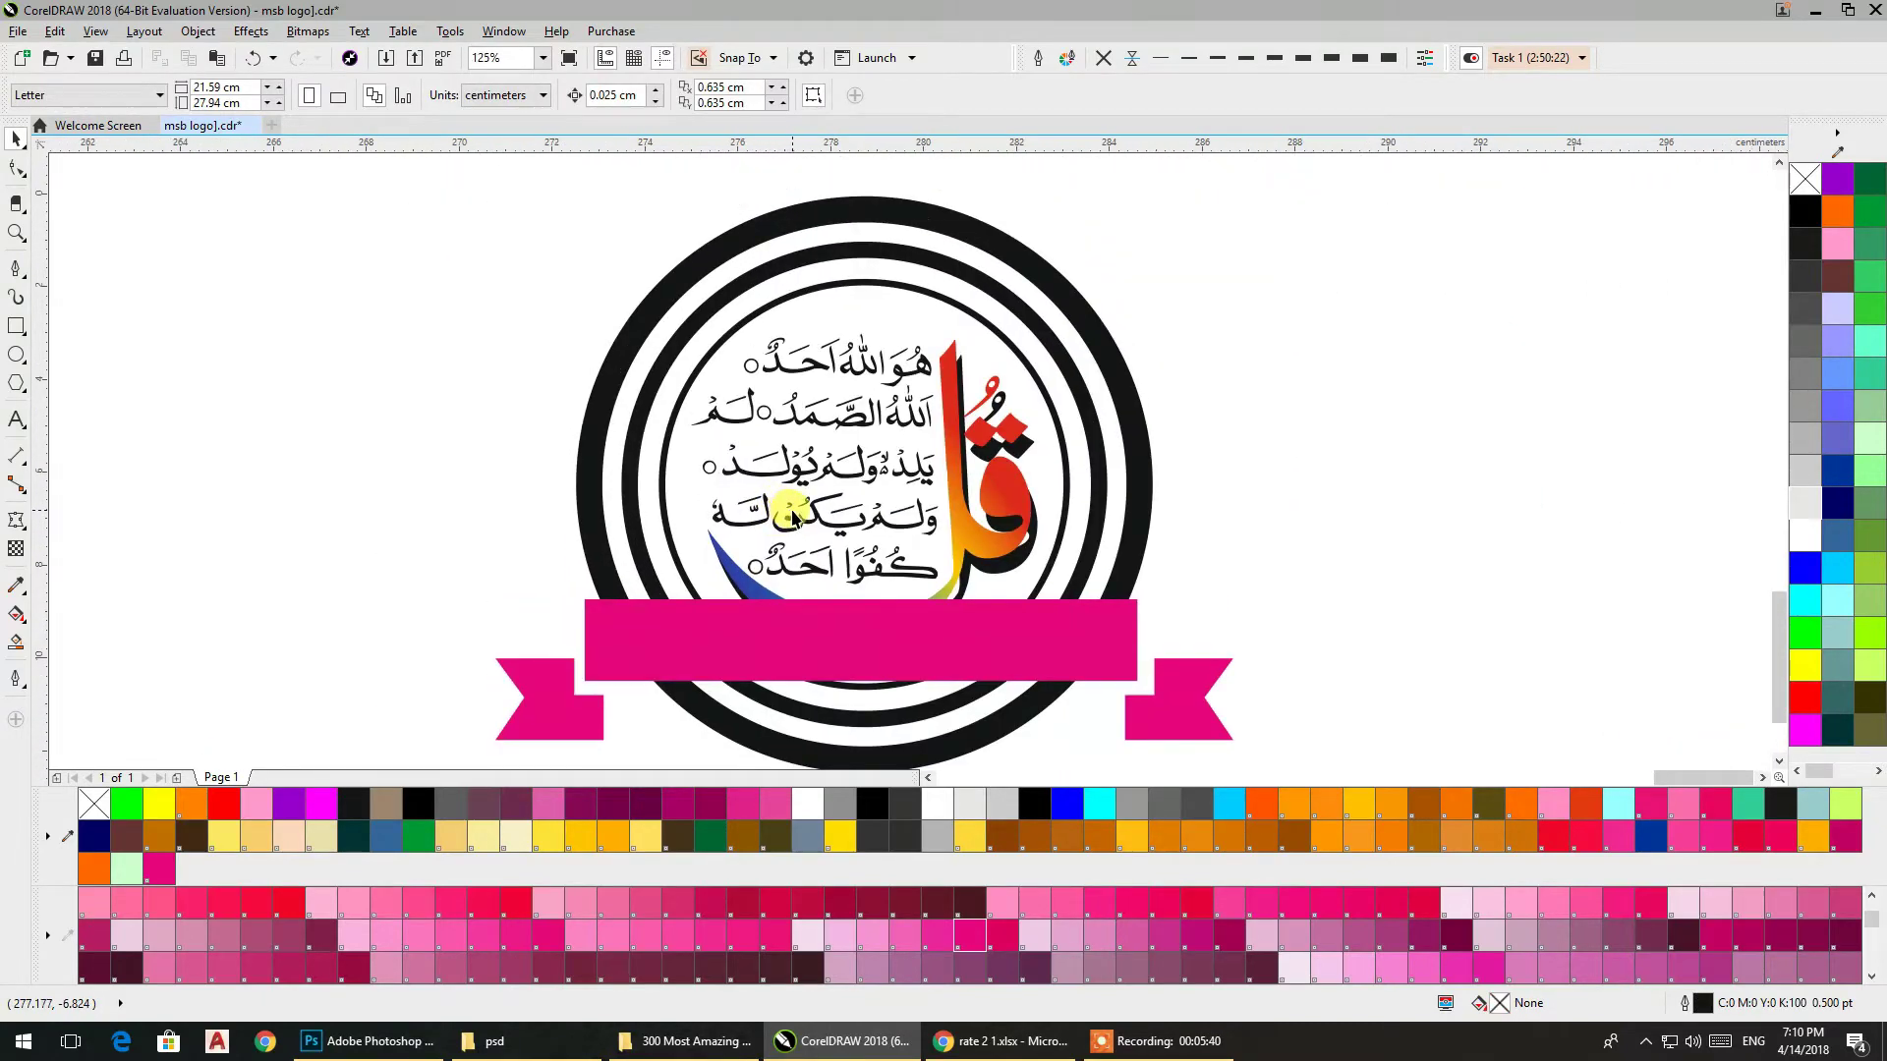
{"action": "scroll", "coordinate": [789, 515], "scroll_direction": "down", "scroll_amount": 2}
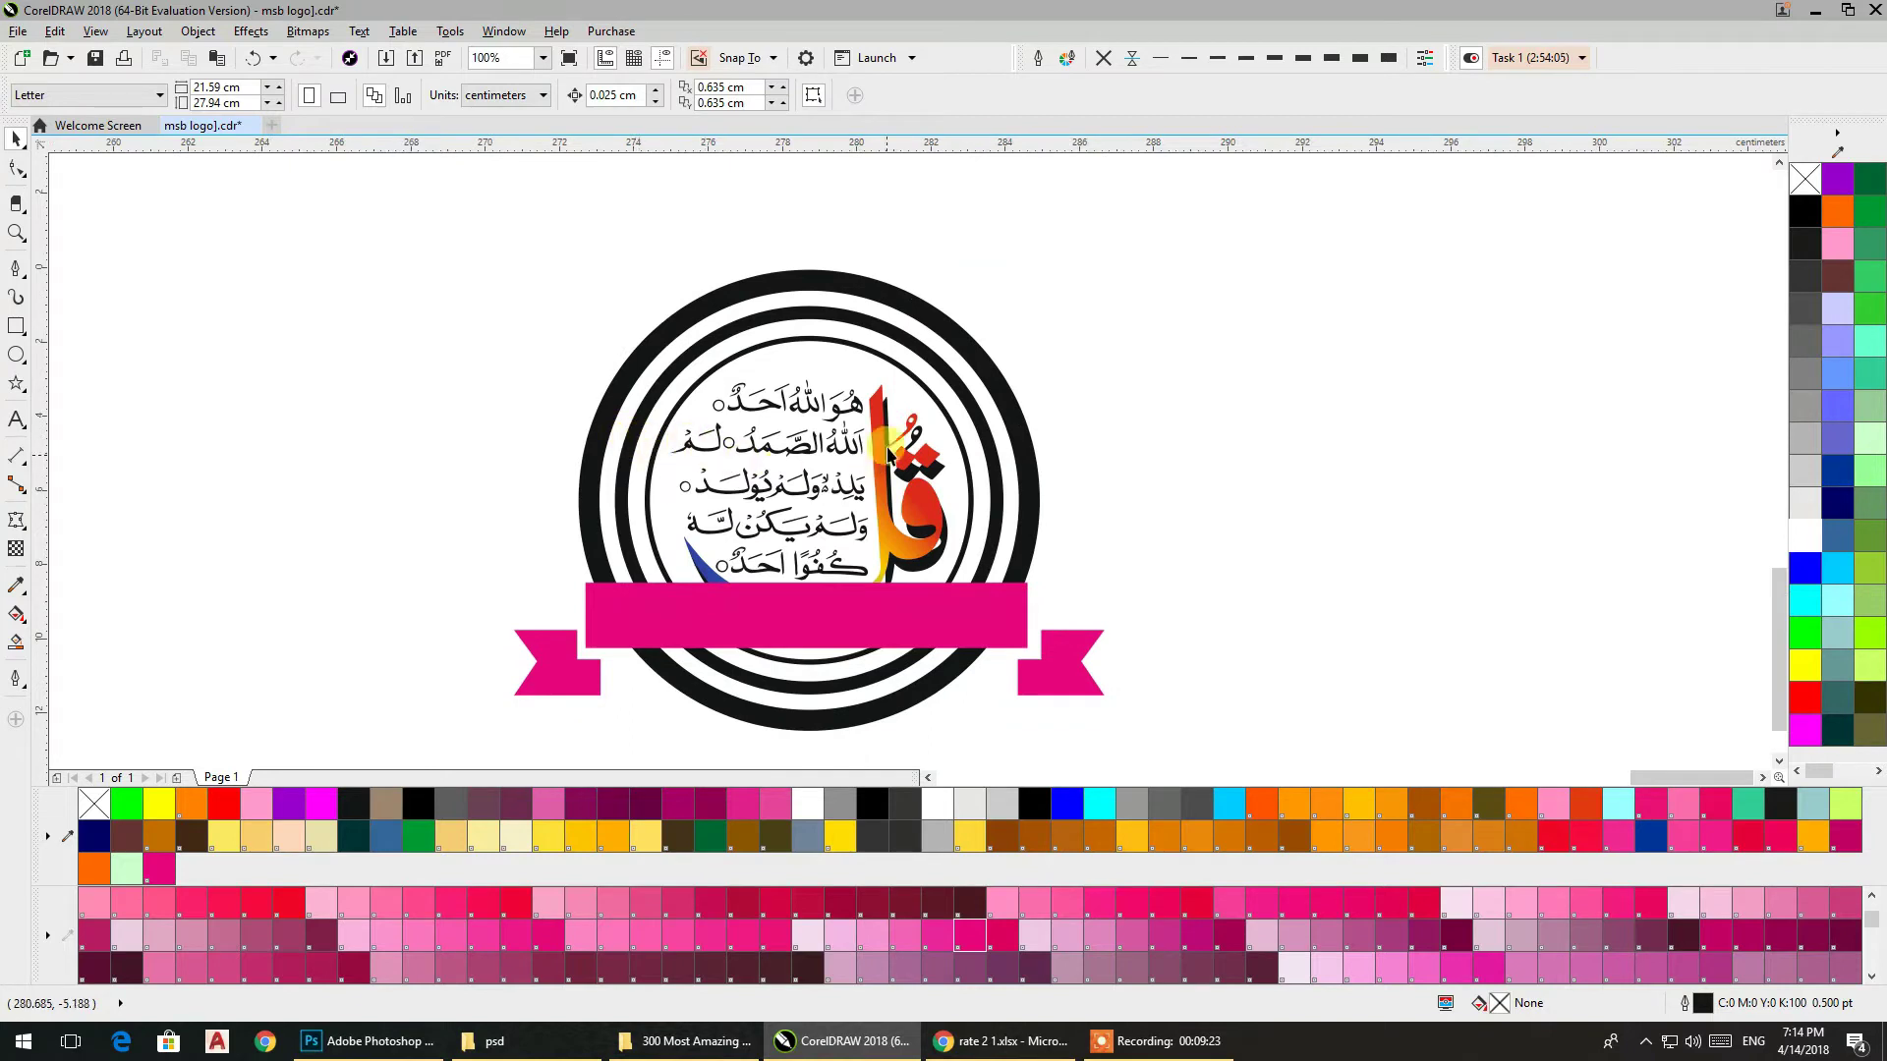
{"action": "left_click", "coordinate": [873, 354]}
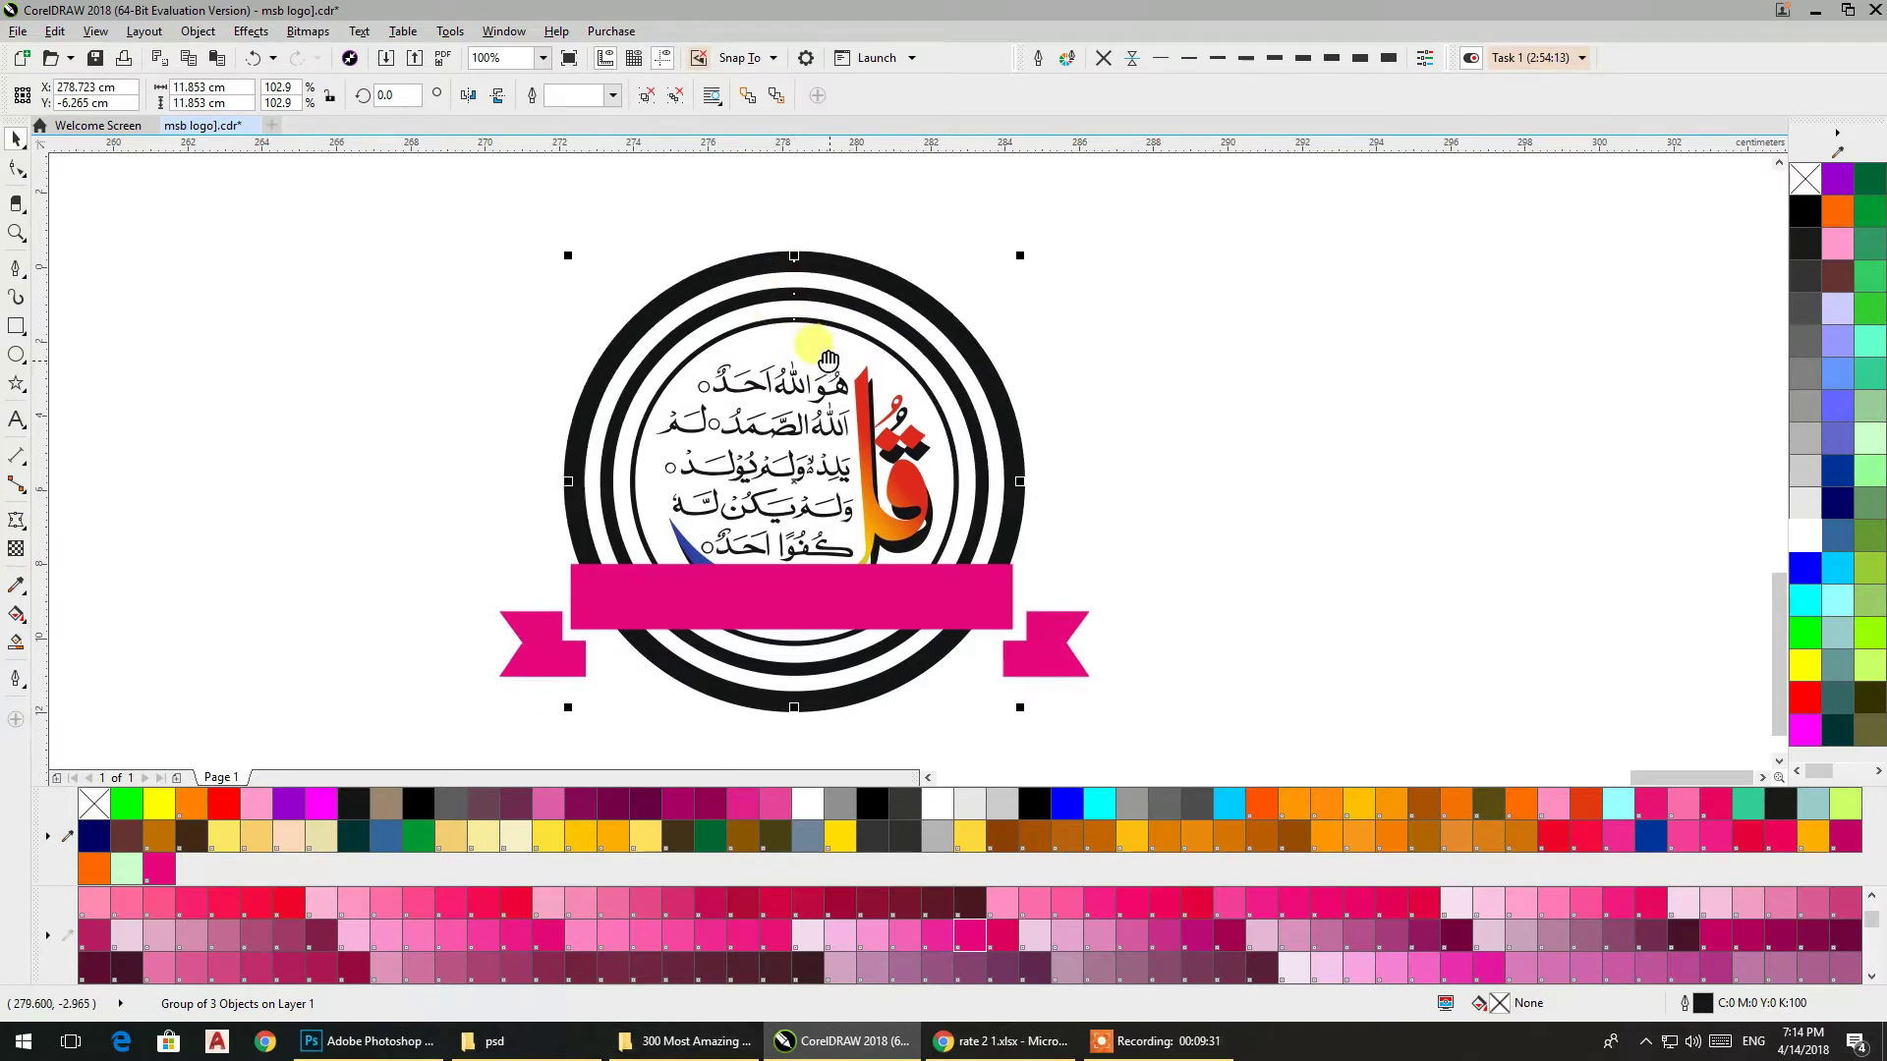
Add a 24 pt Arial text line reading 'Stamp MockUp' to the right of the badge
{"action": "left_click", "coordinate": [1128, 421]}
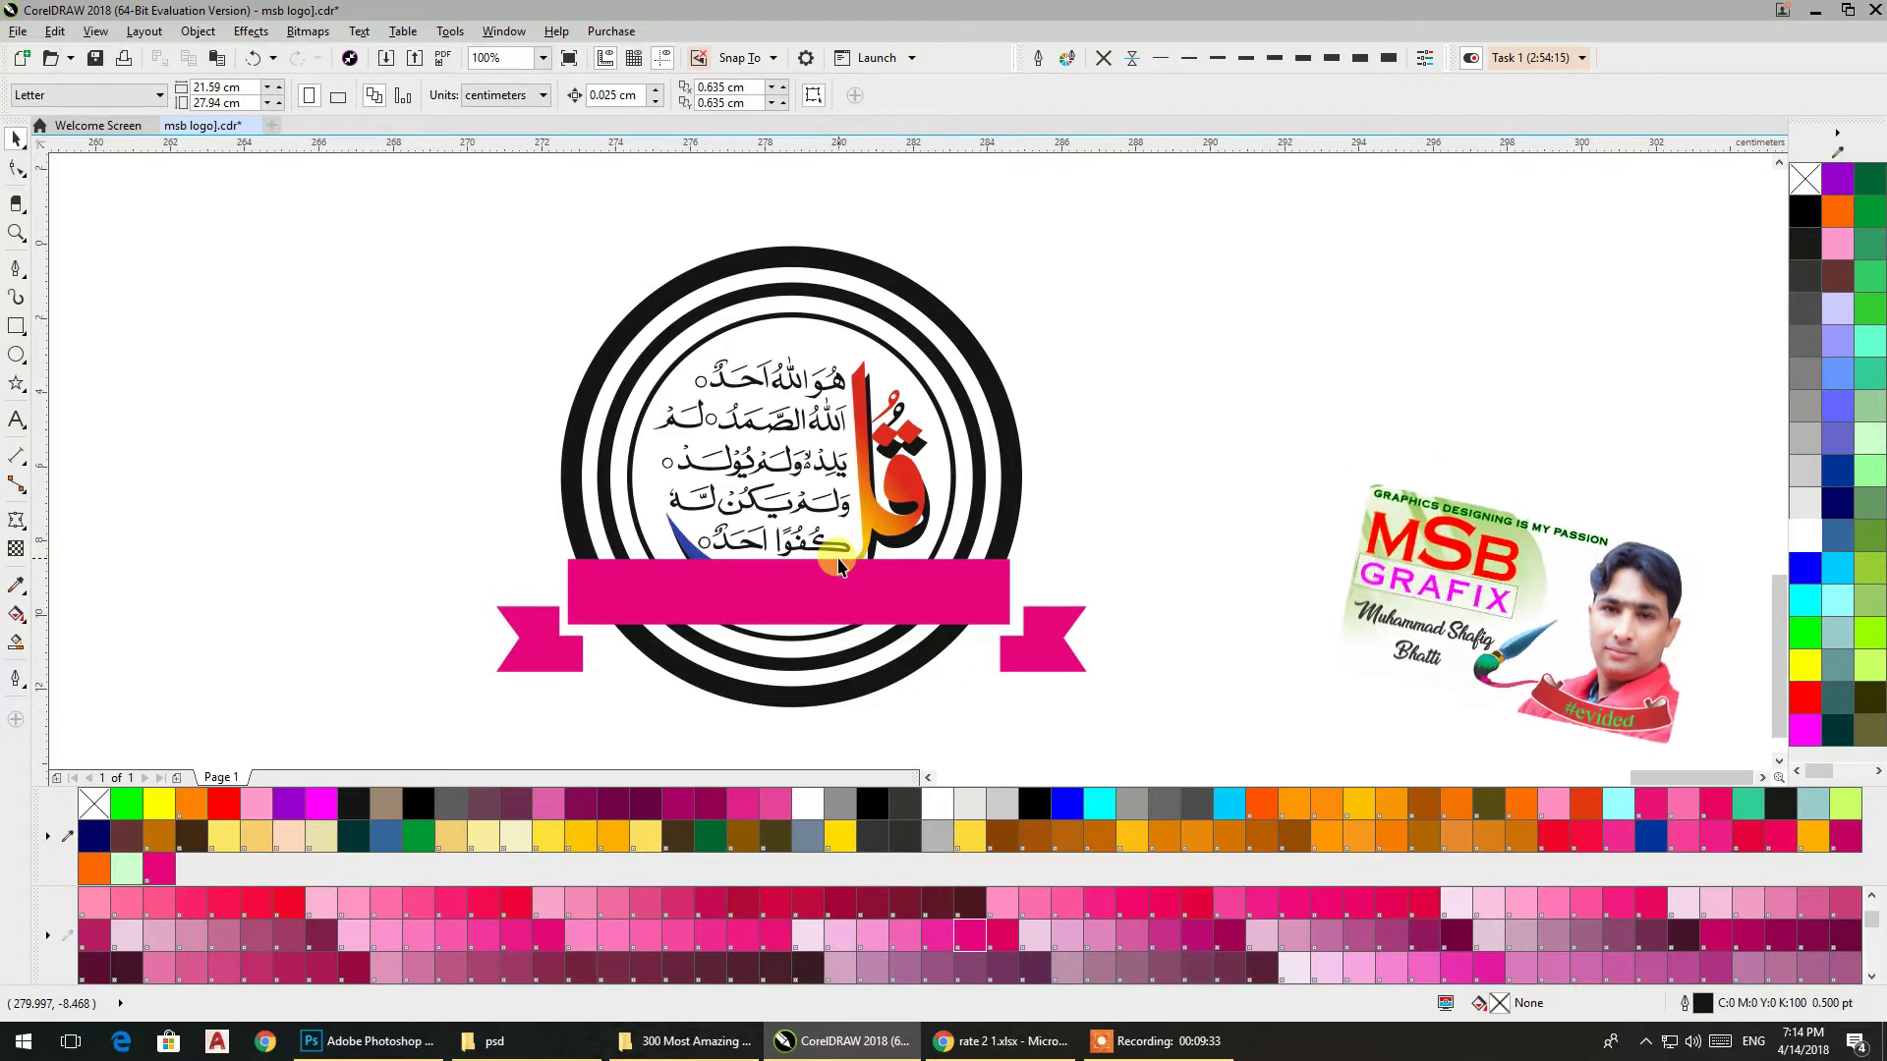
{"action": "left_click", "coordinate": [865, 558]}
{"action": "left_click", "coordinate": [1140, 565]}
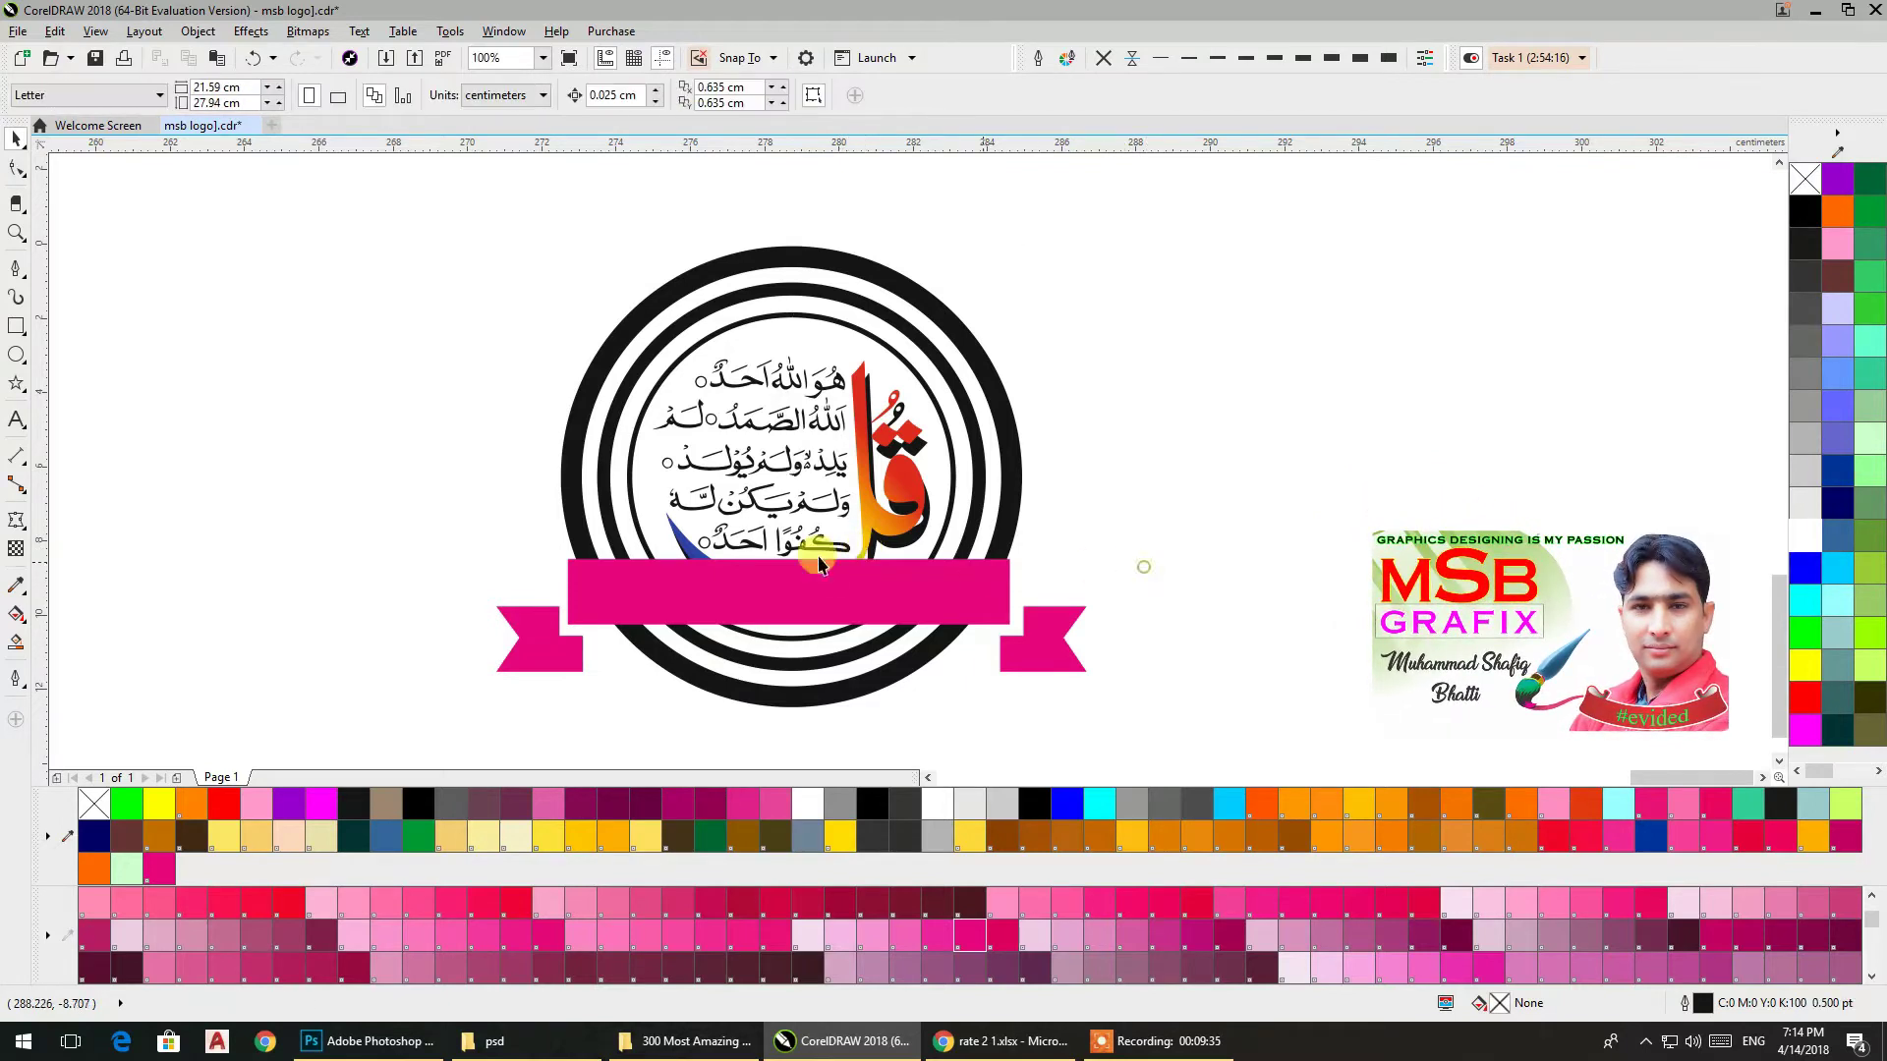
{"action": "left_click", "coordinate": [17, 421]}
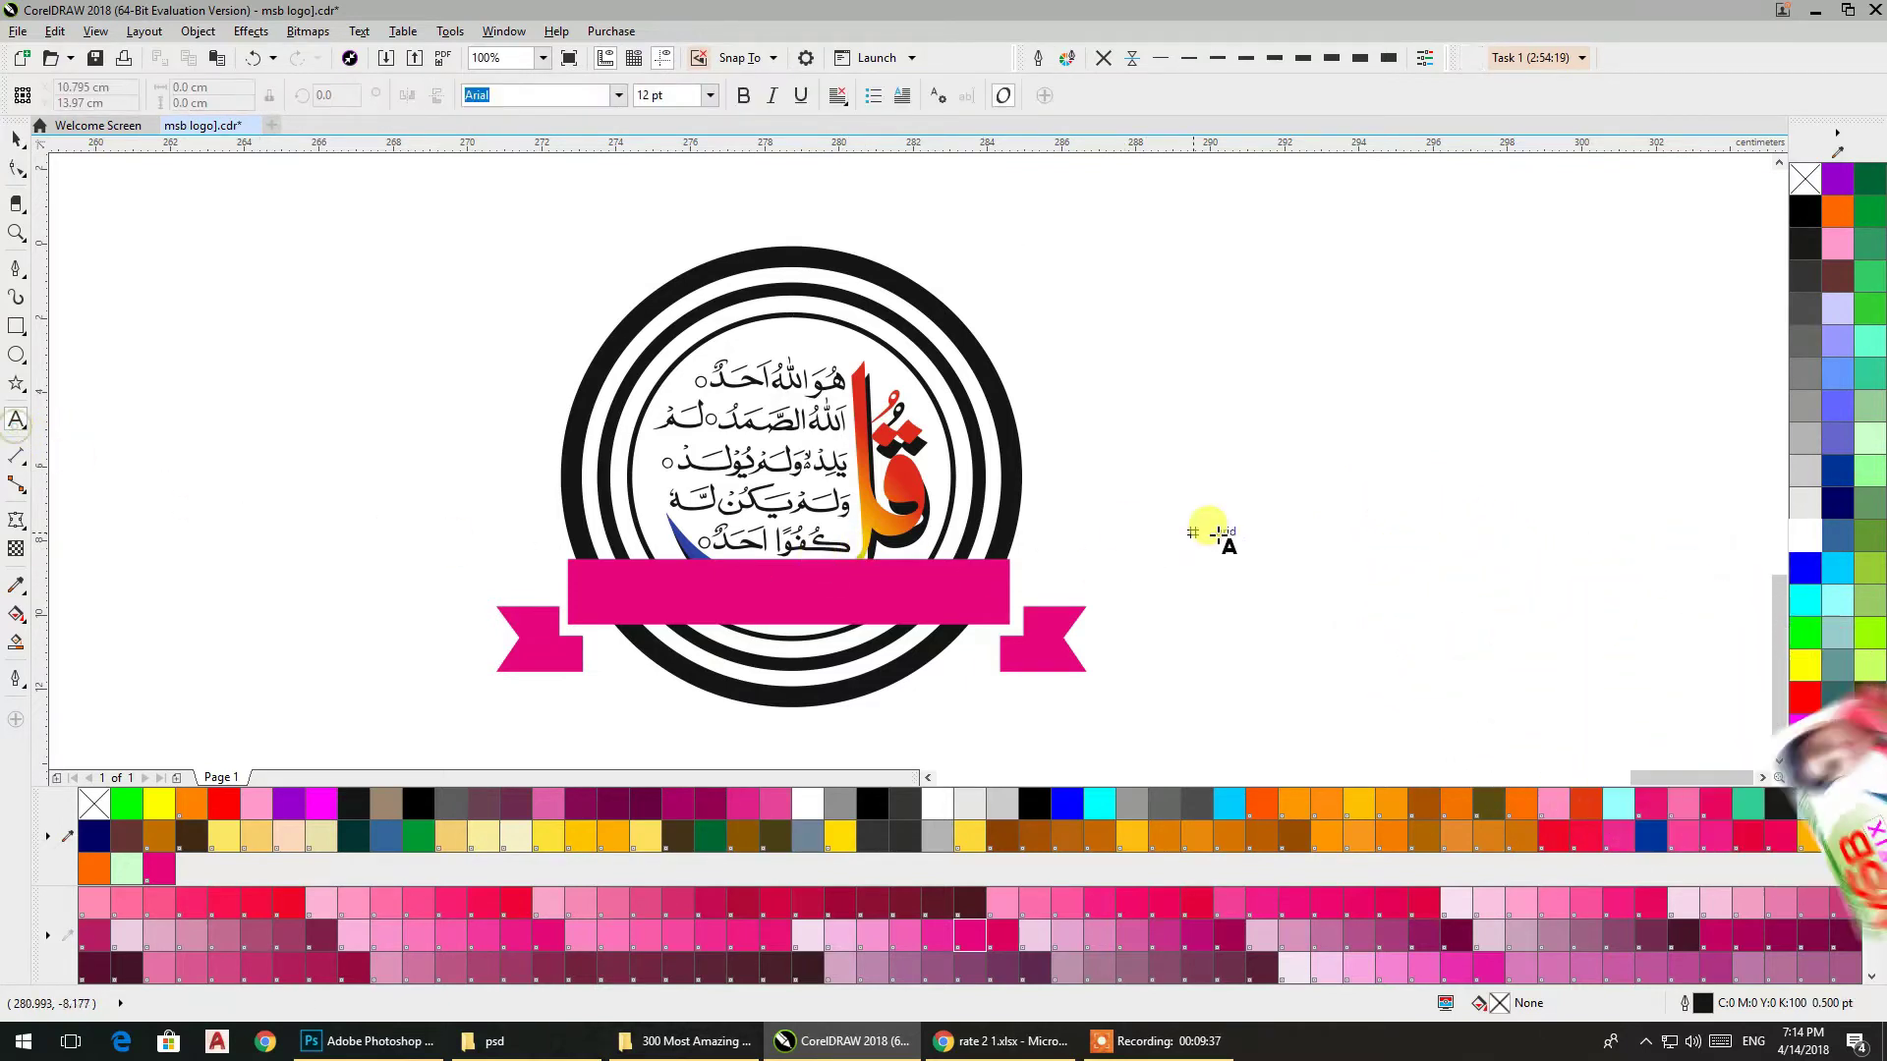
{"action": "left_click", "coordinate": [1318, 523]}
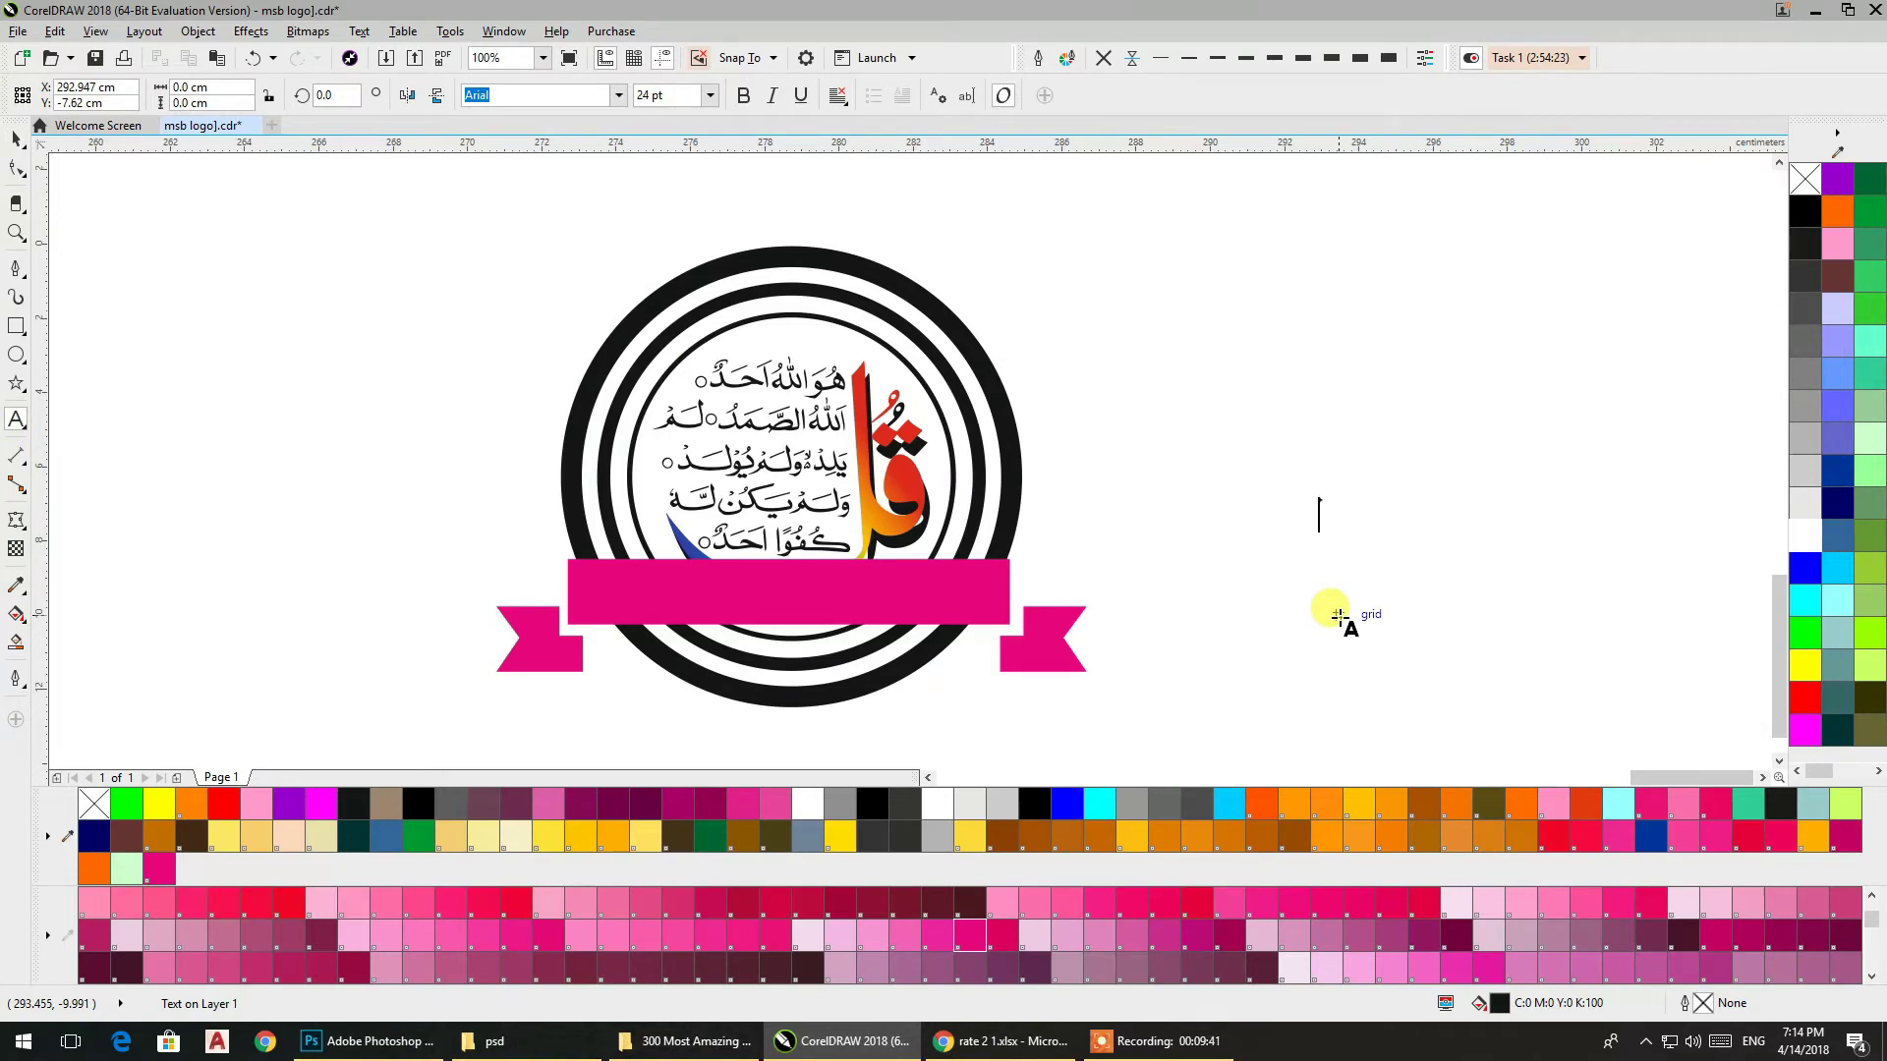
{"action": "type", "text": "Stamp "}
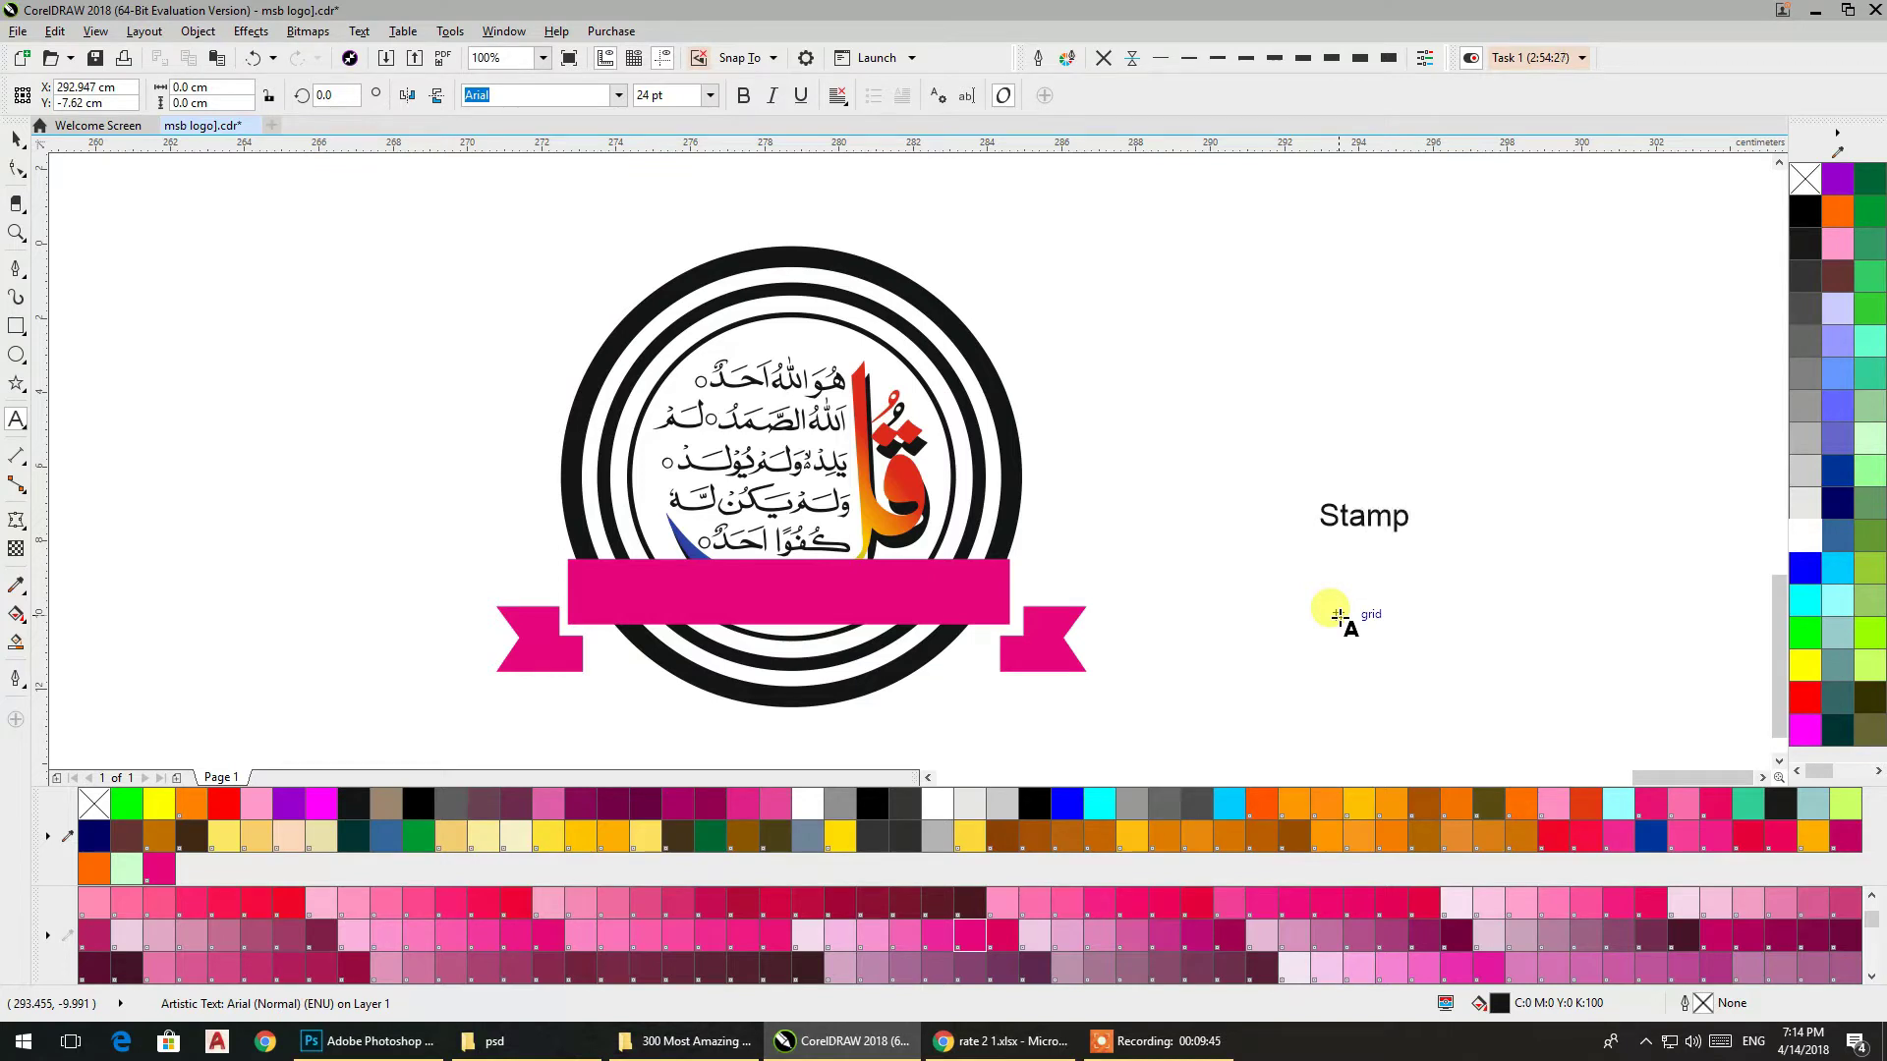
{"action": "type", "text": "MockUp"}
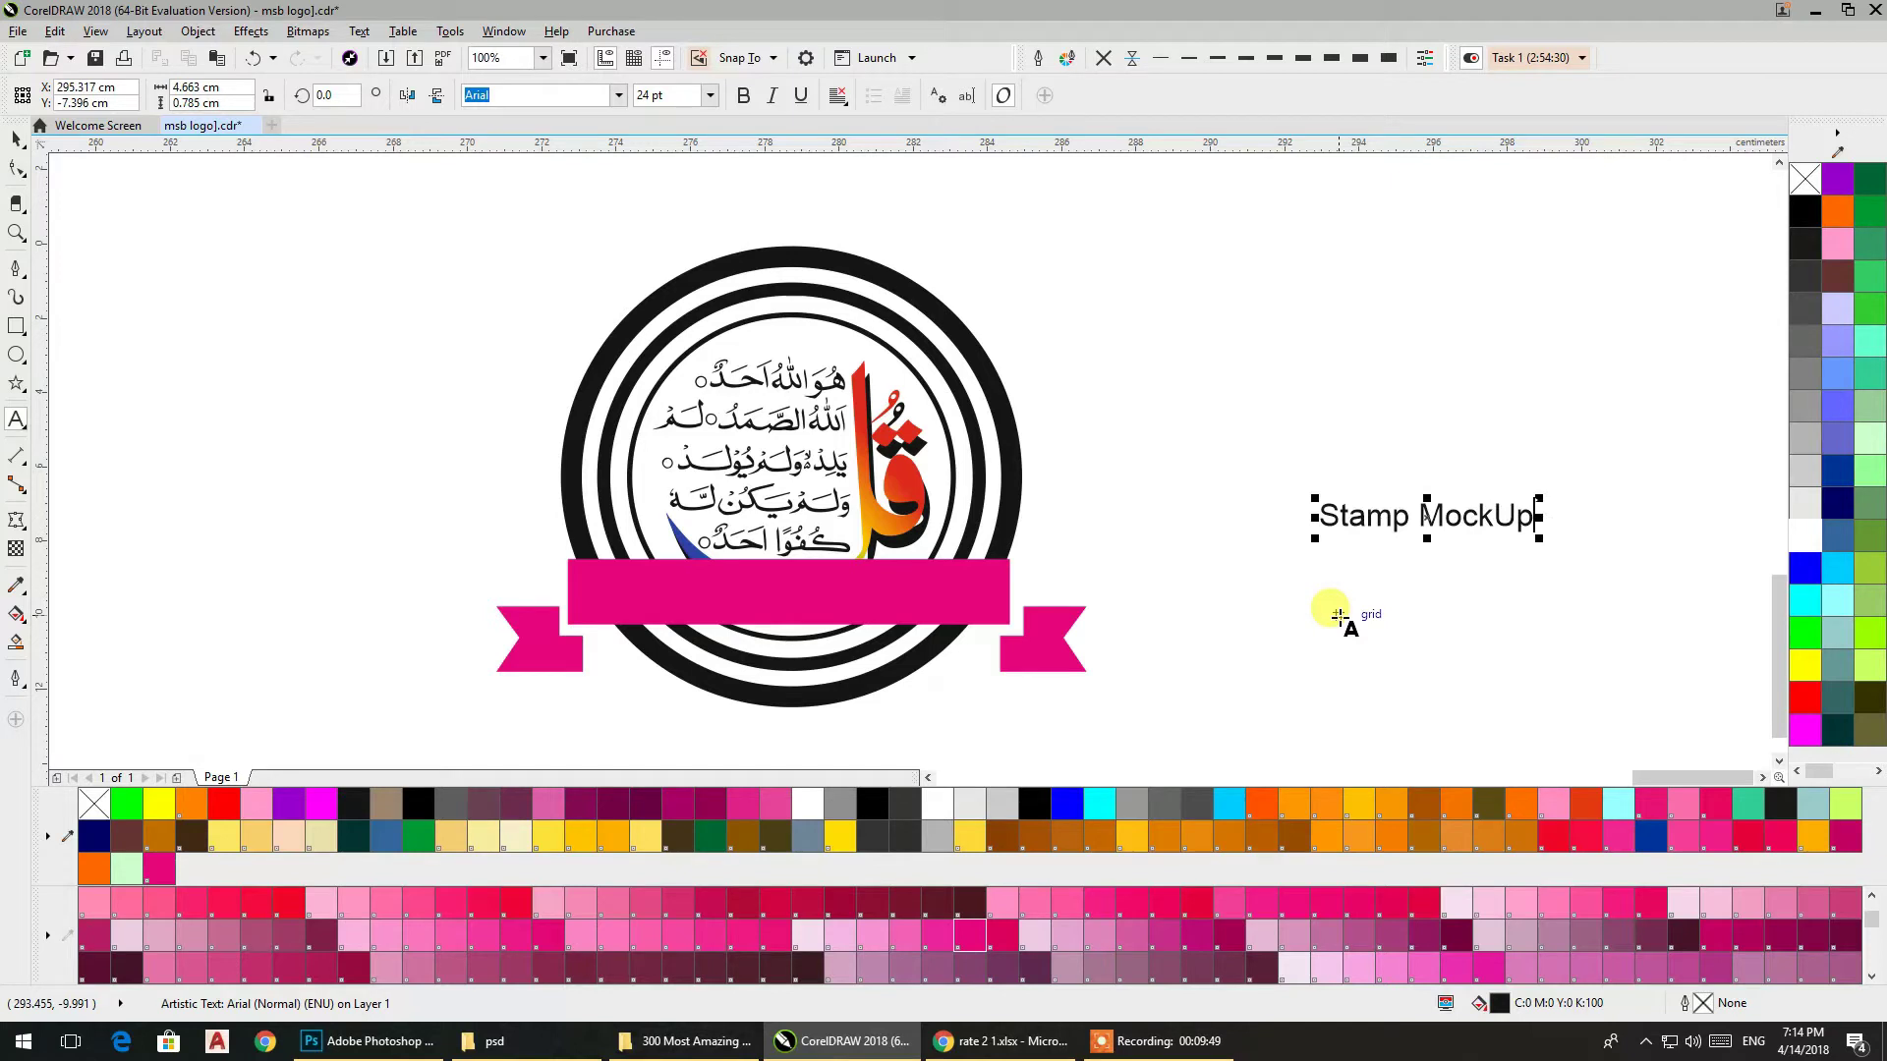
{"action": "left_click", "coordinate": [16, 144]}
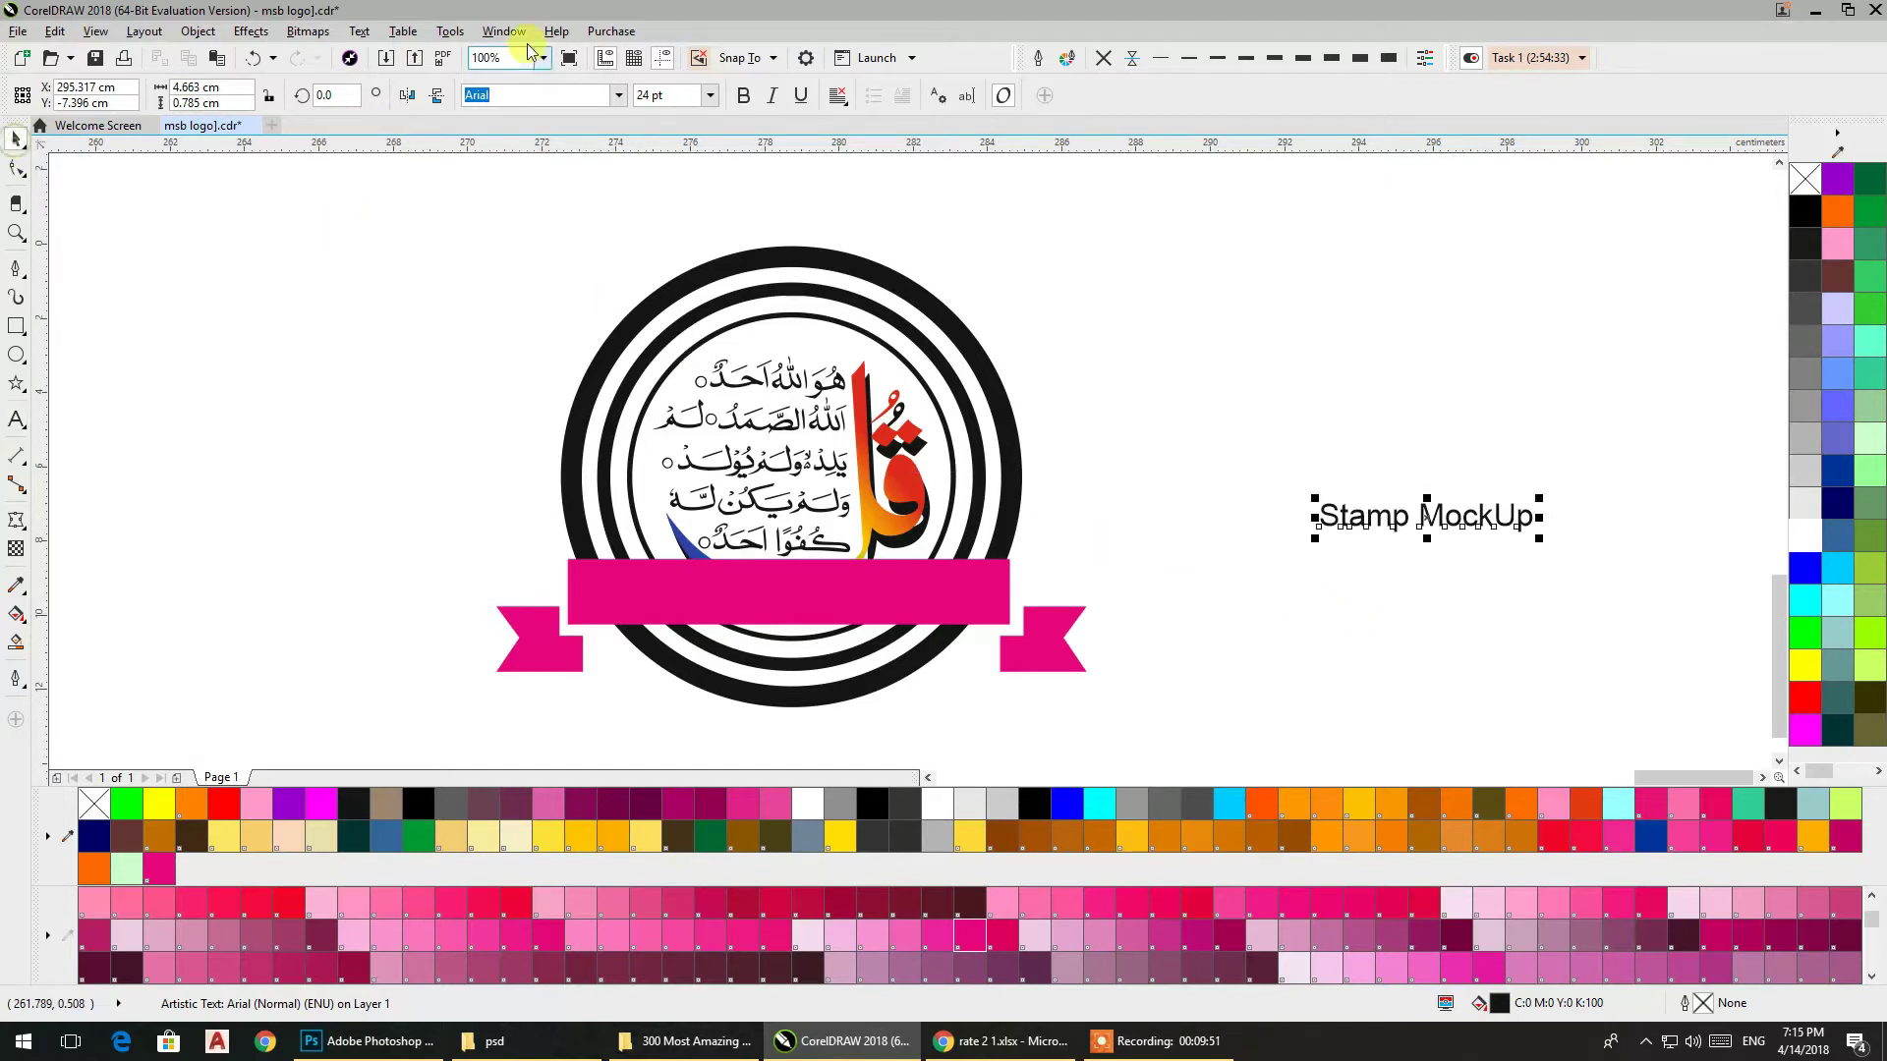
Change the text's case to UPPERCASE
{"action": "left_click", "coordinate": [360, 32]}
{"action": "mouse_move", "coordinate": [404, 480]}
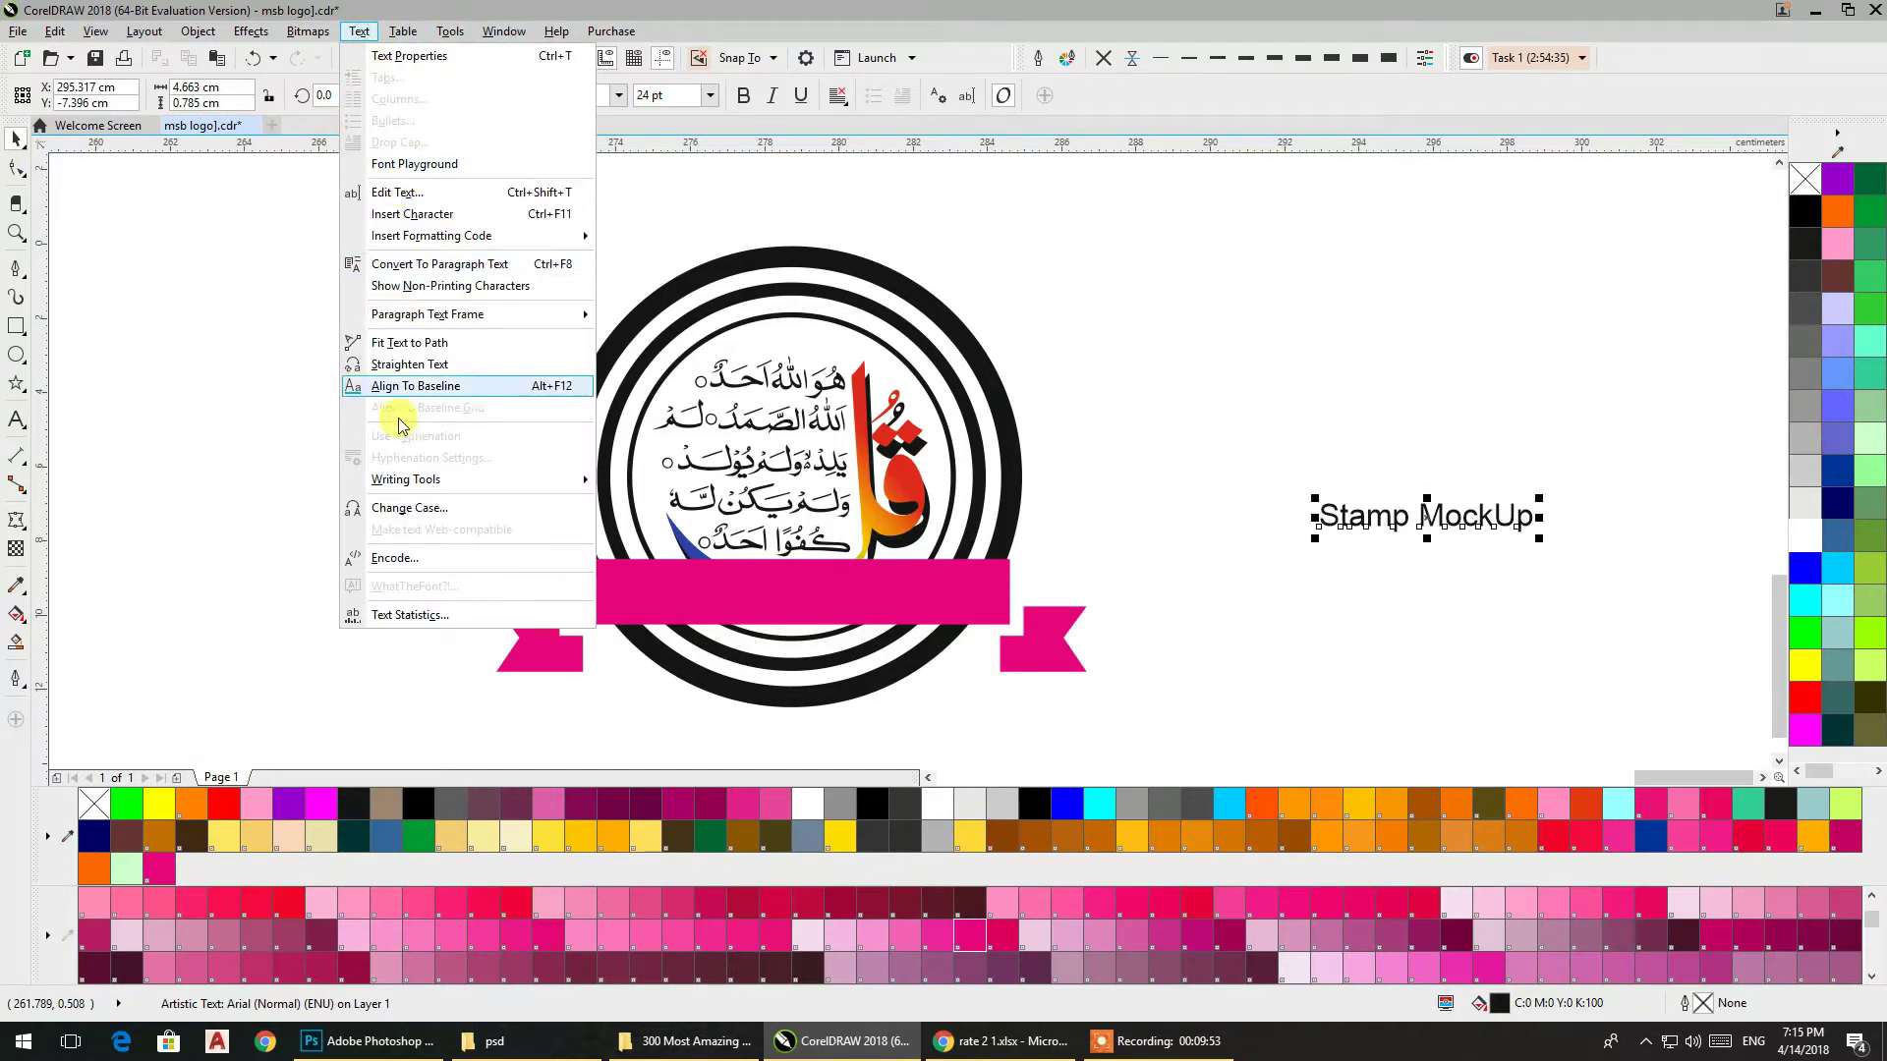
{"action": "left_click", "coordinate": [409, 508]}
{"action": "left_click", "coordinate": [845, 504]}
{"action": "left_click", "coordinate": [851, 574]}
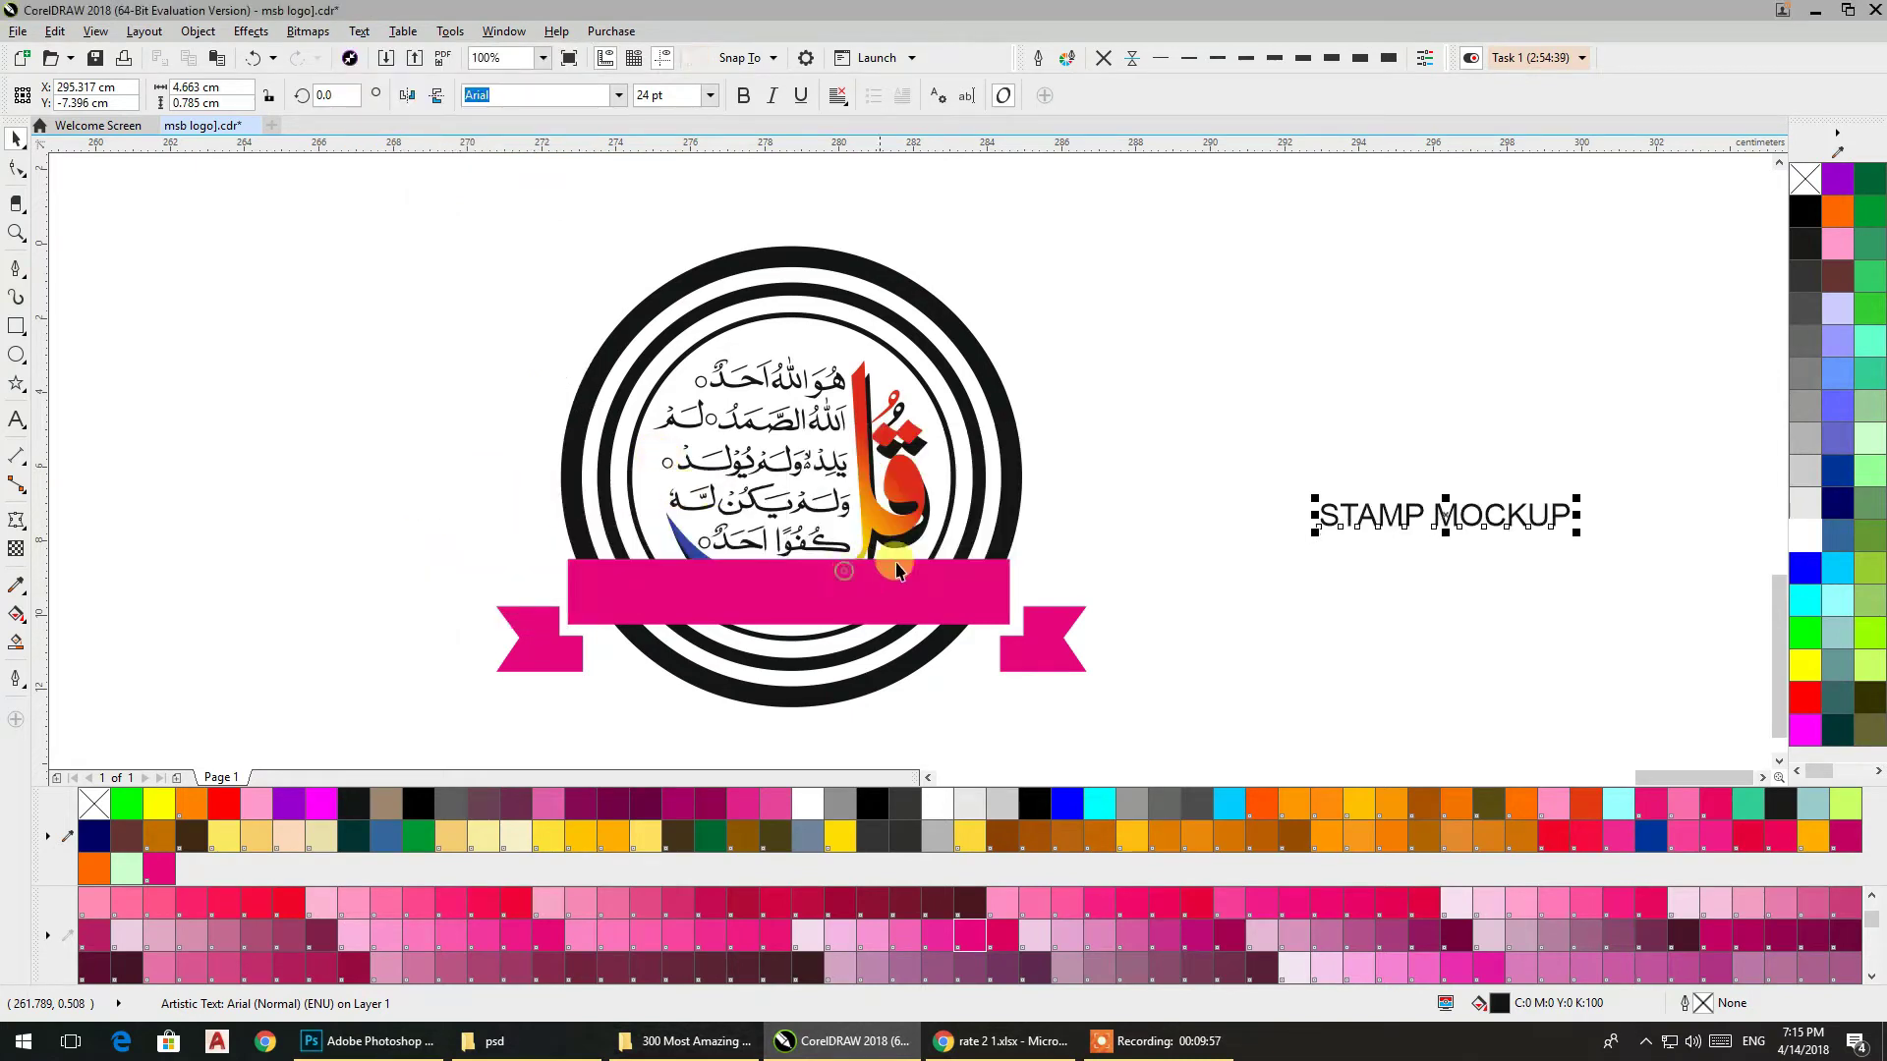
Move STAMP MOCKUP onto the pink banner, enlarge it and make it bold
{"action": "mouse_move", "coordinate": [1445, 520]}
{"action": "left_mouse_down"}
{"action": "mouse_move", "coordinate": [914, 588]}
{"action": "mouse_move", "coordinate": [707, 581]}
{"action": "left_mouse_up"}
{"action": "left_click_drag", "start_coordinate": [837, 602], "coordinate": [1005, 632]}
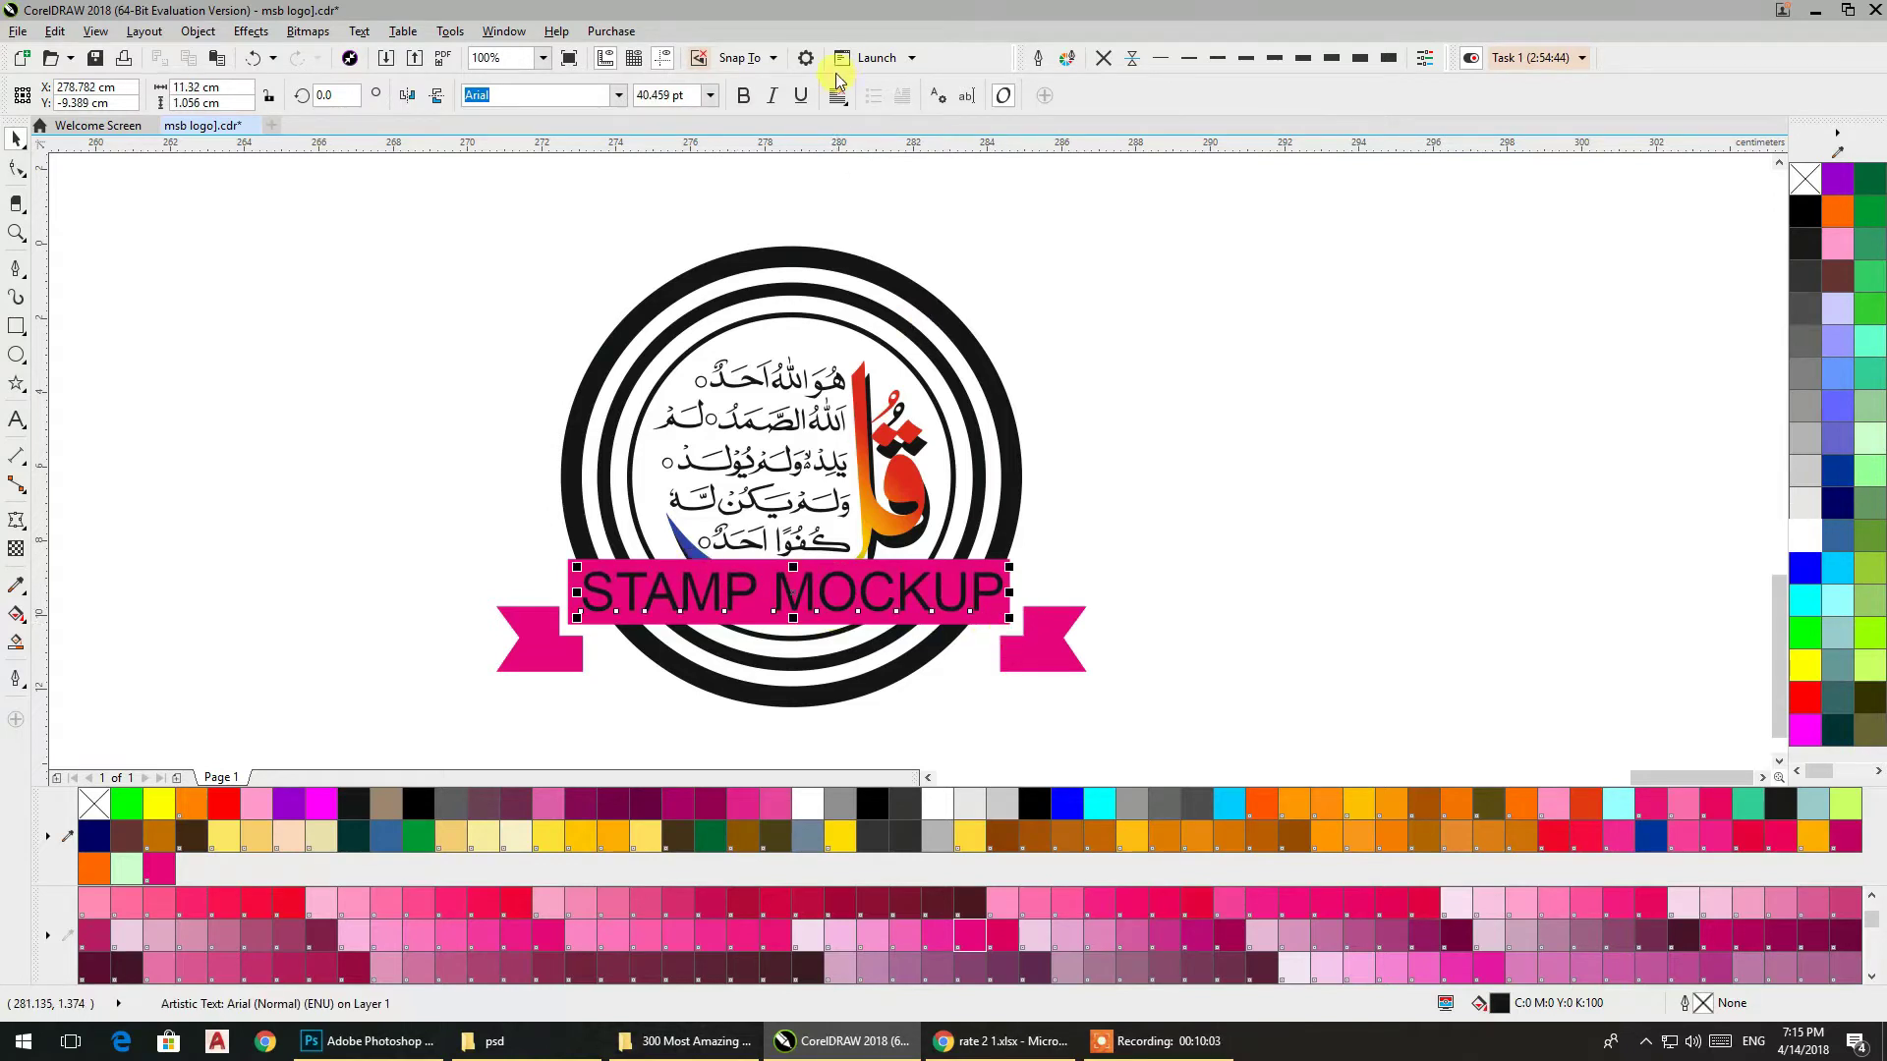
{"action": "left_click", "coordinate": [744, 96]}
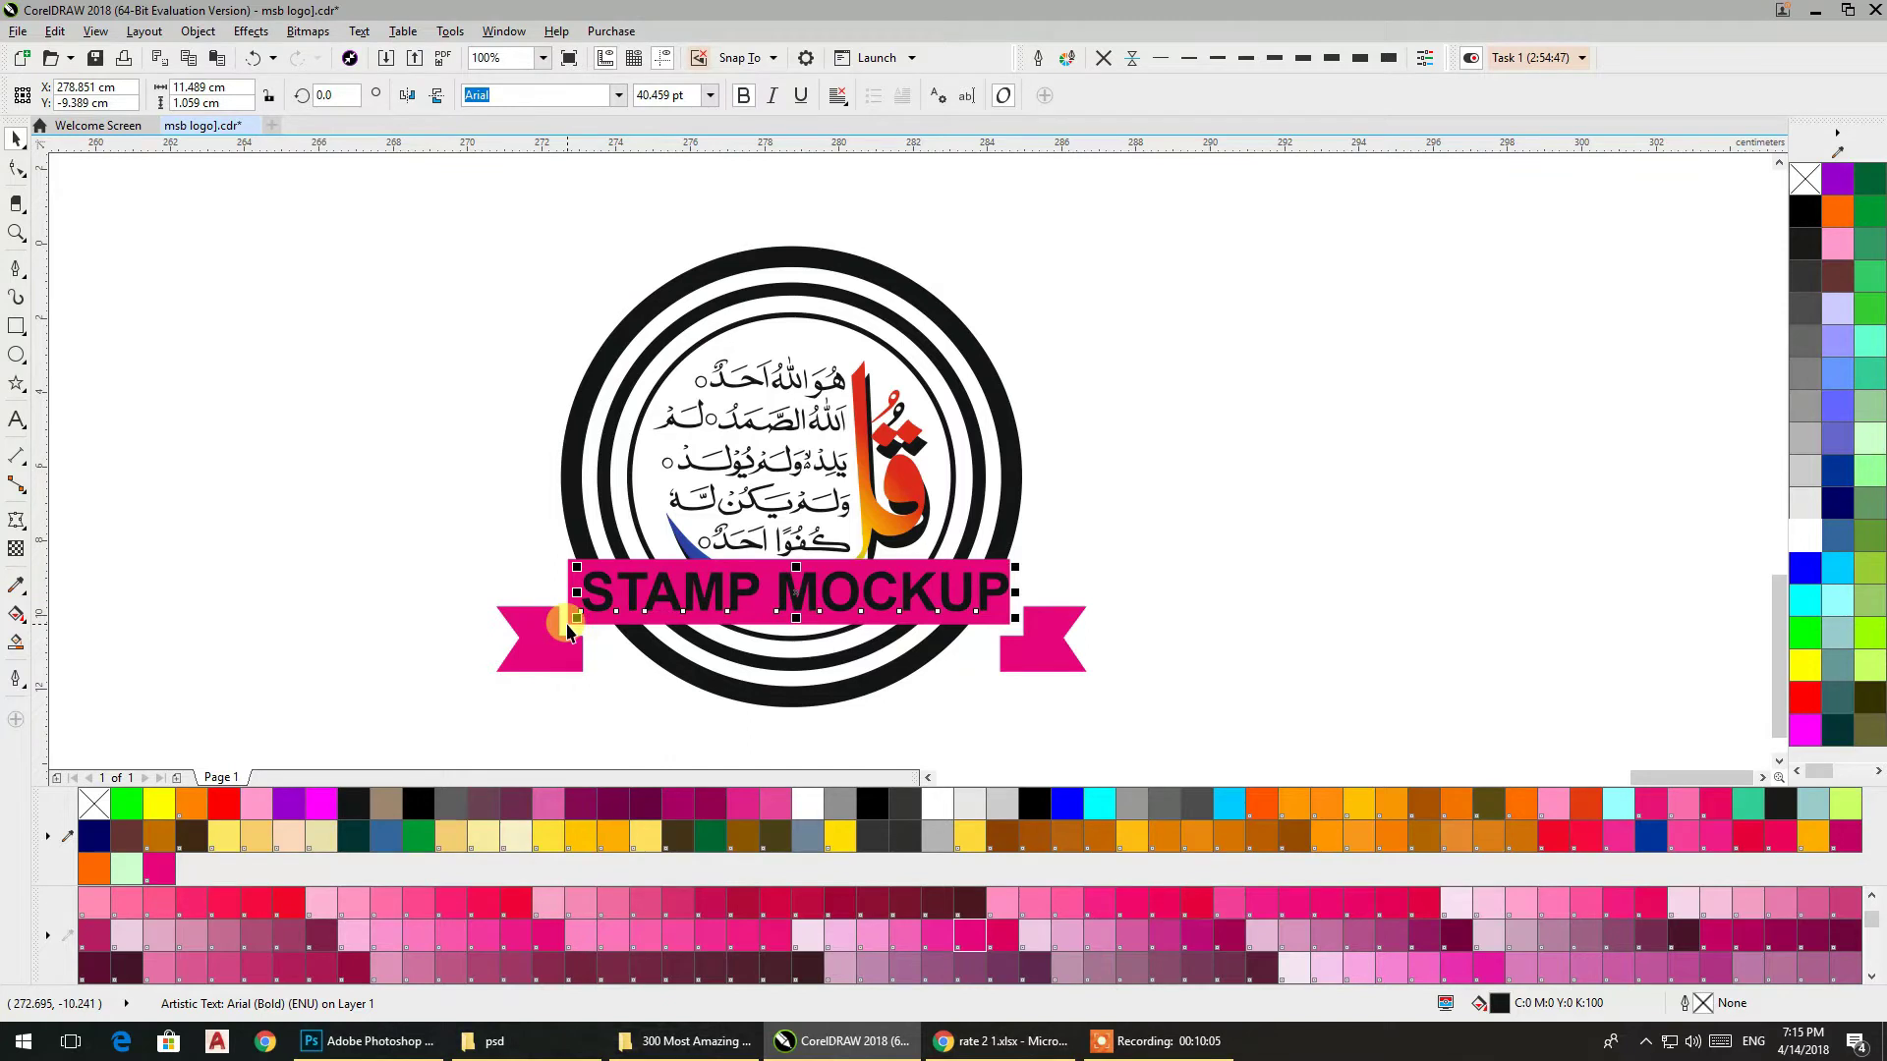
Lower the text over the banner and bring it in front of the ring with Ctrl+Up
{"action": "left_click", "coordinate": [559, 657], "text": "shift"}
{"action": "left_click", "coordinate": [736, 587]}
{"action": "left_click_drag", "start_coordinate": [737, 587], "coordinate": [732, 610]}
{"action": "left_click", "coordinate": [1124, 570]}
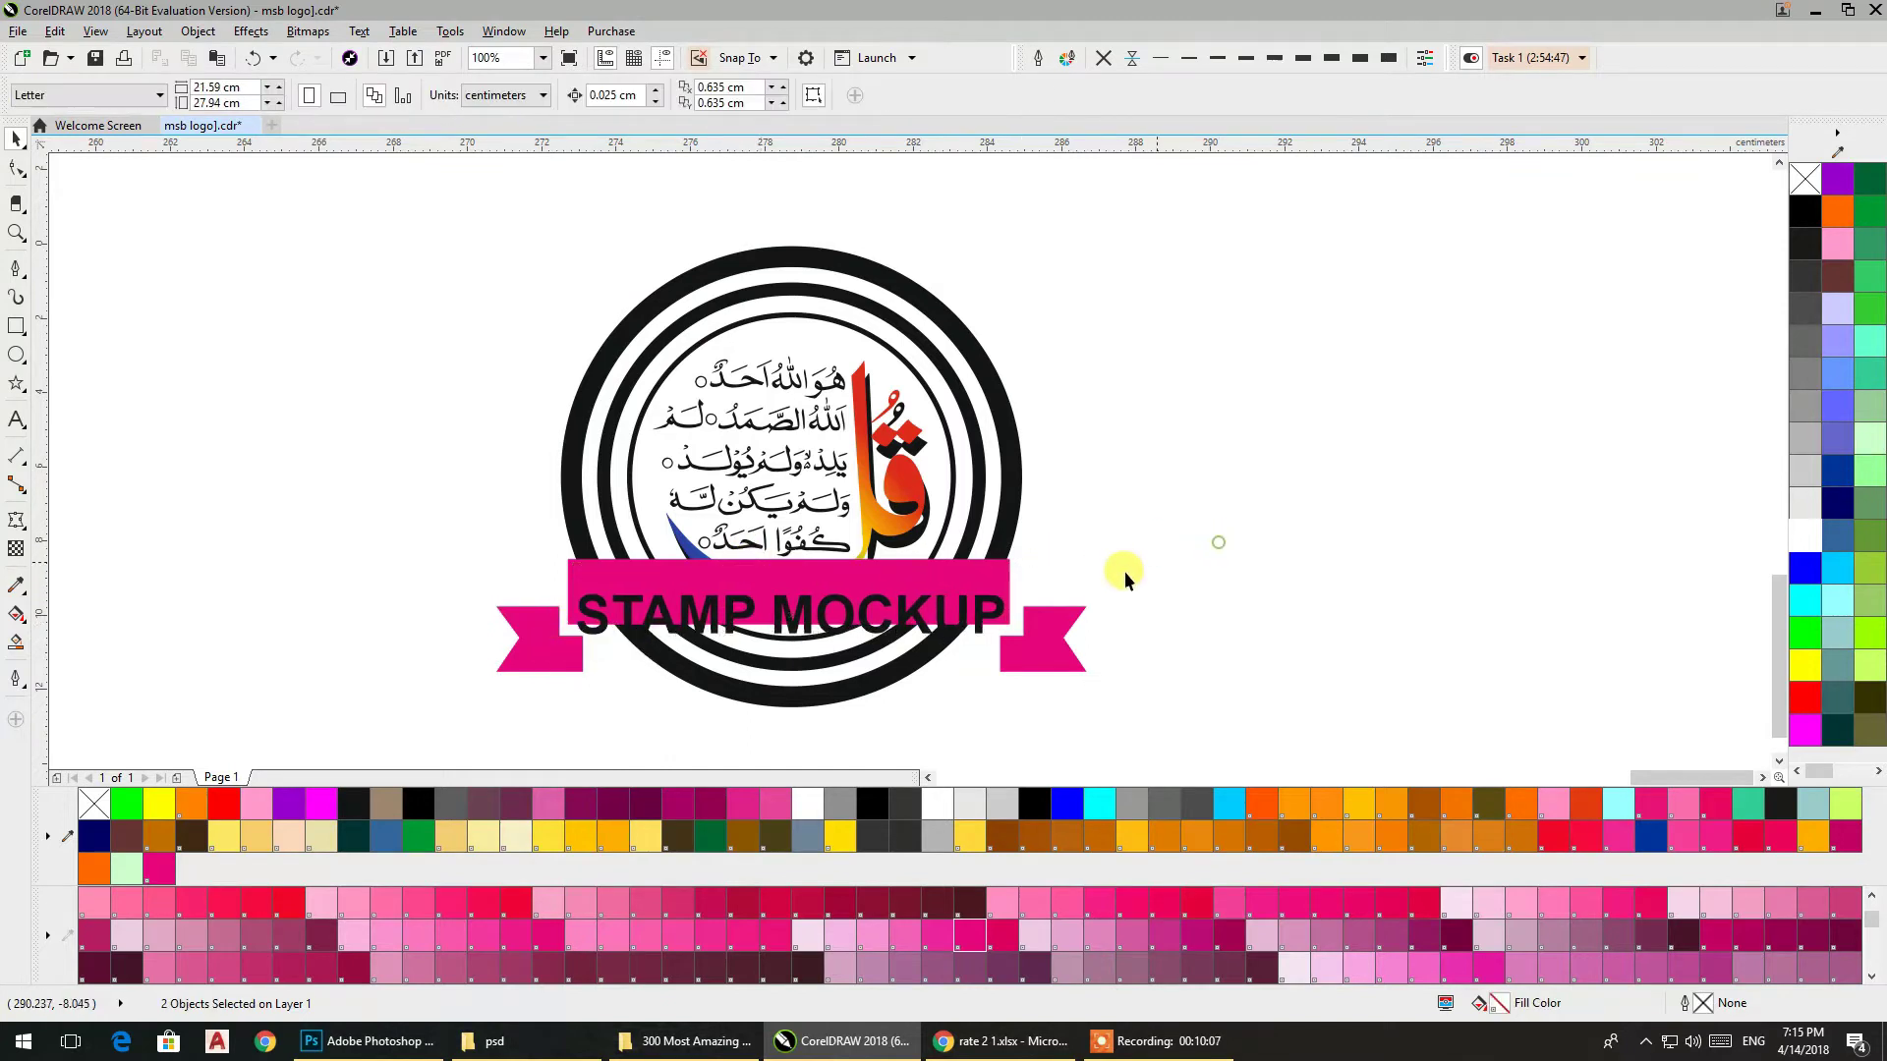
{"action": "left_click", "coordinate": [974, 623]}
{"action": "key", "text": "ctrl+Up"}
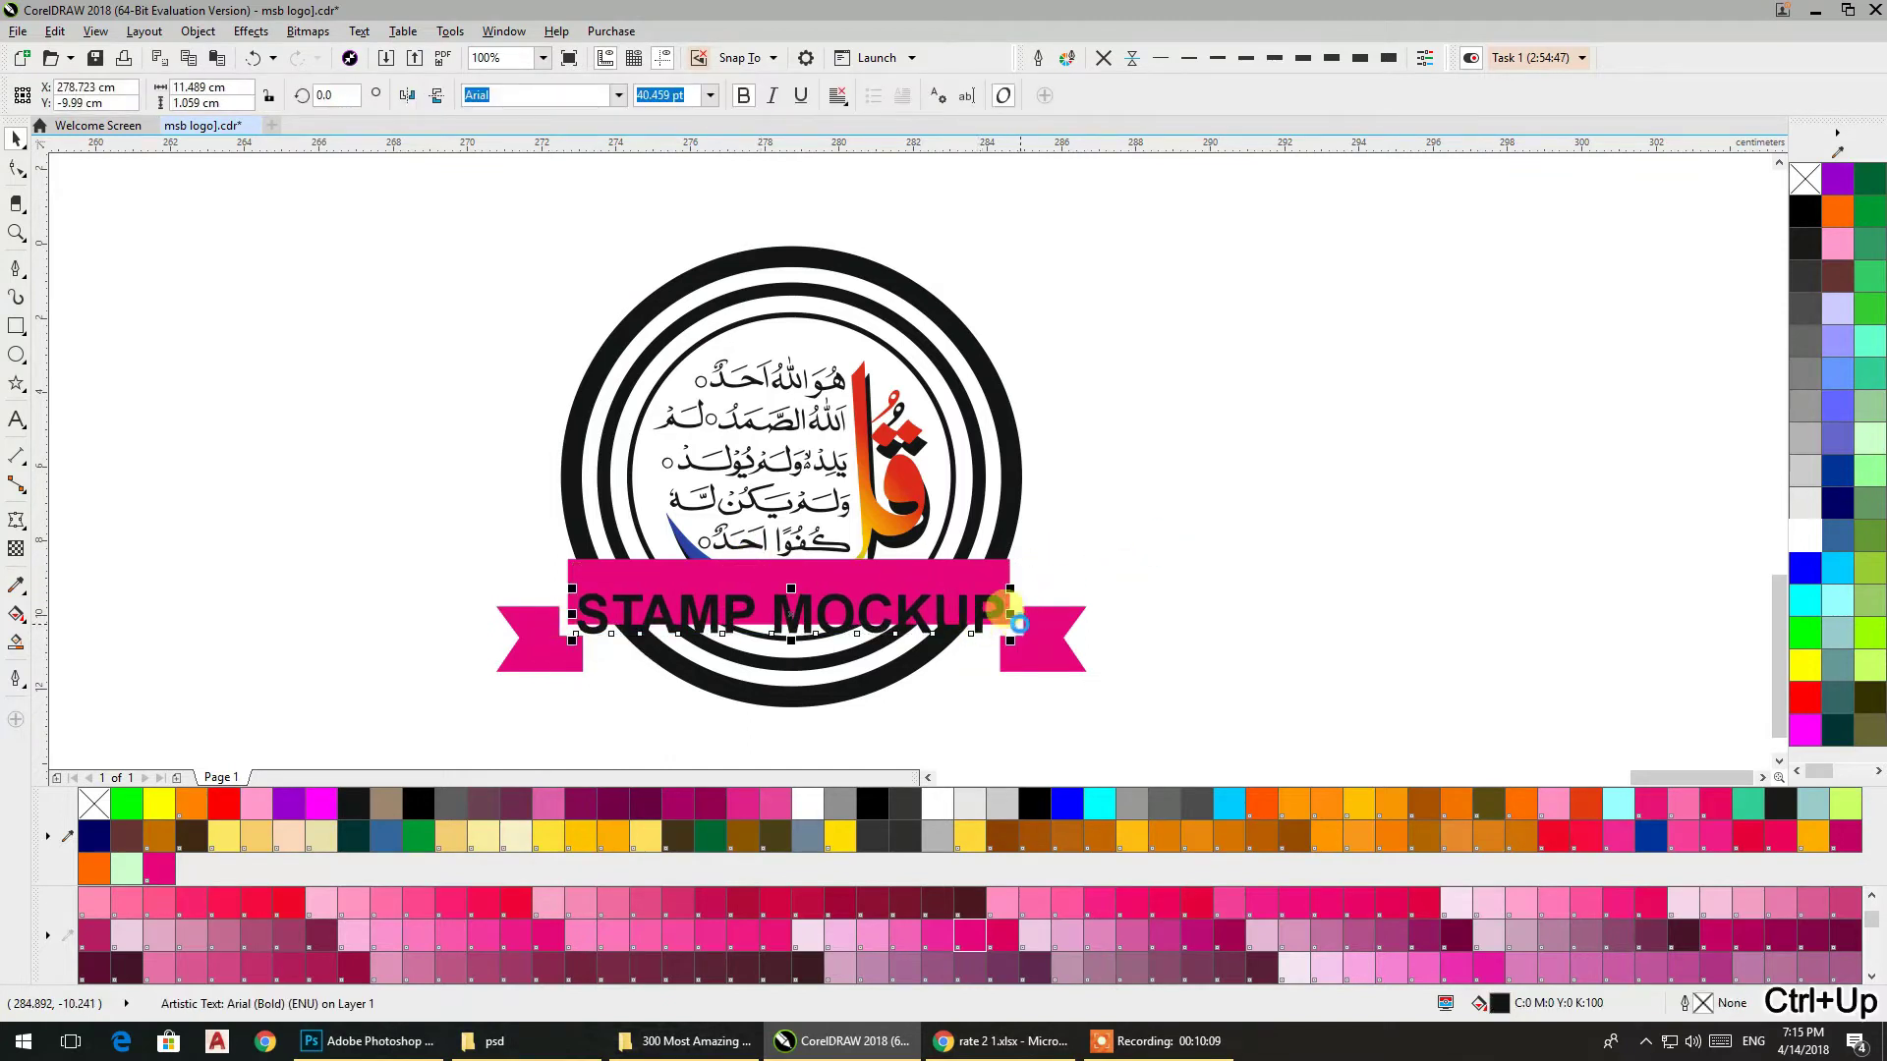
Nudge STAMP MOCKUP up onto the banner and colour it white
{"action": "left_click_drag", "start_coordinate": [789, 611], "coordinate": [787, 594]}
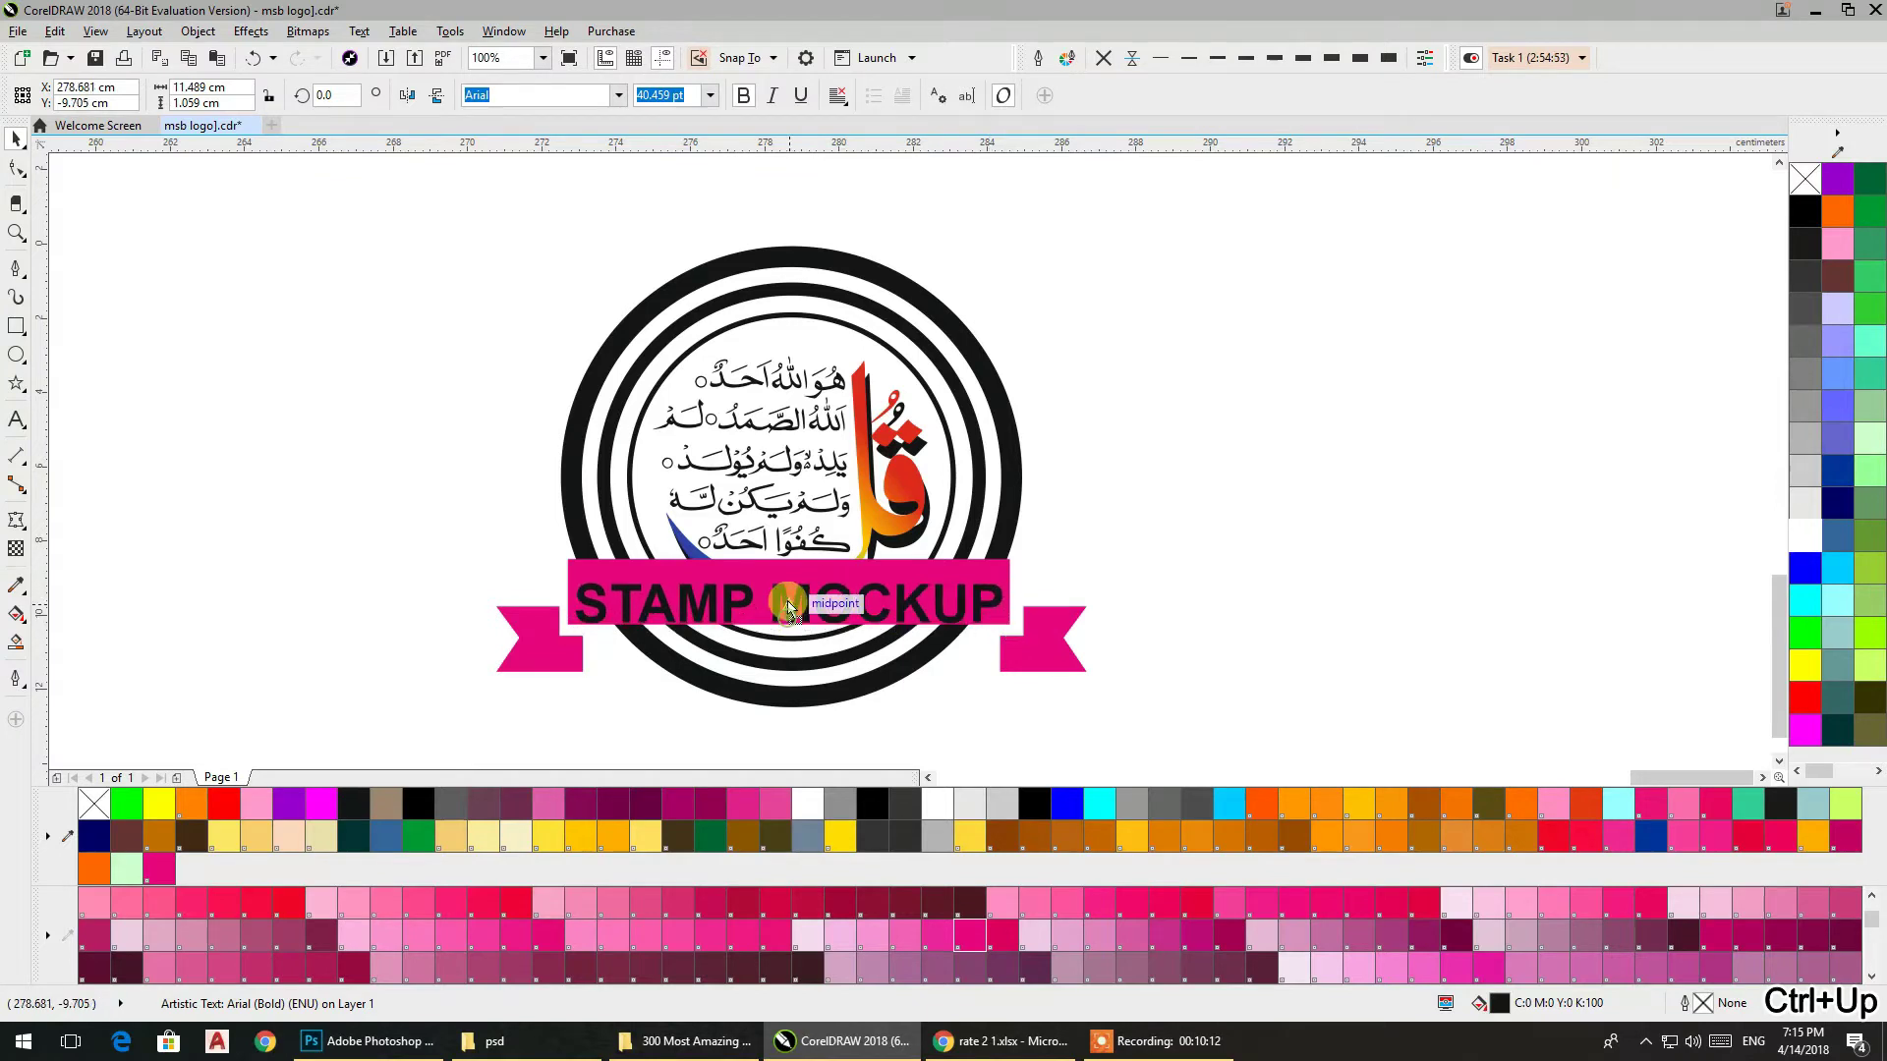
{"action": "left_click", "coordinate": [1113, 539]}
{"action": "scroll", "coordinate": [829, 607], "scroll_direction": "up", "scroll_amount": 1}
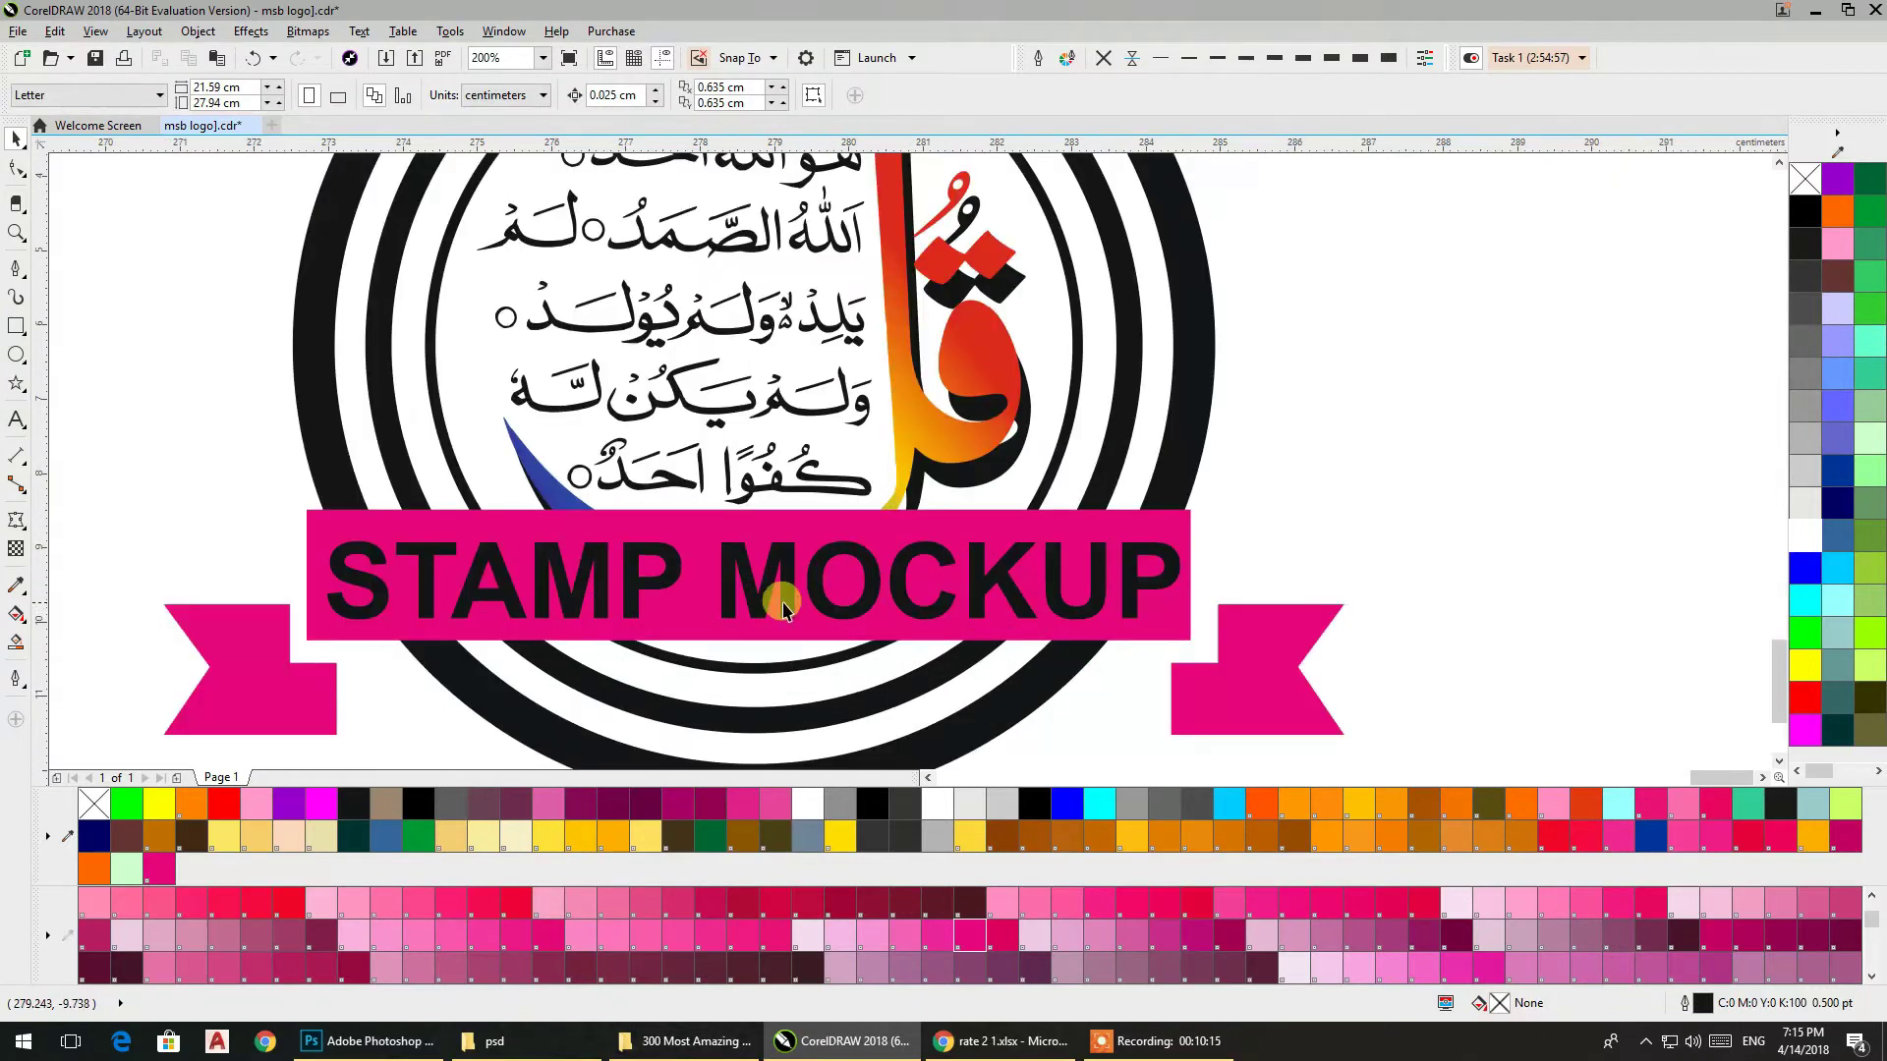
{"action": "left_click", "coordinate": [964, 604]}
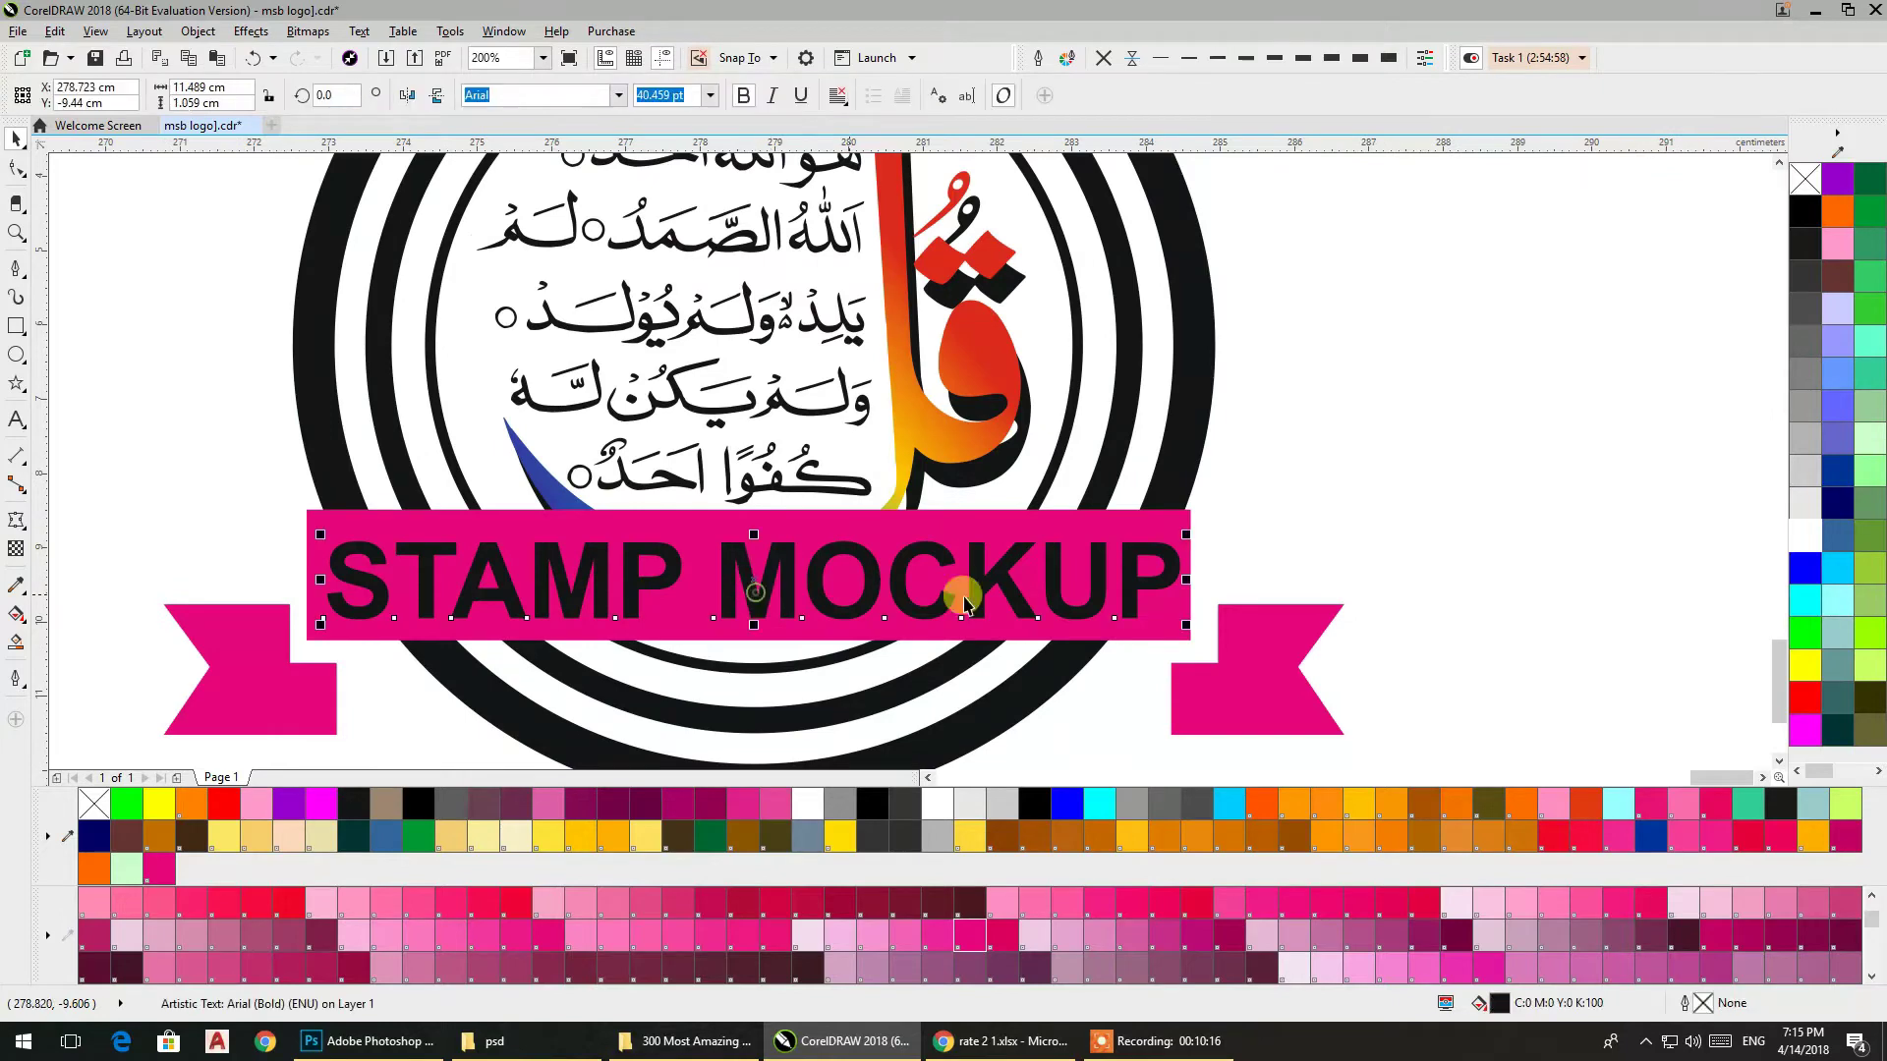
{"action": "left_click", "coordinate": [1805, 536]}
{"action": "left_click", "coordinate": [1573, 504]}
{"action": "scroll", "coordinate": [1289, 480], "scroll_direction": "down", "scroll_amount": 2}
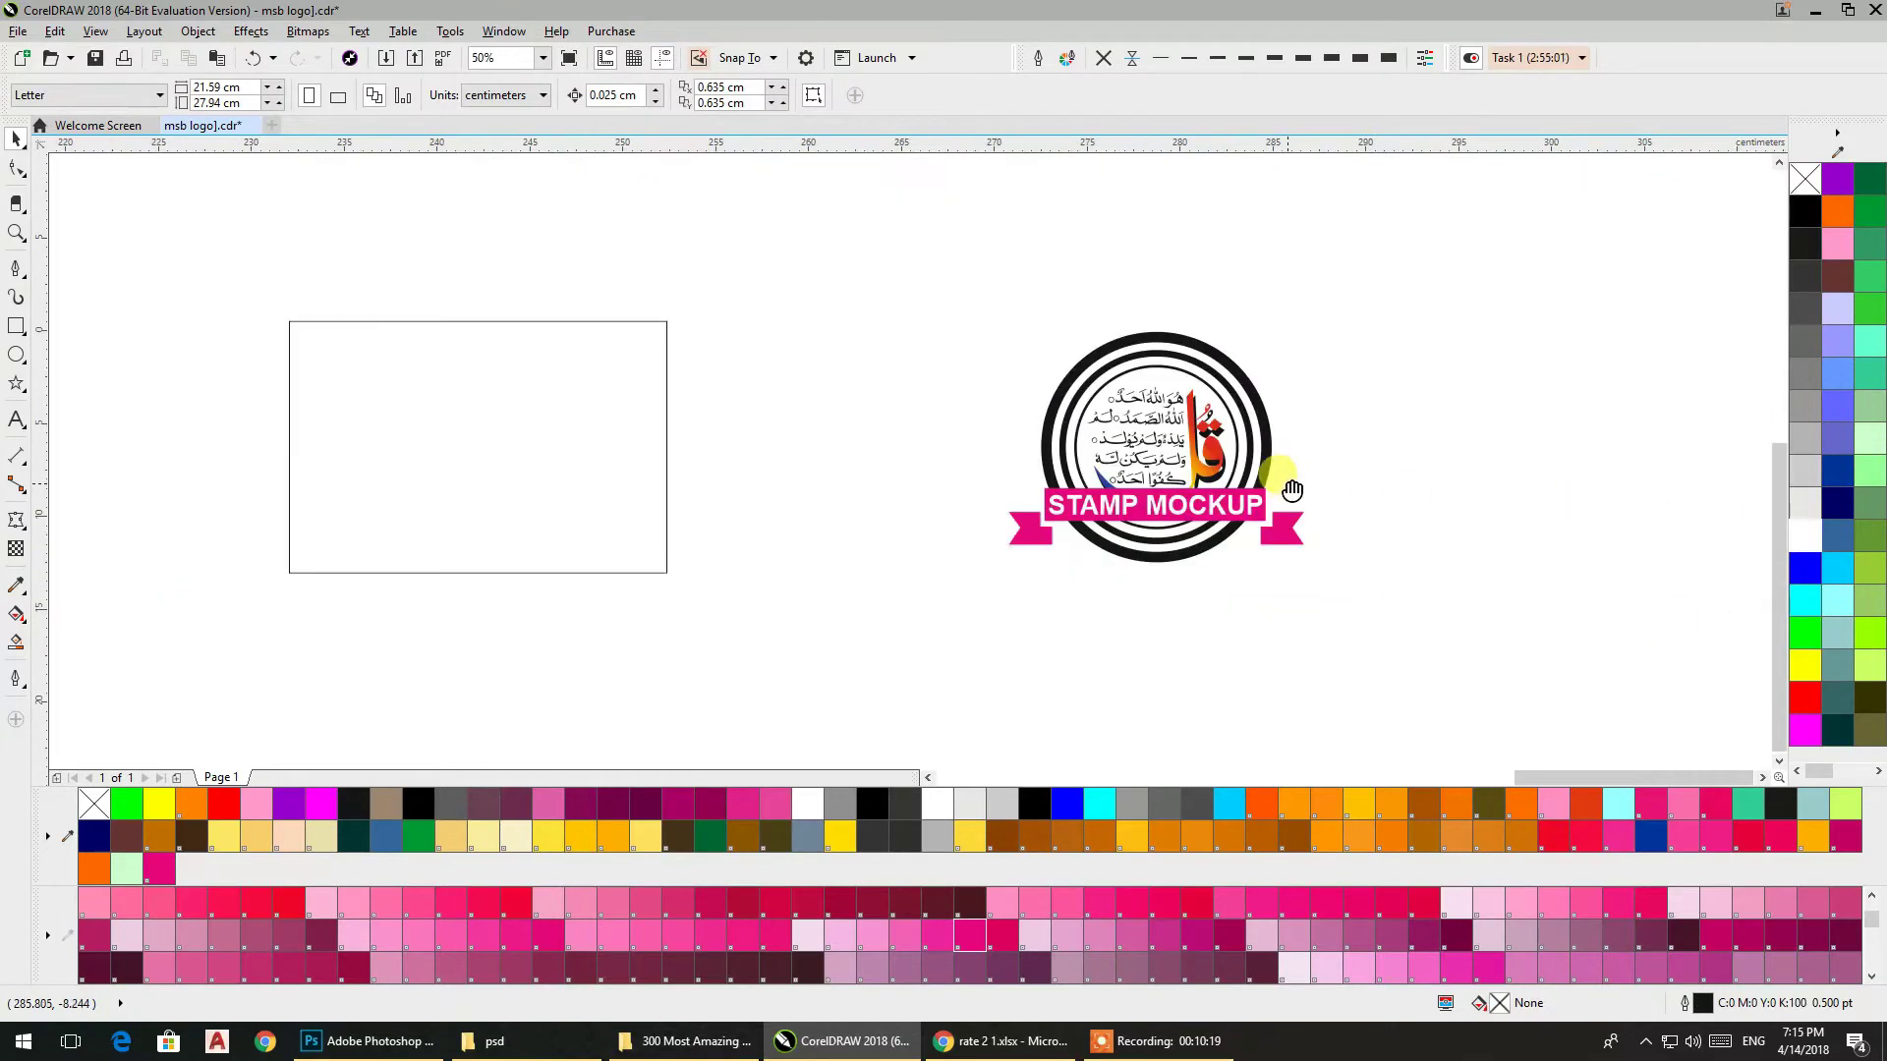
{"action": "scroll", "coordinate": [1078, 570], "scroll_direction": "up", "scroll_amount": 1}
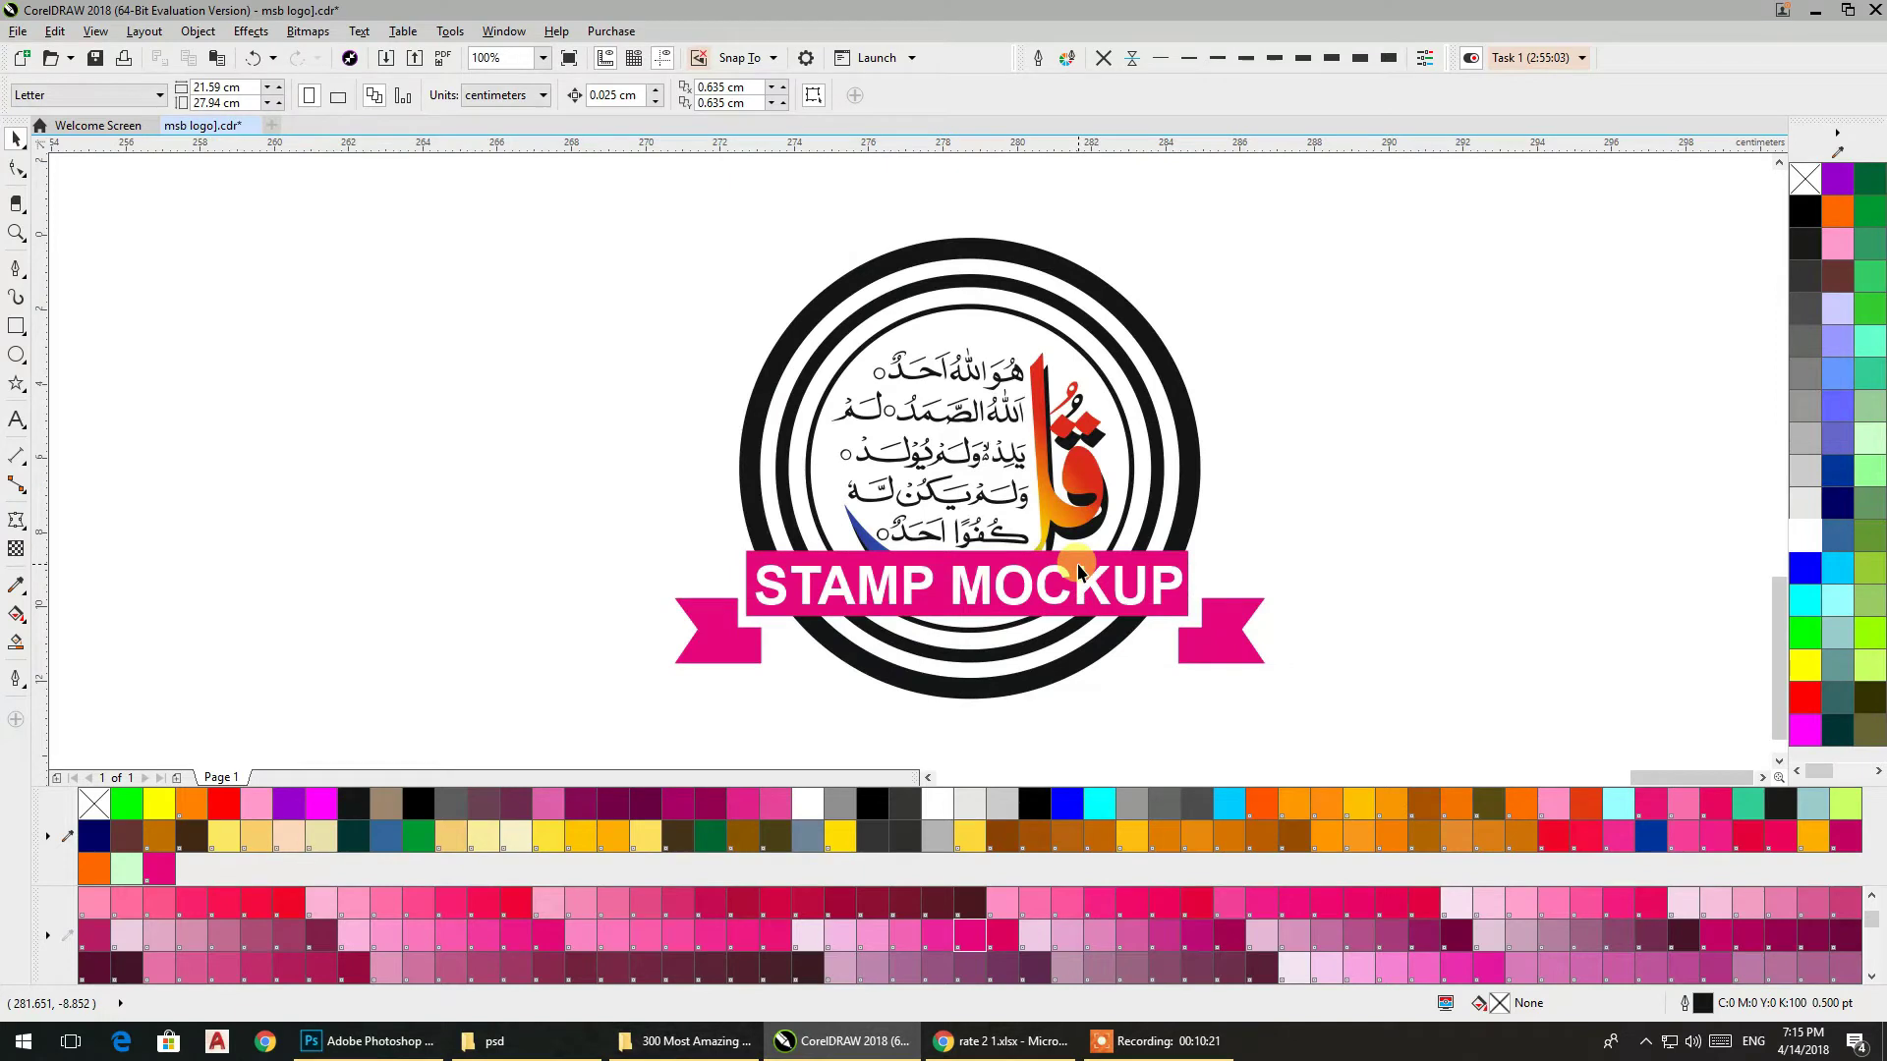
Try yellow and green for the lettering, then settle back on white
{"action": "left_click", "coordinate": [1081, 597]}
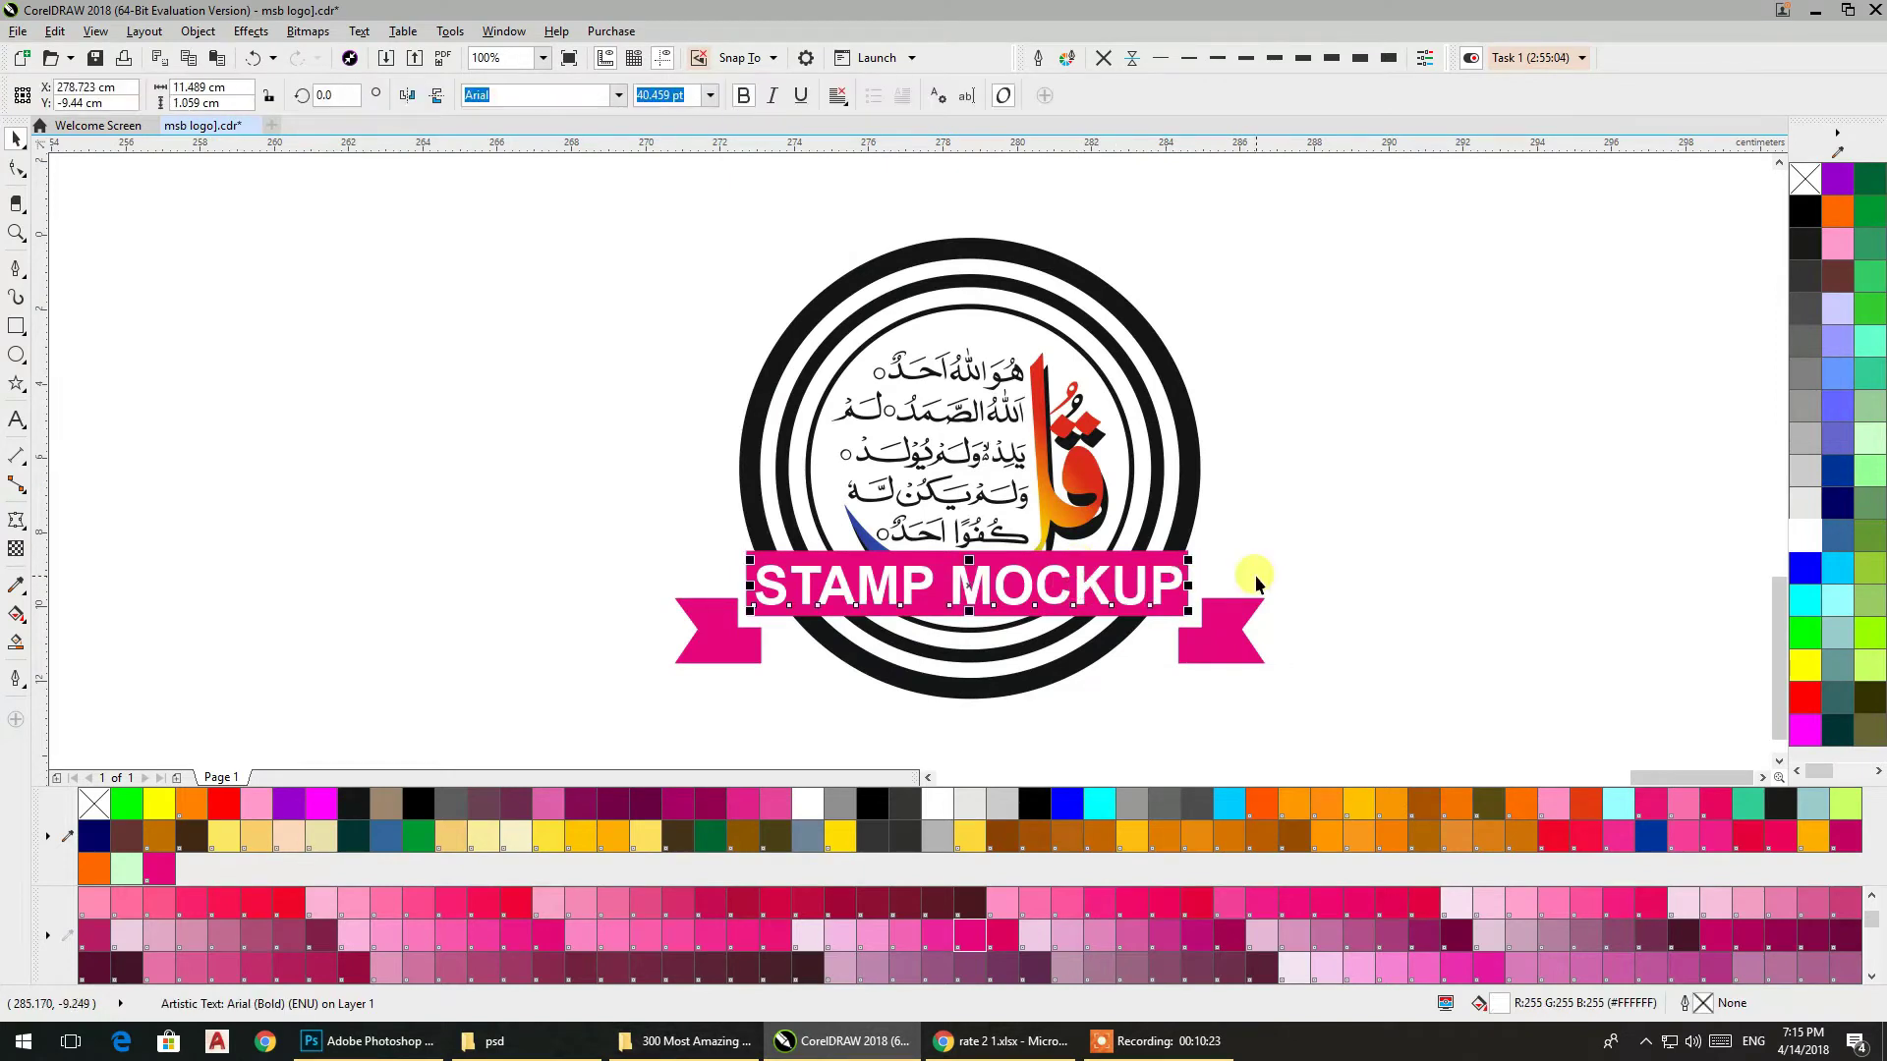
{"action": "left_click", "coordinate": [1794, 543]}
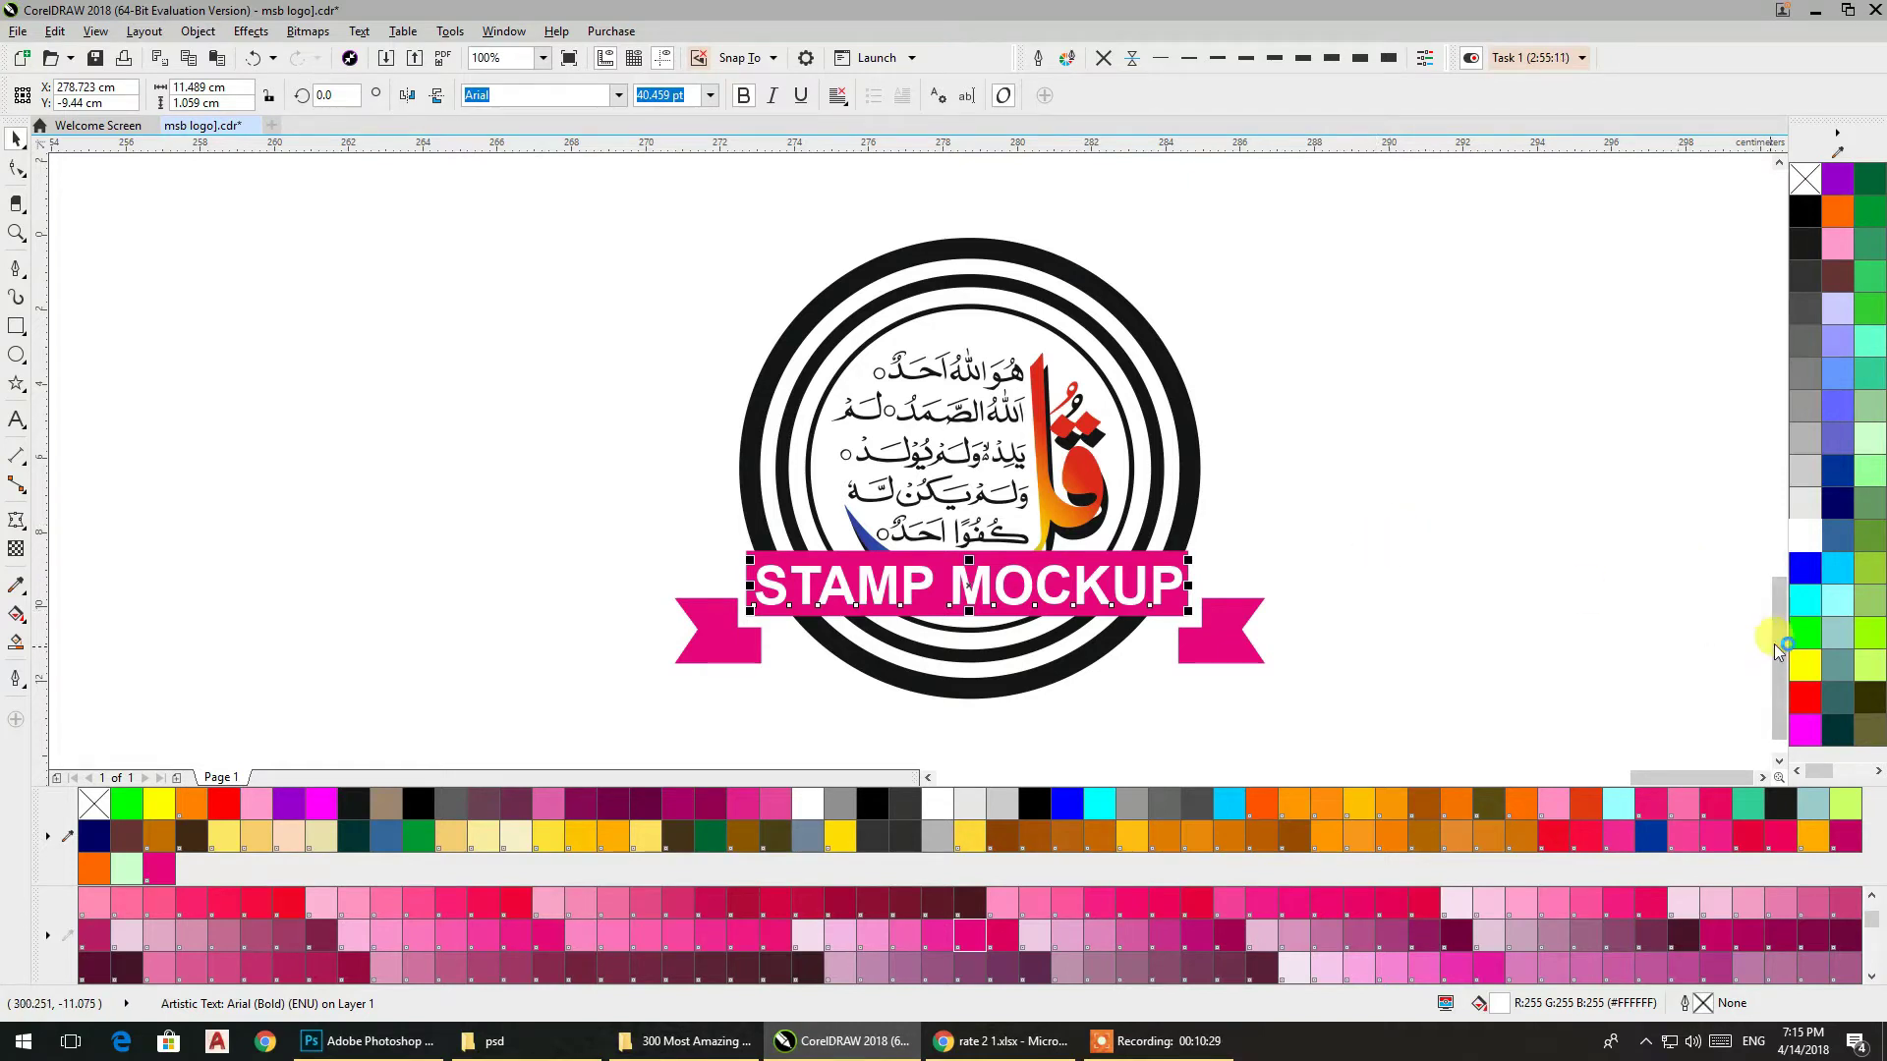
{"action": "left_click", "coordinate": [1798, 664]}
{"action": "left_click", "coordinate": [1412, 560]}
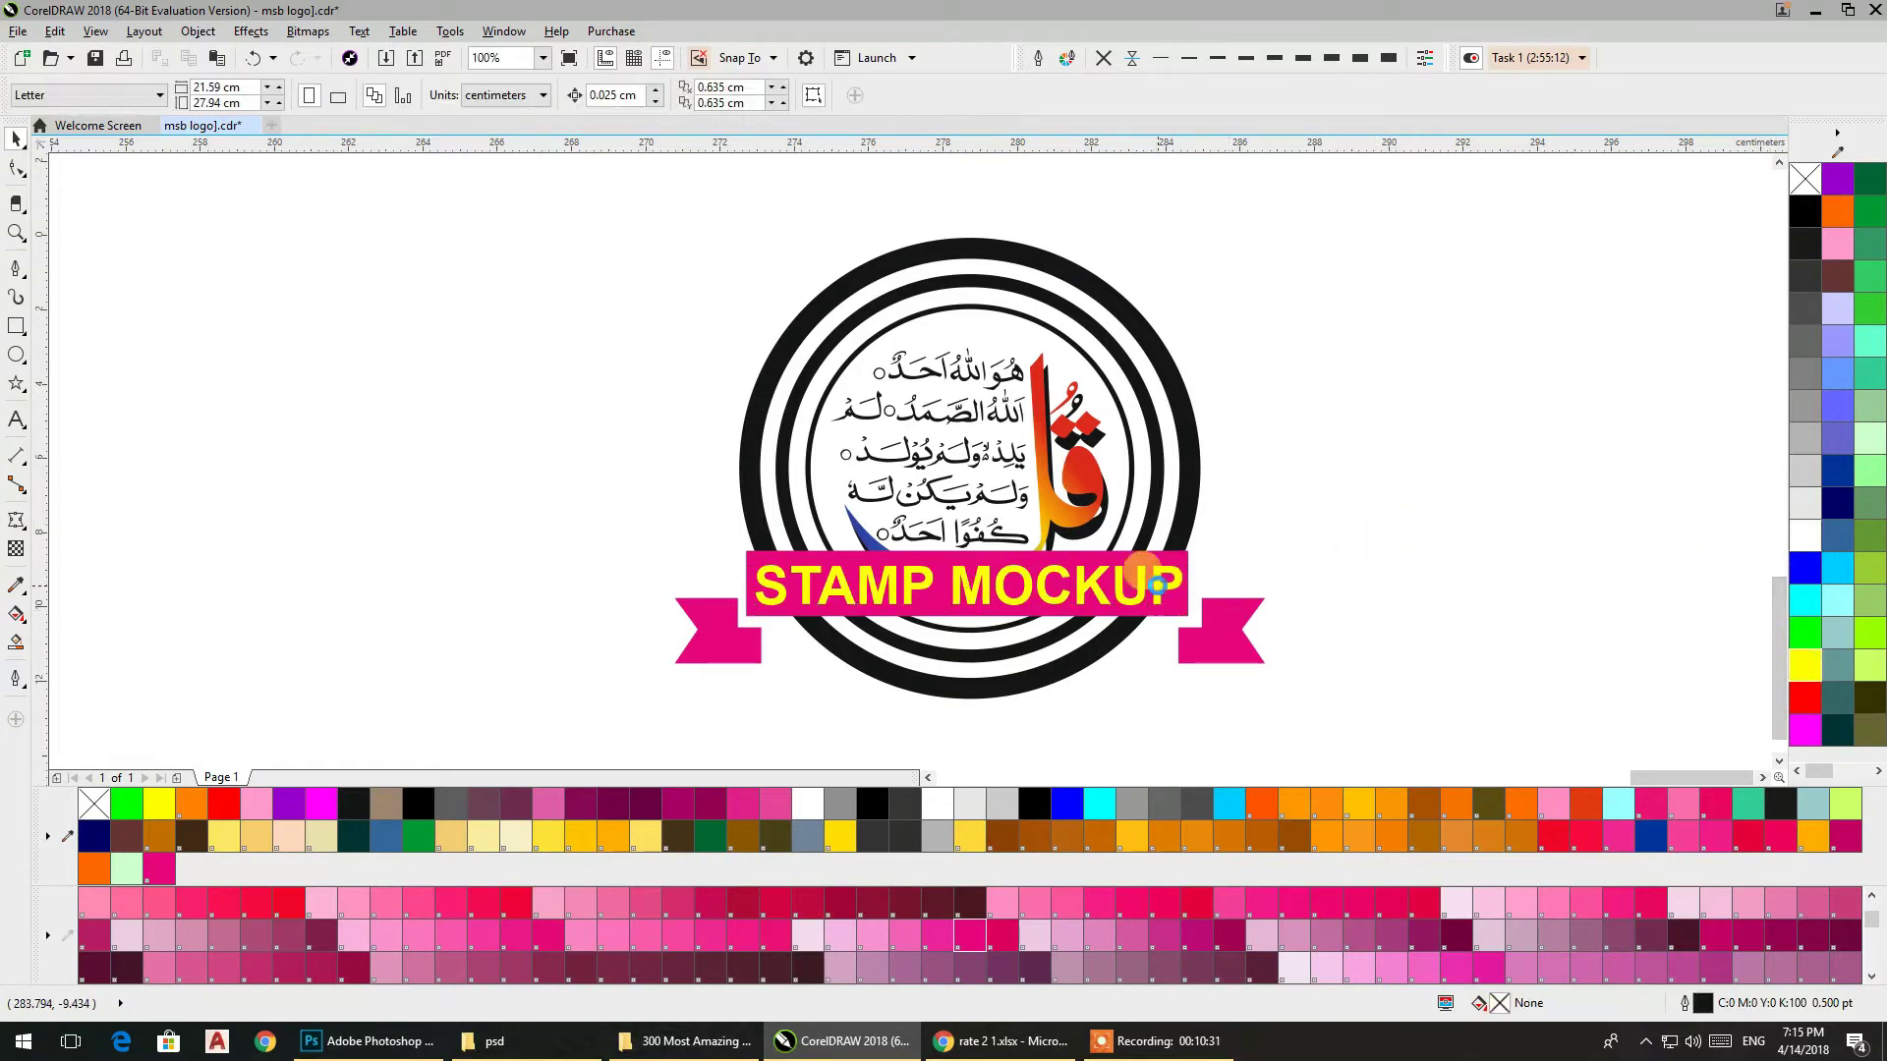
{"action": "left_click", "coordinate": [1140, 577]}
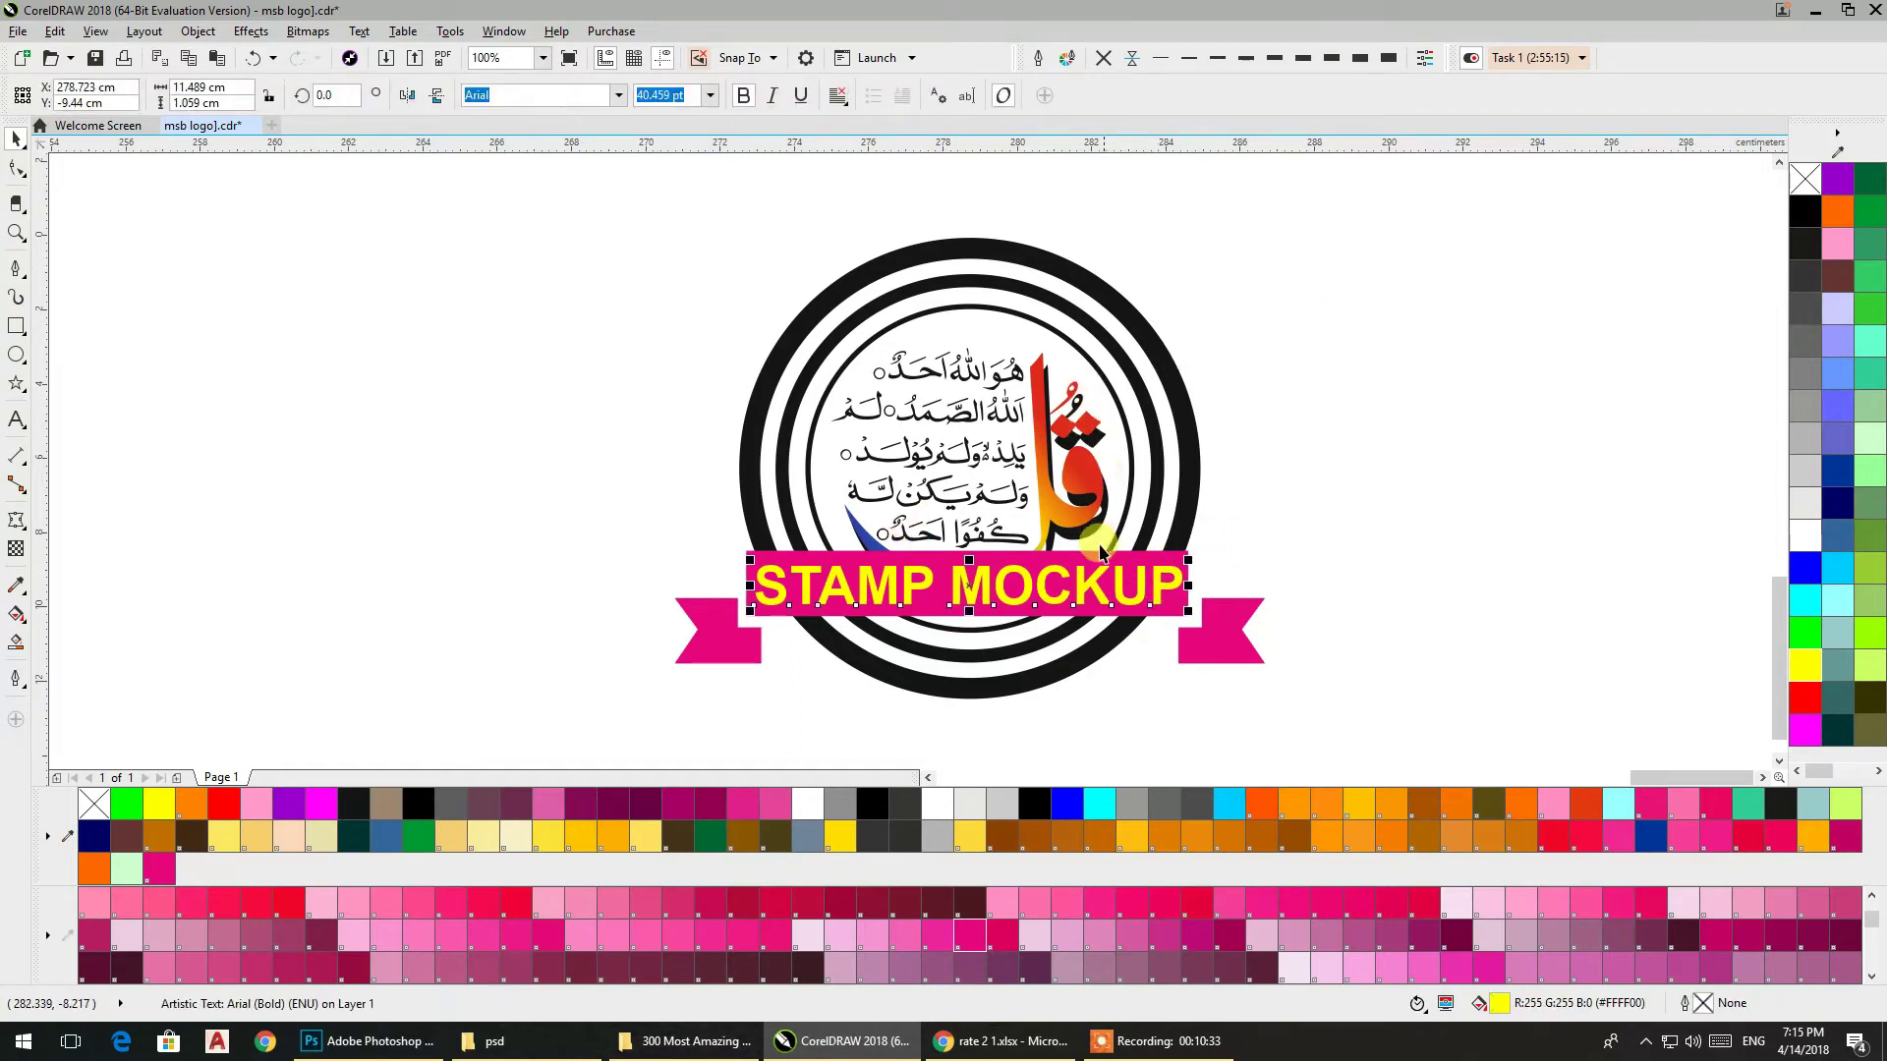
{"action": "left_click", "coordinate": [1808, 627]}
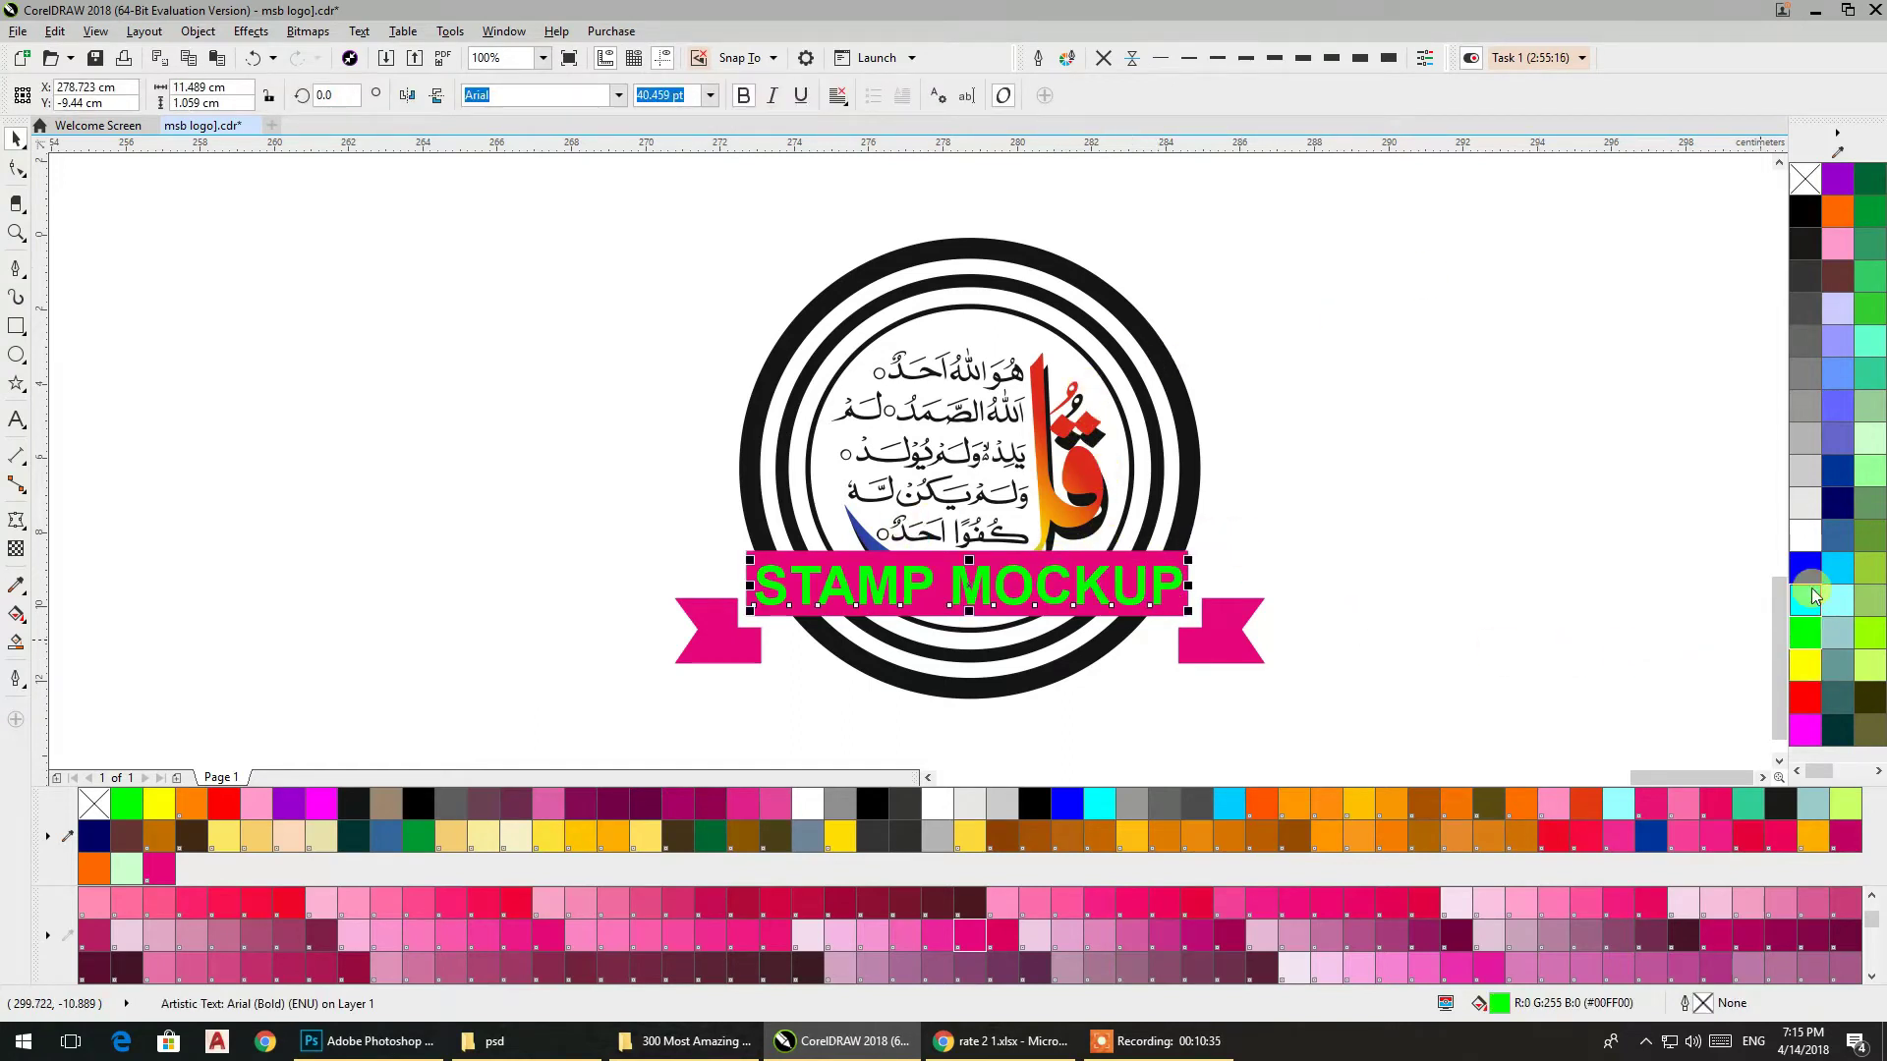
{"action": "left_click", "coordinate": [1805, 536]}
{"action": "left_click", "coordinate": [1267, 498]}
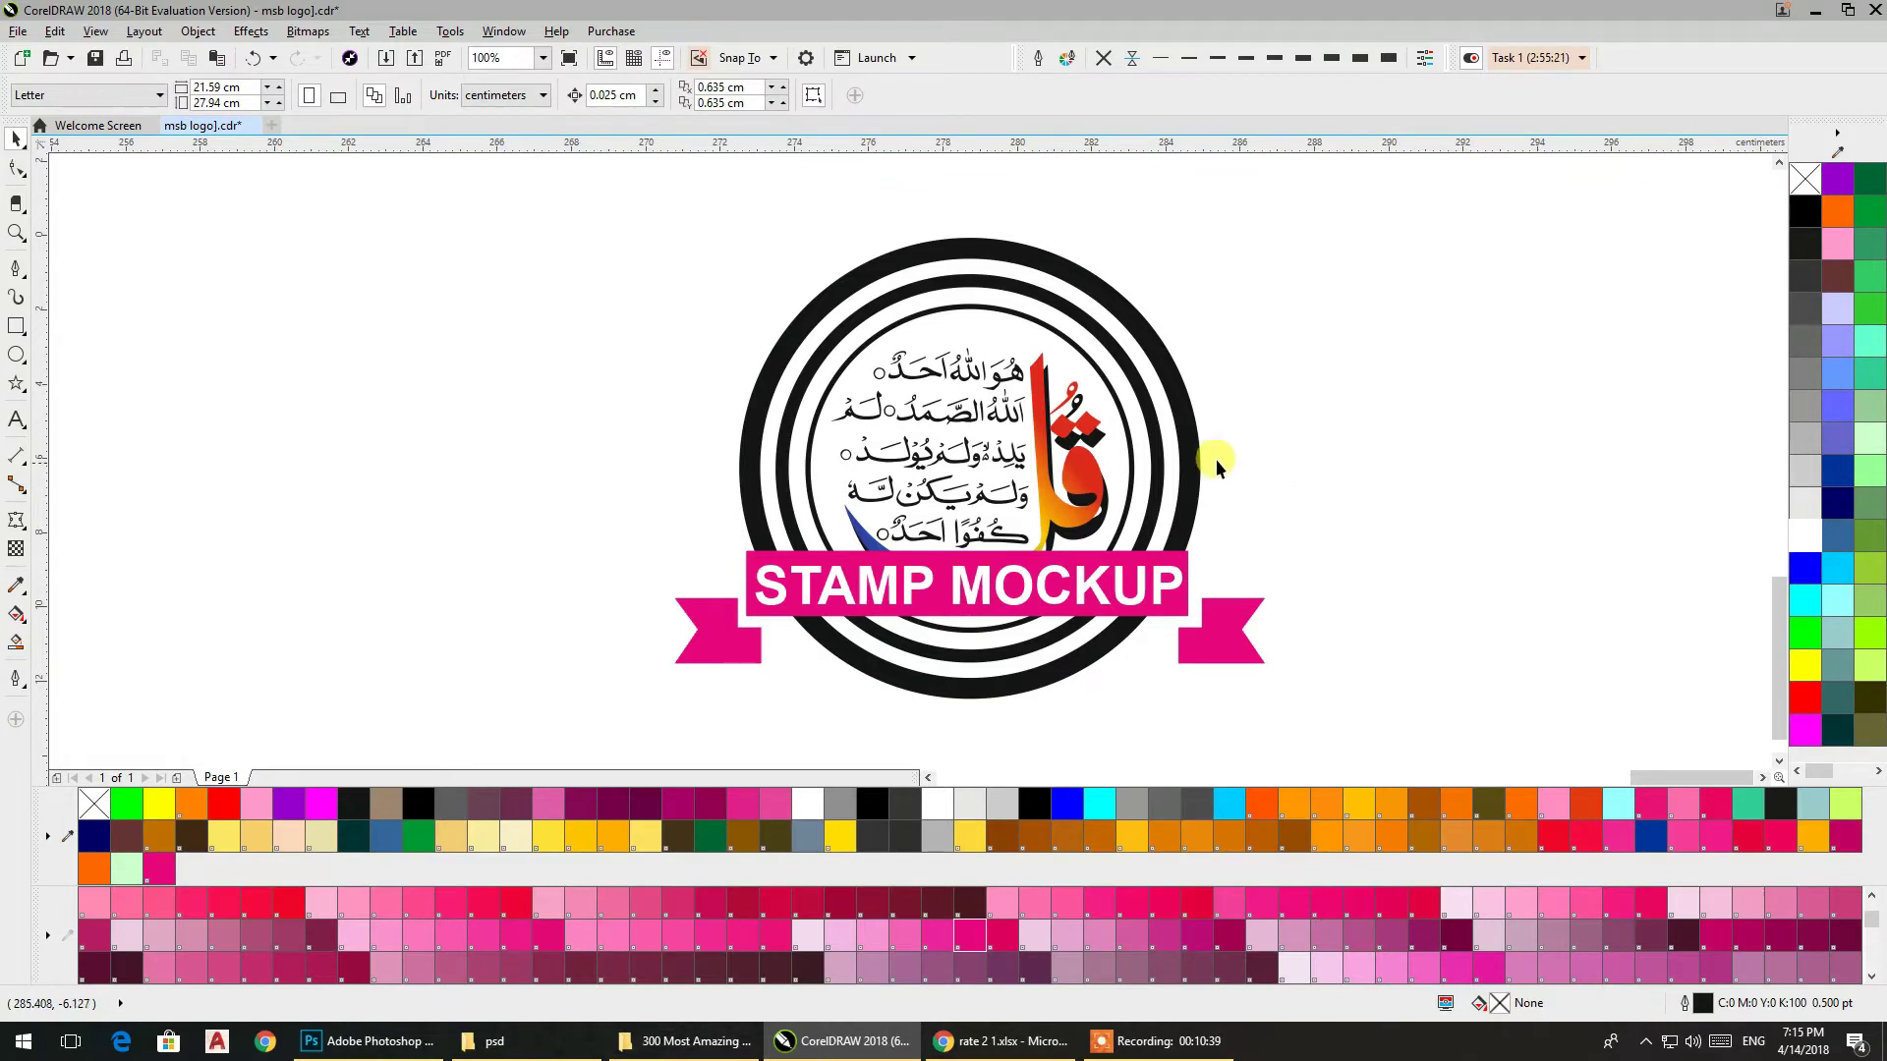
Try a white fill on the ring group, then revert it to black outline with no fill
{"action": "left_click", "coordinate": [831, 311]}
{"action": "left_click", "coordinate": [1804, 538]}
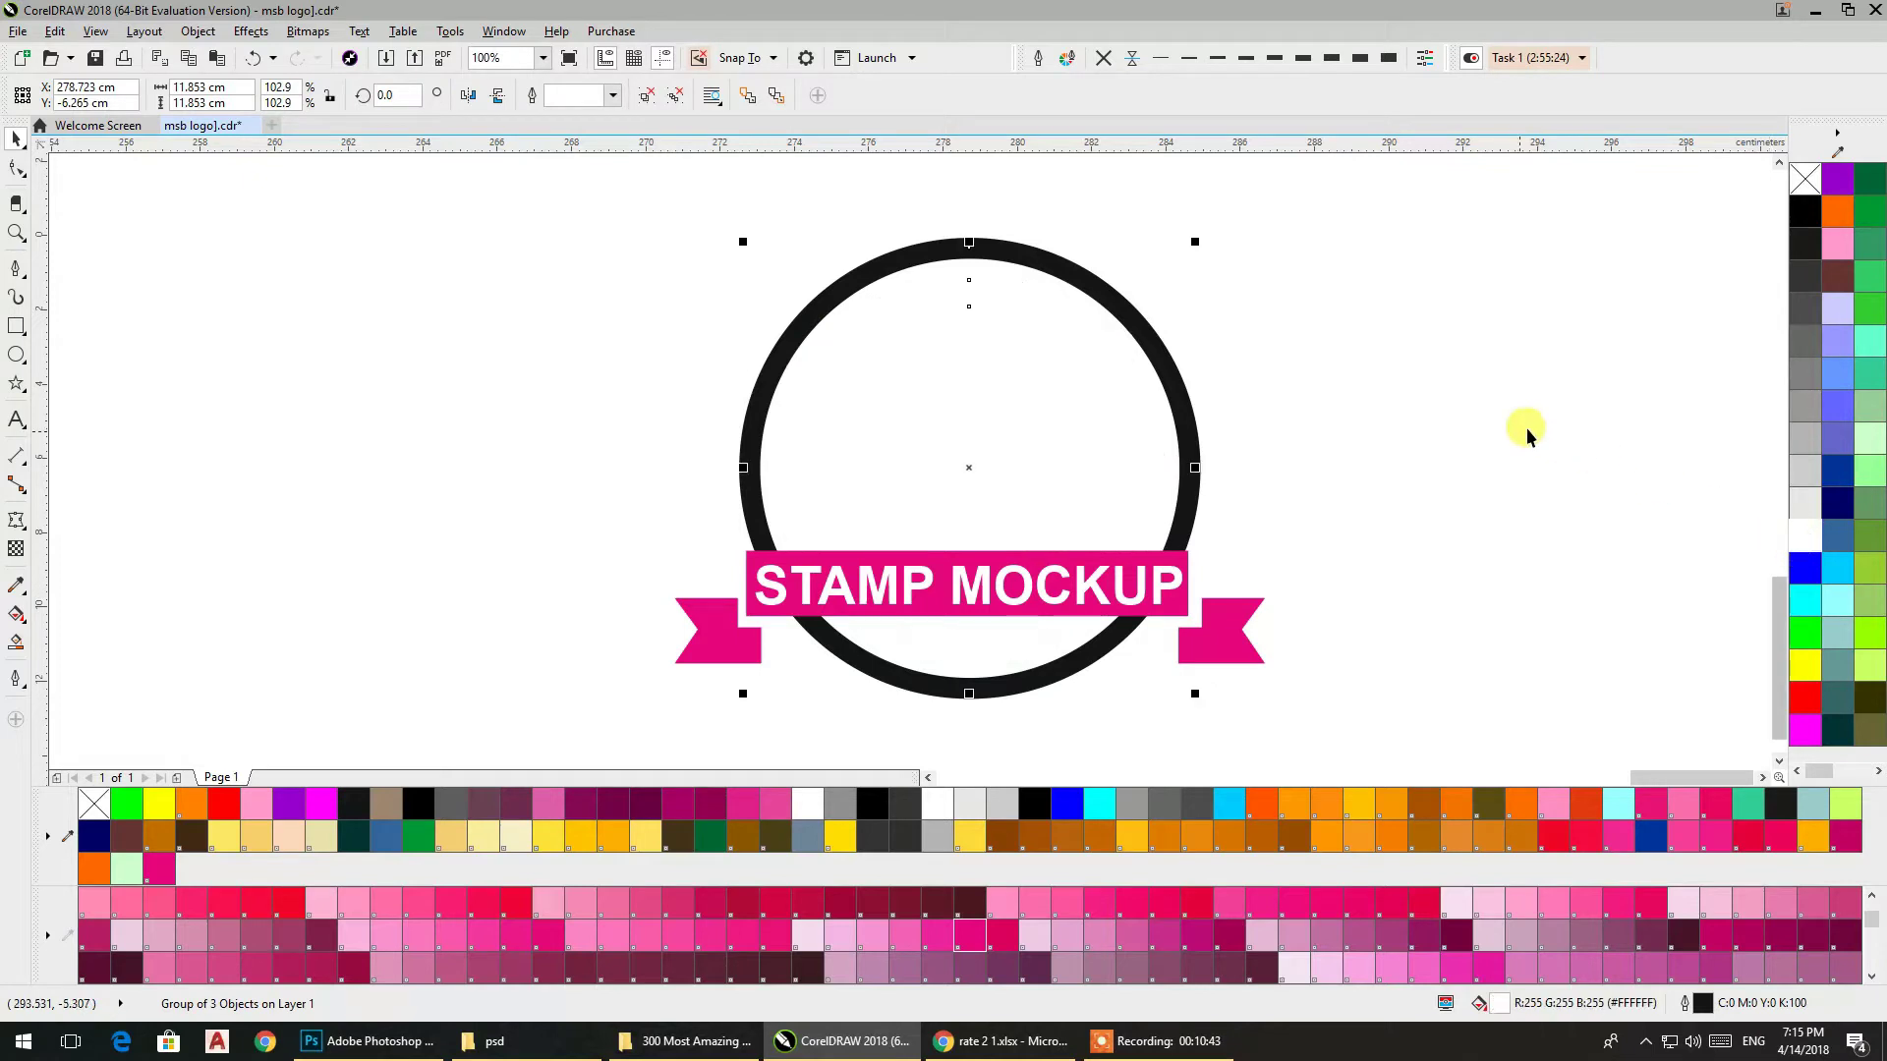
{"action": "key", "text": "shift+Page_Down"}
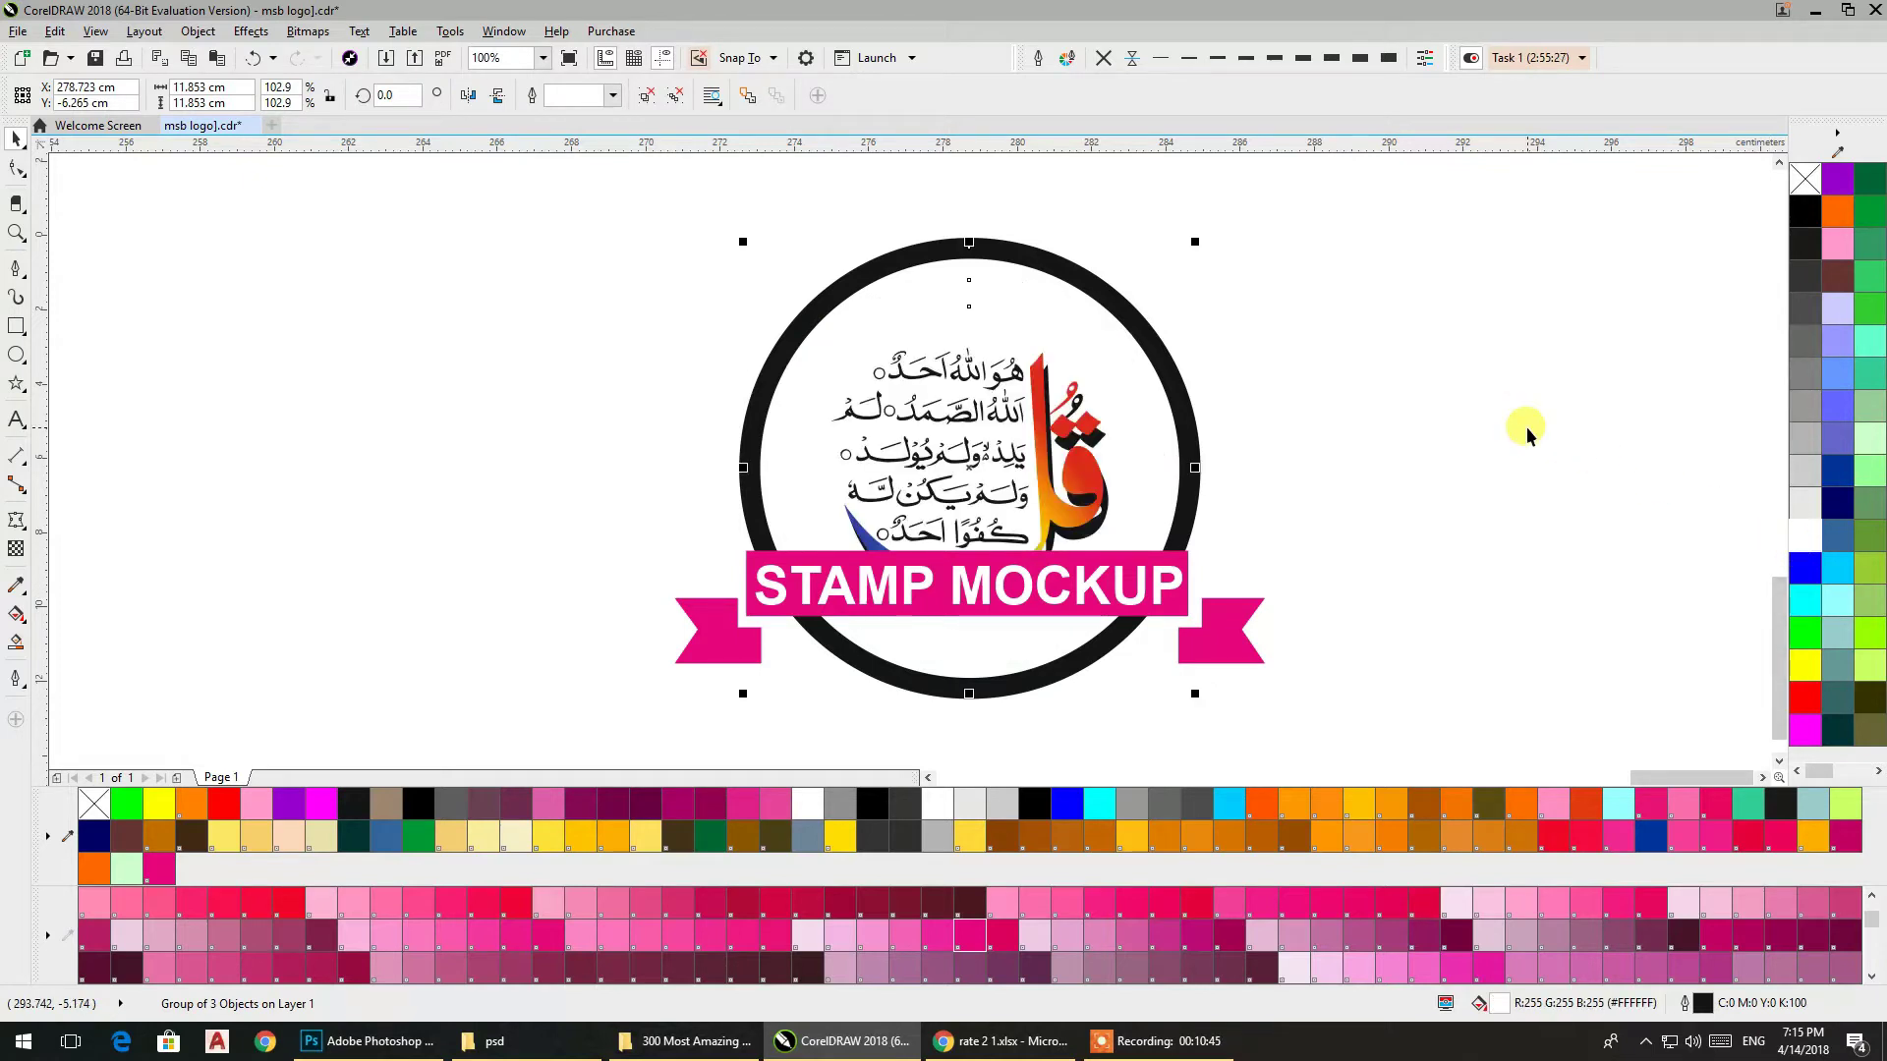
{"action": "right_click", "coordinate": [1799, 507]}
{"action": "right_click", "coordinate": [1805, 211]}
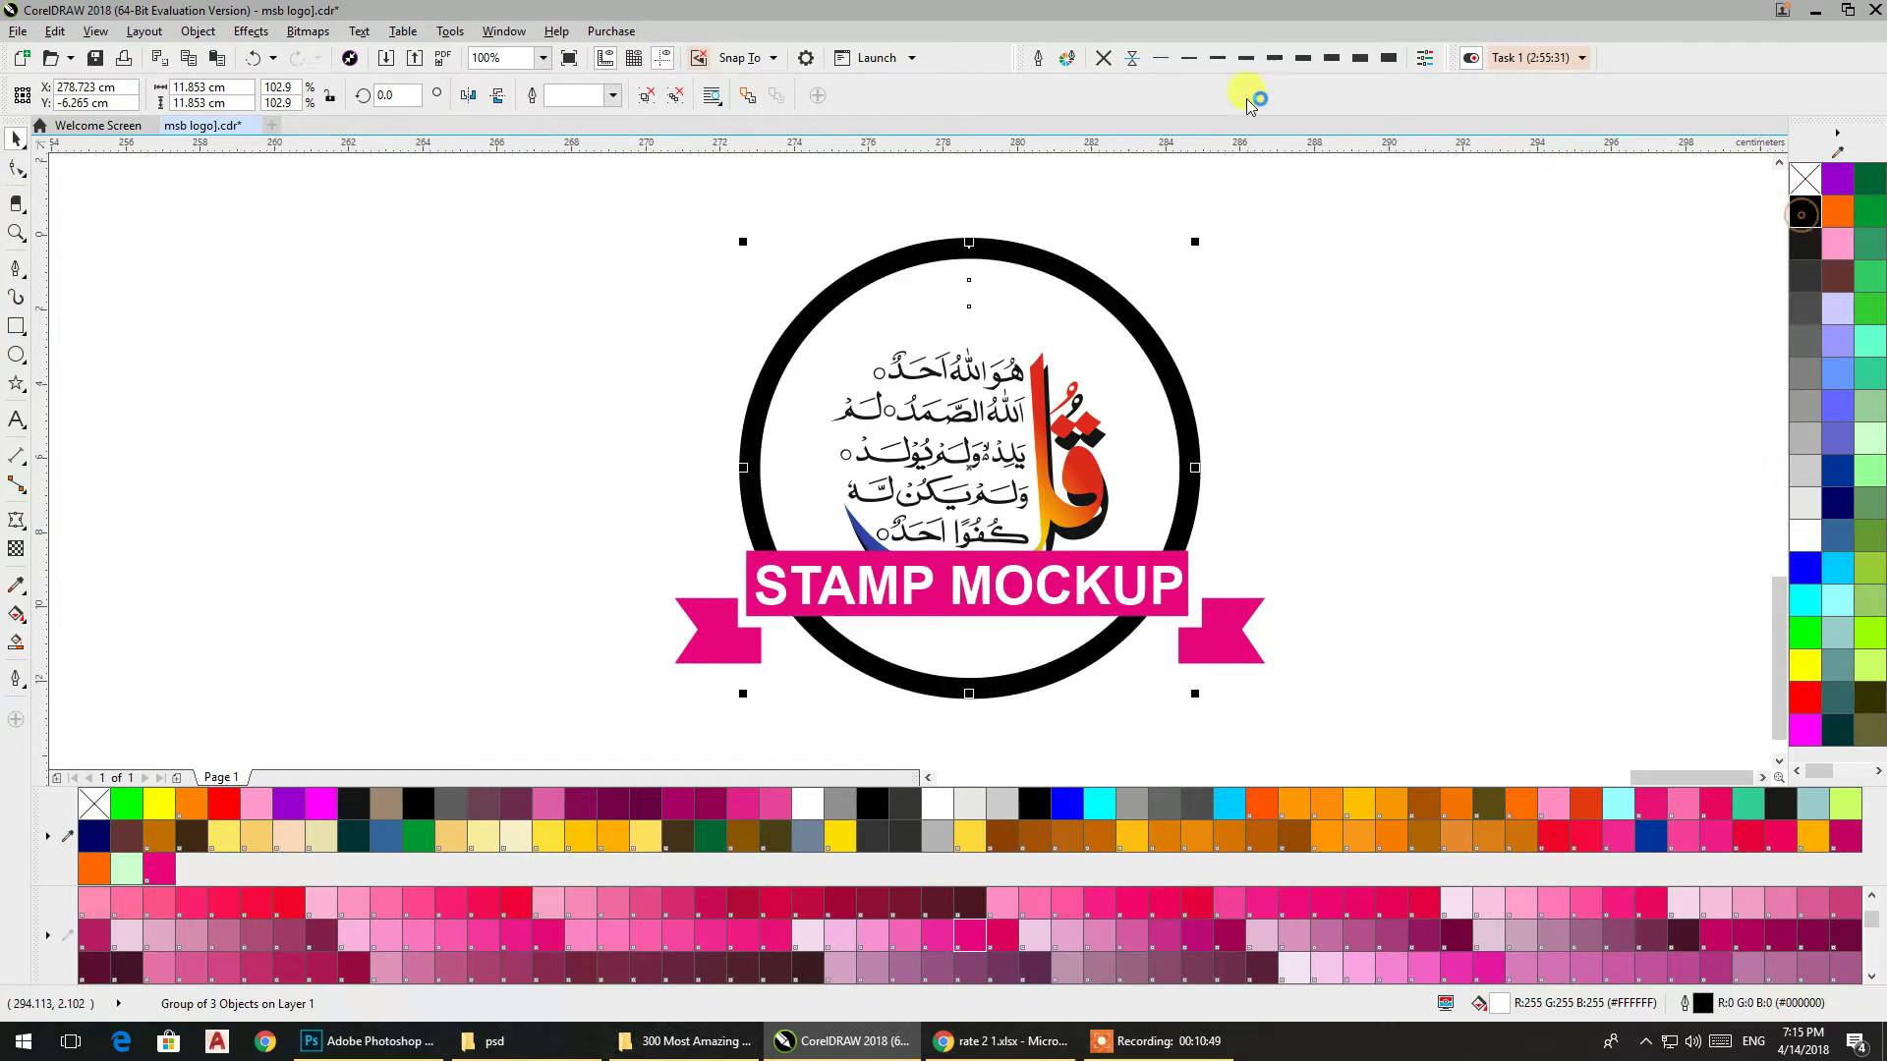
{"action": "left_click", "coordinate": [1804, 179]}
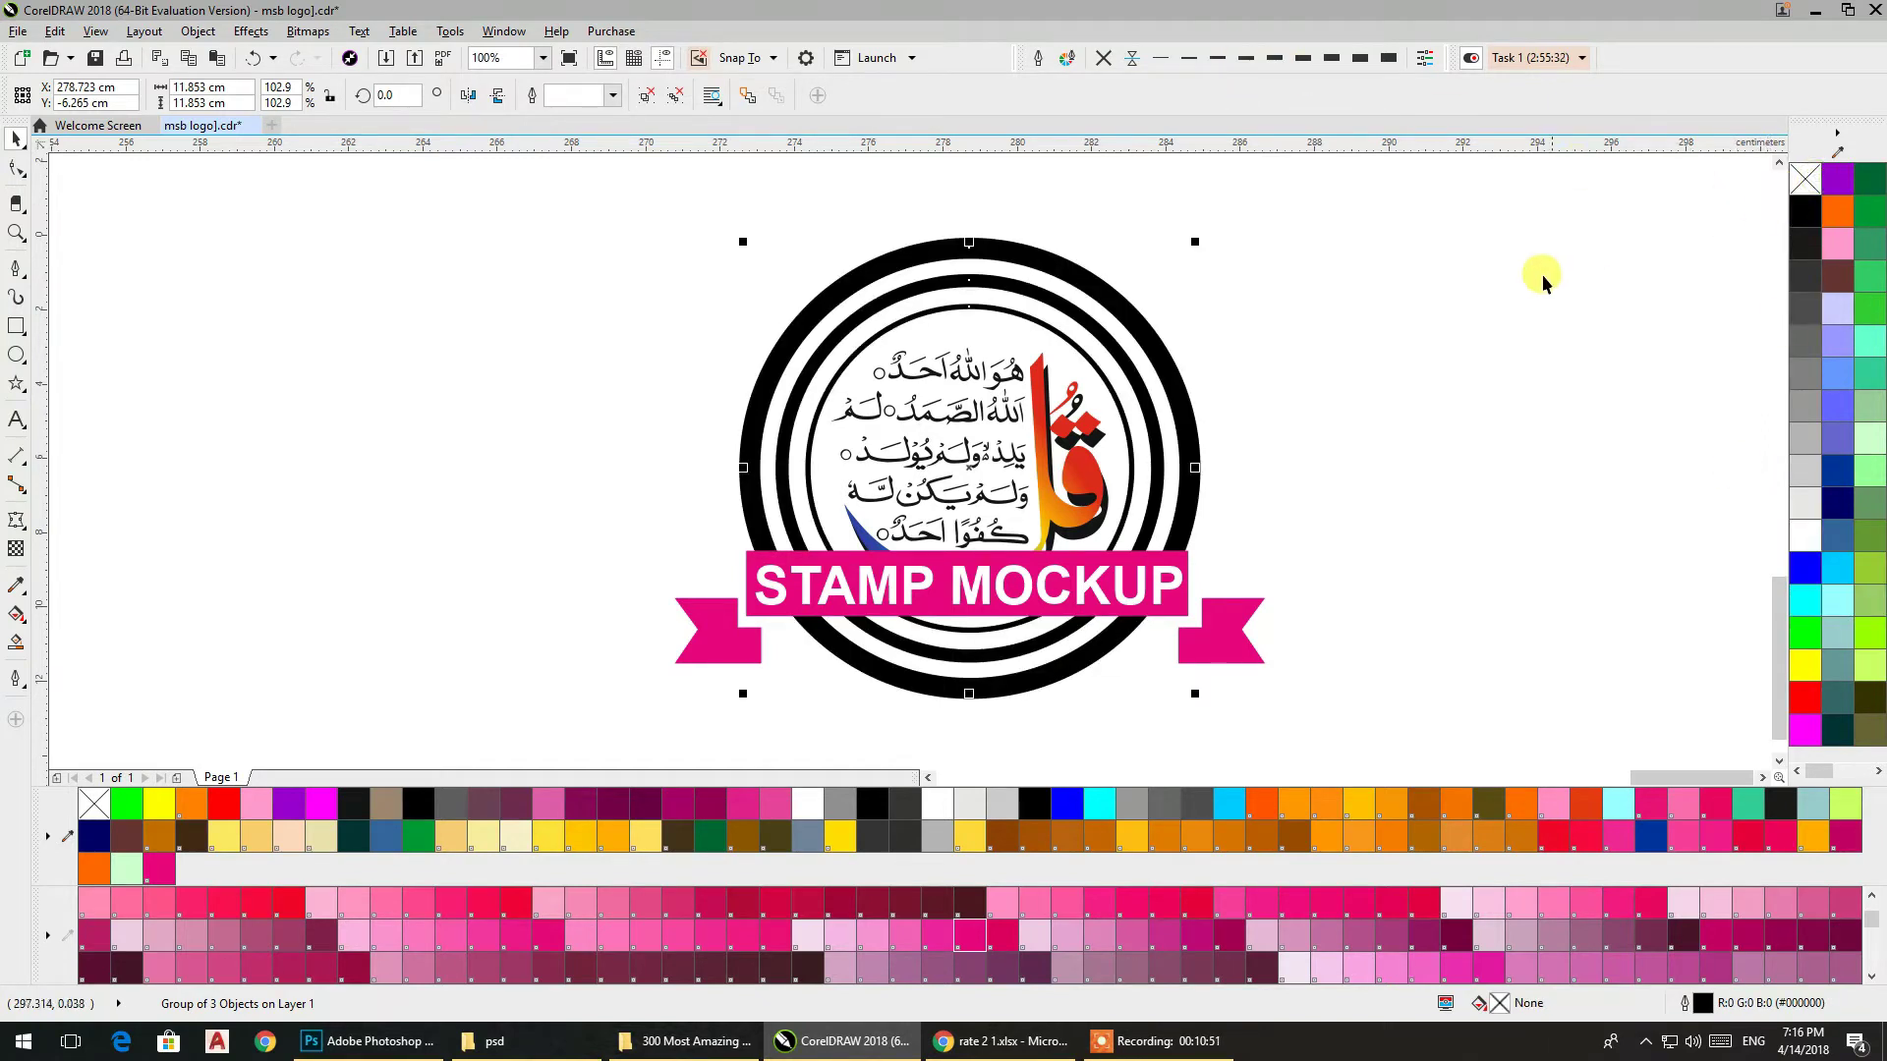
{"action": "left_click", "coordinate": [1312, 402]}
{"action": "left_click", "coordinate": [869, 282]}
{"action": "left_click", "coordinate": [683, 262]}
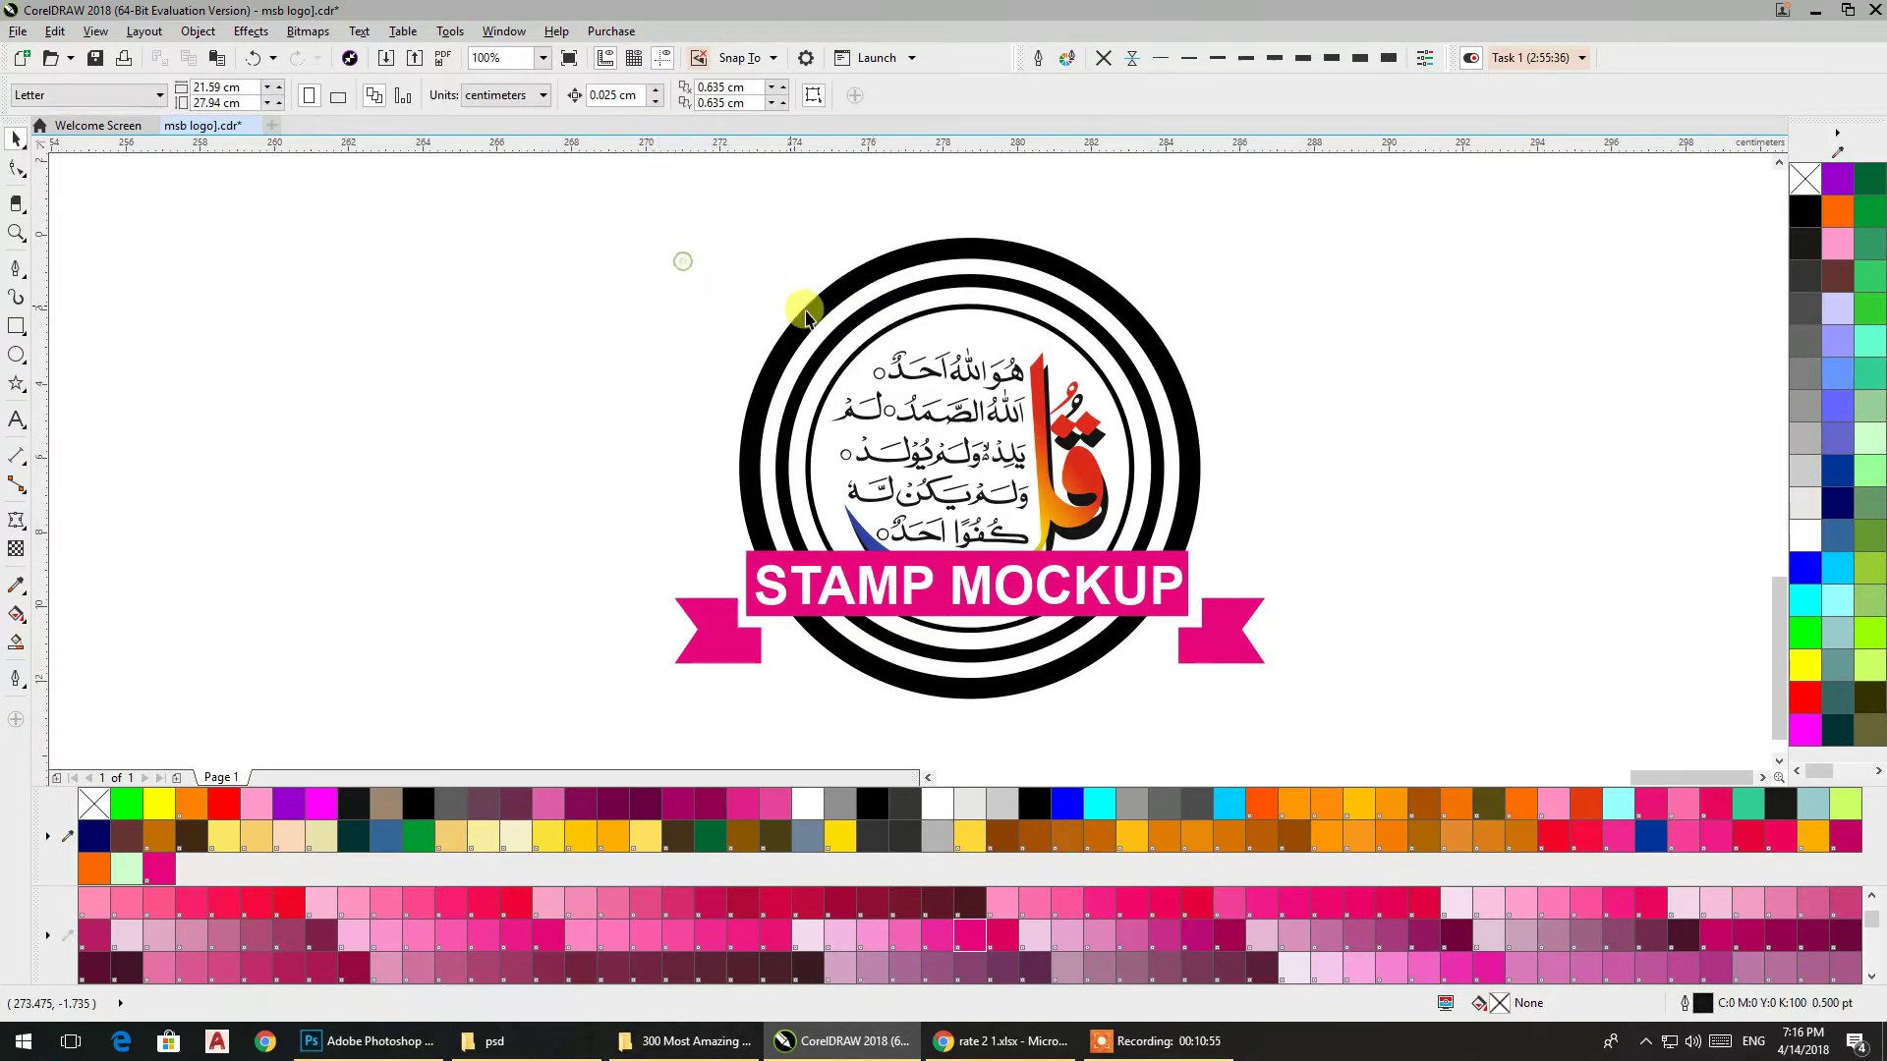
Send the middle and inner rings back, then fill the outer ring white behind them
{"action": "left_click", "coordinate": [802, 314]}
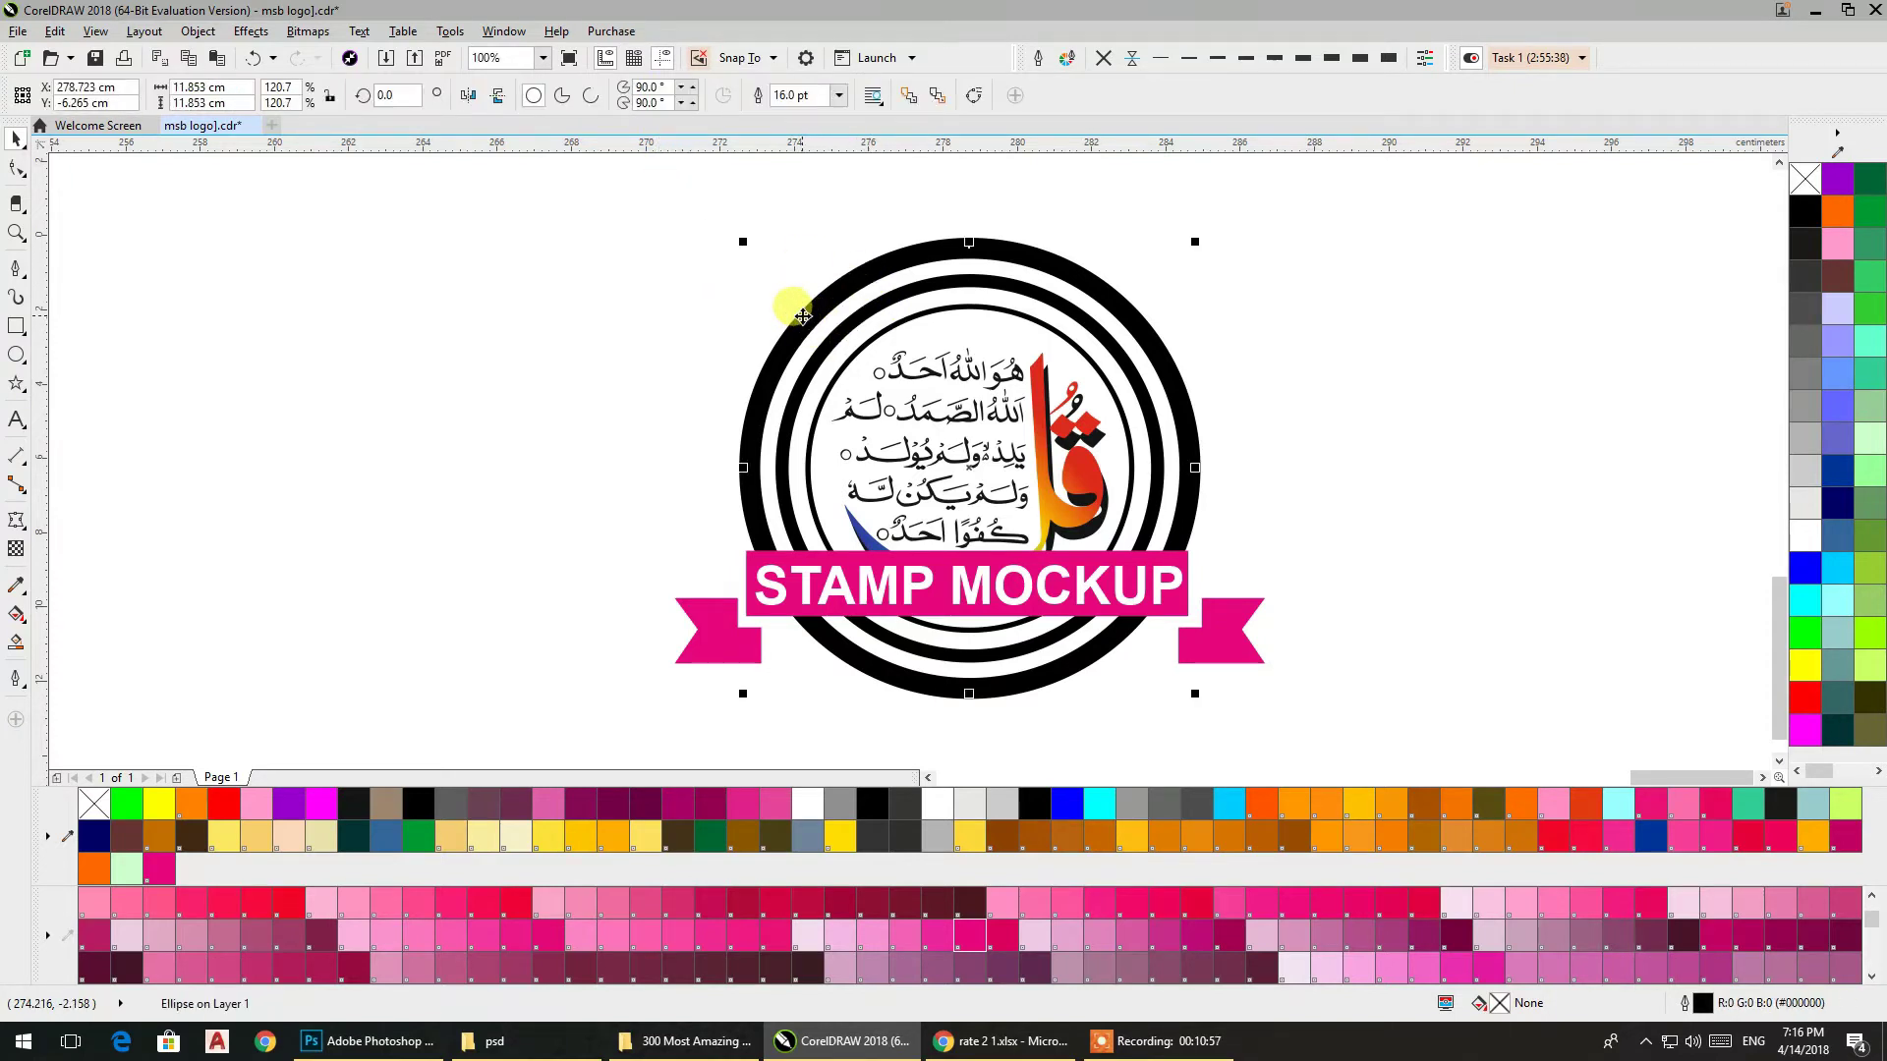
{"action": "left_click", "coordinate": [823, 346]}
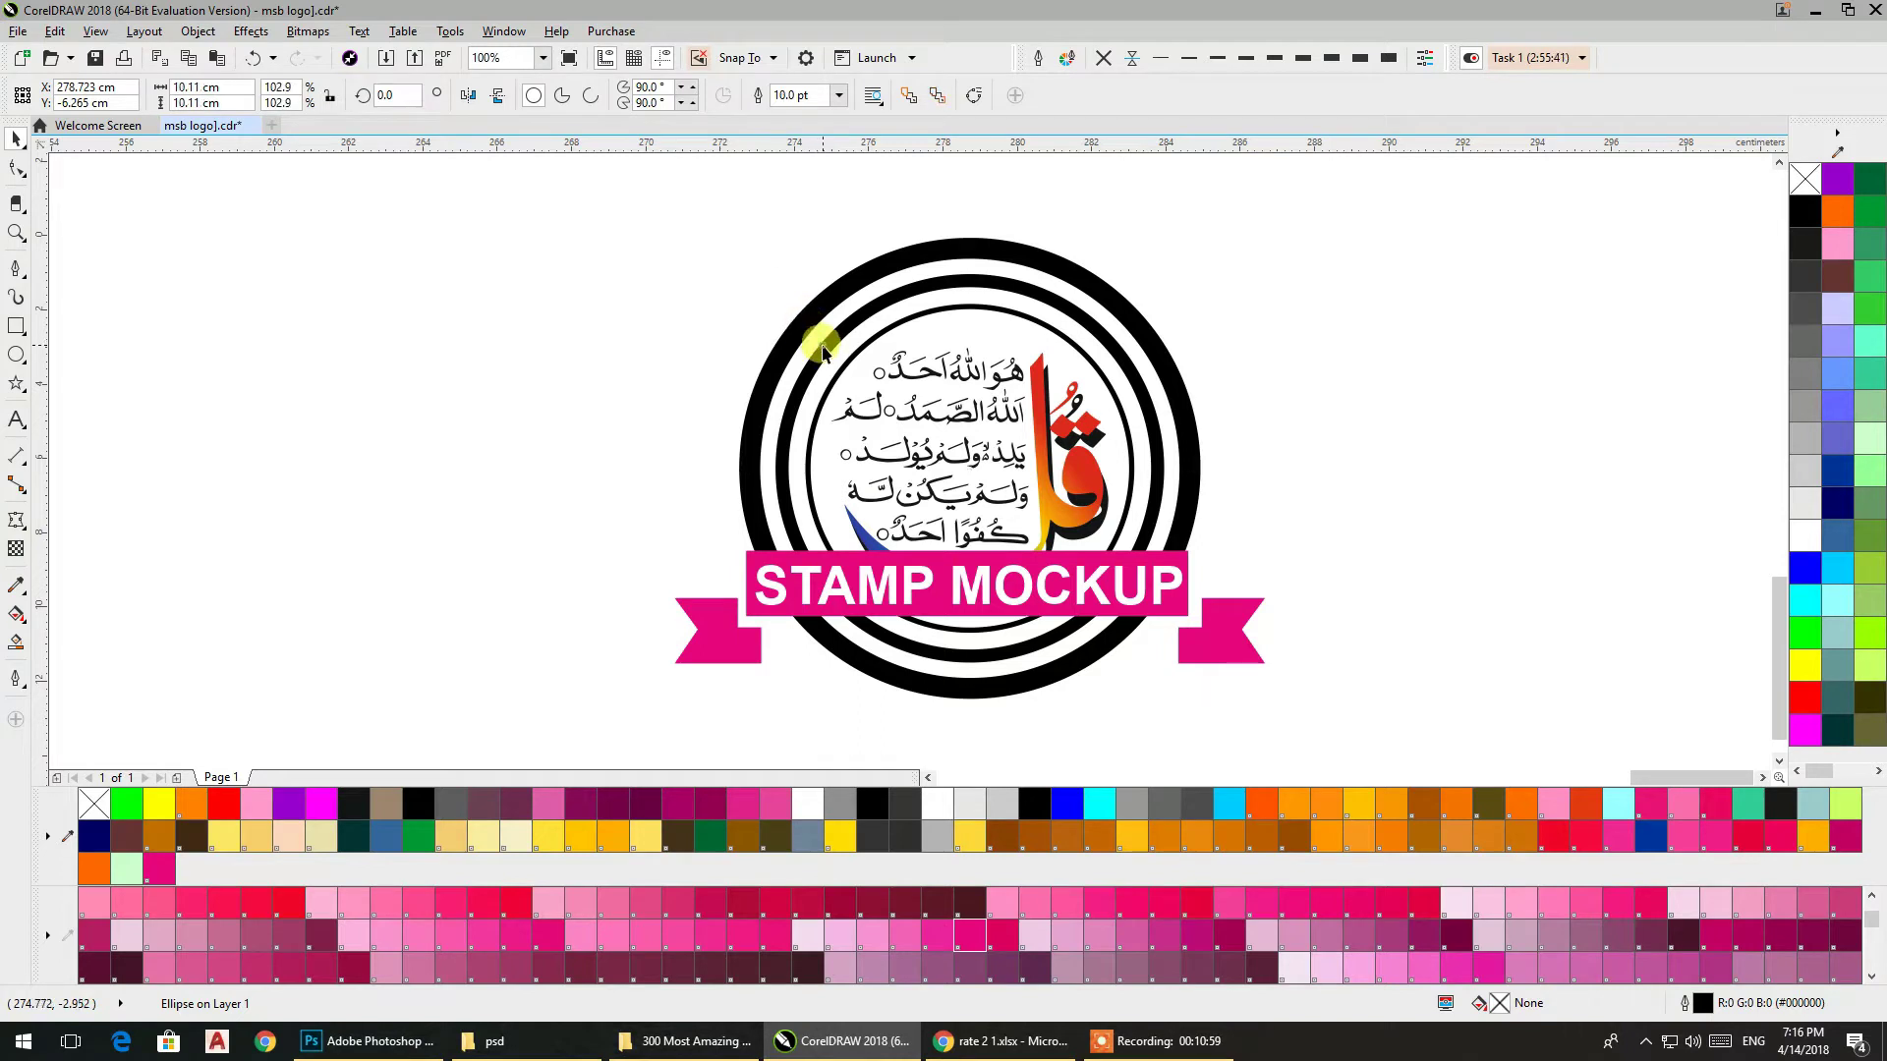
{"action": "key", "text": "ctrl+Page_Down"}
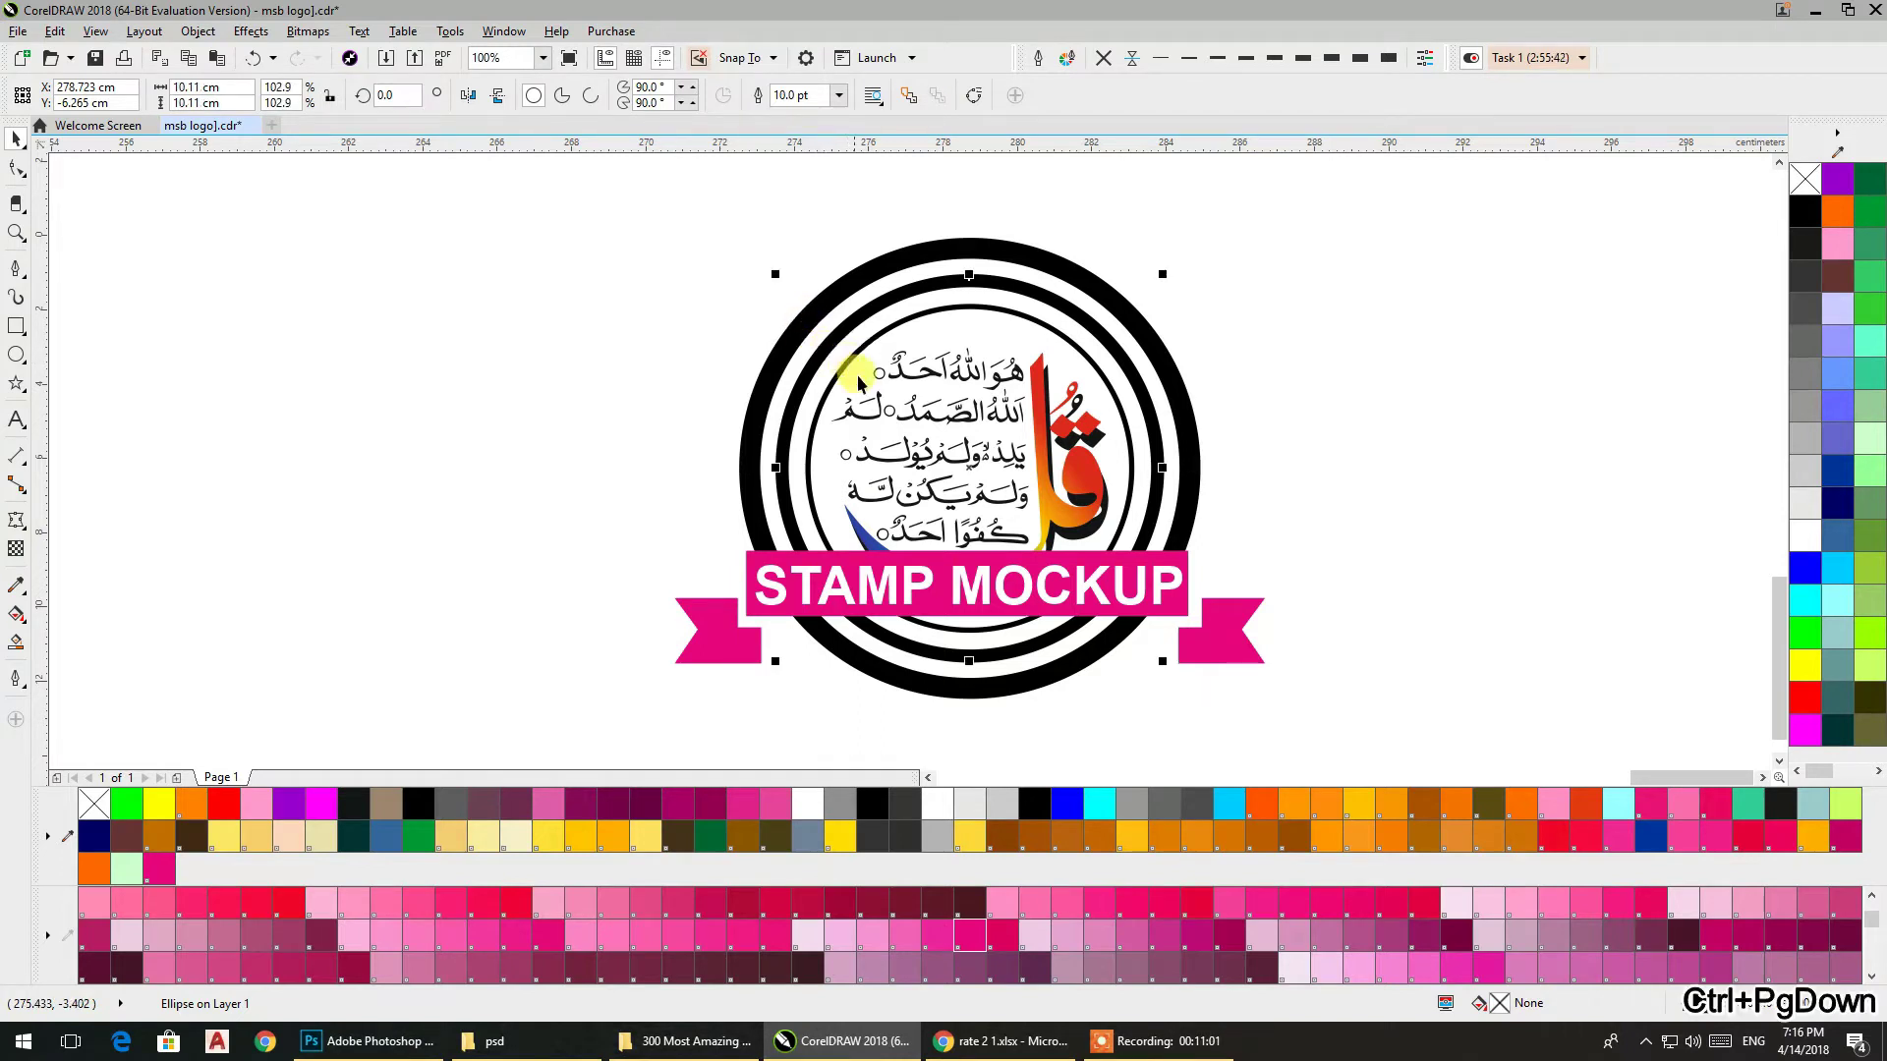
{"action": "left_click", "coordinate": [841, 370]}
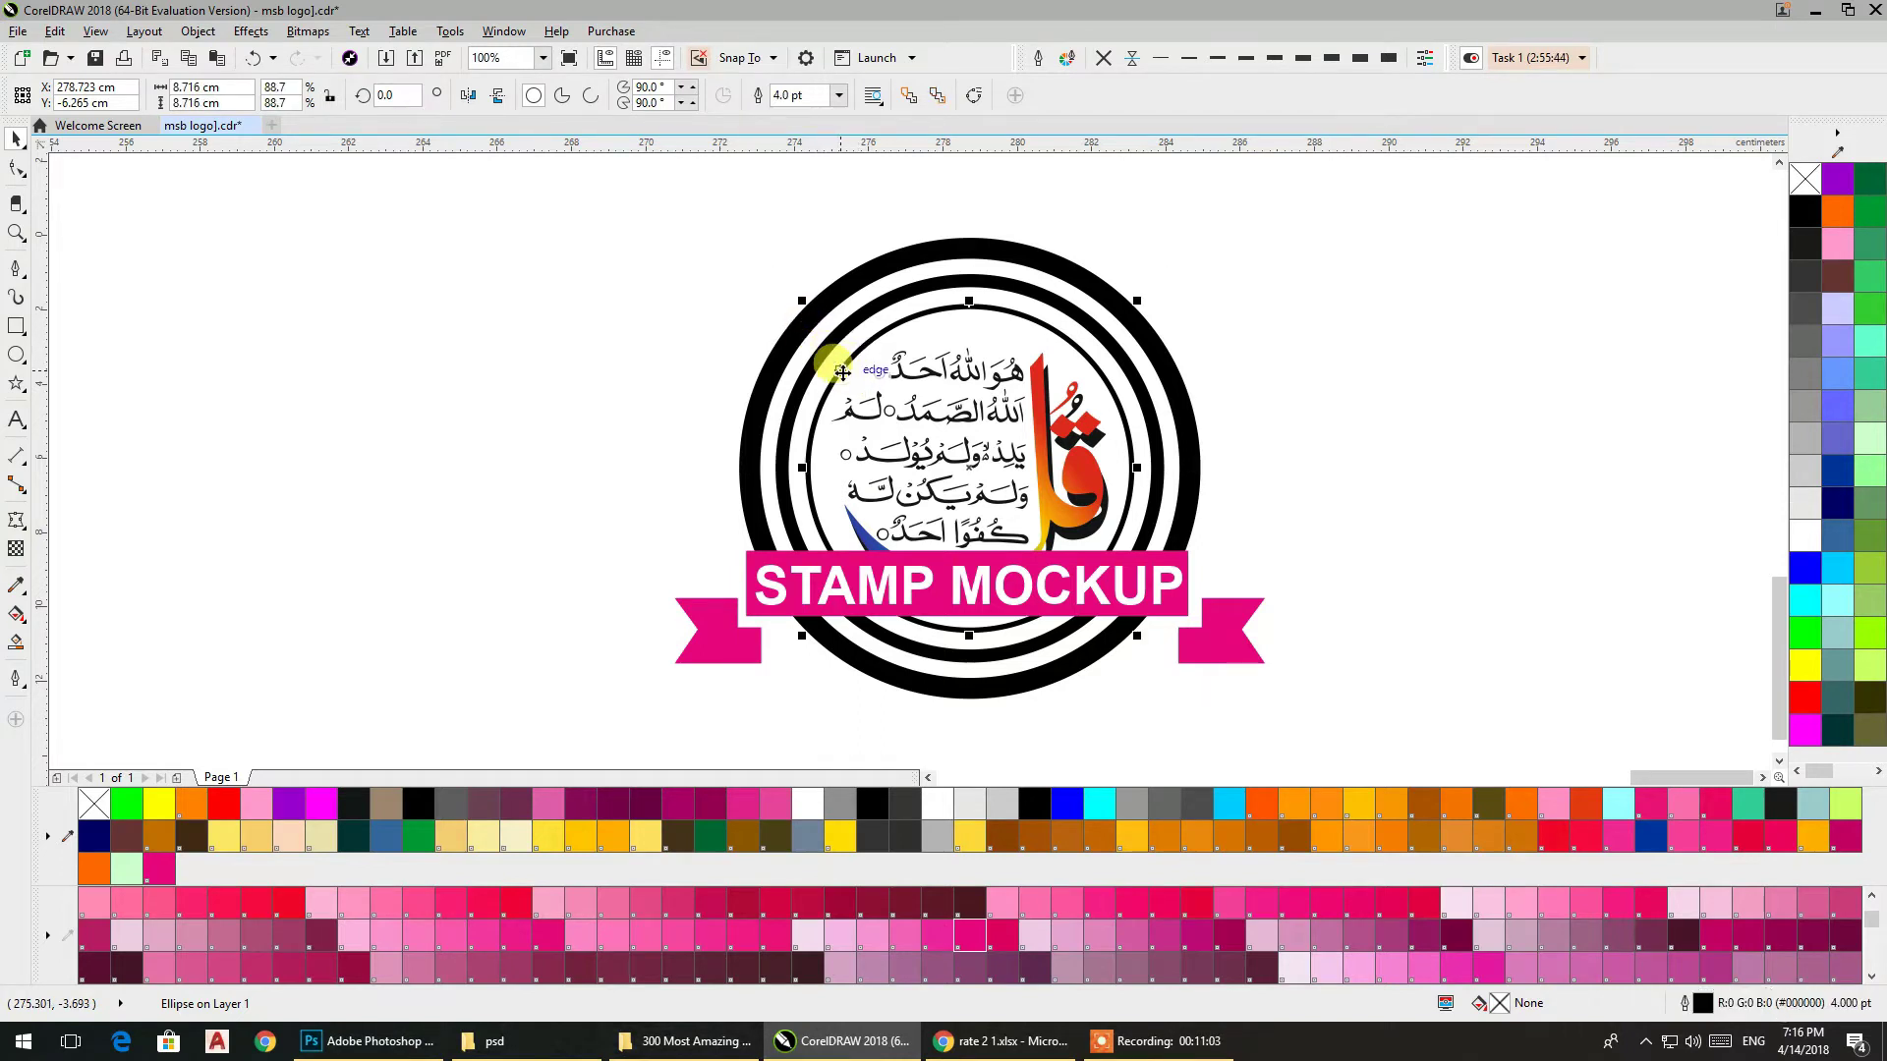
{"action": "key", "text": "ctrl+Page_Down"}
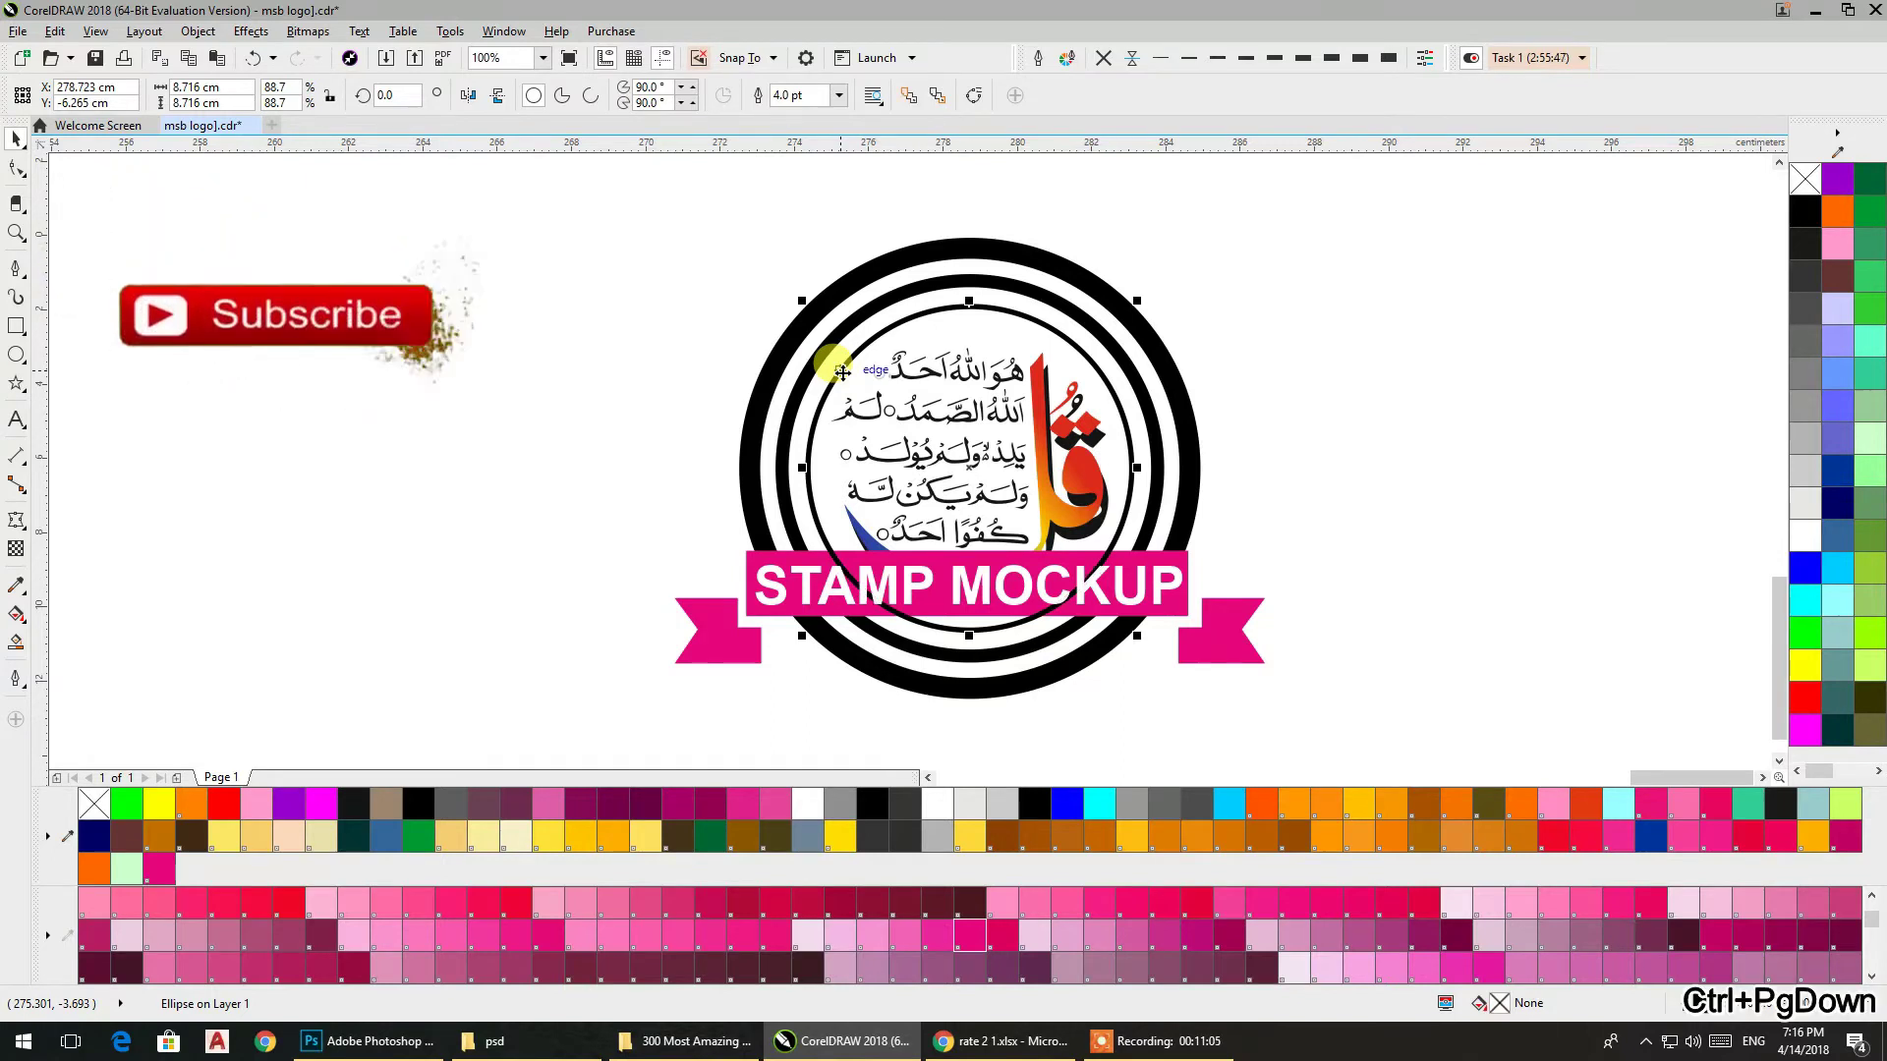
{"action": "left_click", "coordinate": [774, 332]}
{"action": "left_click", "coordinate": [1804, 521]}
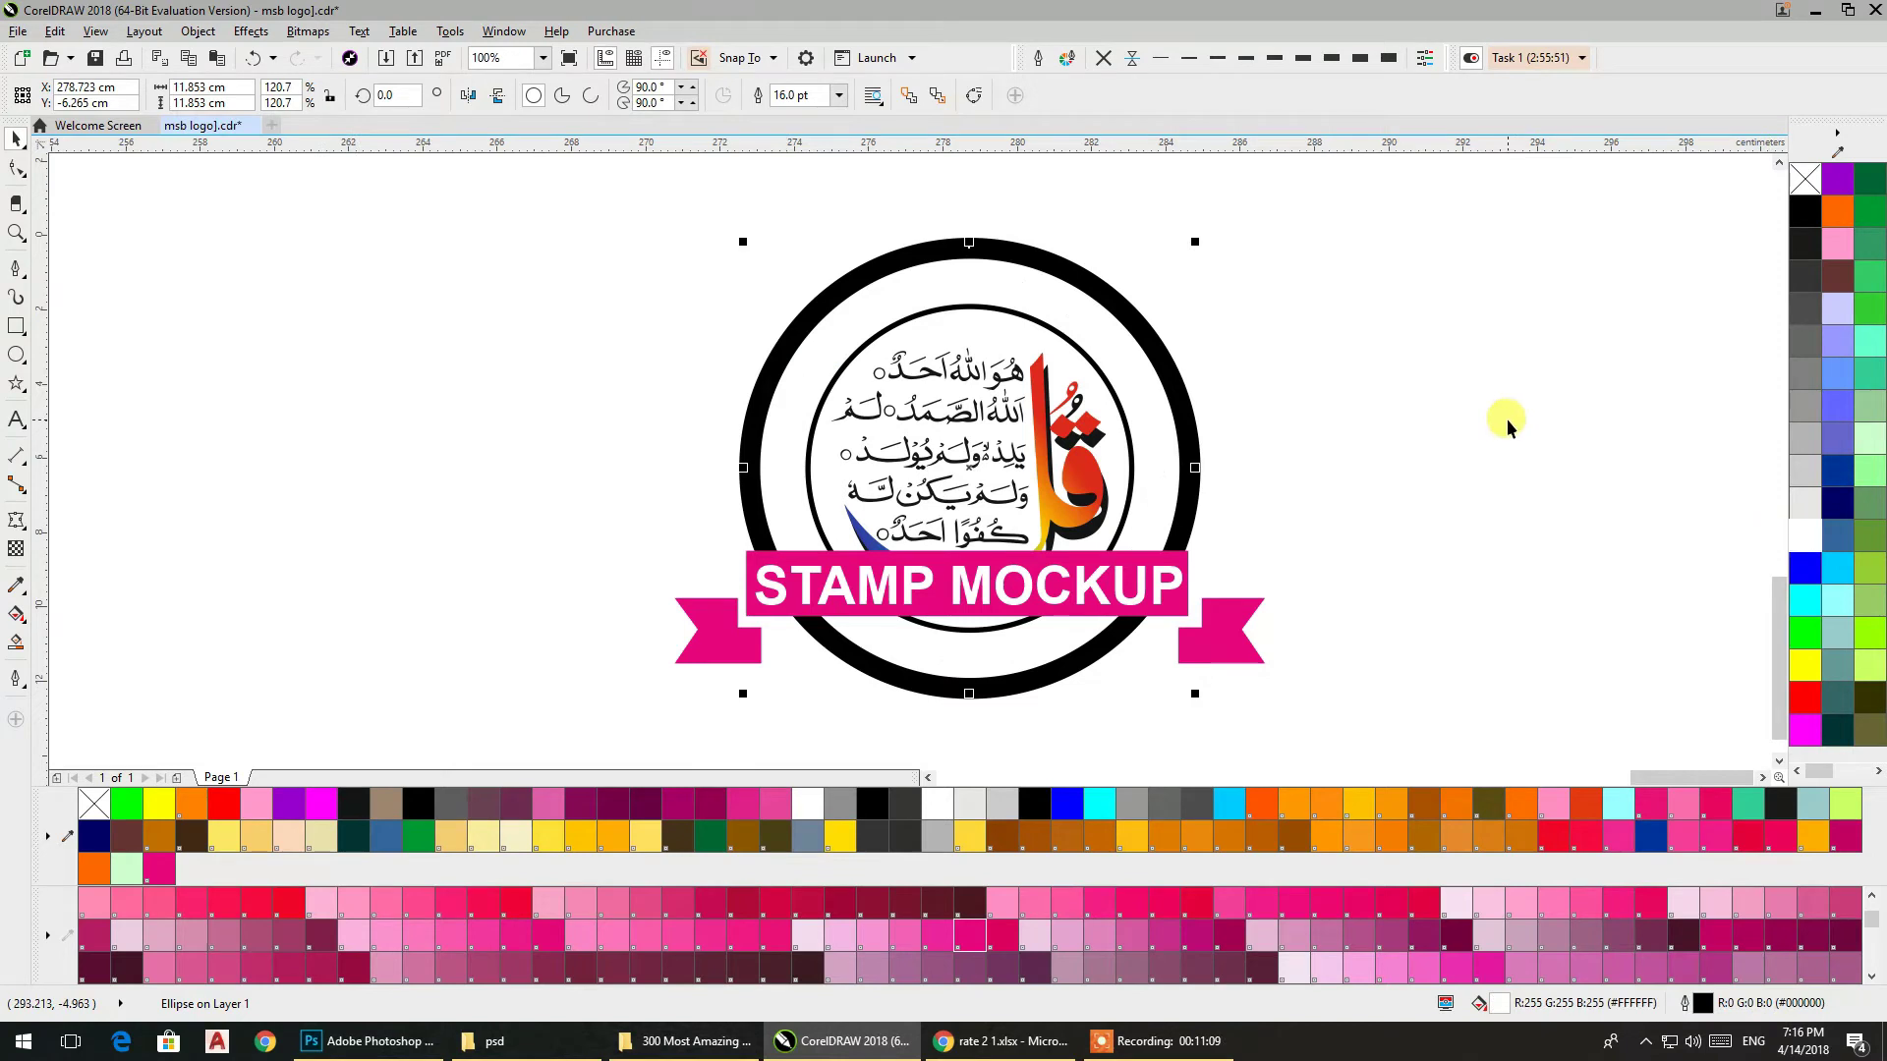
{"action": "key", "text": "ctrl+Page_Down"}
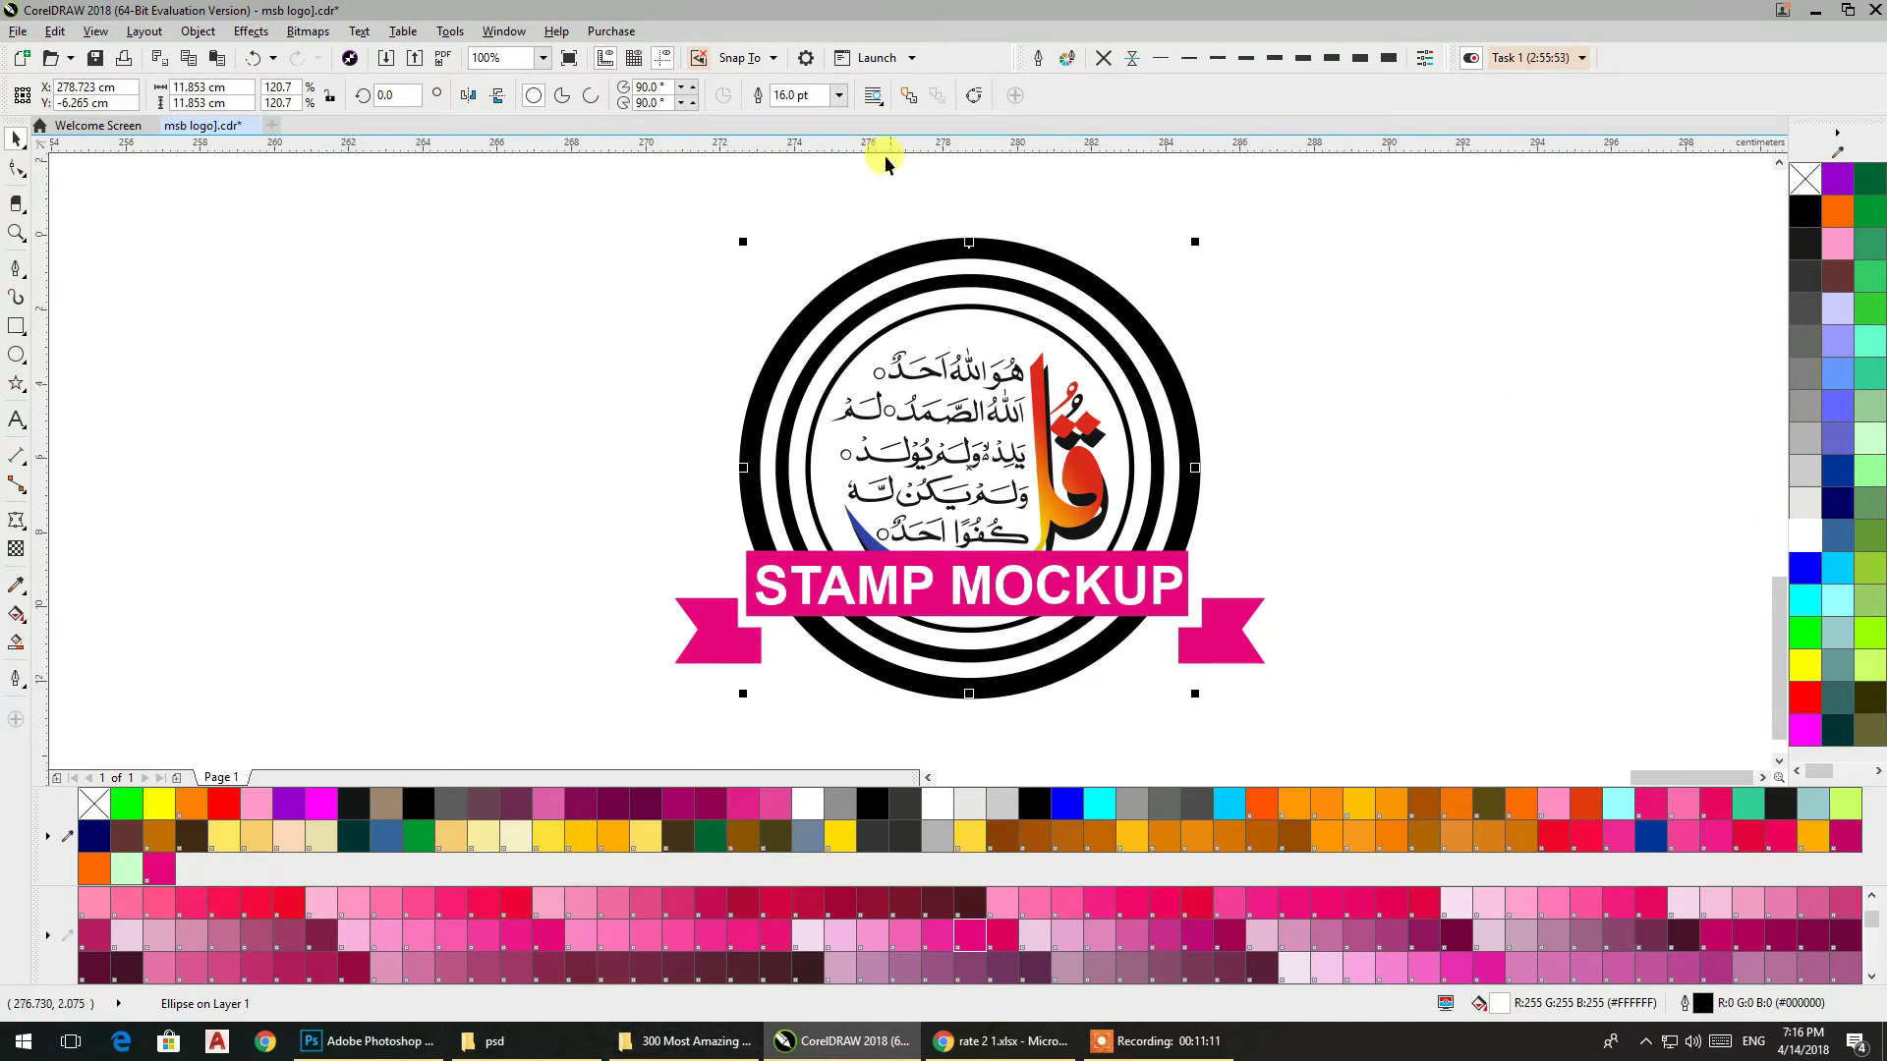
{"action": "left_click", "coordinate": [329, 344]}
{"action": "left_click", "coordinate": [16, 325]}
Draw a small rectangle and position it to the left of the stamp
{"action": "left_click_drag", "start_coordinate": [456, 354], "coordinate": [530, 372]}
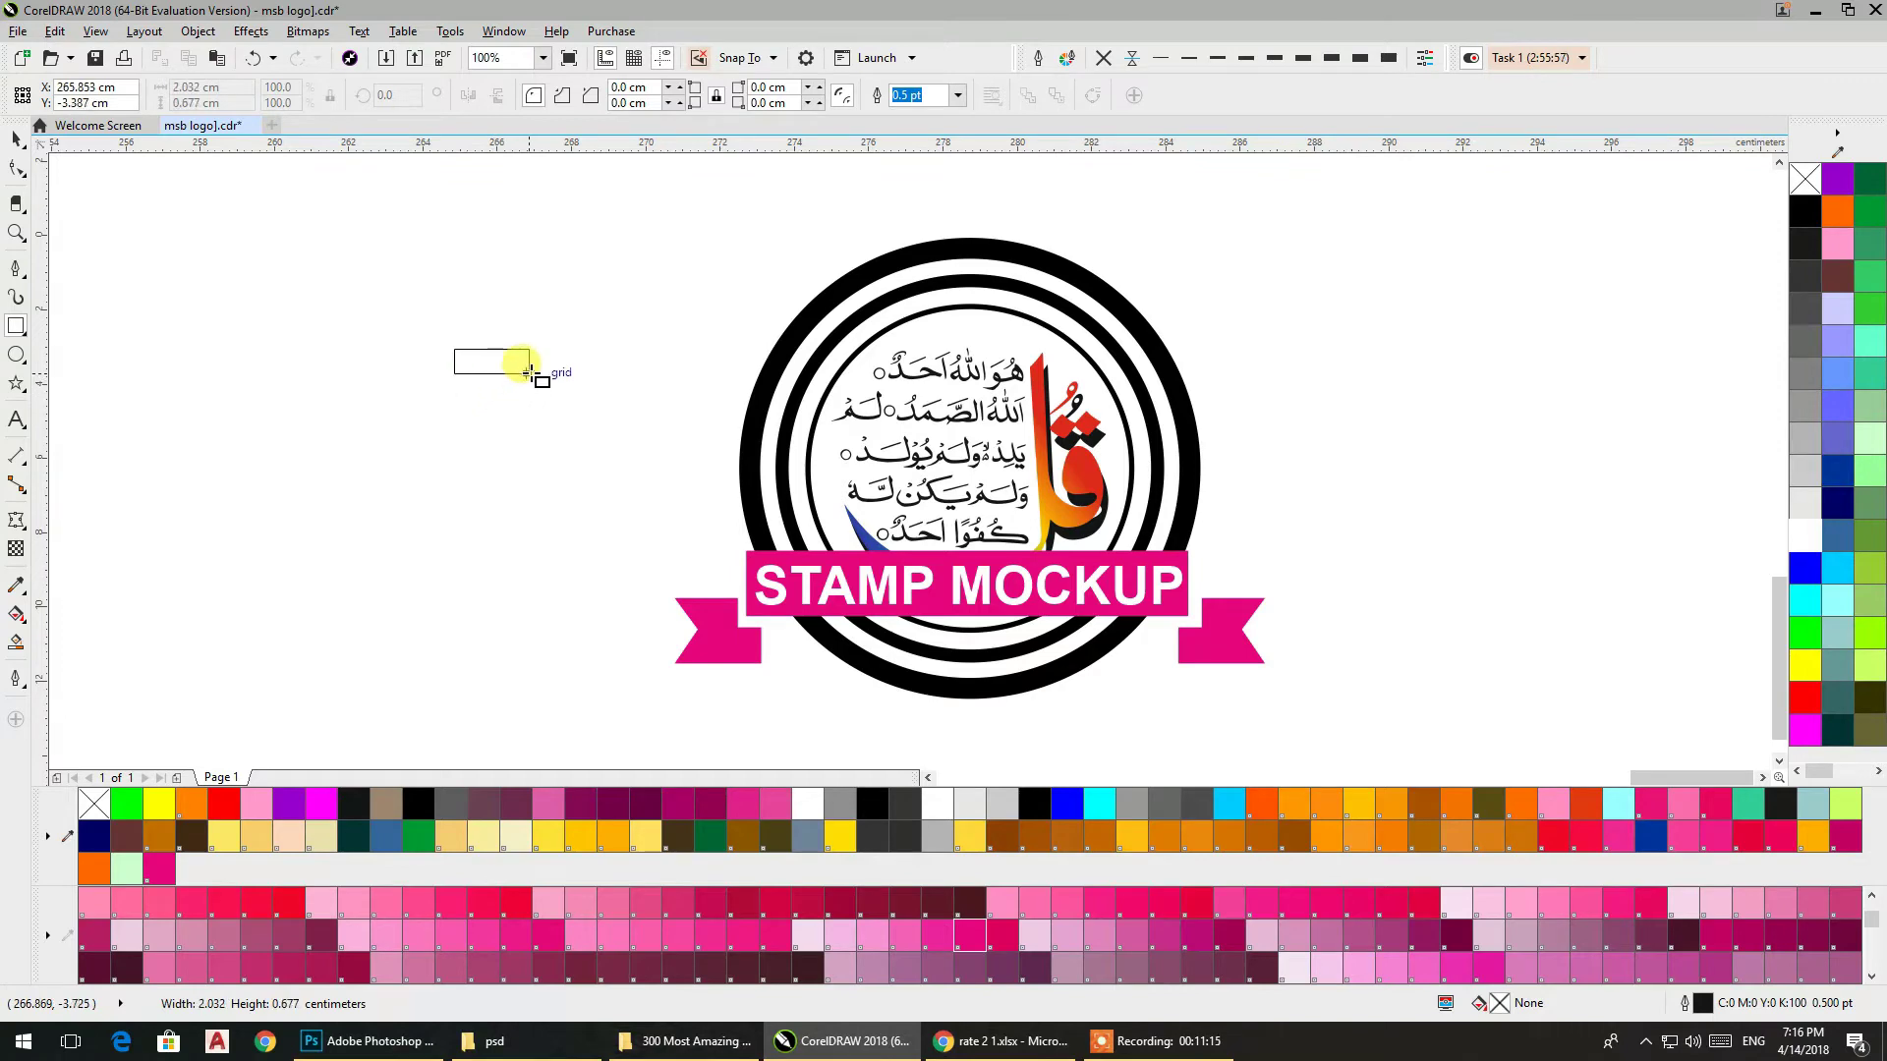
{"action": "left_click", "coordinate": [16, 138]}
{"action": "scroll", "coordinate": [484, 360], "scroll_direction": "up", "scroll_amount": 4}
{"action": "left_click", "coordinate": [536, 316]}
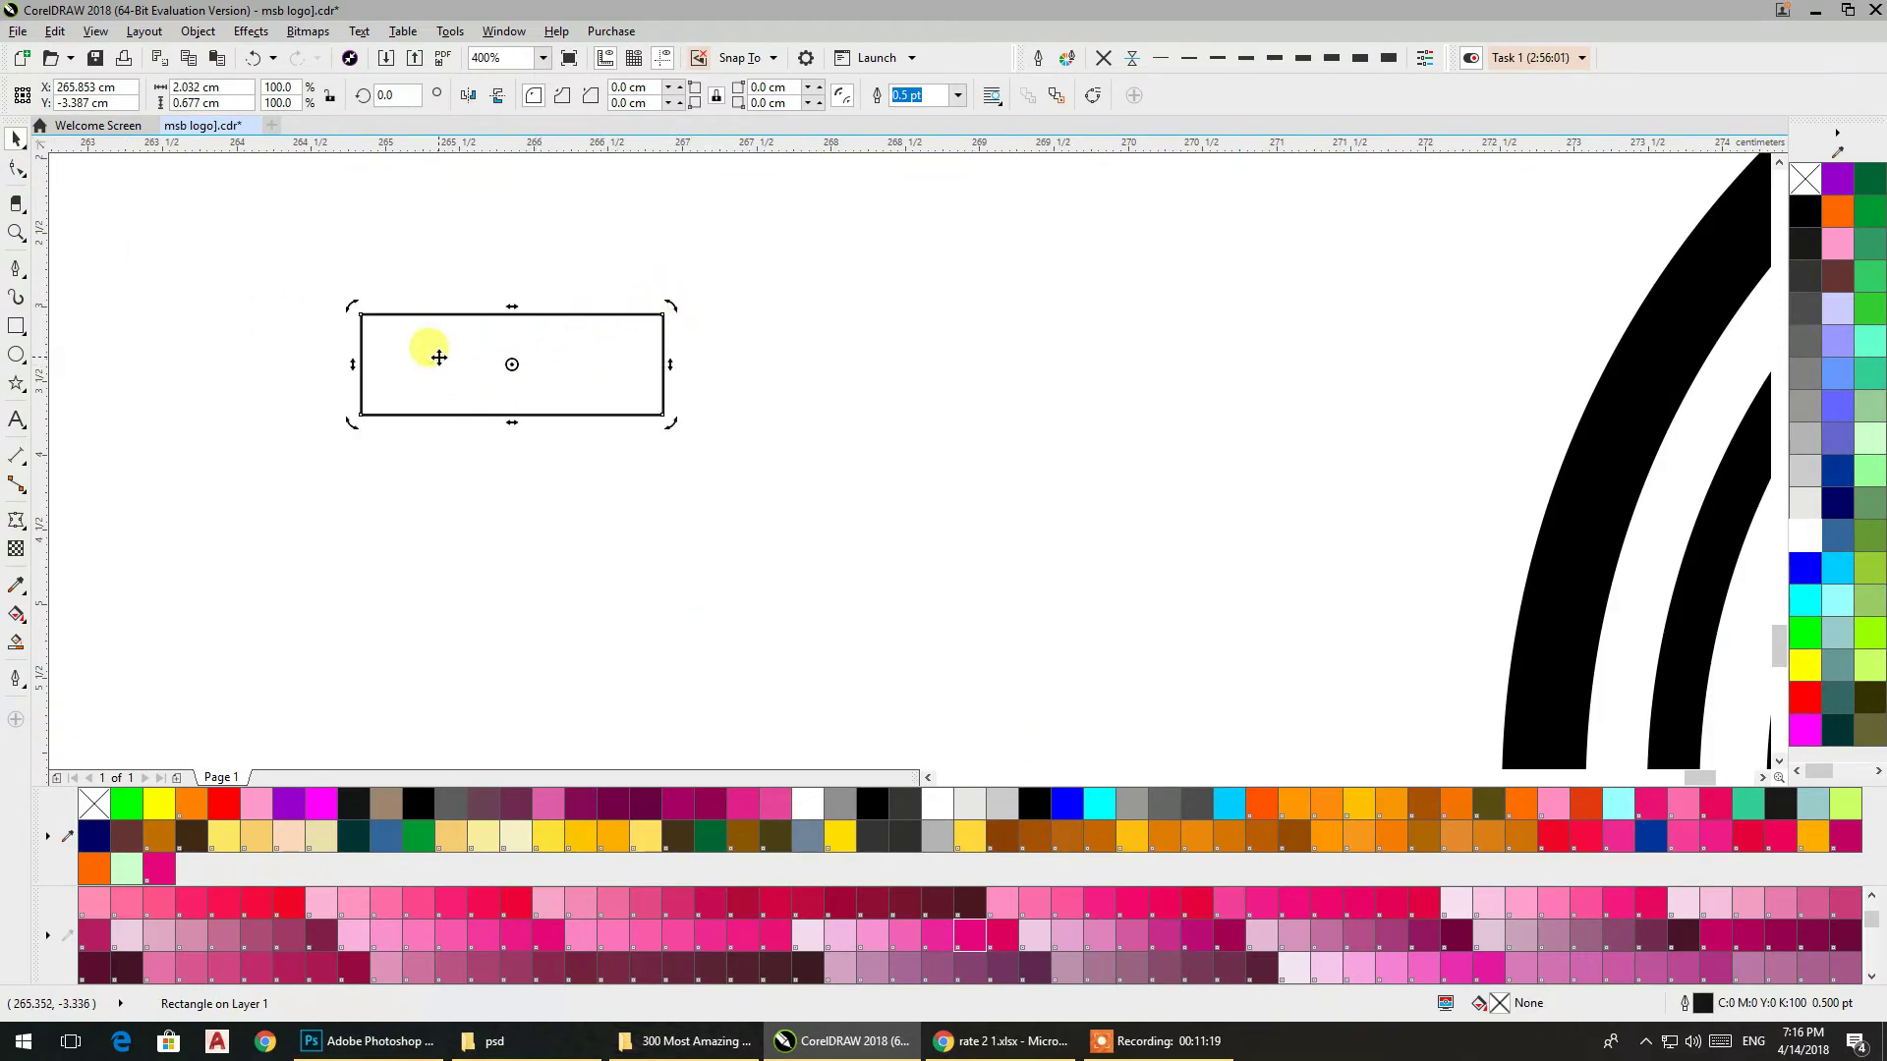
{"action": "left_click_drag", "start_coordinate": [520, 391], "coordinate": [672, 541]}
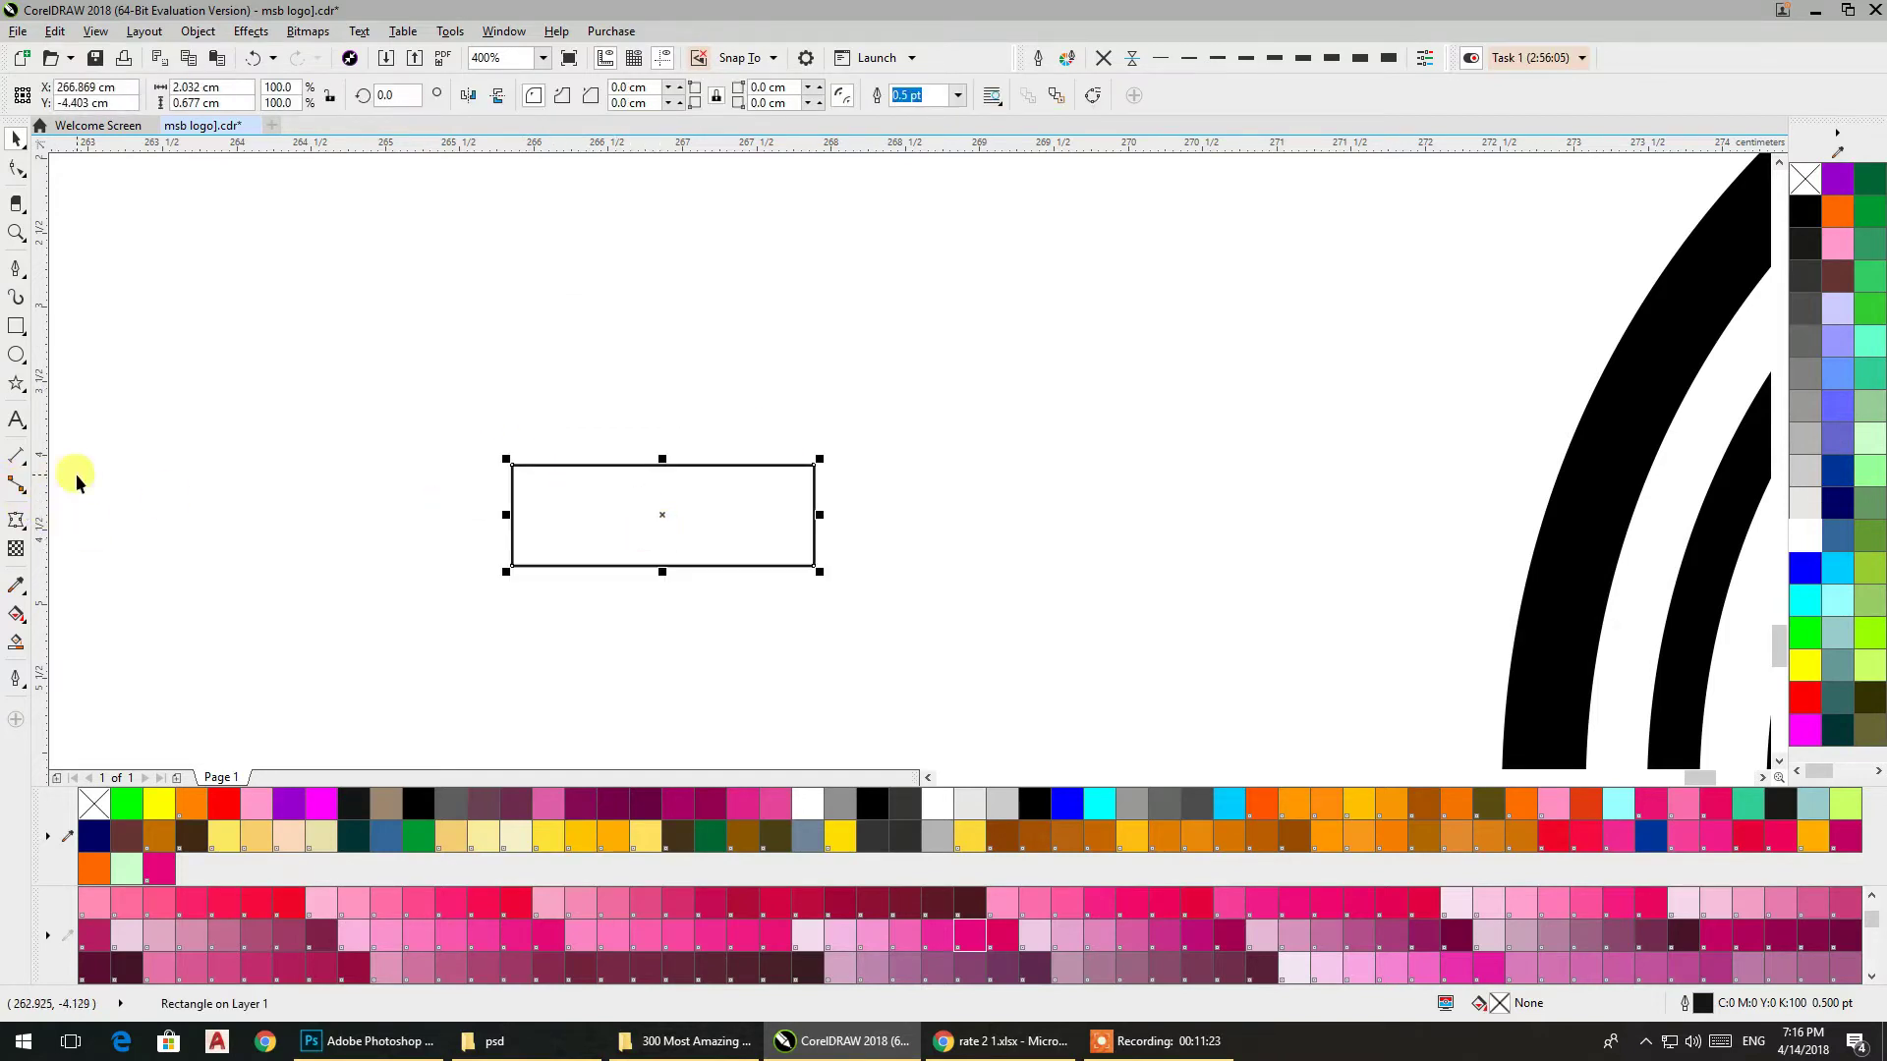
Convert the rectangle to curves and notch its left end into a chevron
{"action": "key", "text": "ctrl+q"}
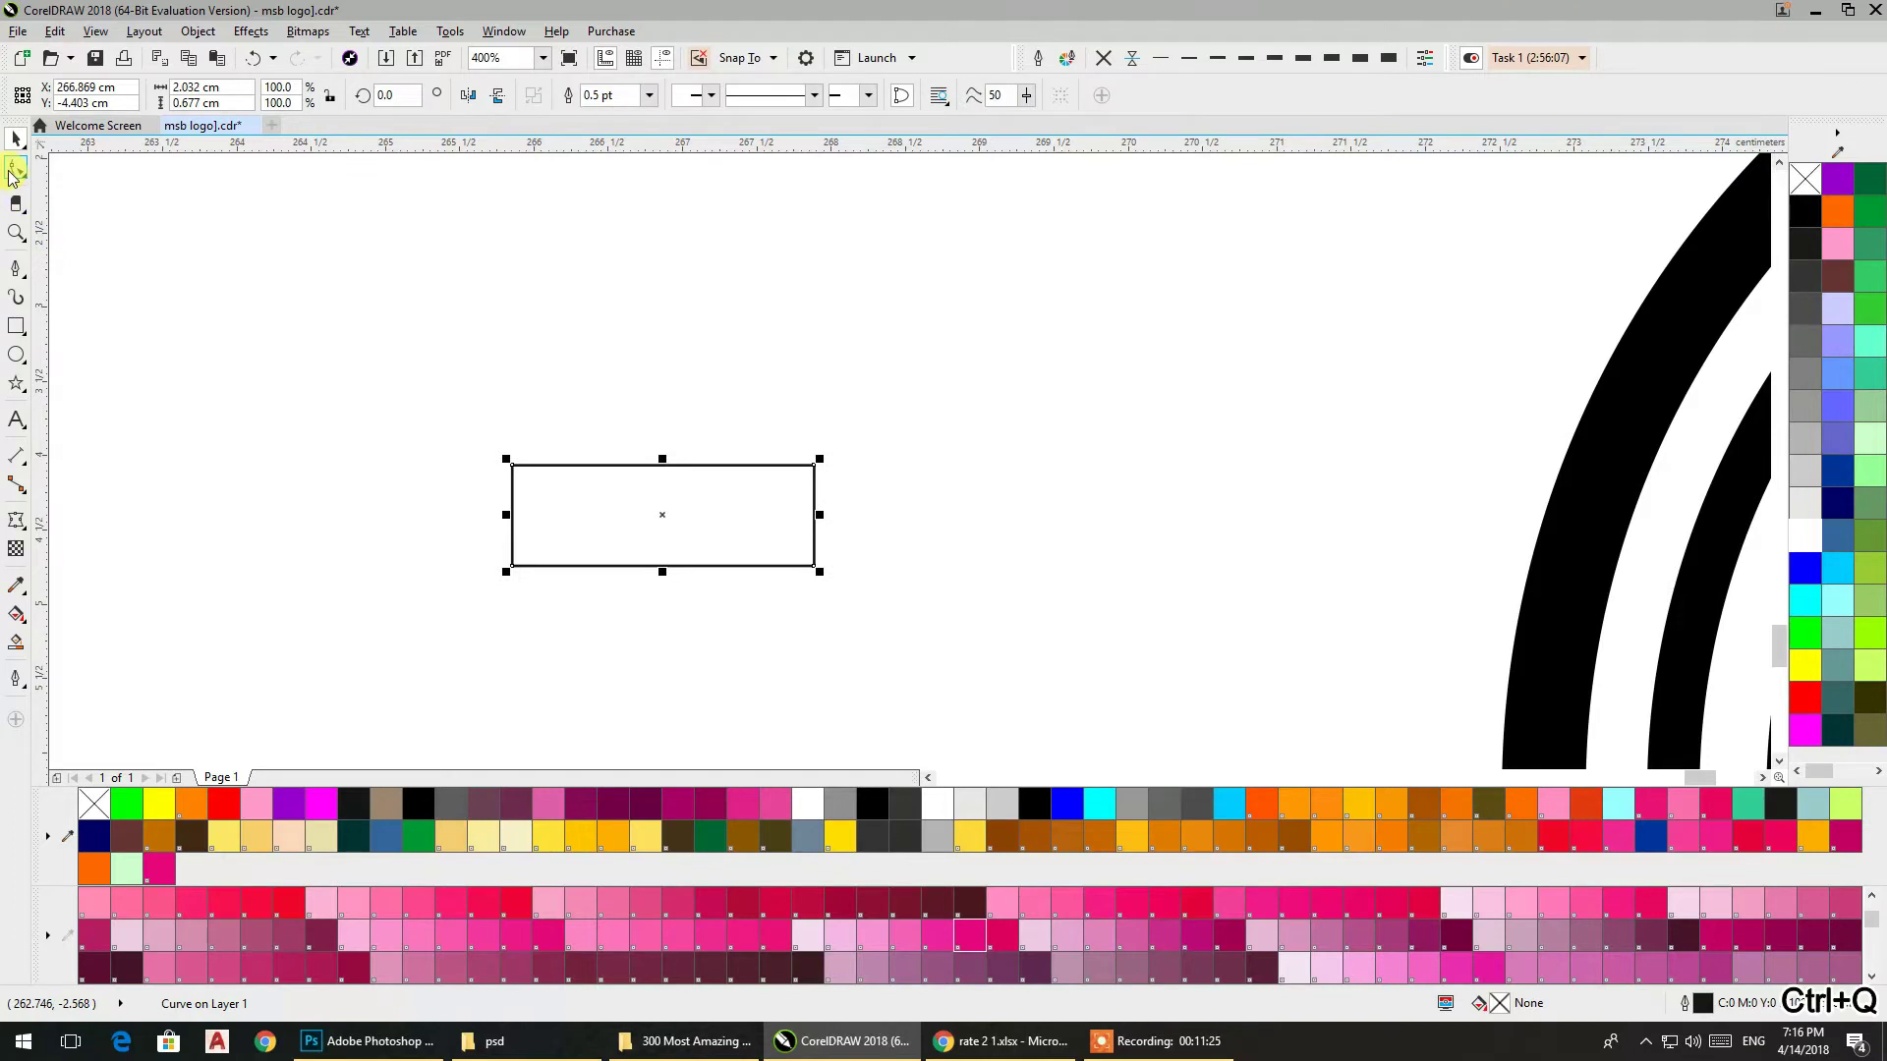
{"action": "left_click", "coordinate": [14, 171]}
{"action": "left_click_drag", "start_coordinate": [513, 519], "coordinate": [538, 520]}
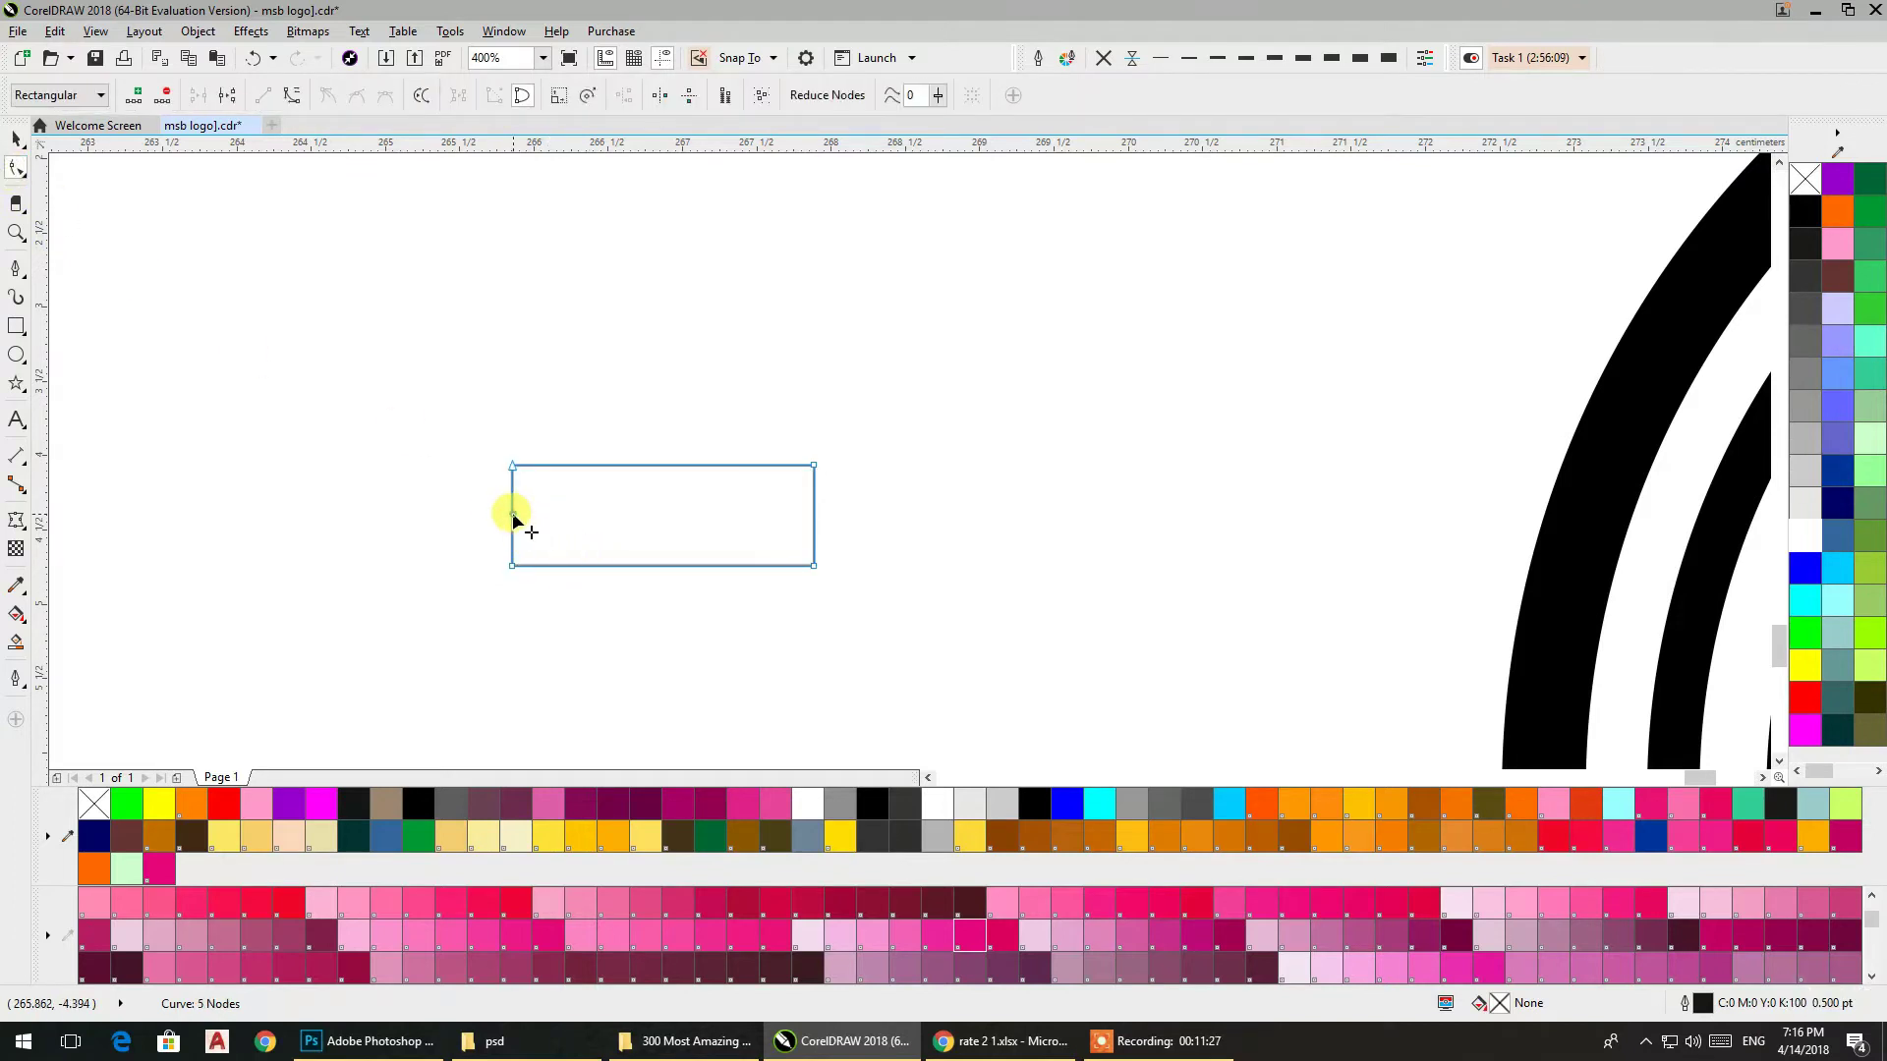
{"action": "left_click_drag", "start_coordinate": [546, 515], "coordinate": [547, 515]}
{"action": "left_click", "coordinate": [13, 147]}
{"action": "scroll", "coordinate": [698, 398], "scroll_direction": "down", "scroll_amount": 2}
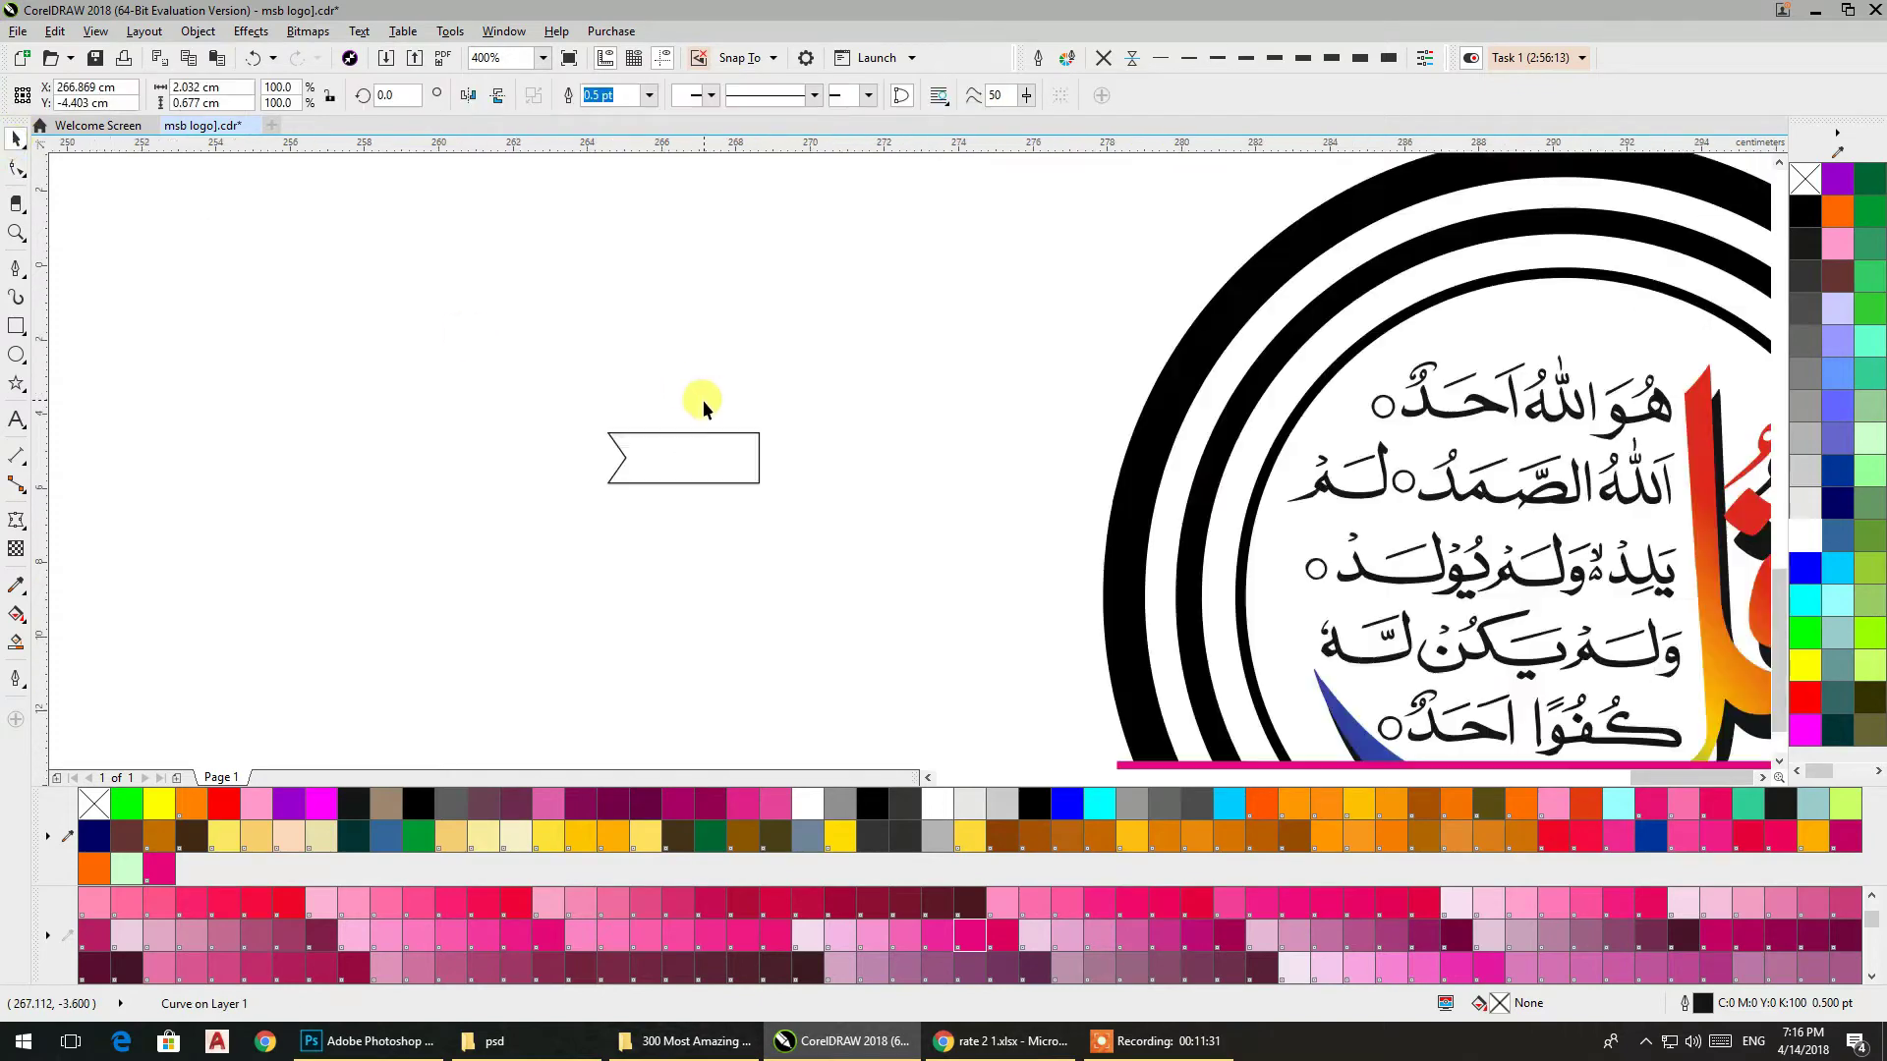
{"action": "scroll", "coordinate": [674, 455], "scroll_direction": "down", "scroll_amount": 2}
{"action": "scroll", "coordinate": [674, 455], "scroll_direction": "down", "scroll_amount": 1}
{"action": "left_click", "coordinate": [538, 531]}
Shorten the notched shape to 1.222 cm by pulling its right edge left
{"action": "left_click", "coordinate": [486, 491]}
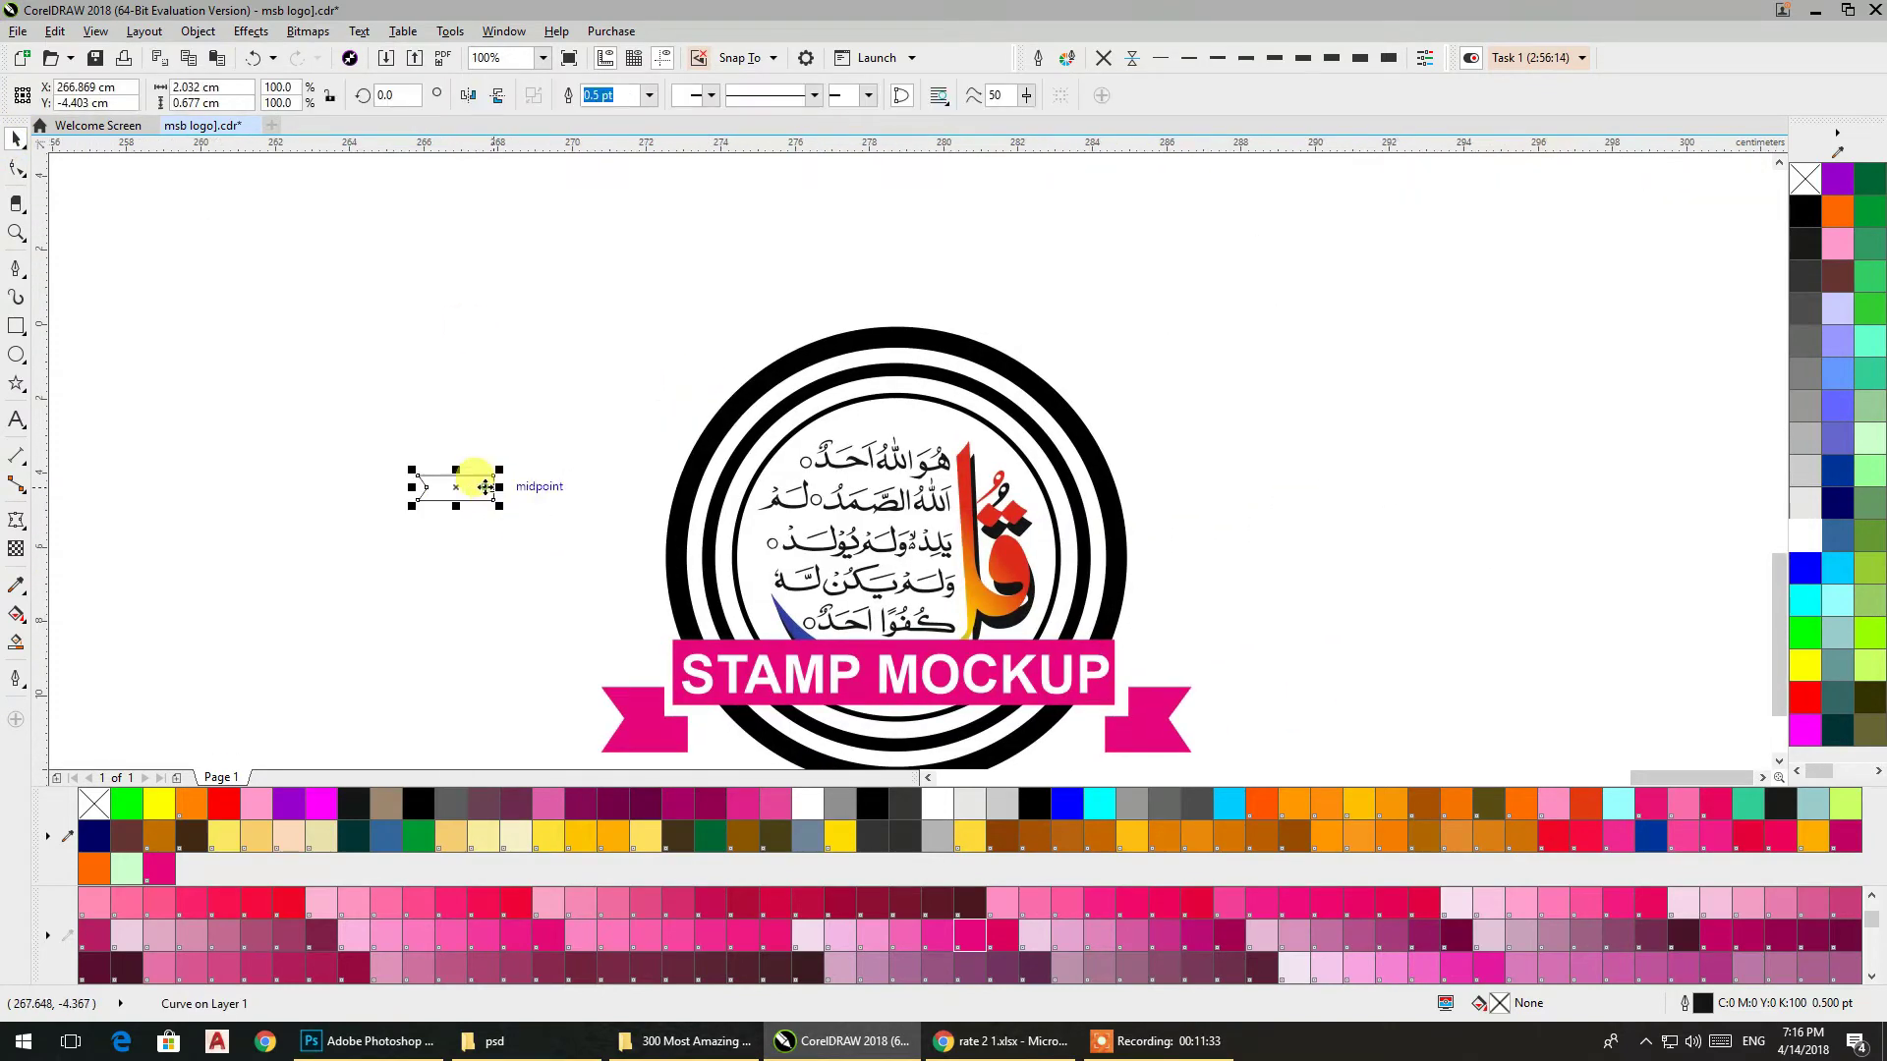
{"action": "scroll", "coordinate": [479, 487], "scroll_direction": "up", "scroll_amount": 2}
{"action": "scroll", "coordinate": [478, 476], "scroll_direction": "up", "scroll_amount": 3}
{"action": "left_click", "coordinate": [16, 169]}
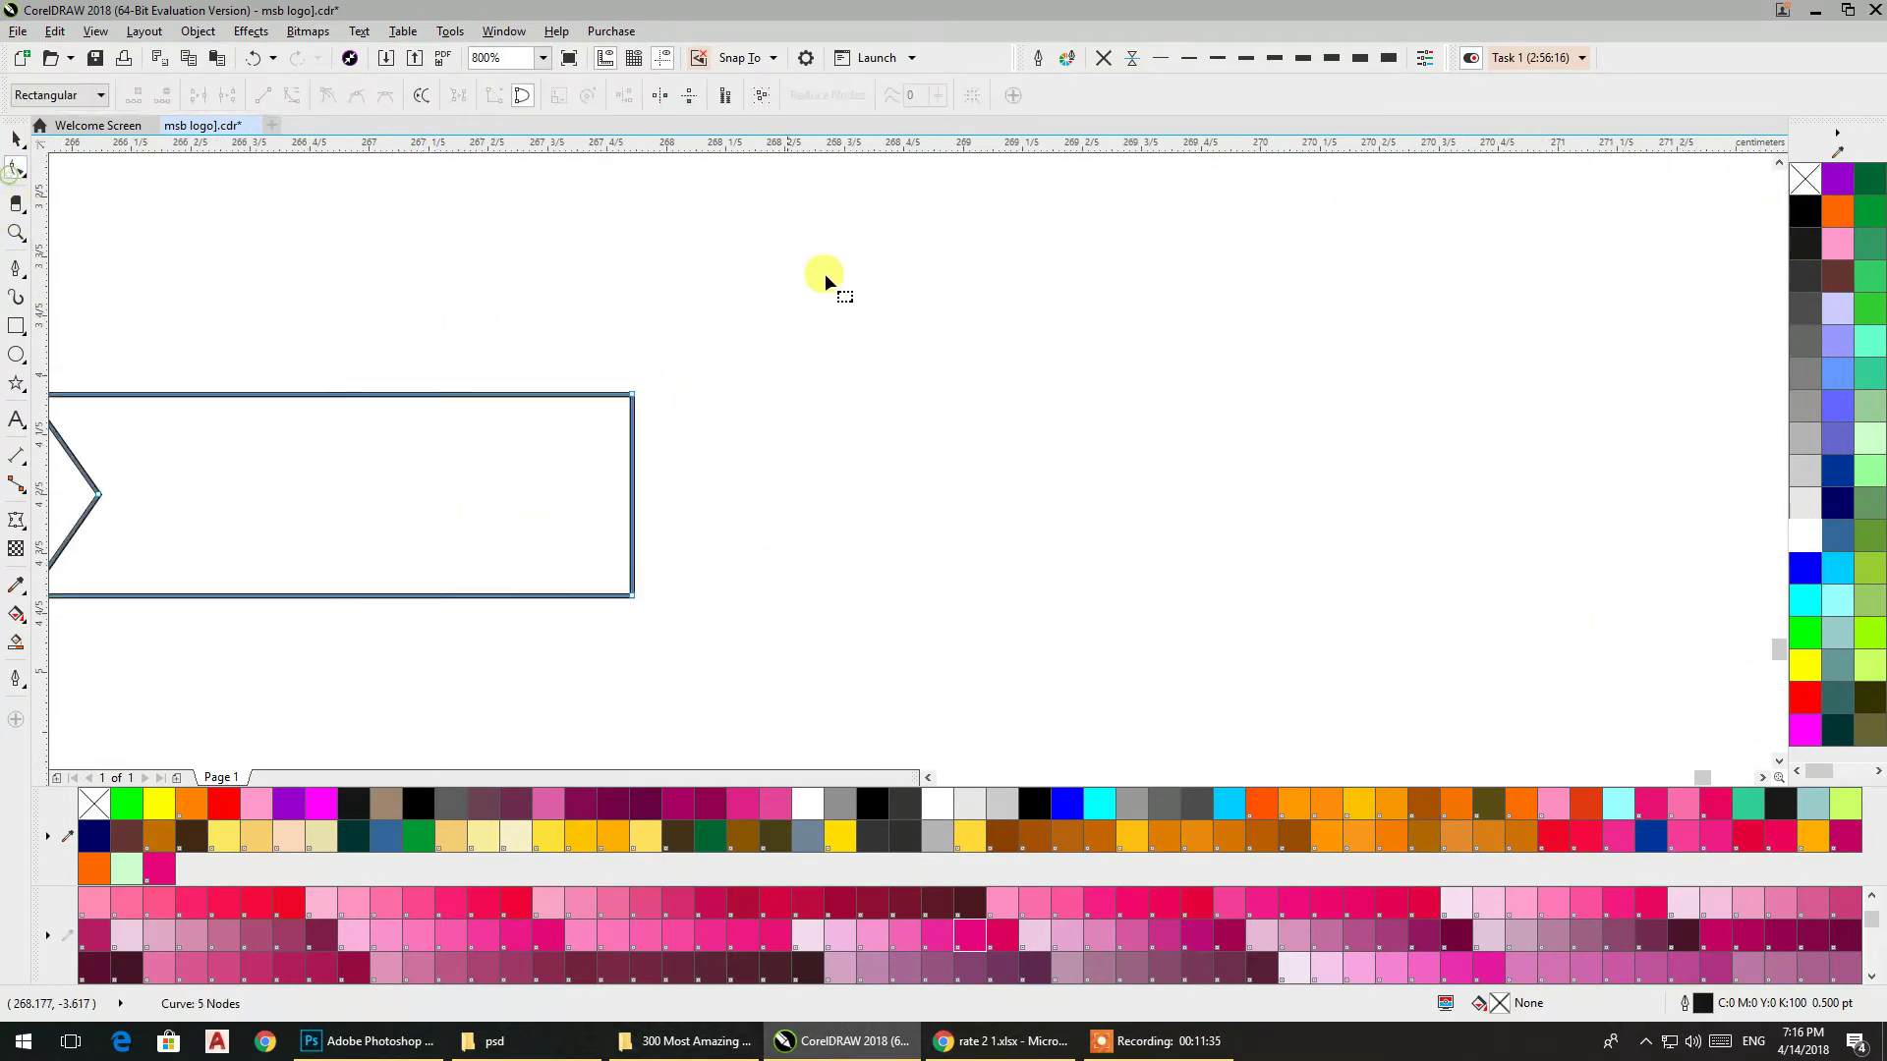
{"action": "left_click_drag", "start_coordinate": [629, 596], "coordinate": [393, 597]}
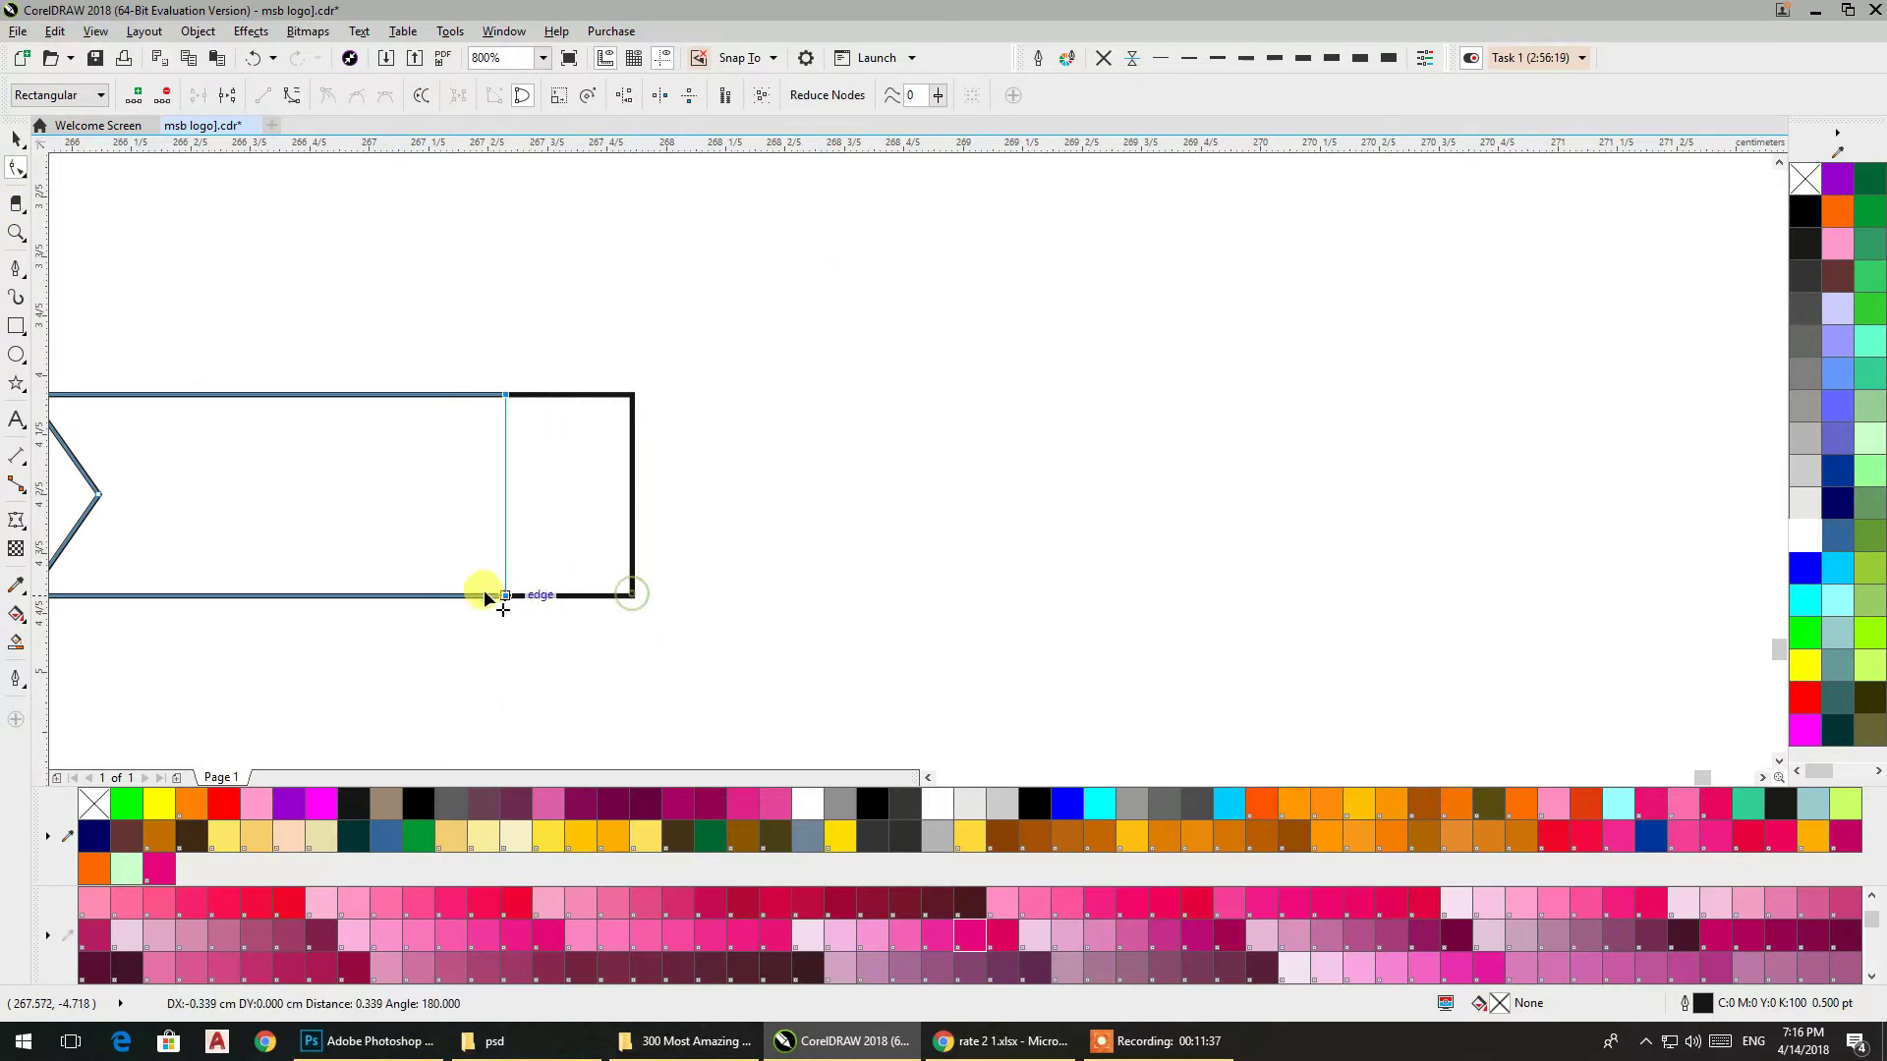
{"action": "left_click", "coordinate": [15, 139]}
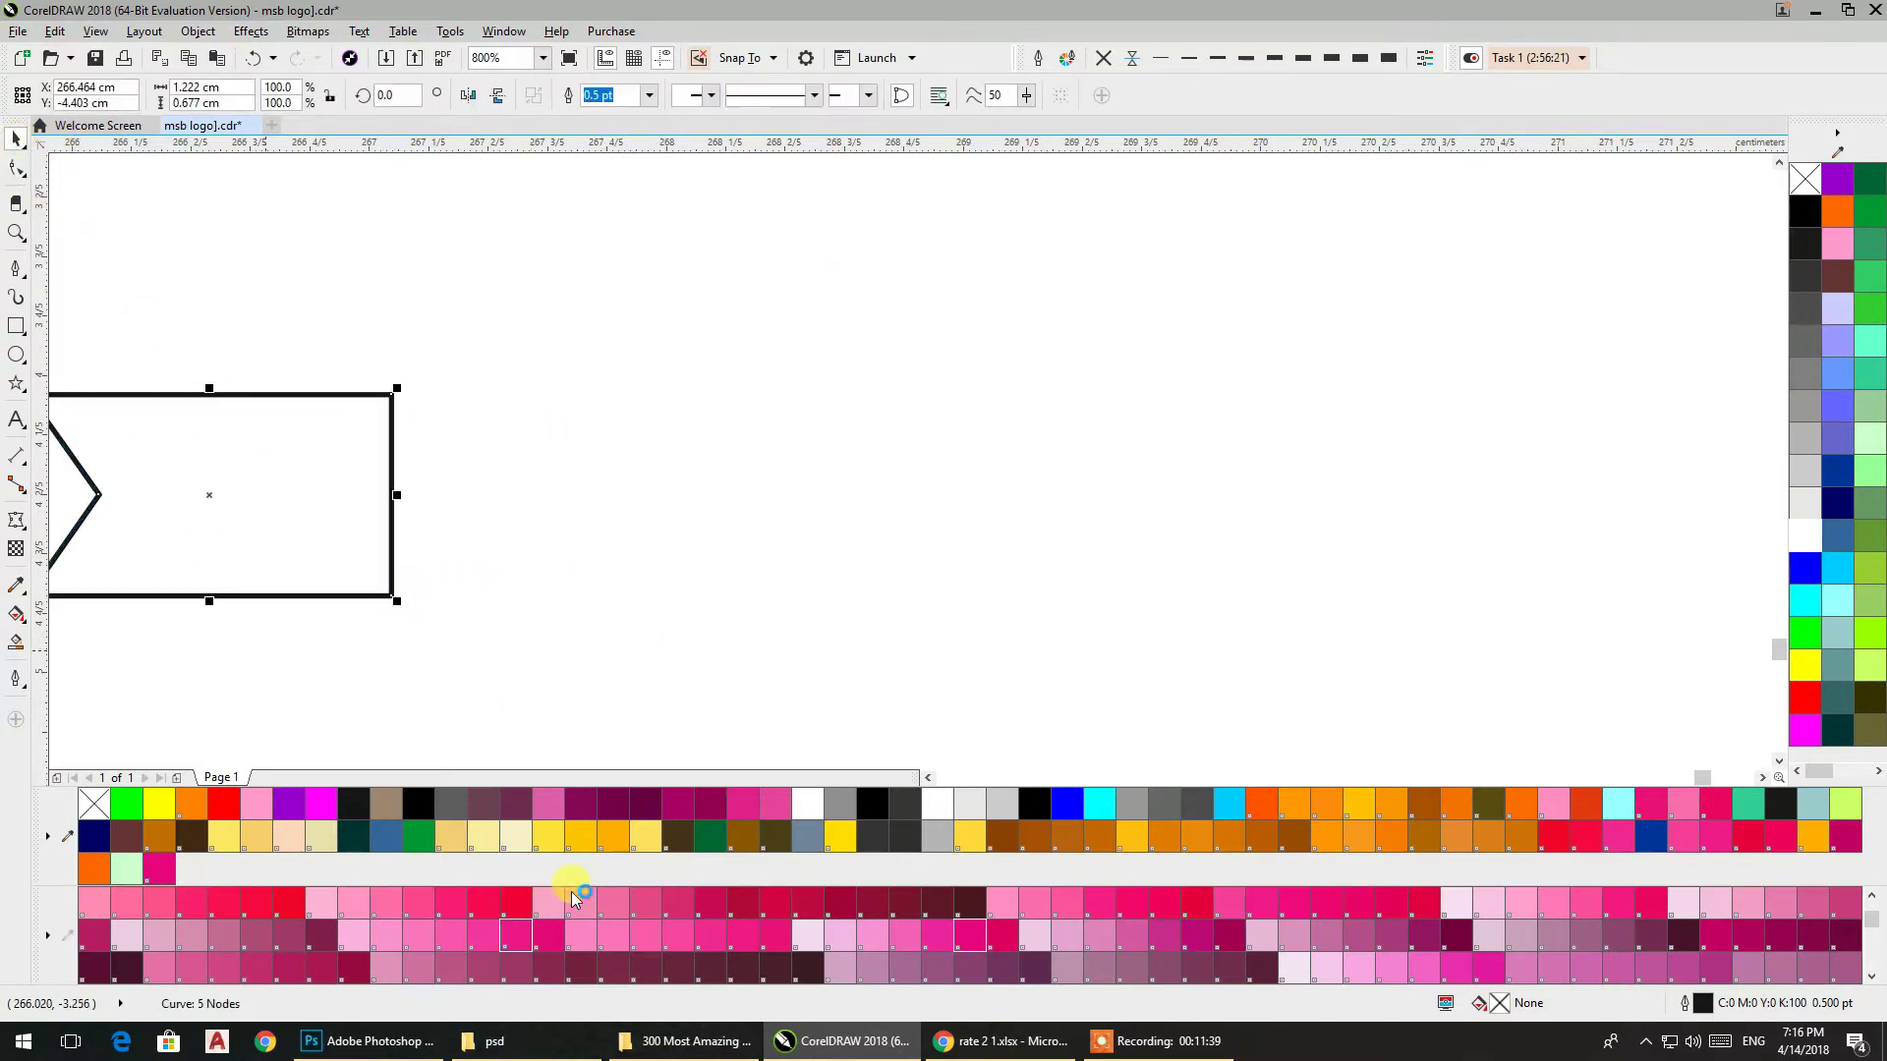
Fill the notched tail PANTONE 3-1-4 C yellow and remove its outline
{"action": "left_click", "coordinate": [549, 837]}
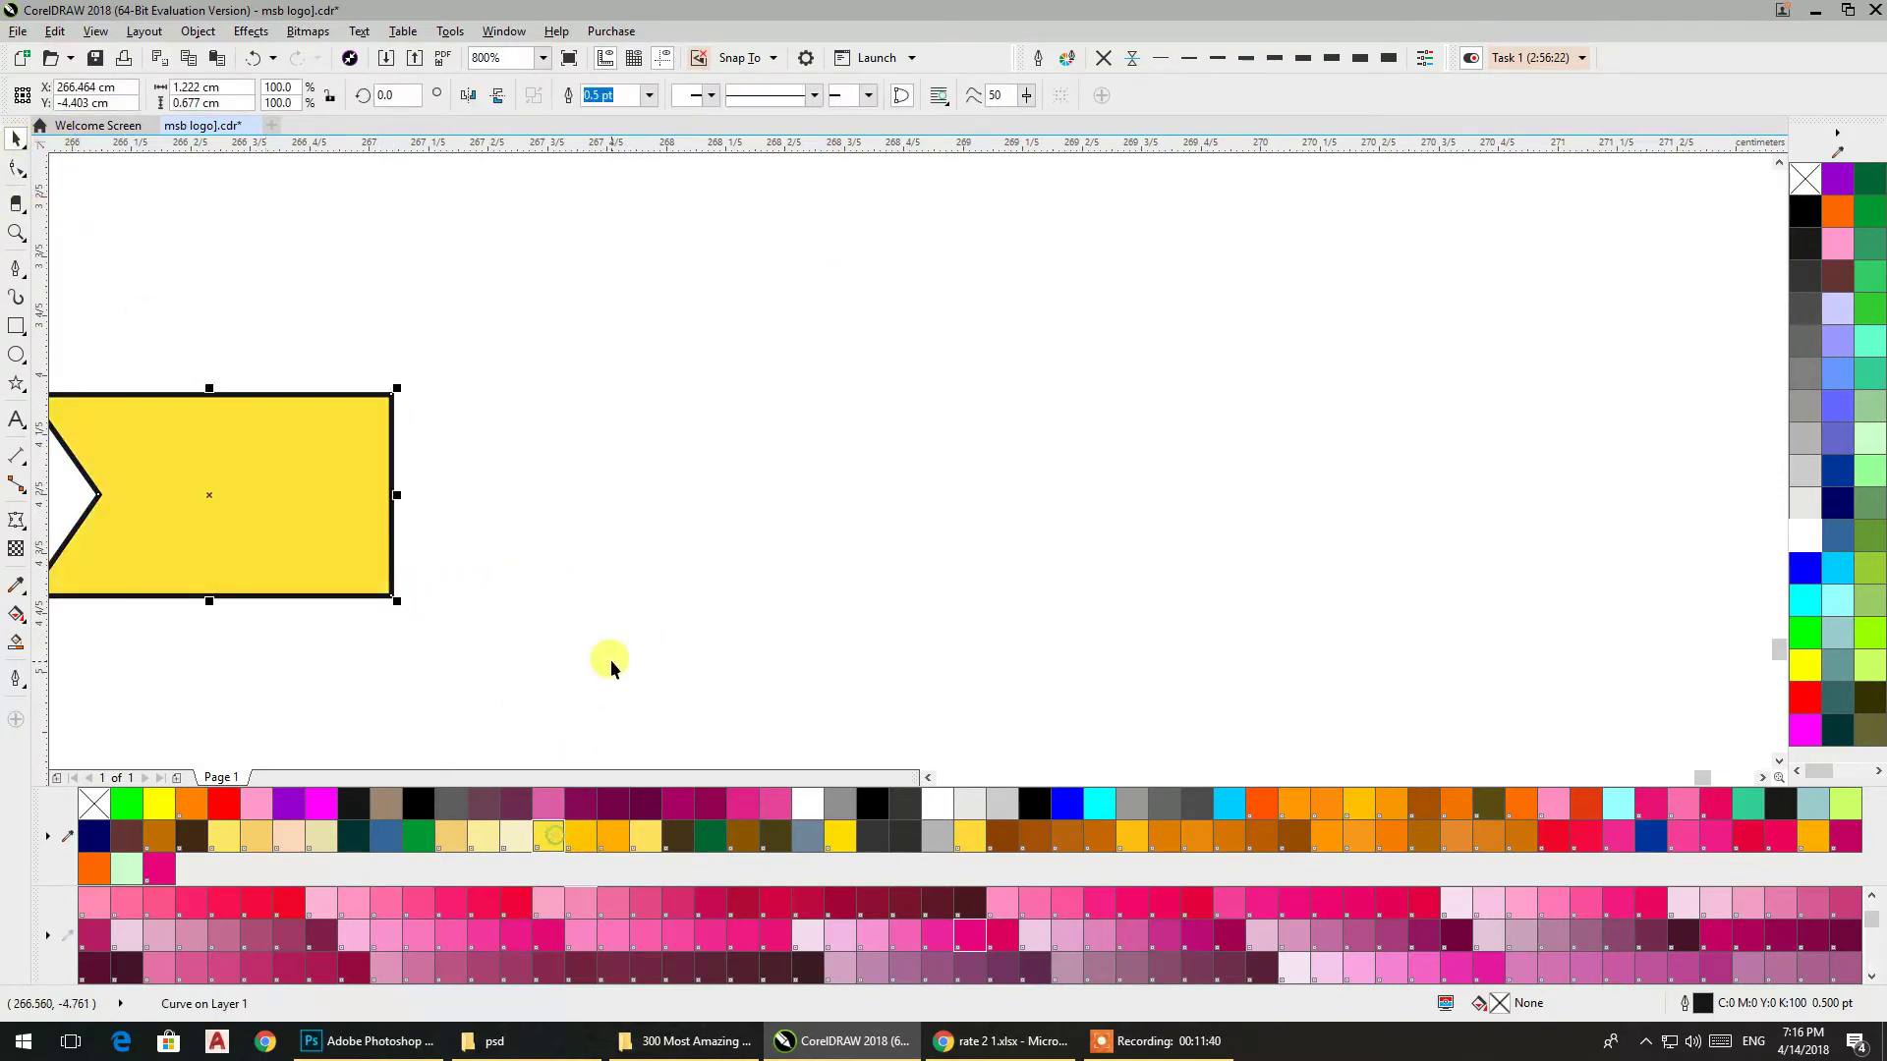
{"action": "left_click", "coordinate": [1103, 63]}
{"action": "mouse_move", "coordinate": [261, 488]}
{"action": "left_mouse_down"}
{"action": "mouse_move", "coordinate": [750, 426]}
{"action": "mouse_move", "coordinate": [438, 446]}
{"action": "mouse_move", "coordinate": [668, 563]}
{"action": "left_mouse_up"}
{"action": "scroll", "coordinate": [773, 465], "scroll_direction": "down", "scroll_amount": 3}
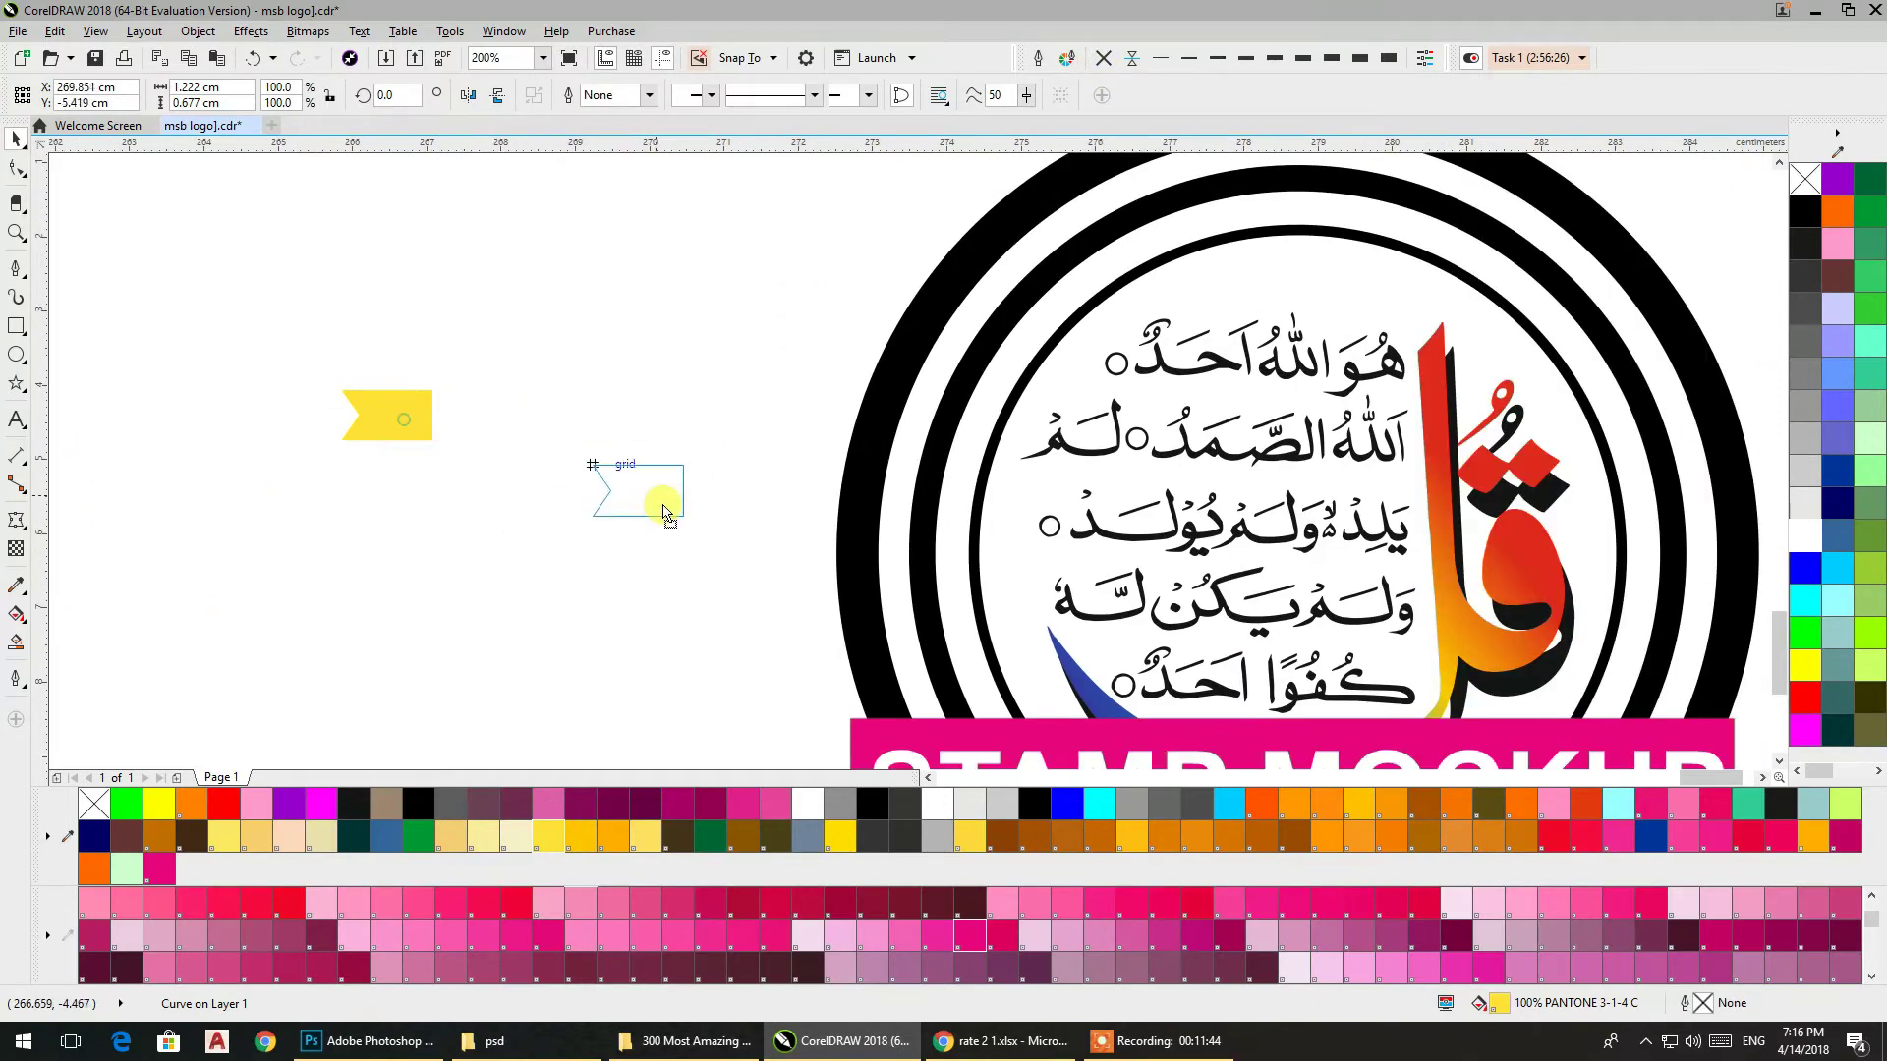
Place the yellow ray against the badge's left edge, behind the outer ring
{"action": "left_click", "coordinate": [958, 562]}
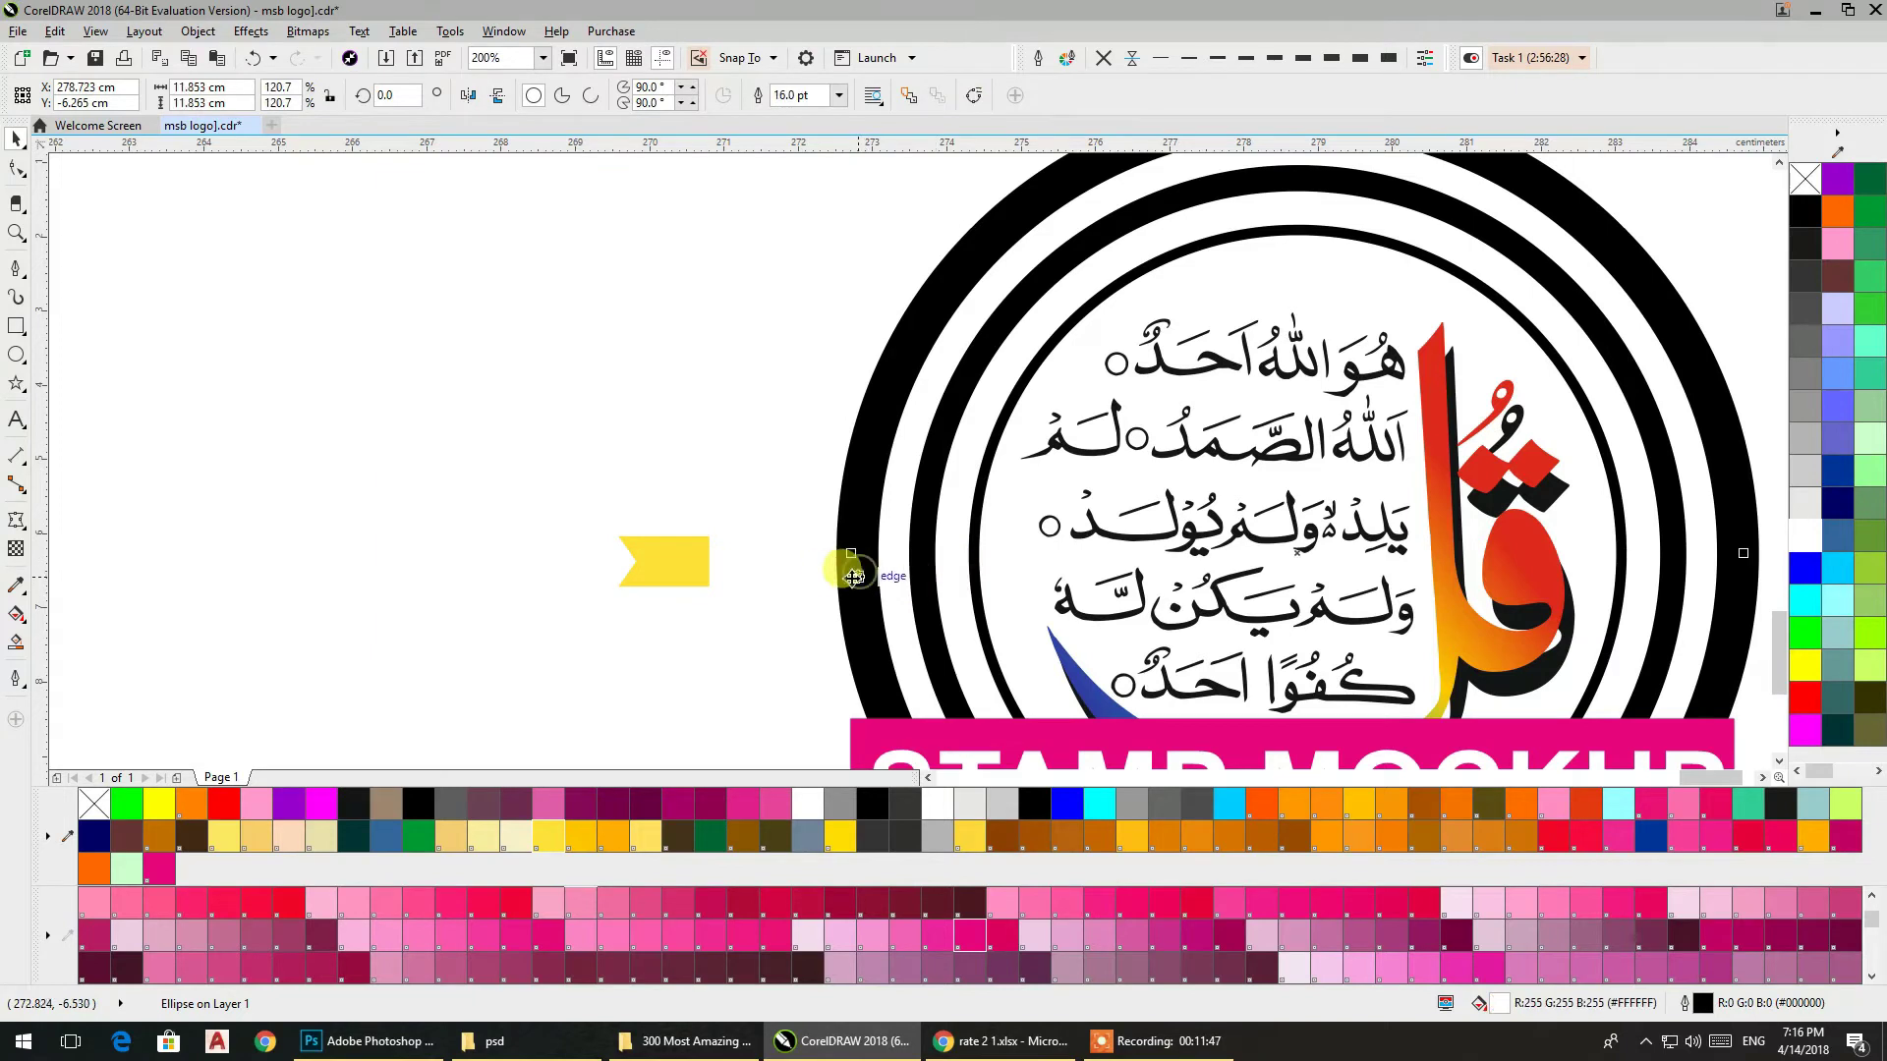
{"action": "left_click_drag", "start_coordinate": [708, 564], "coordinate": [838, 554]}
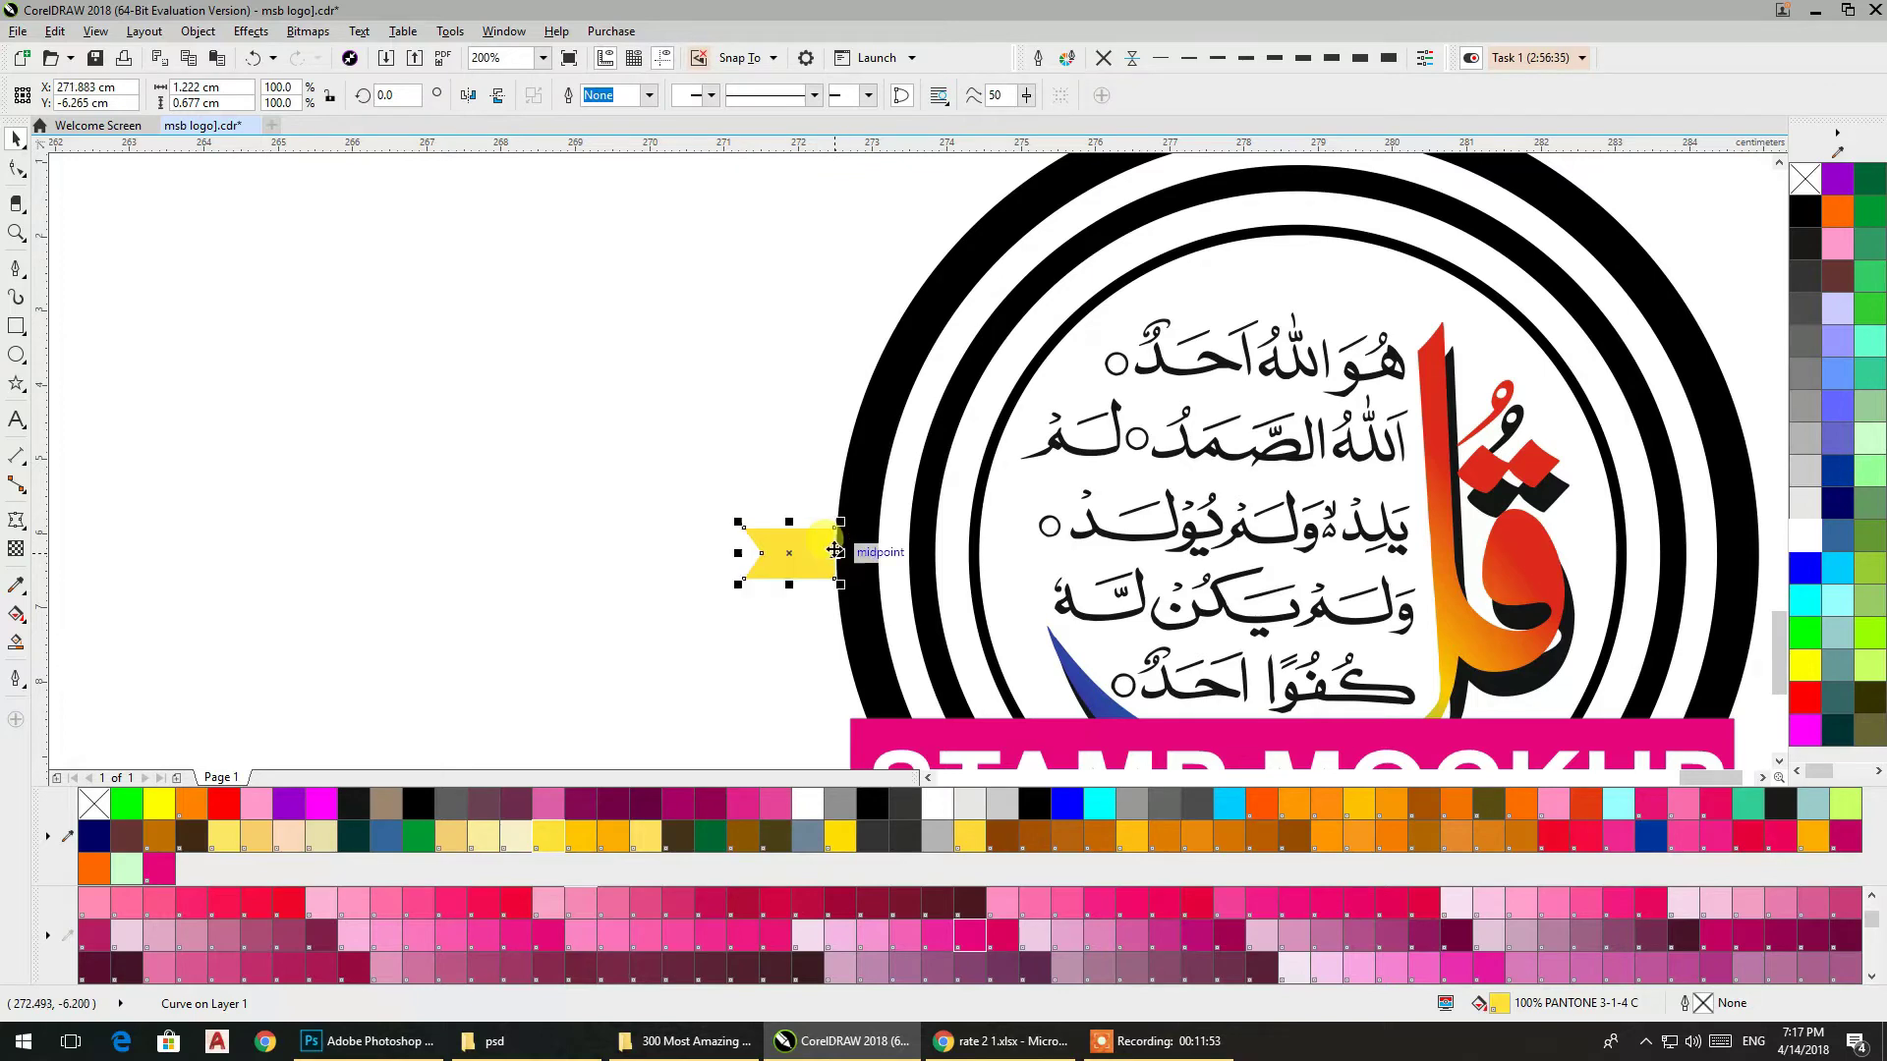
{"action": "scroll", "coordinate": [833, 549], "scroll_direction": "up", "scroll_amount": 2}
{"action": "left_click_drag", "start_coordinate": [802, 567], "coordinate": [858, 566]}
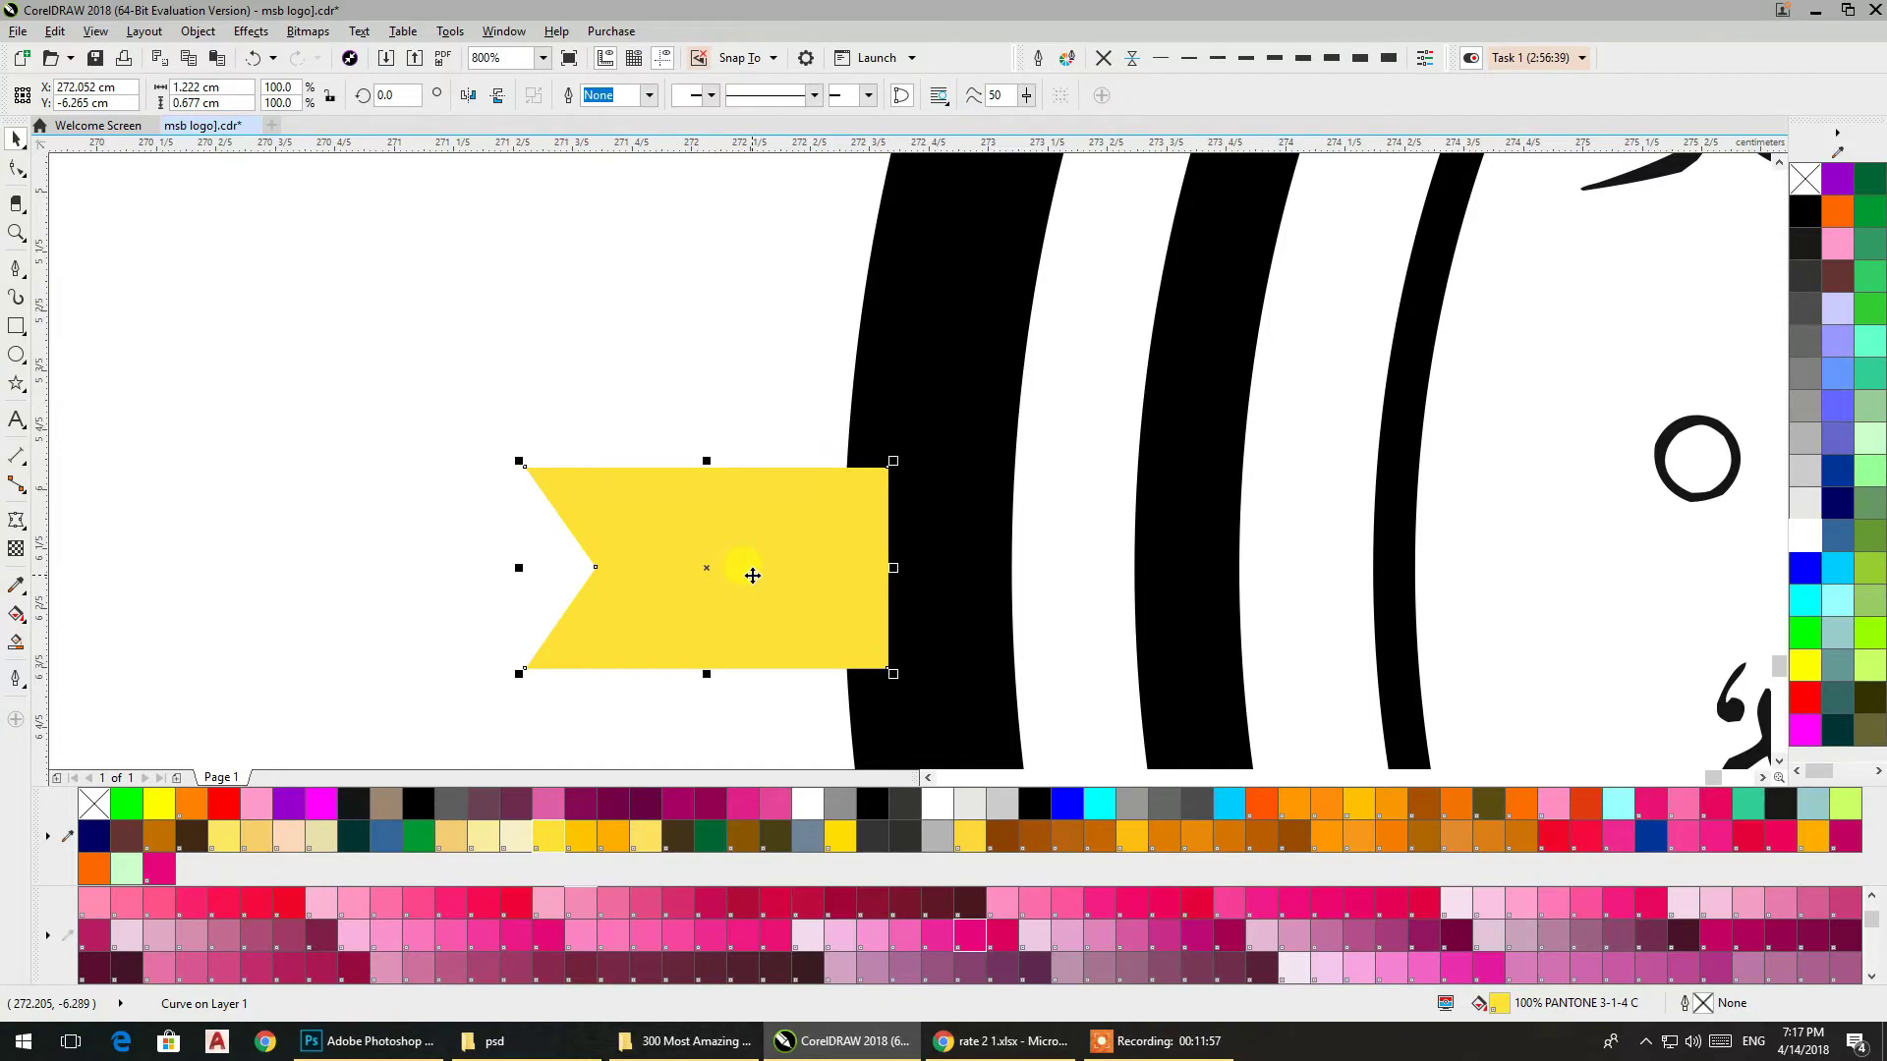
{"action": "key", "text": "shift+Page_Down"}
{"action": "scroll", "coordinate": [753, 576], "scroll_direction": "down", "scroll_amount": 3}
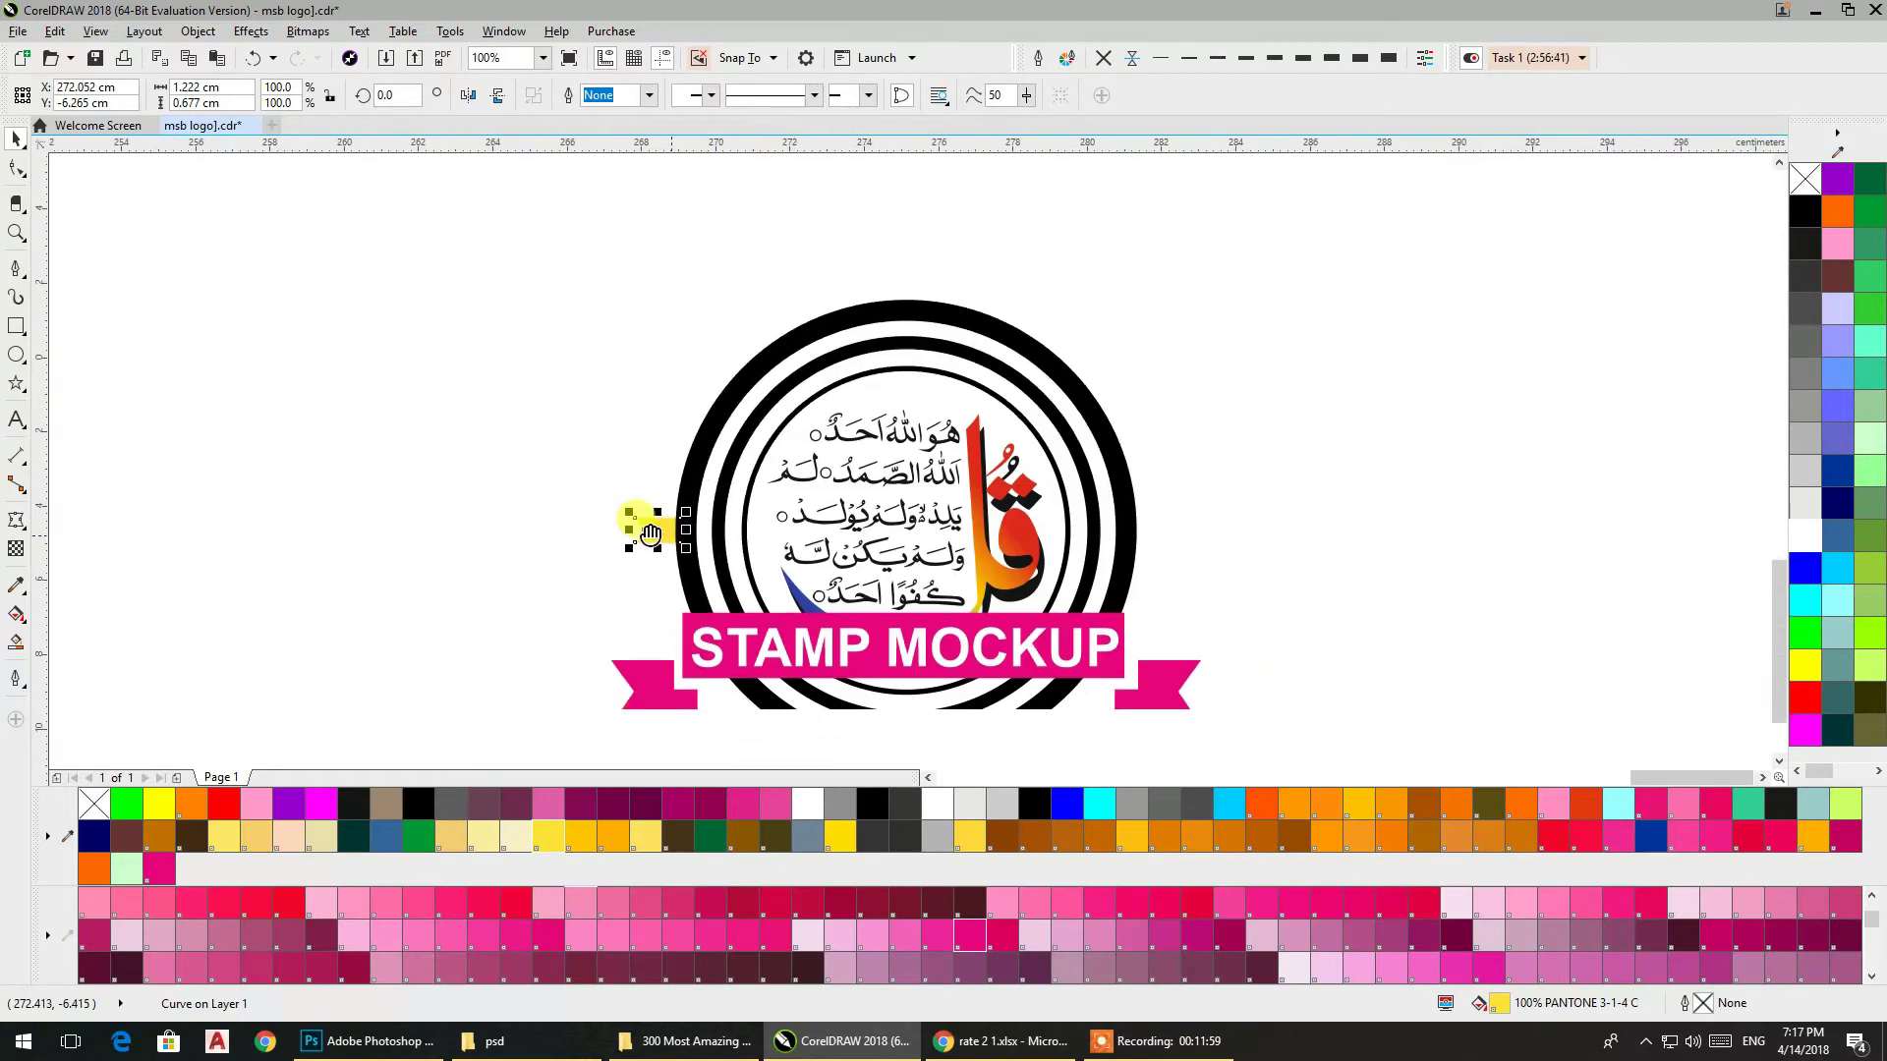
Centre the ray's rotation on the badge, rotate-copy it to 345°, and repeat twice with Ctrl+R
{"action": "left_click", "coordinate": [656, 447]}
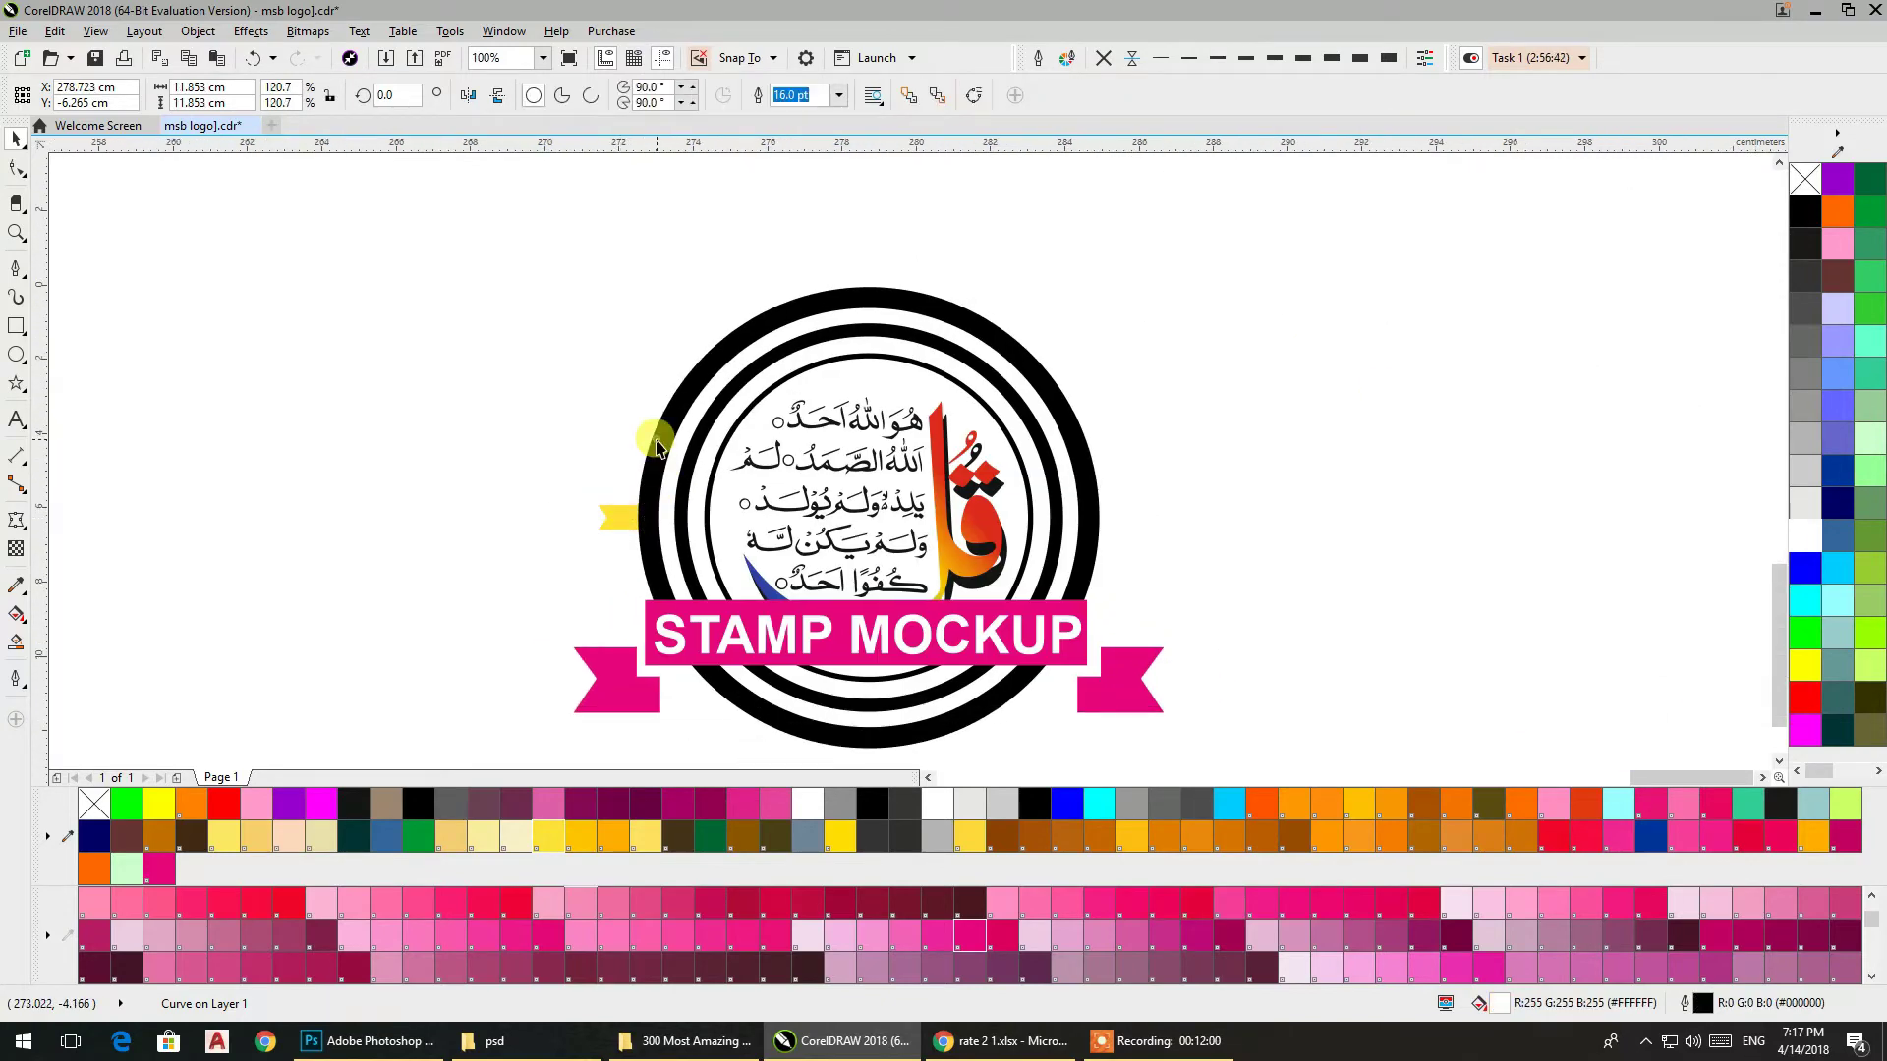
{"action": "left_click", "coordinate": [621, 515]}
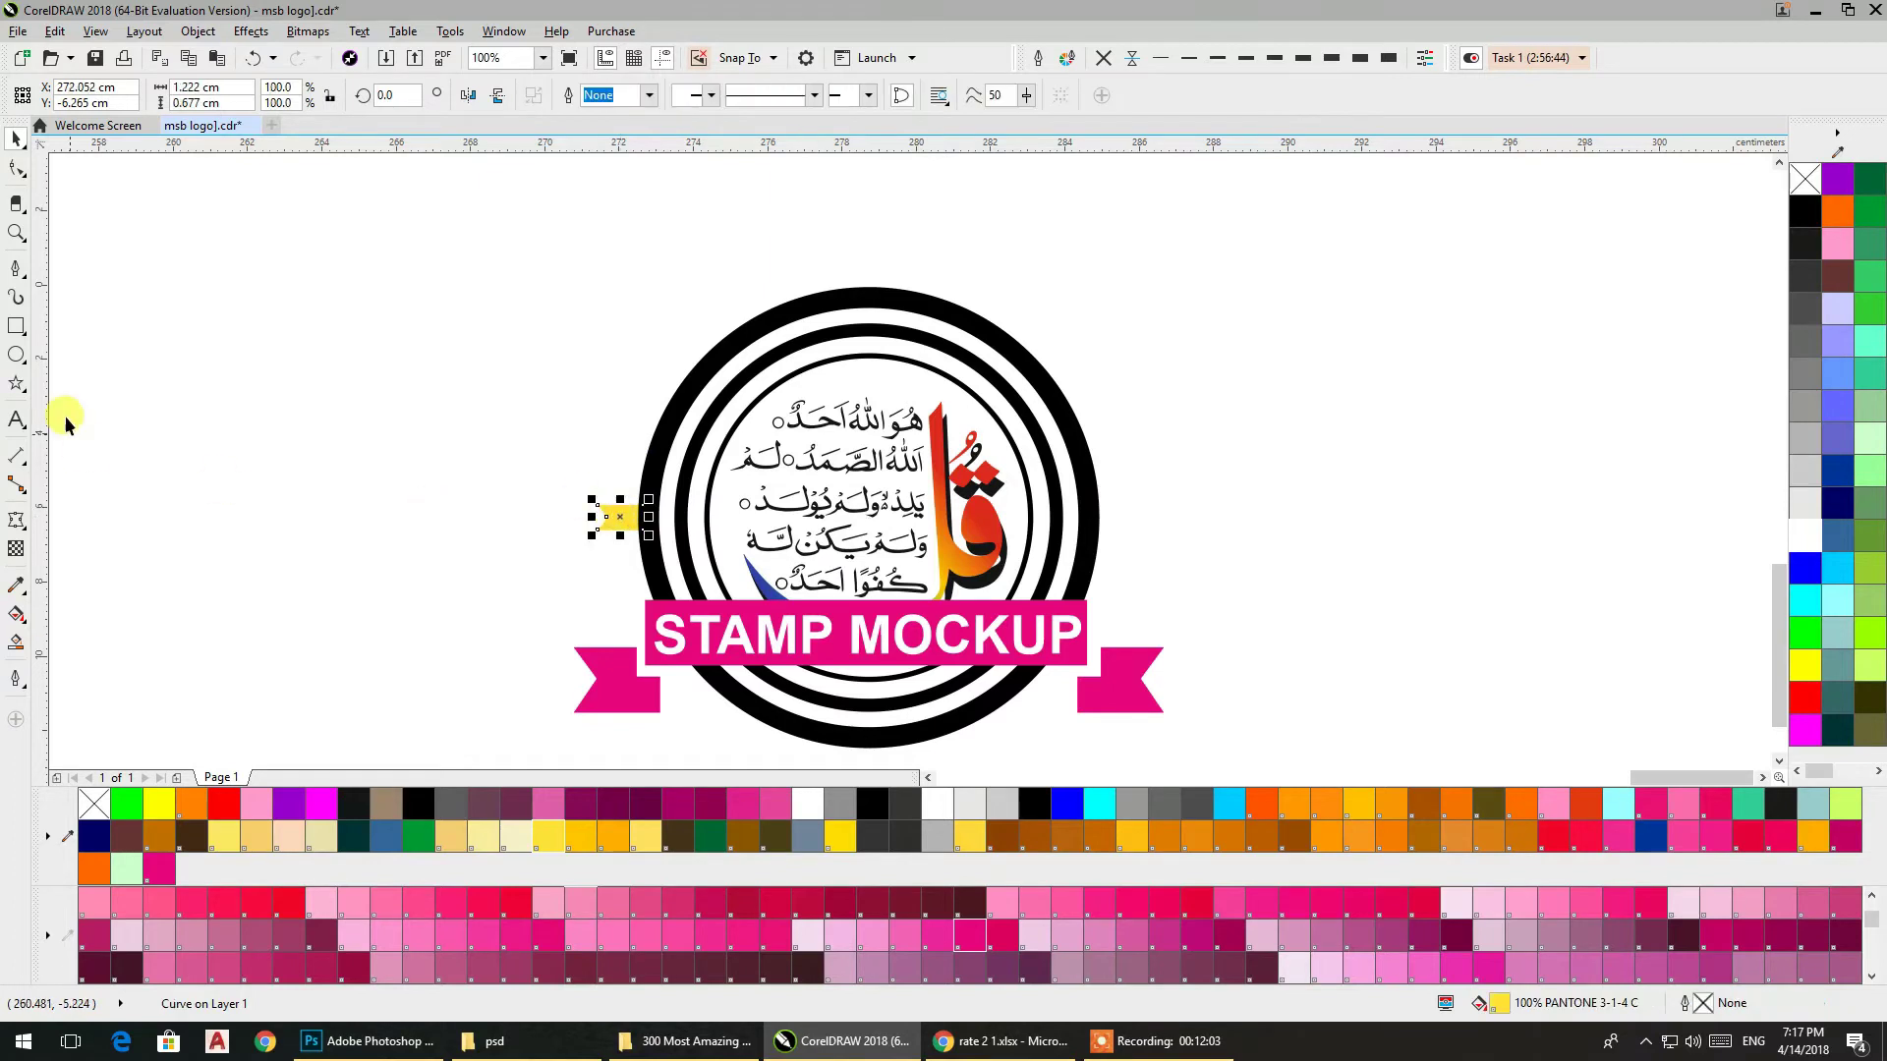
{"action": "left_click", "coordinate": [619, 516]}
{"action": "left_click_drag", "start_coordinate": [619, 516], "coordinate": [853, 521]}
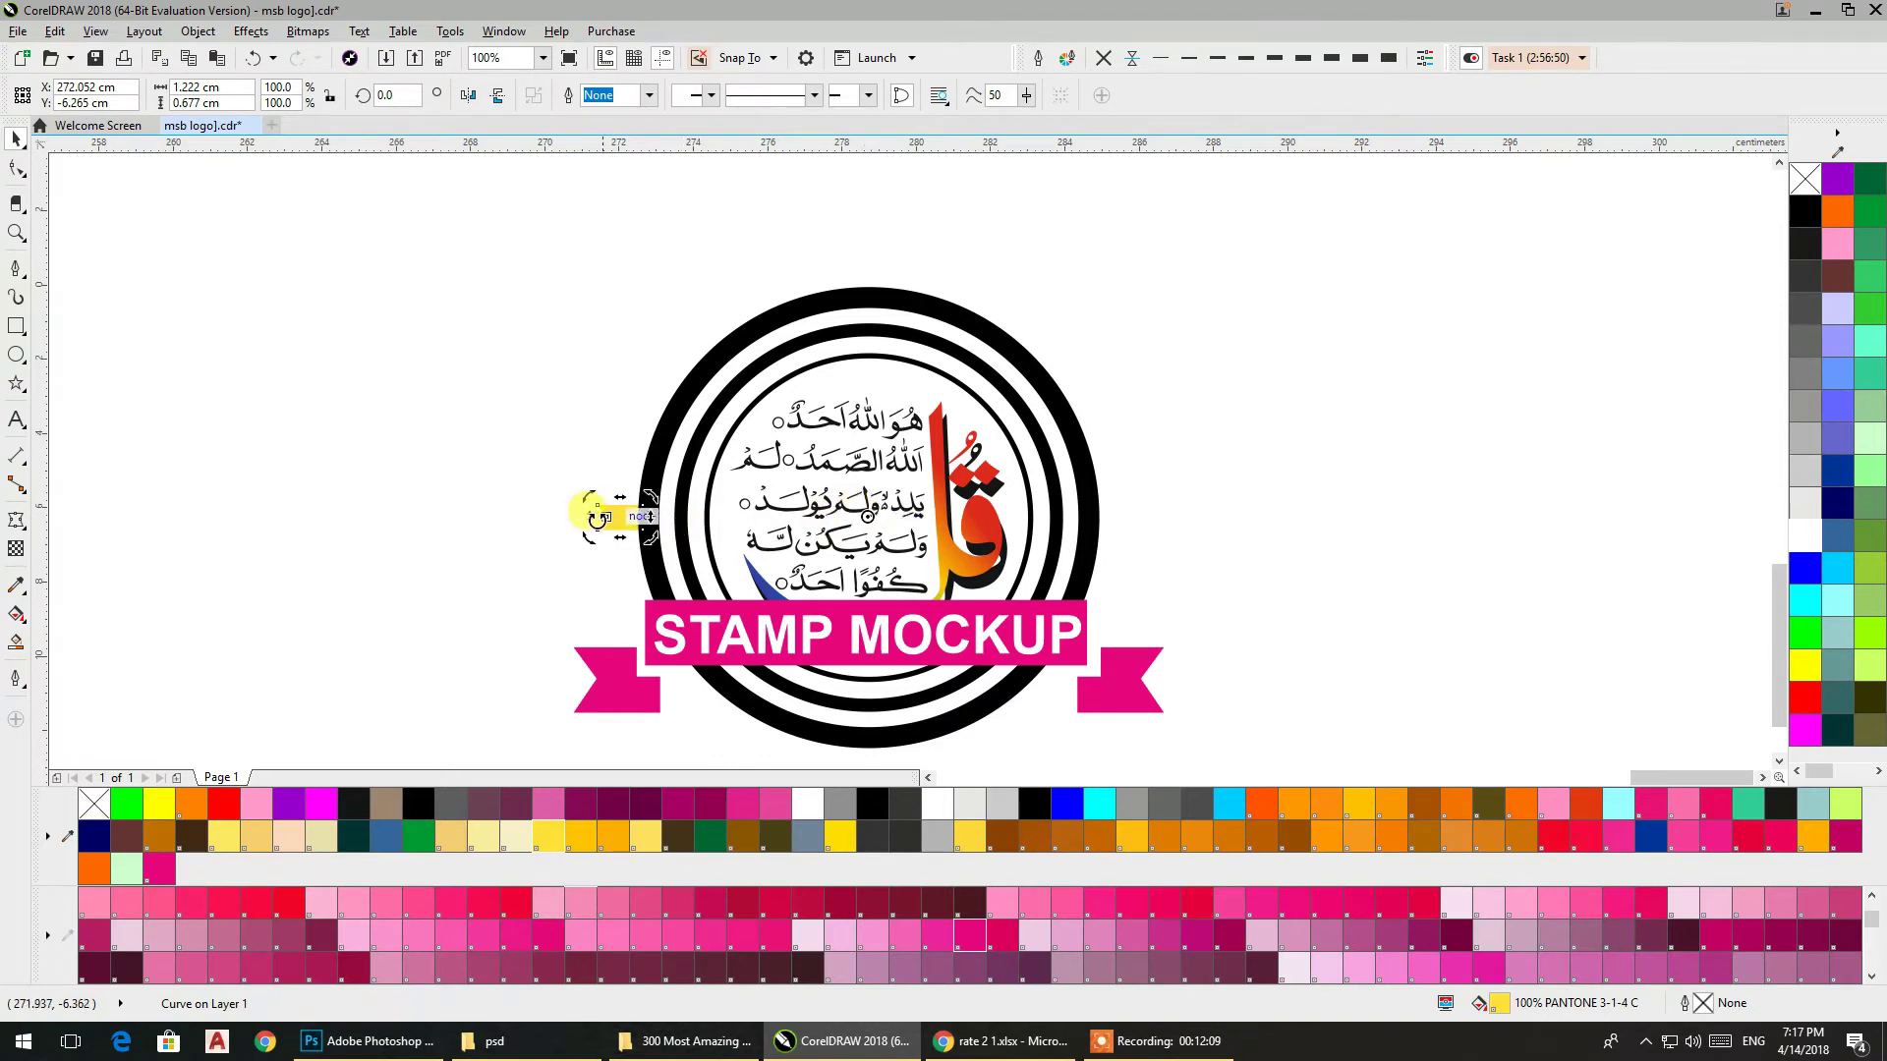
{"action": "left_click_drag", "start_coordinate": [588, 497], "coordinate": [599, 449]}
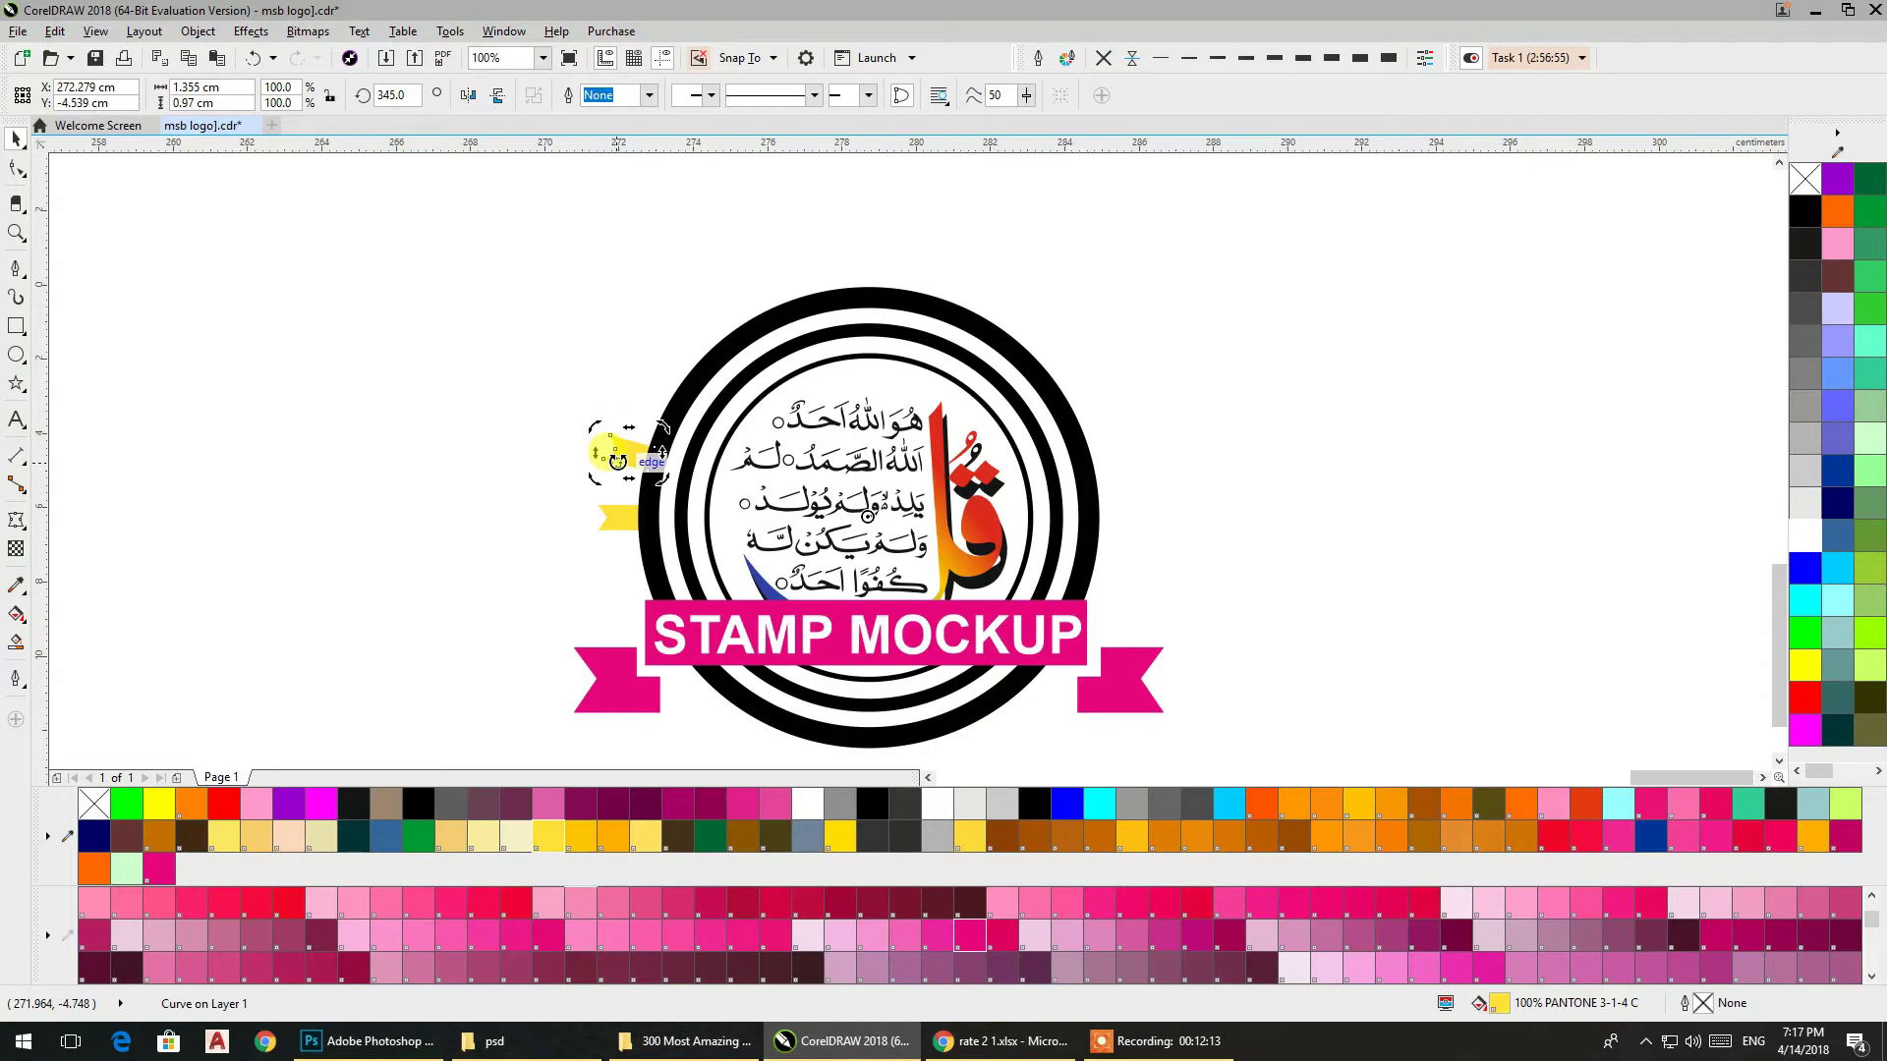
{"action": "key", "text": "ctrl+r"}
{"action": "key", "text": "ctrl+r"}
{"action": "key", "text": "ctrl+r"}
{"action": "key", "text": "ctrl+r"}
{"action": "key", "text": "ctrl+r"}
{"action": "key", "text": "ctrl+r"}
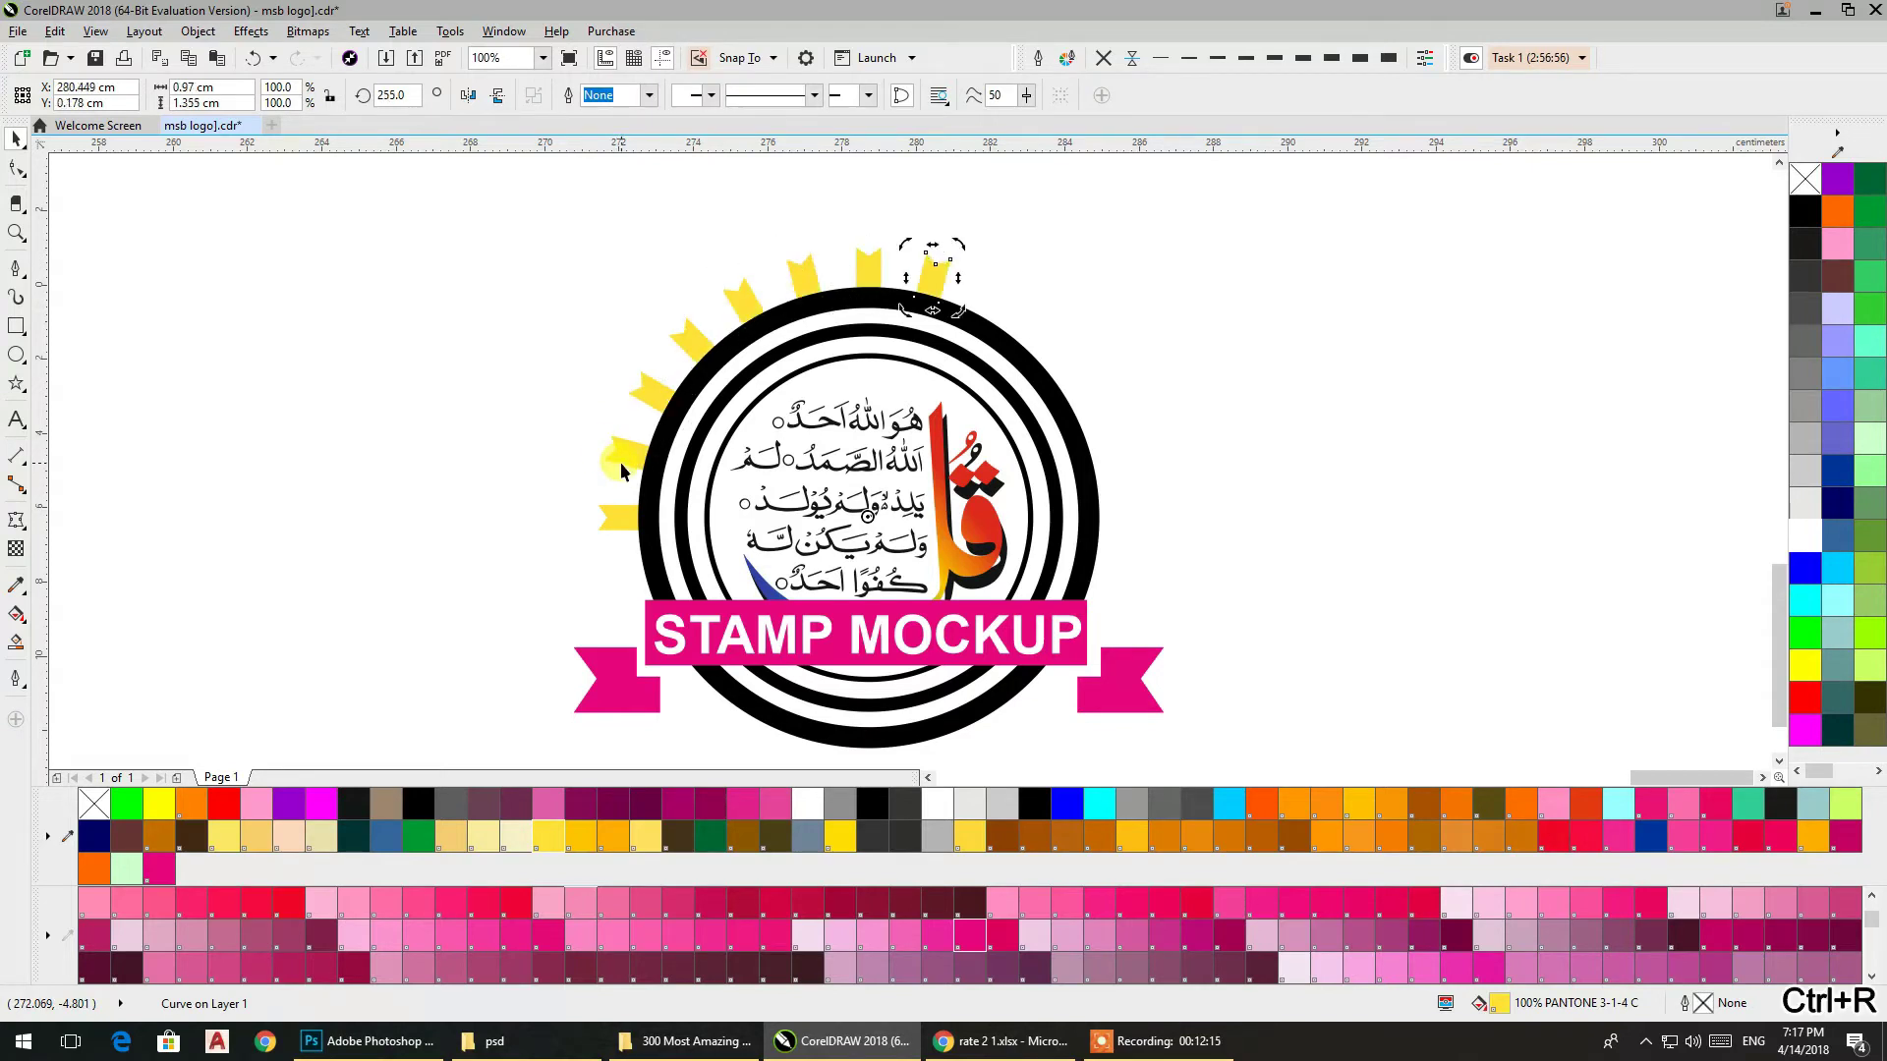
{"action": "key", "text": "ctrl+r"}
{"action": "key", "text": "ctrl+r"}
{"action": "key", "text": "ctrl+r"}
{"action": "key", "text": "ctrl+r"}
{"action": "key", "text": "ctrl+r"}
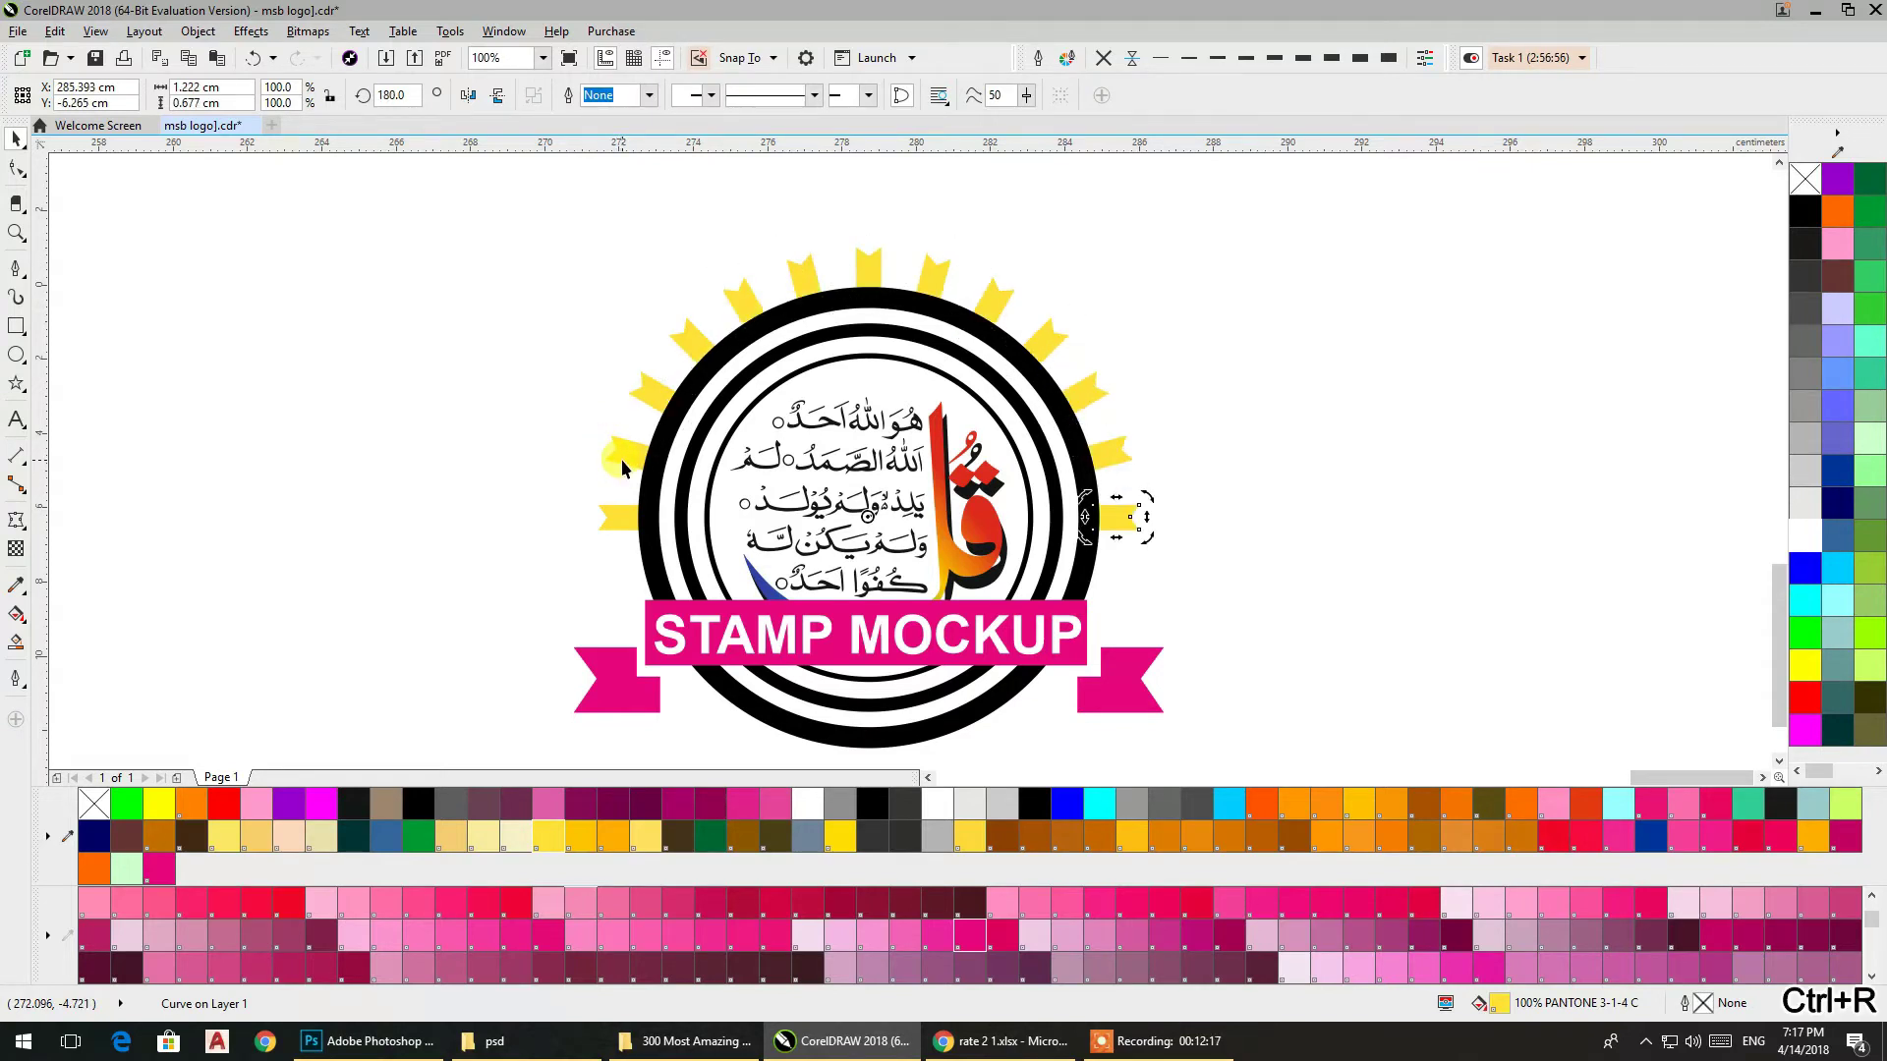
{"action": "left_click", "coordinate": [310, 380]}
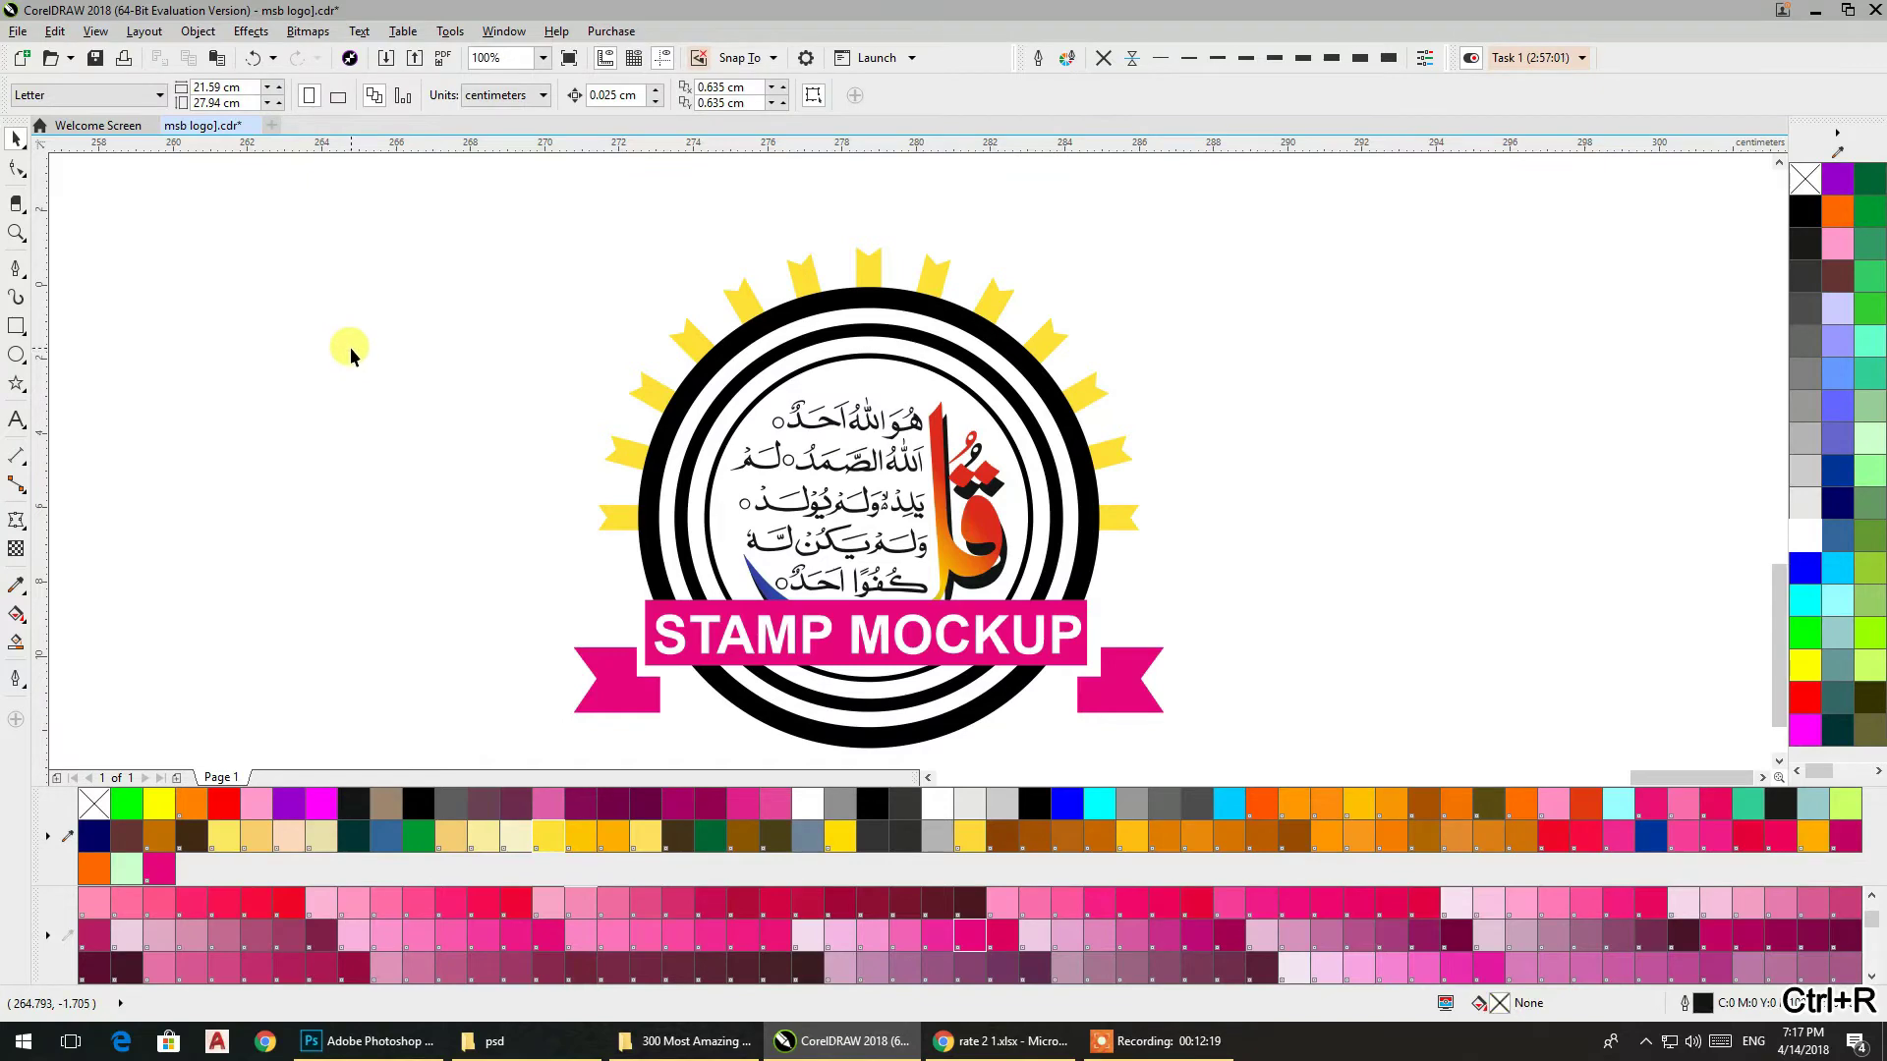
Select all 13 yellow rays around the badge ring
{"action": "scroll", "coordinate": [354, 354], "scroll_direction": "down", "scroll_amount": 2}
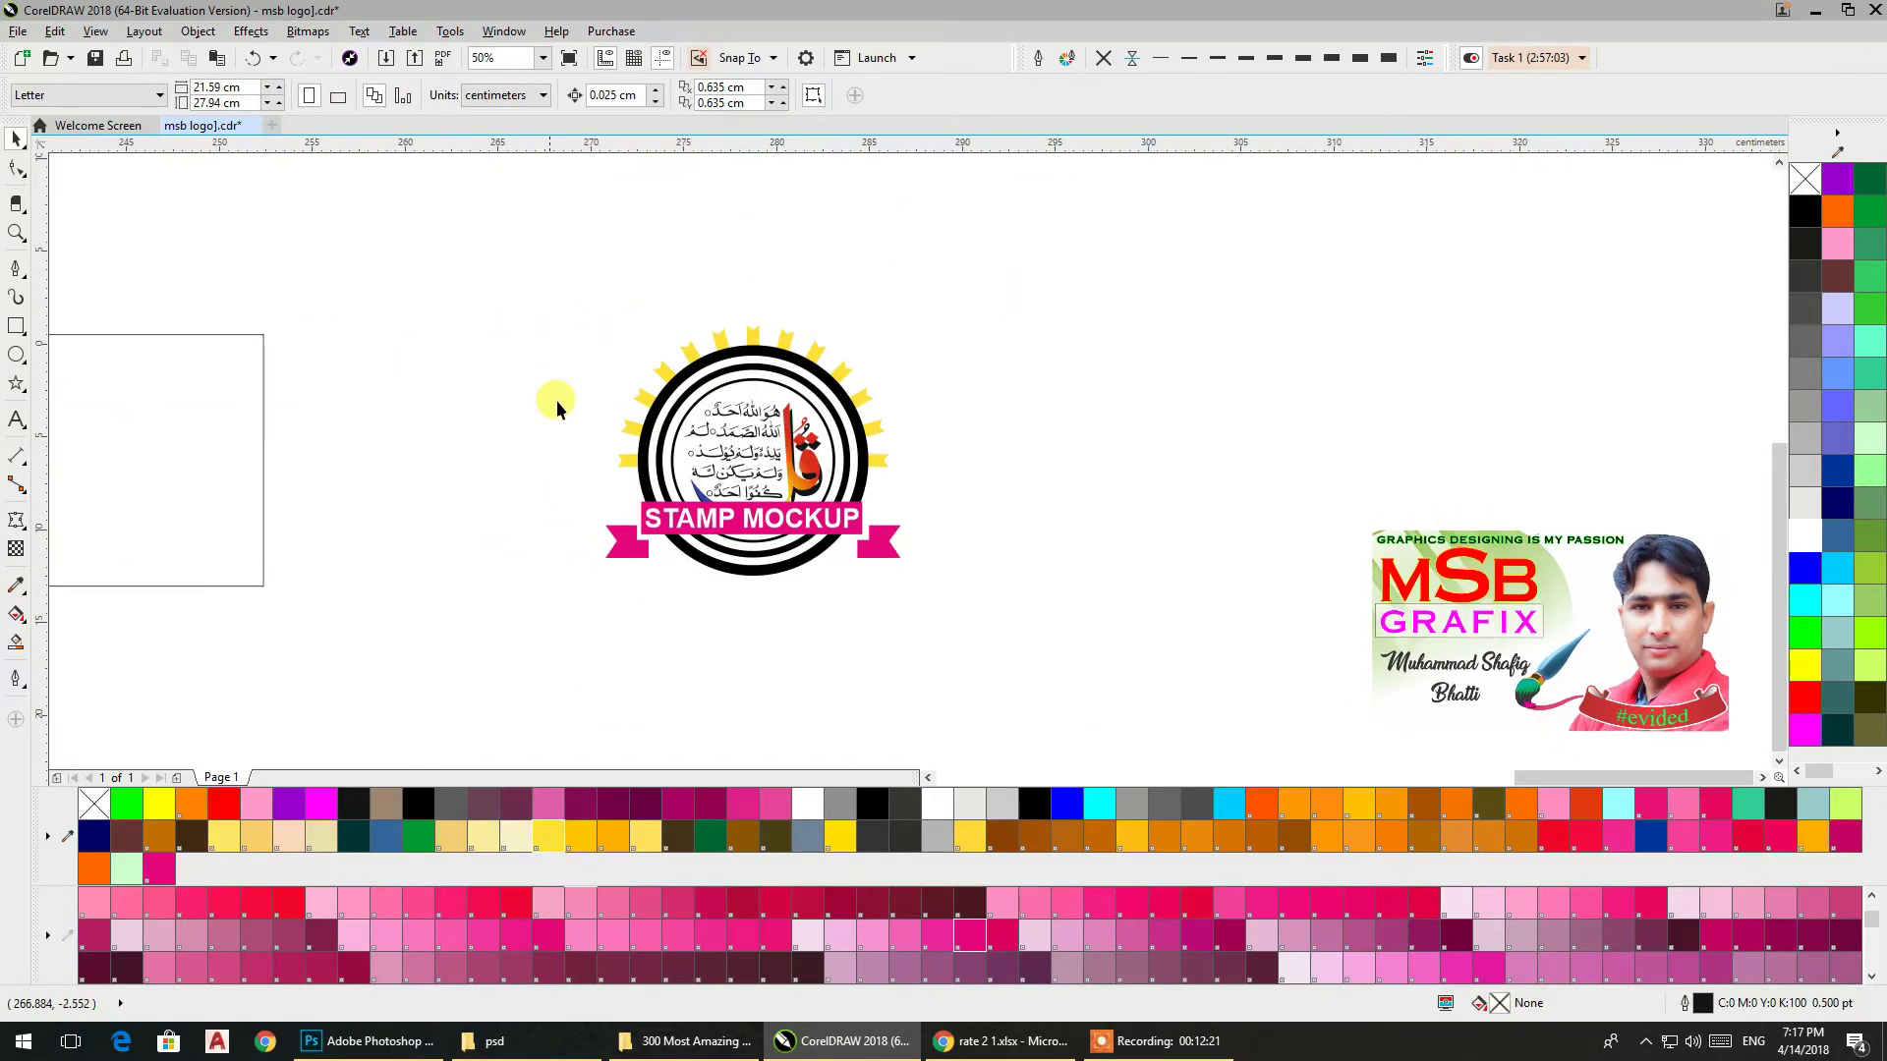
{"action": "scroll", "coordinate": [556, 399], "scroll_direction": "up", "scroll_amount": 2}
{"action": "left_click", "coordinate": [699, 511]}
{"action": "left_click", "coordinate": [709, 454], "text": "shift"}
{"action": "left_click", "coordinate": [728, 405], "text": "shift"}
{"action": "left_click", "coordinate": [773, 341], "text": "shift"}
{"action": "left_click", "coordinate": [815, 295], "text": "shift"}
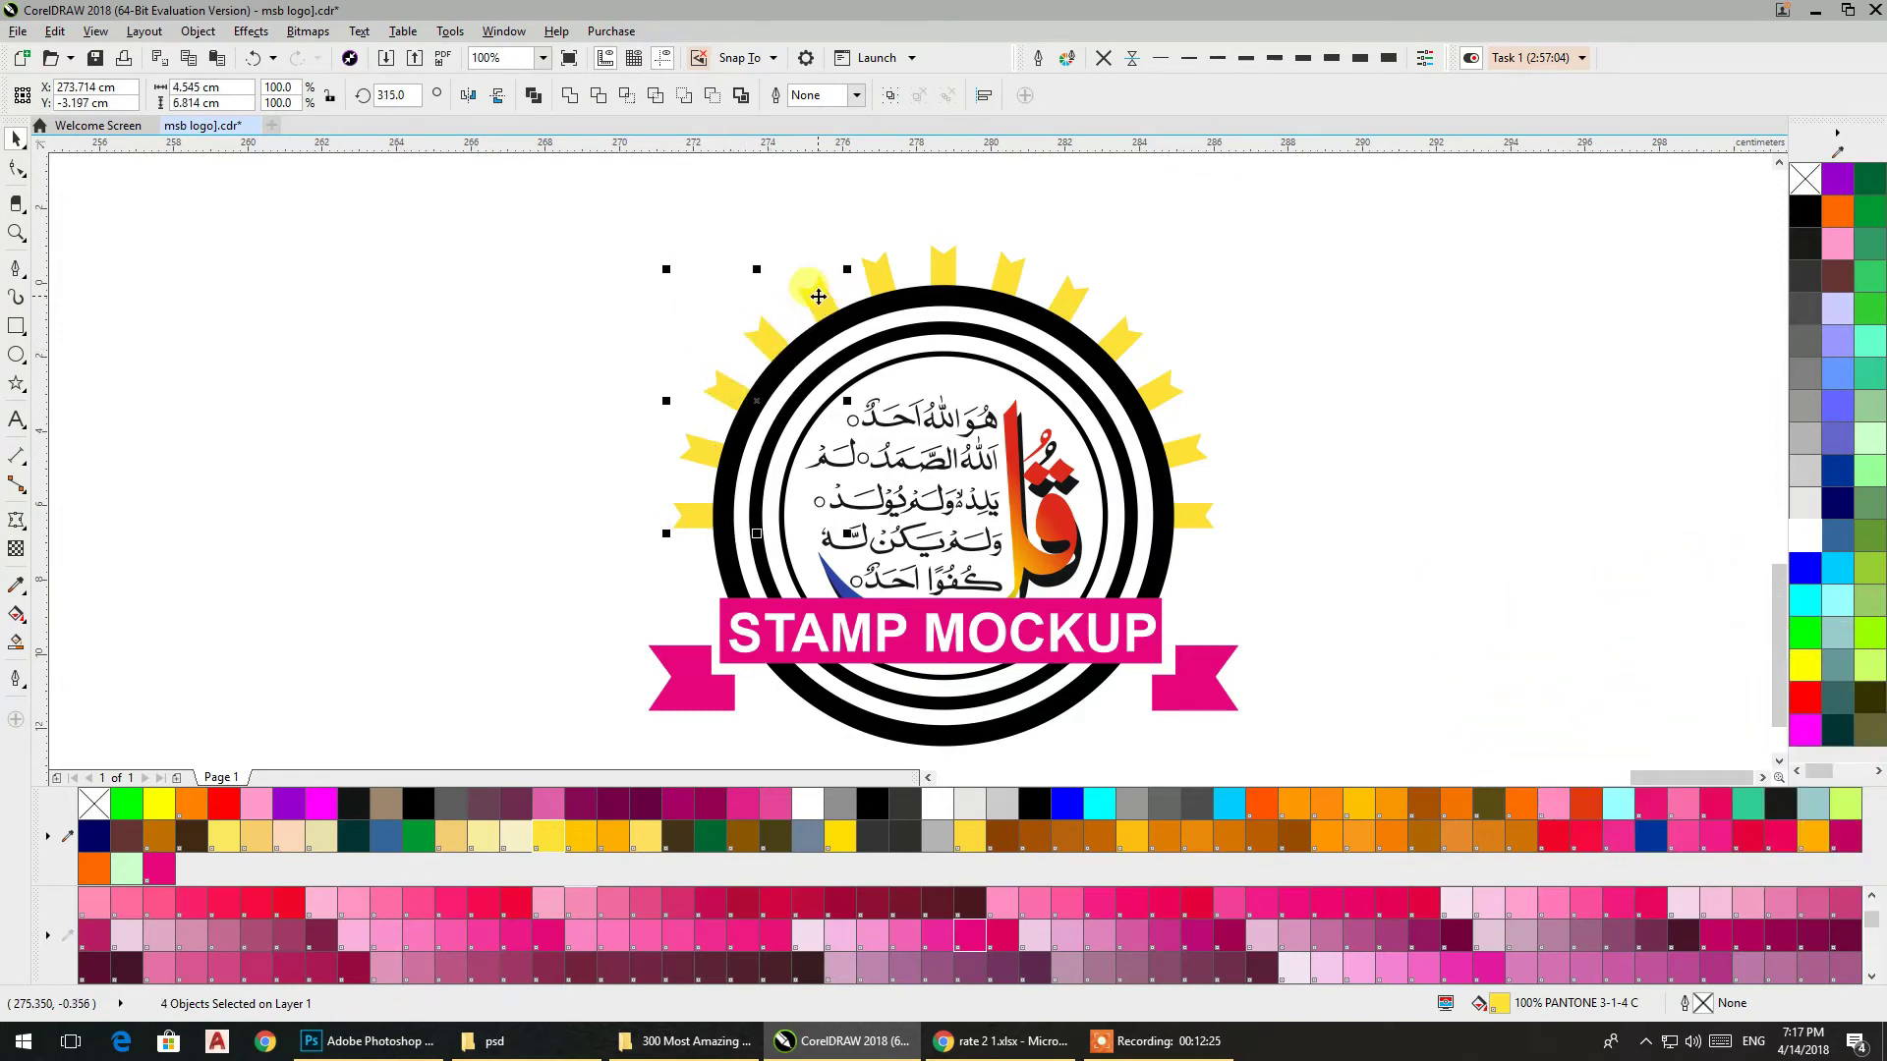
{"action": "left_click", "coordinate": [873, 286], "text": "shift"}
{"action": "left_click", "coordinate": [928, 266], "text": "shift"}
{"action": "left_click", "coordinate": [998, 283], "text": "shift"}
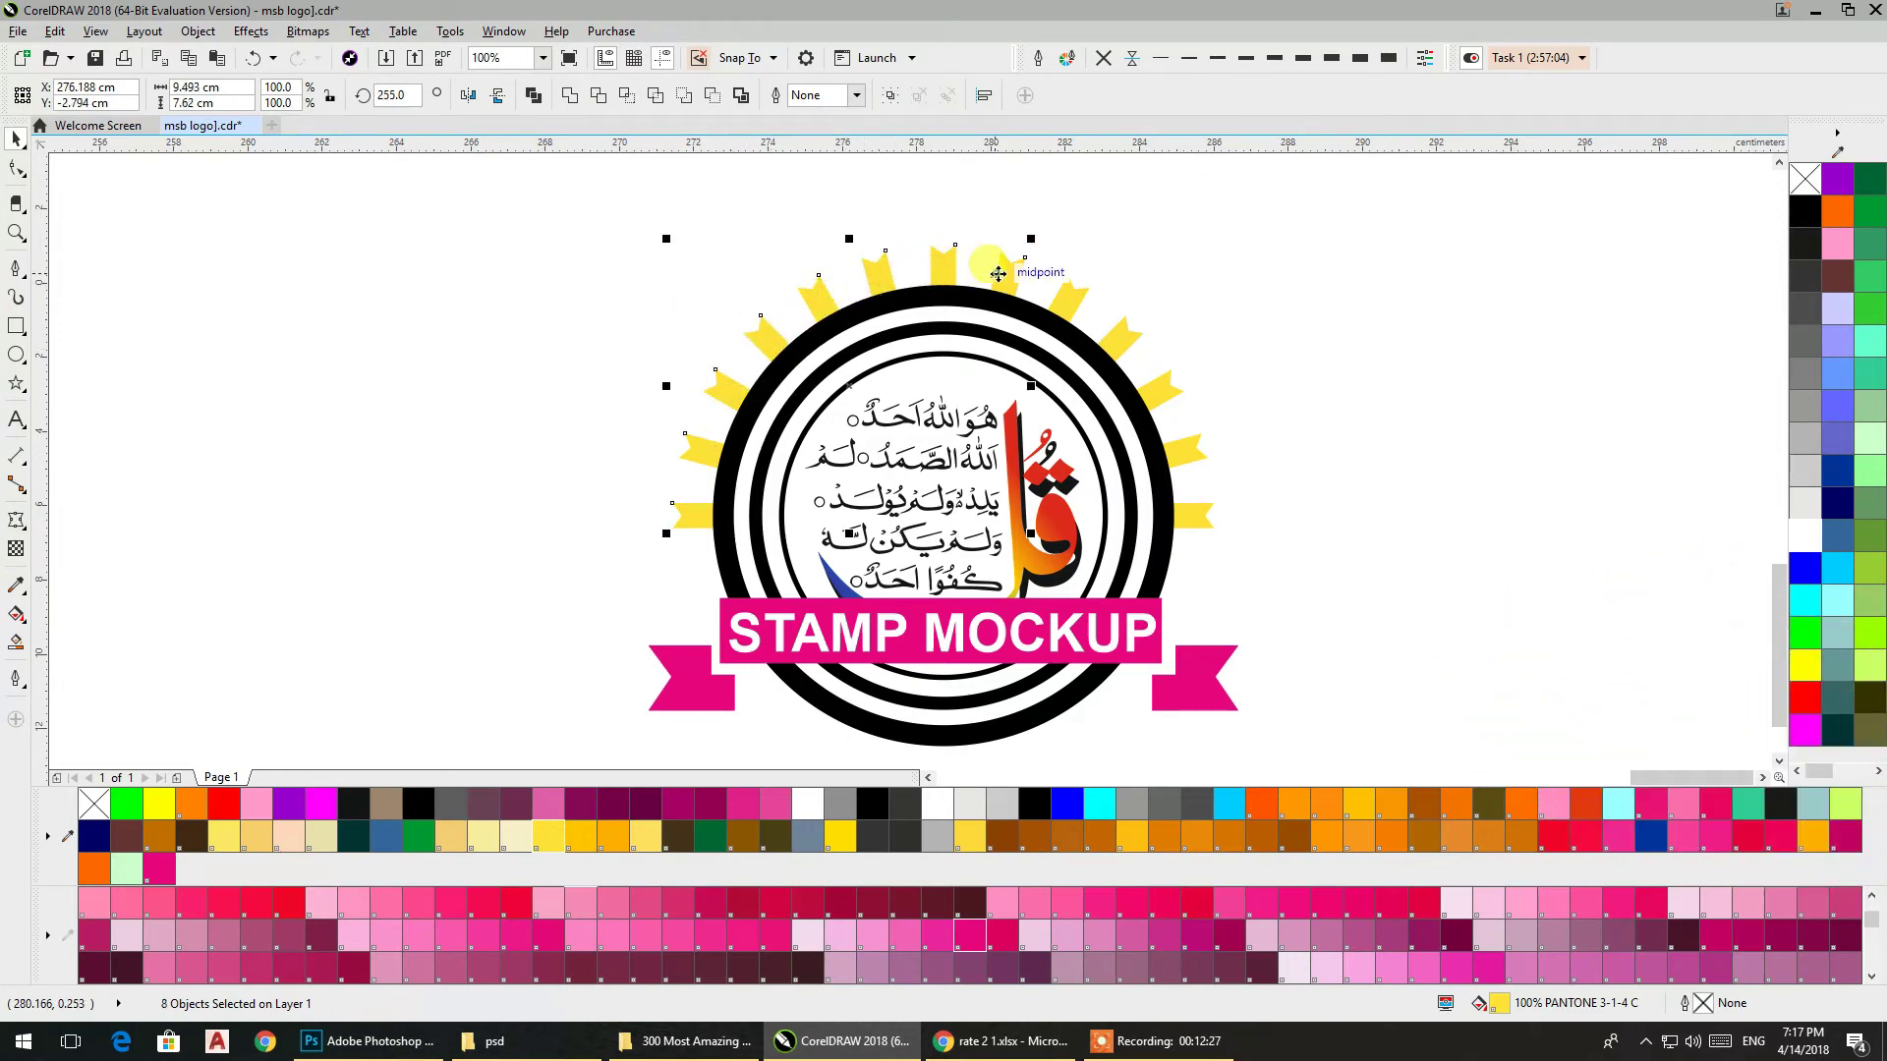
{"action": "left_click", "coordinate": [1054, 310], "text": "shift"}
{"action": "left_click", "coordinate": [1125, 349], "text": "shift"}
{"action": "left_click", "coordinate": [1164, 398], "text": "shift"}
{"action": "left_click", "coordinate": [1179, 443], "text": "shift"}
{"action": "left_click", "coordinate": [1196, 517], "text": "shift"}
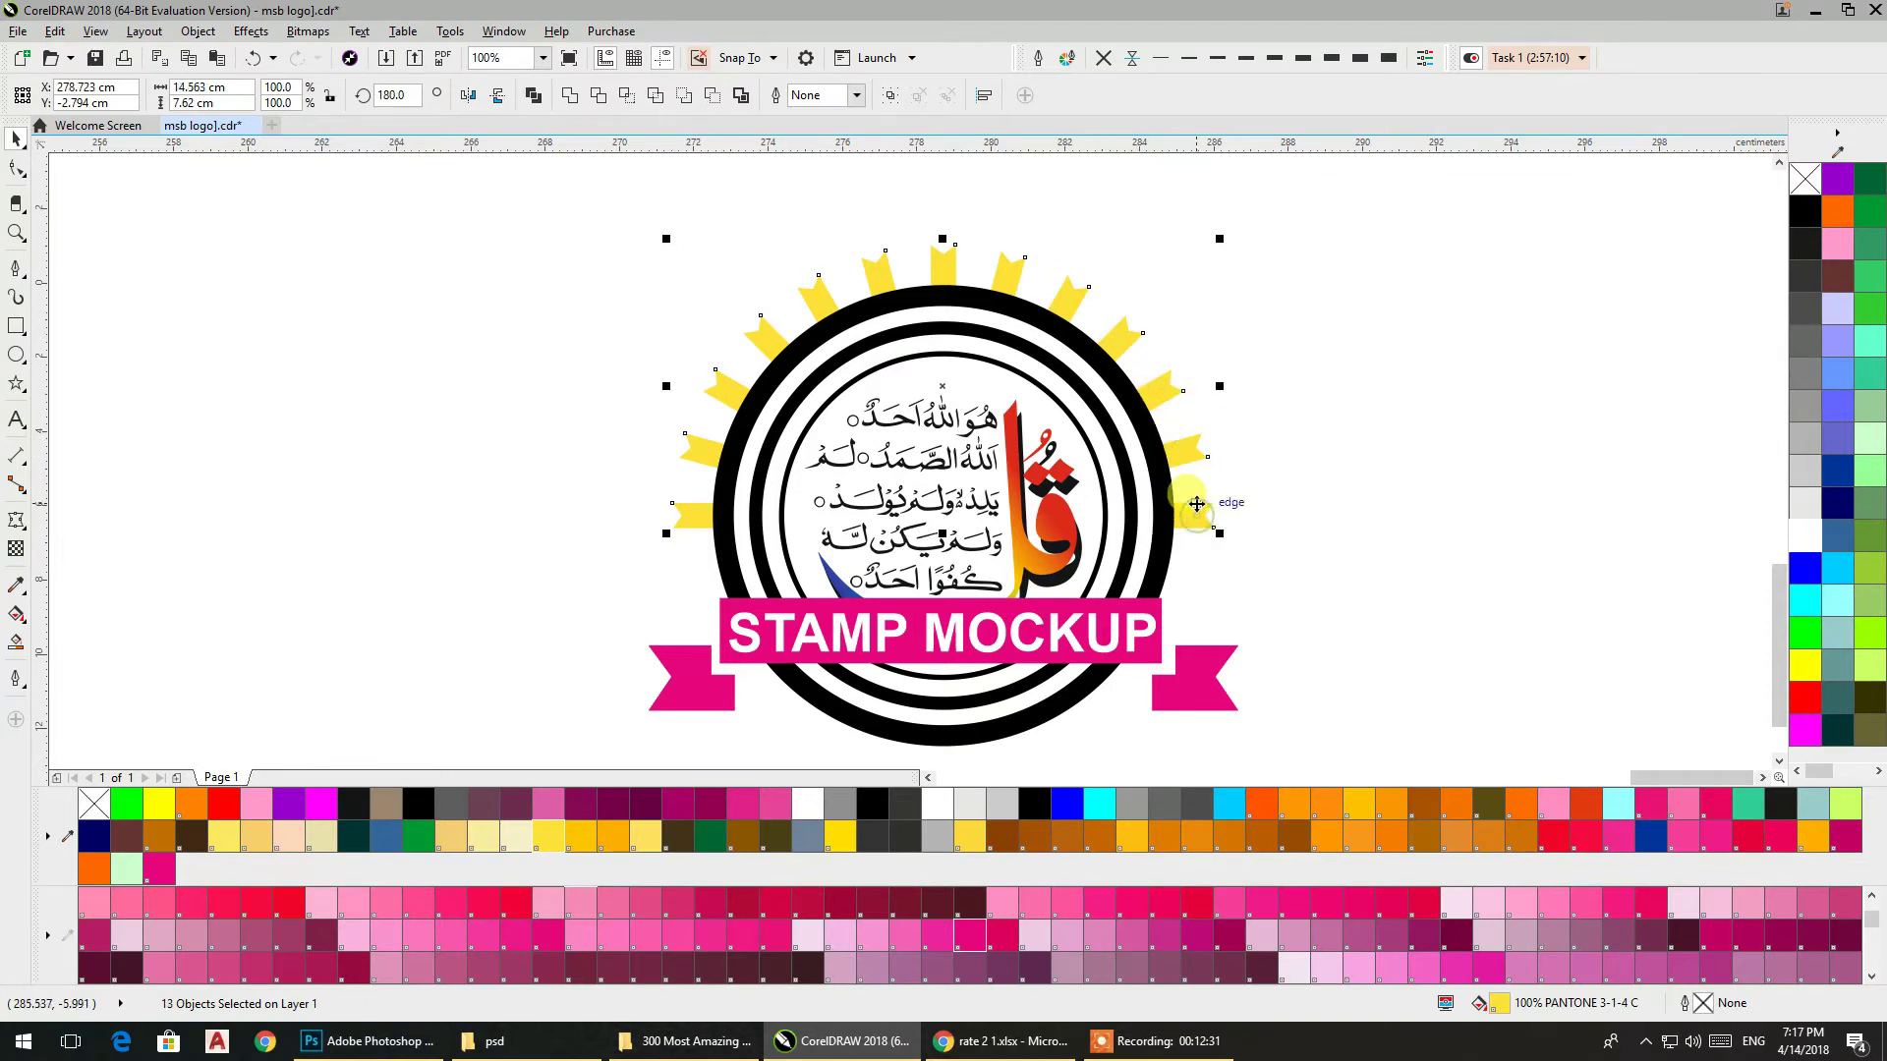
Group the 13 rays, ungroup them, then regroup them from the context menu
{"action": "key", "text": "ctrl+g"}
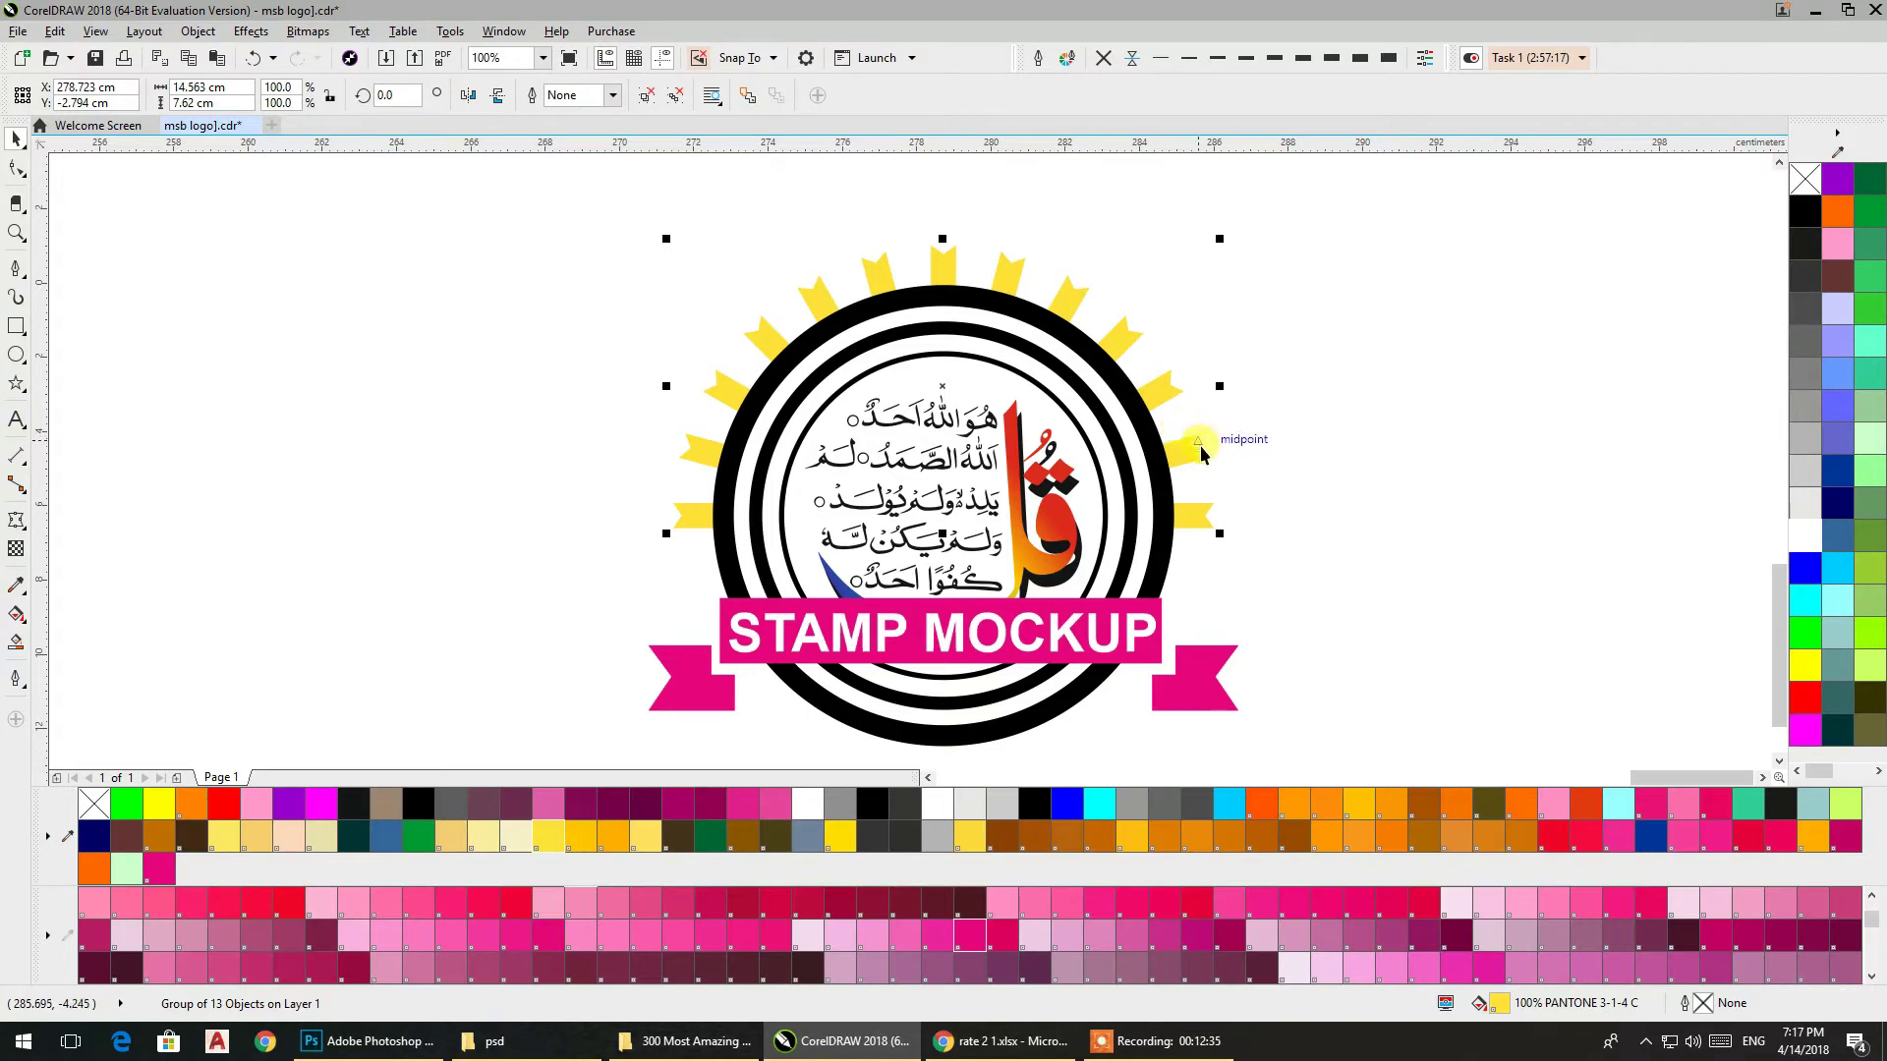
{"action": "key", "text": "ctrl+u"}
{"action": "right_click", "coordinate": [1193, 439]}
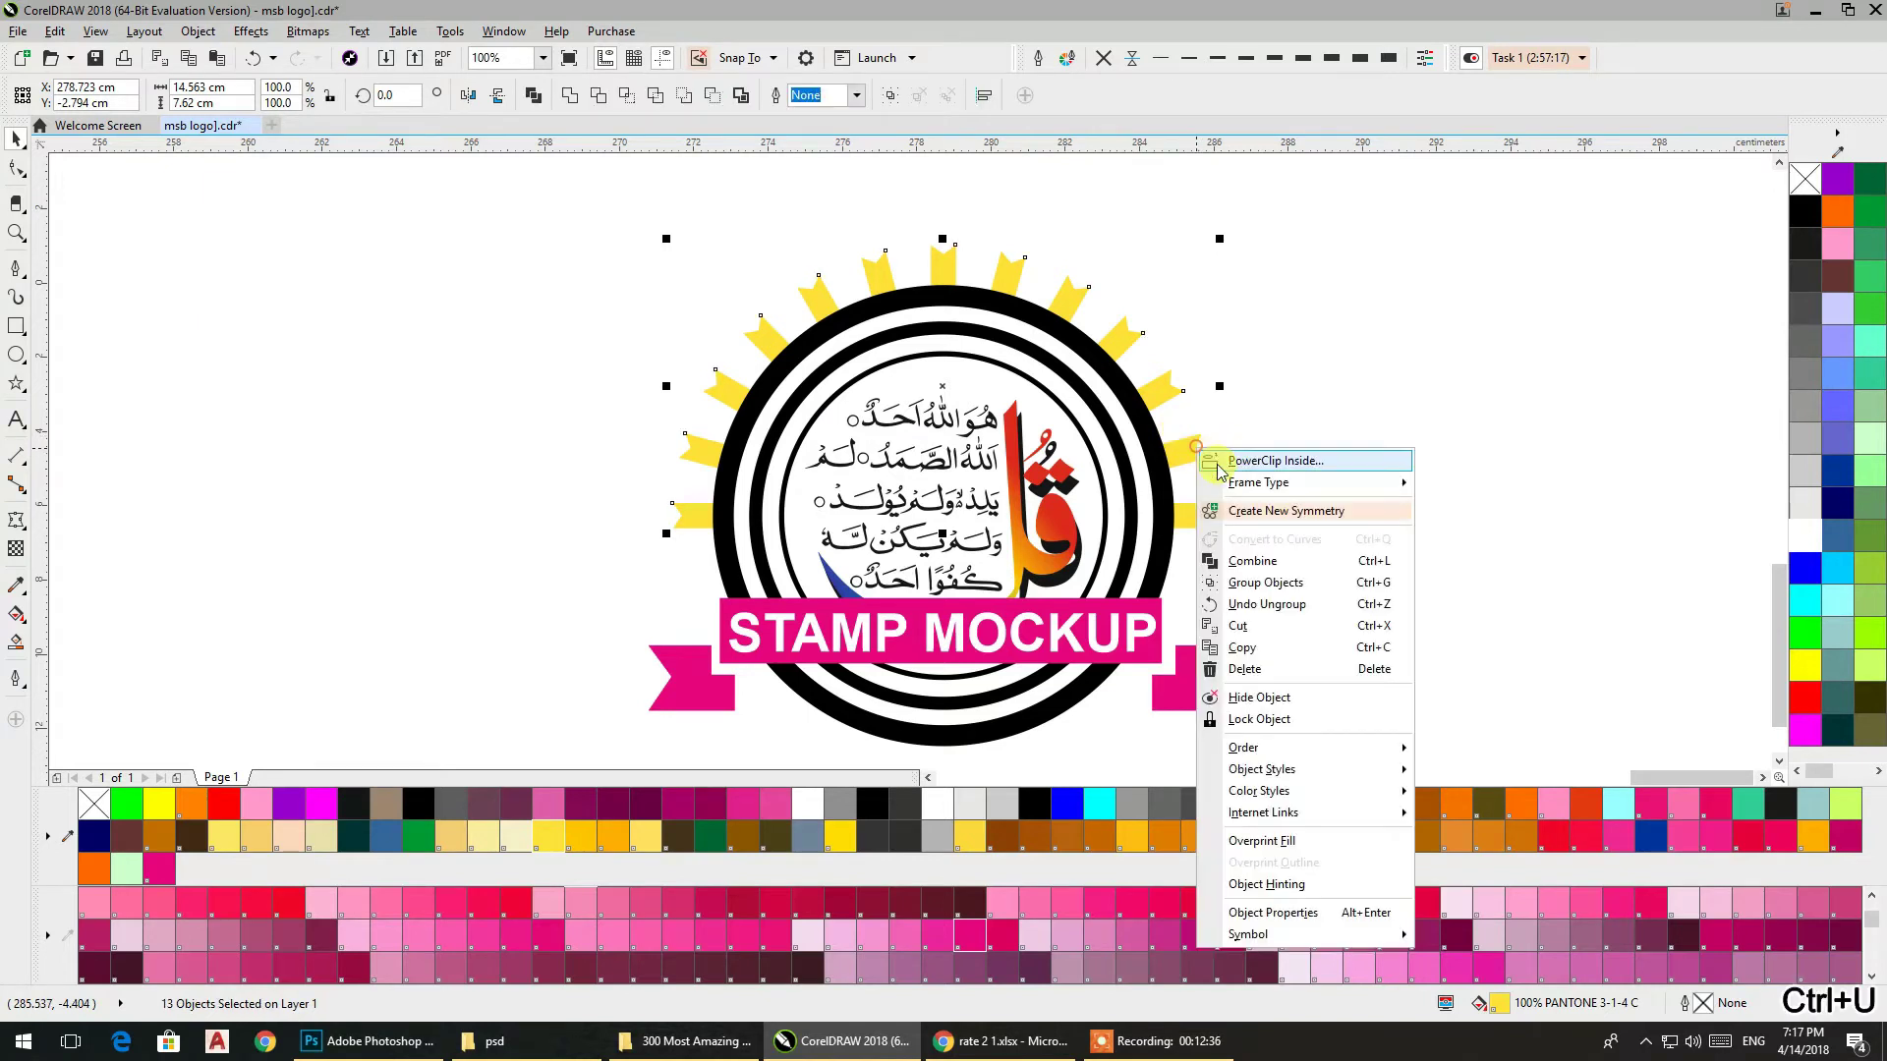
{"action": "left_click", "coordinate": [1253, 584]}
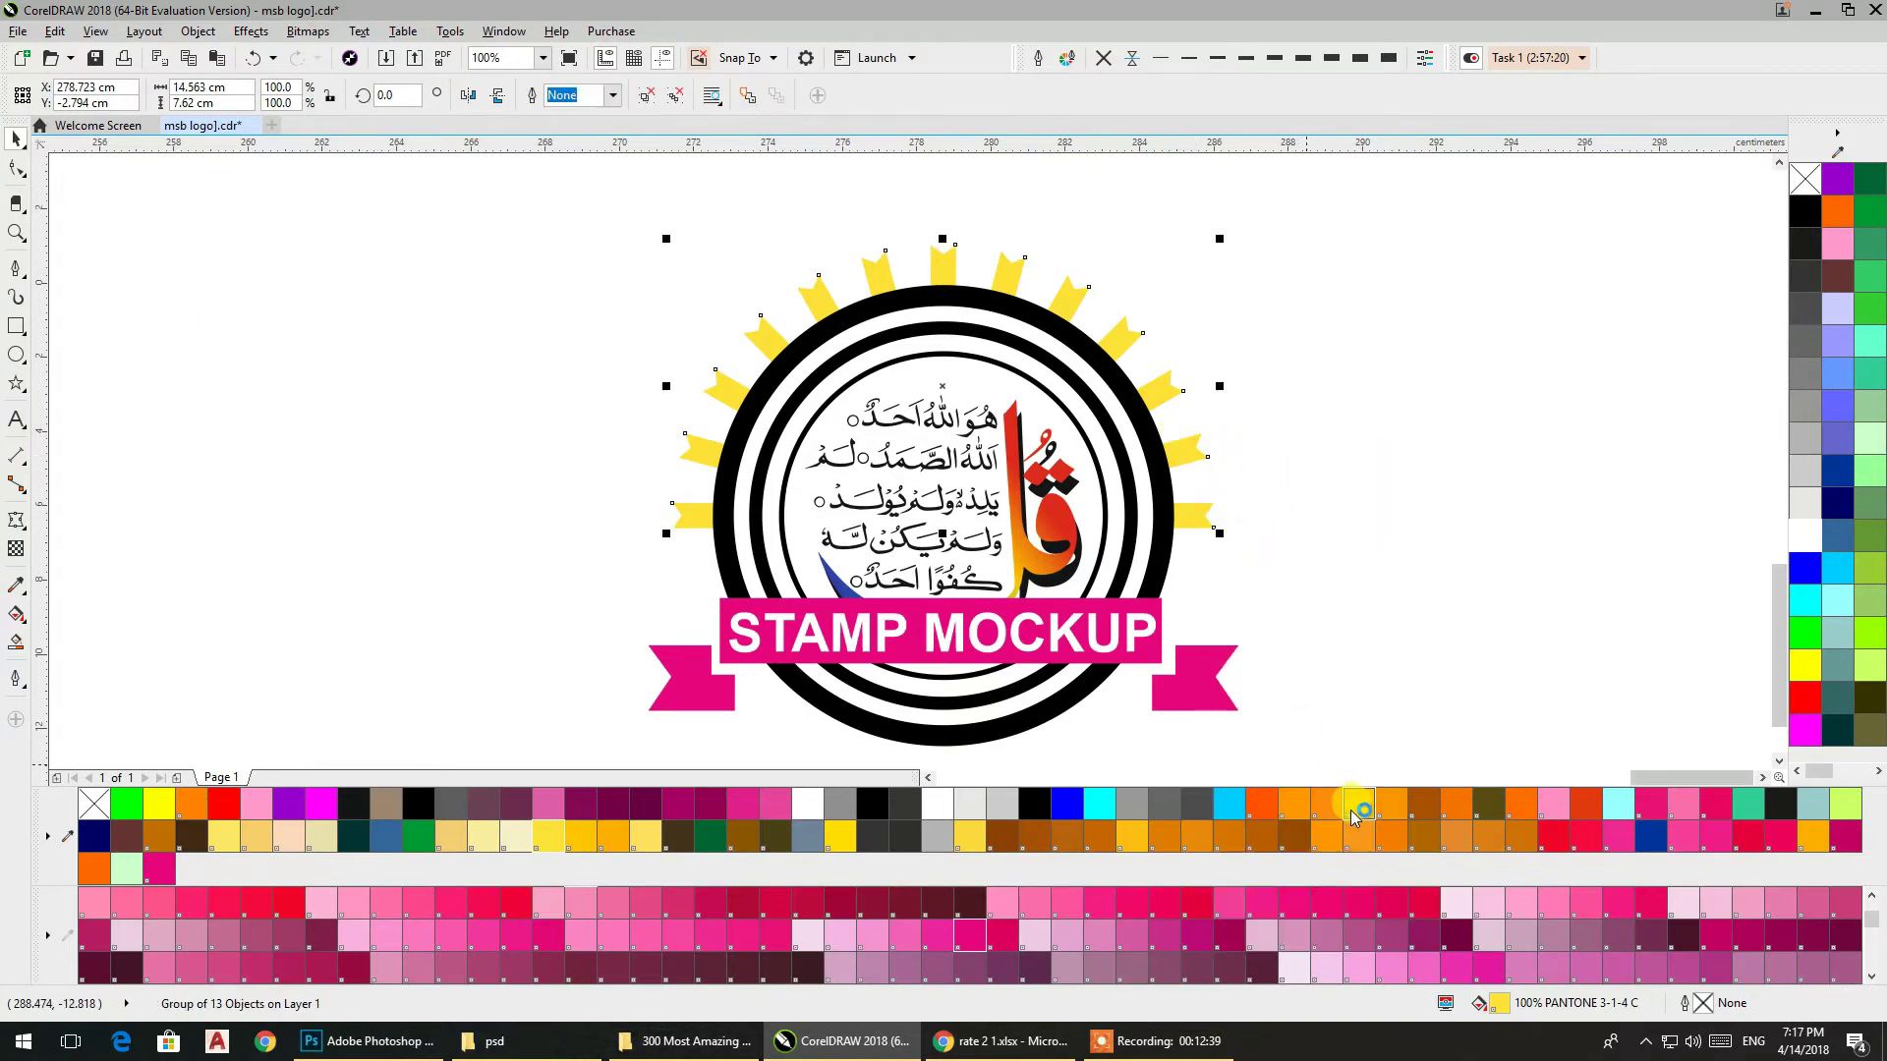
Try linear and elliptical gradient fills on the rays, adjusting centre and extent
{"action": "left_click", "coordinate": [17, 614]}
{"action": "left_click_drag", "start_coordinate": [945, 513], "coordinate": [858, 682]}
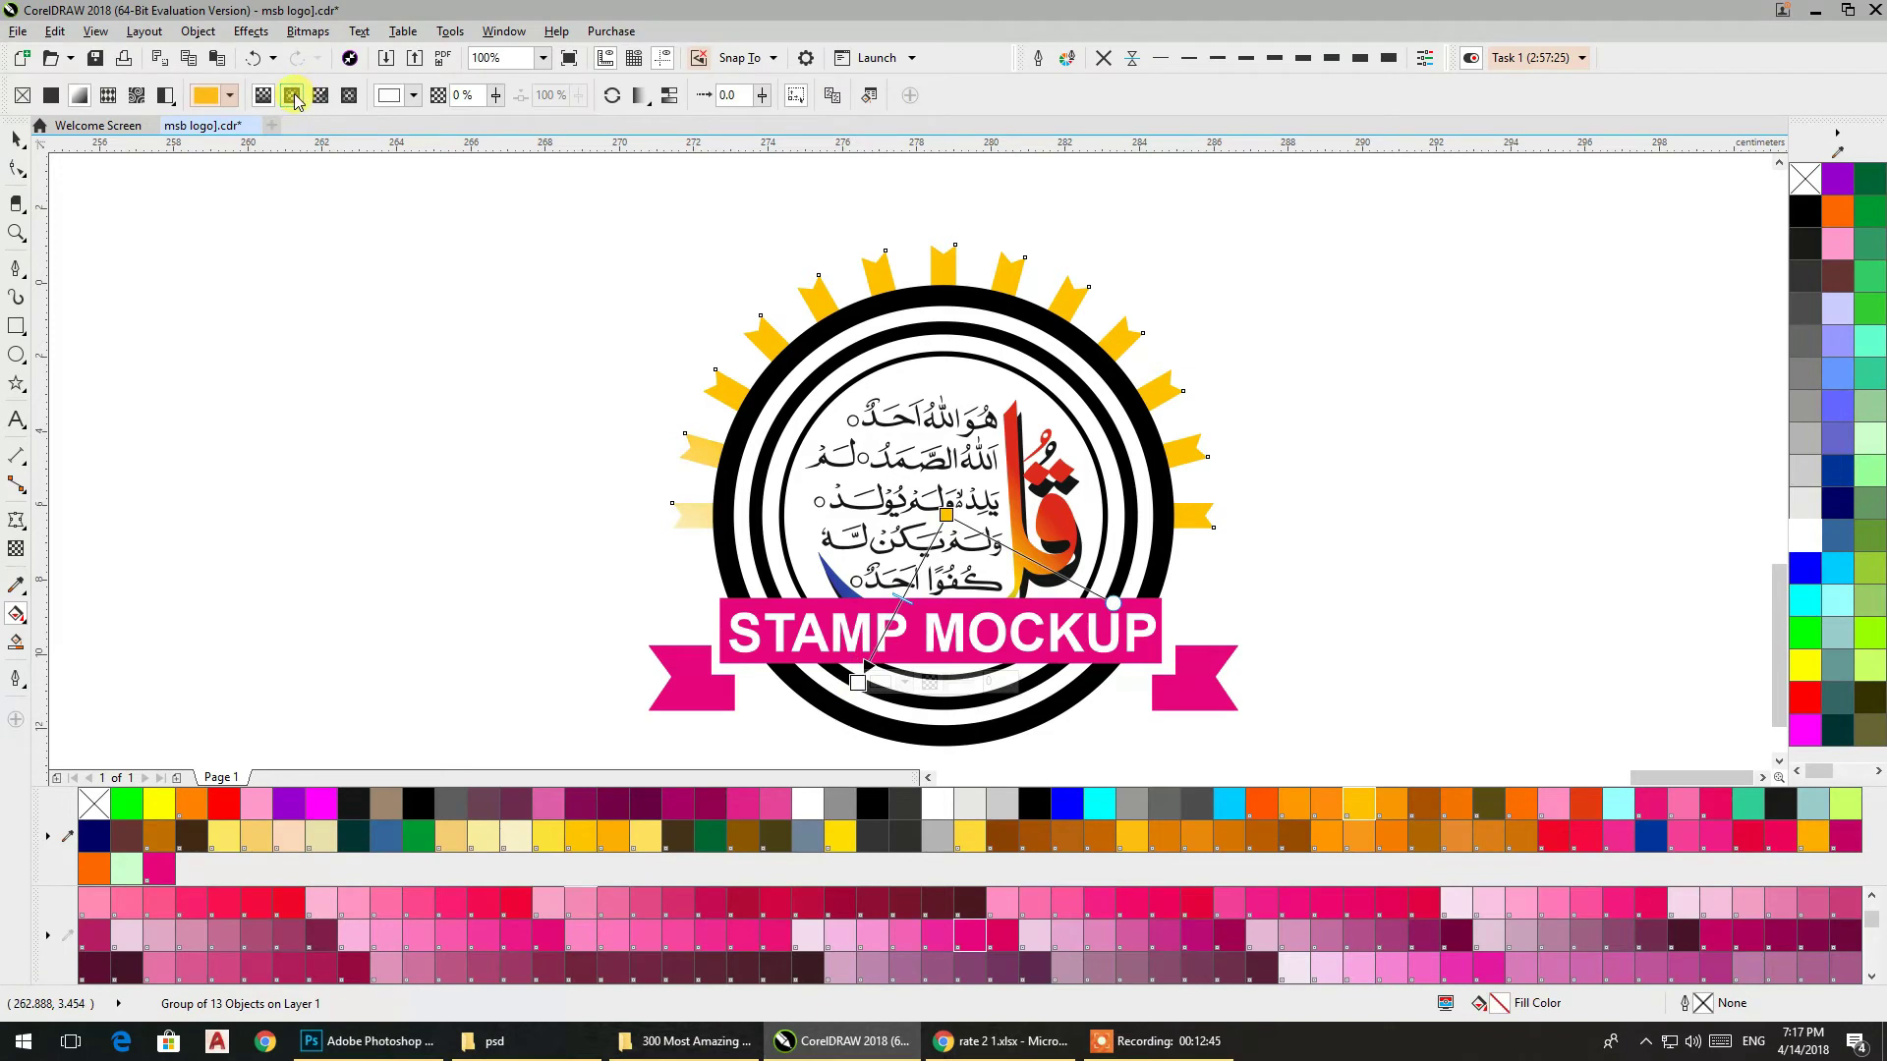
{"action": "left_click", "coordinate": [293, 97]}
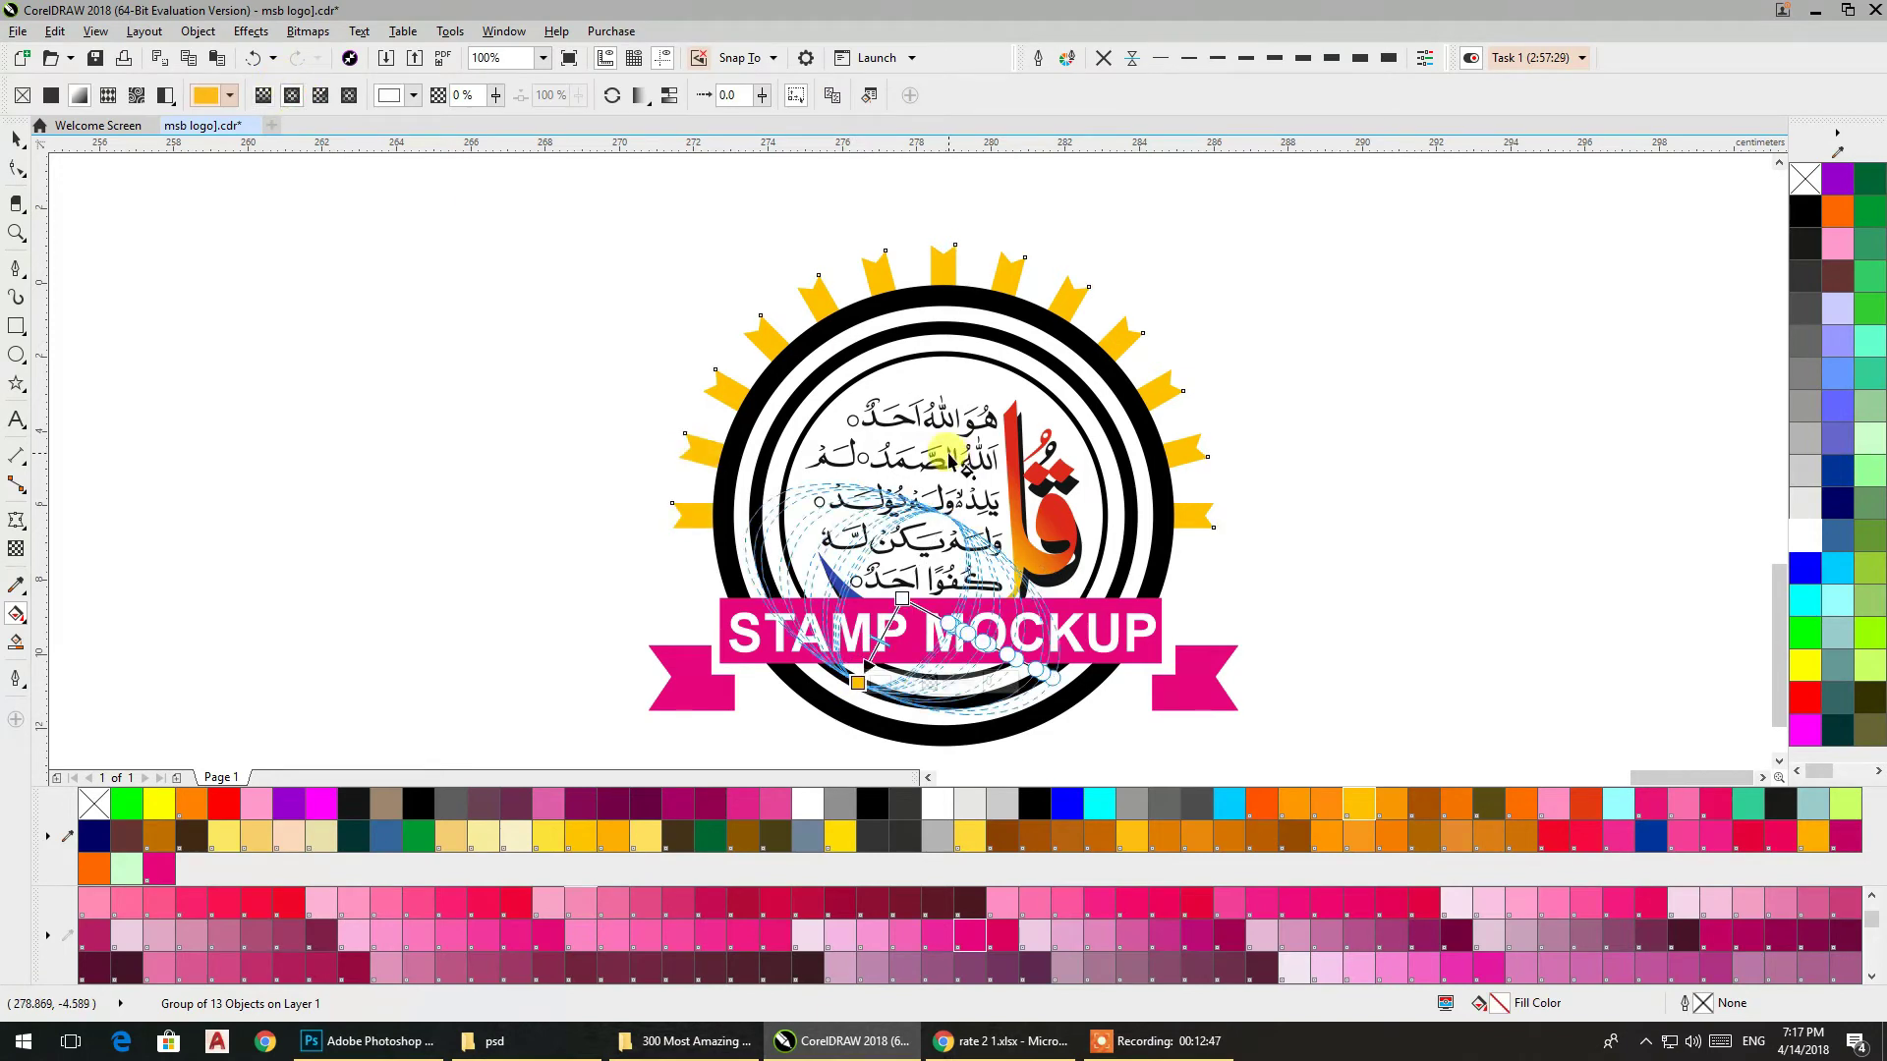
{"action": "key", "text": "ctrl+z"}
{"action": "left_click_drag", "start_coordinate": [943, 273], "coordinate": [930, 632]}
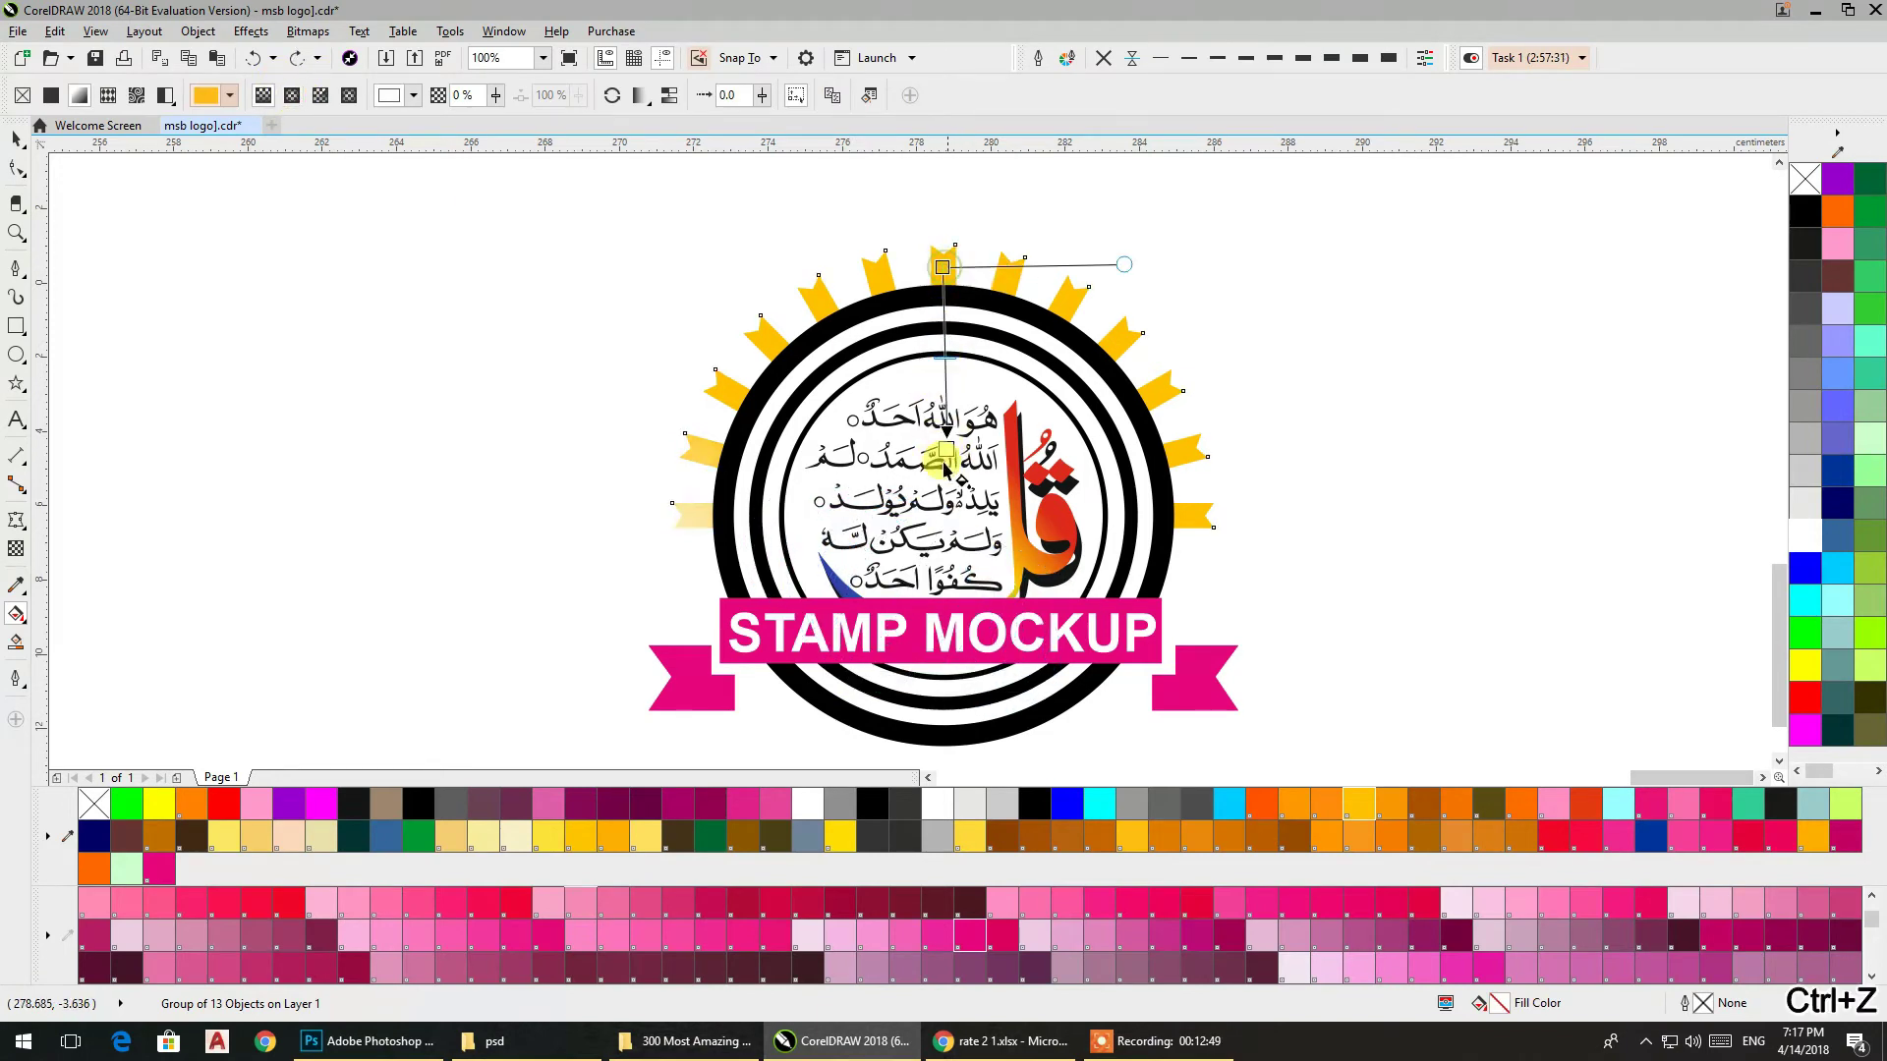
{"action": "left_click", "coordinate": [292, 98]}
{"action": "left_click_drag", "start_coordinate": [935, 451], "coordinate": [946, 510]}
{"action": "mouse_move", "coordinate": [1200, 506]}
{"action": "left_mouse_down"}
{"action": "mouse_move", "coordinate": [1149, 544]}
{"action": "mouse_move", "coordinate": [1065, 530]}
{"action": "left_mouse_up"}
{"action": "left_click_drag", "start_coordinate": [935, 451], "coordinate": [946, 652]}
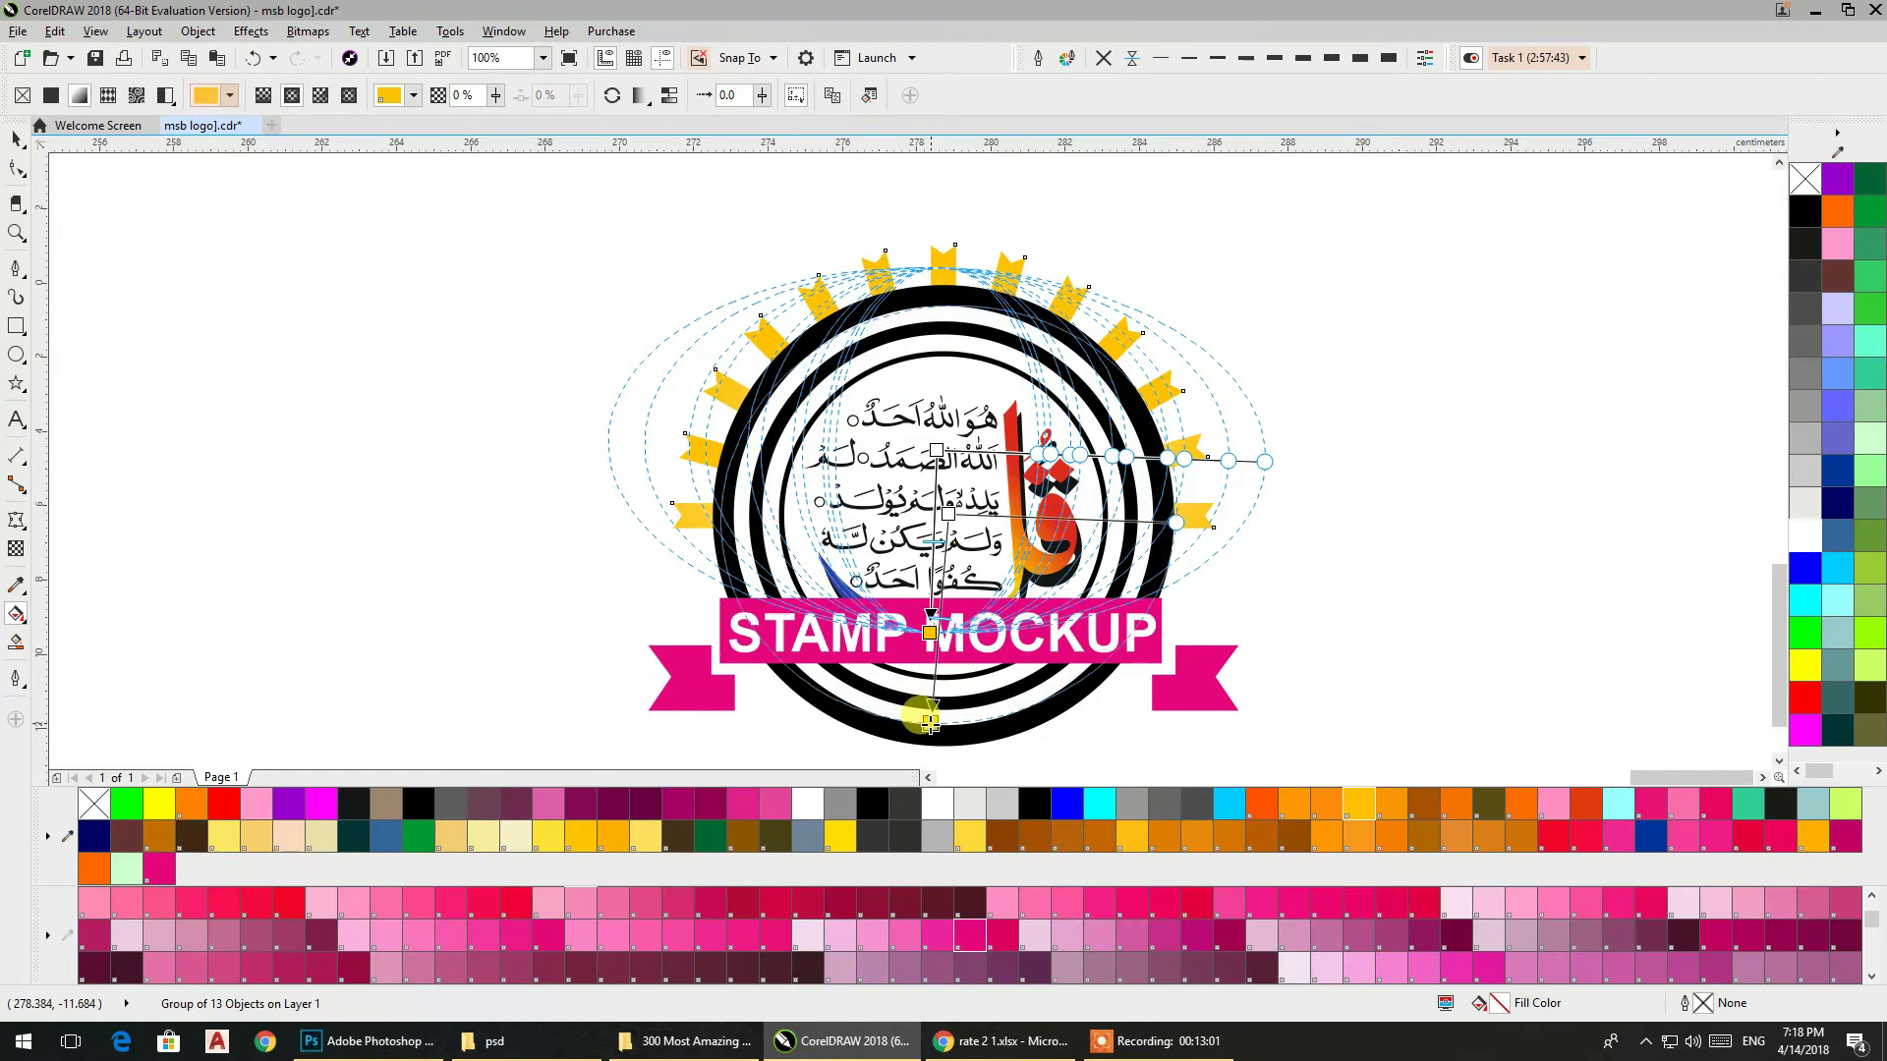
{"action": "left_click_drag", "start_coordinate": [928, 630], "coordinate": [935, 737]}
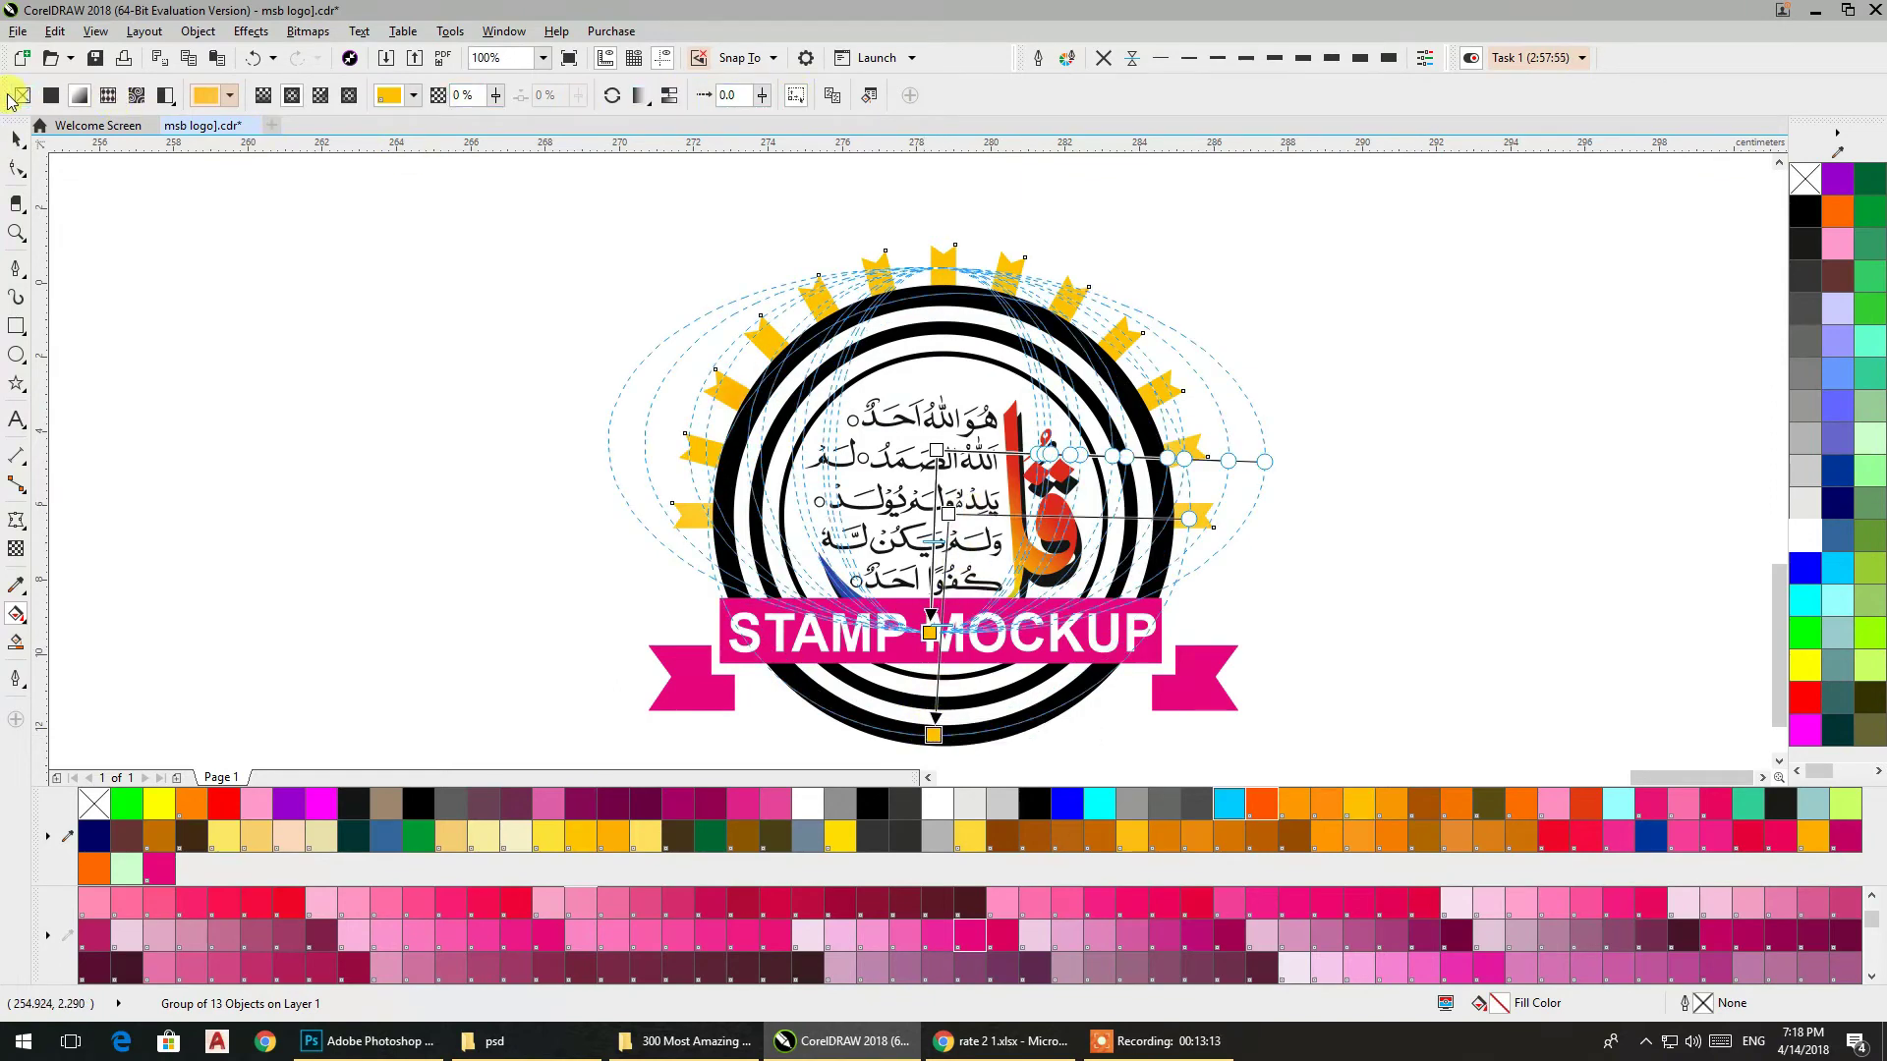
Remove the gradient, try a solid green fill, then leave the rays with no fill
{"action": "left_click", "coordinate": [20, 95]}
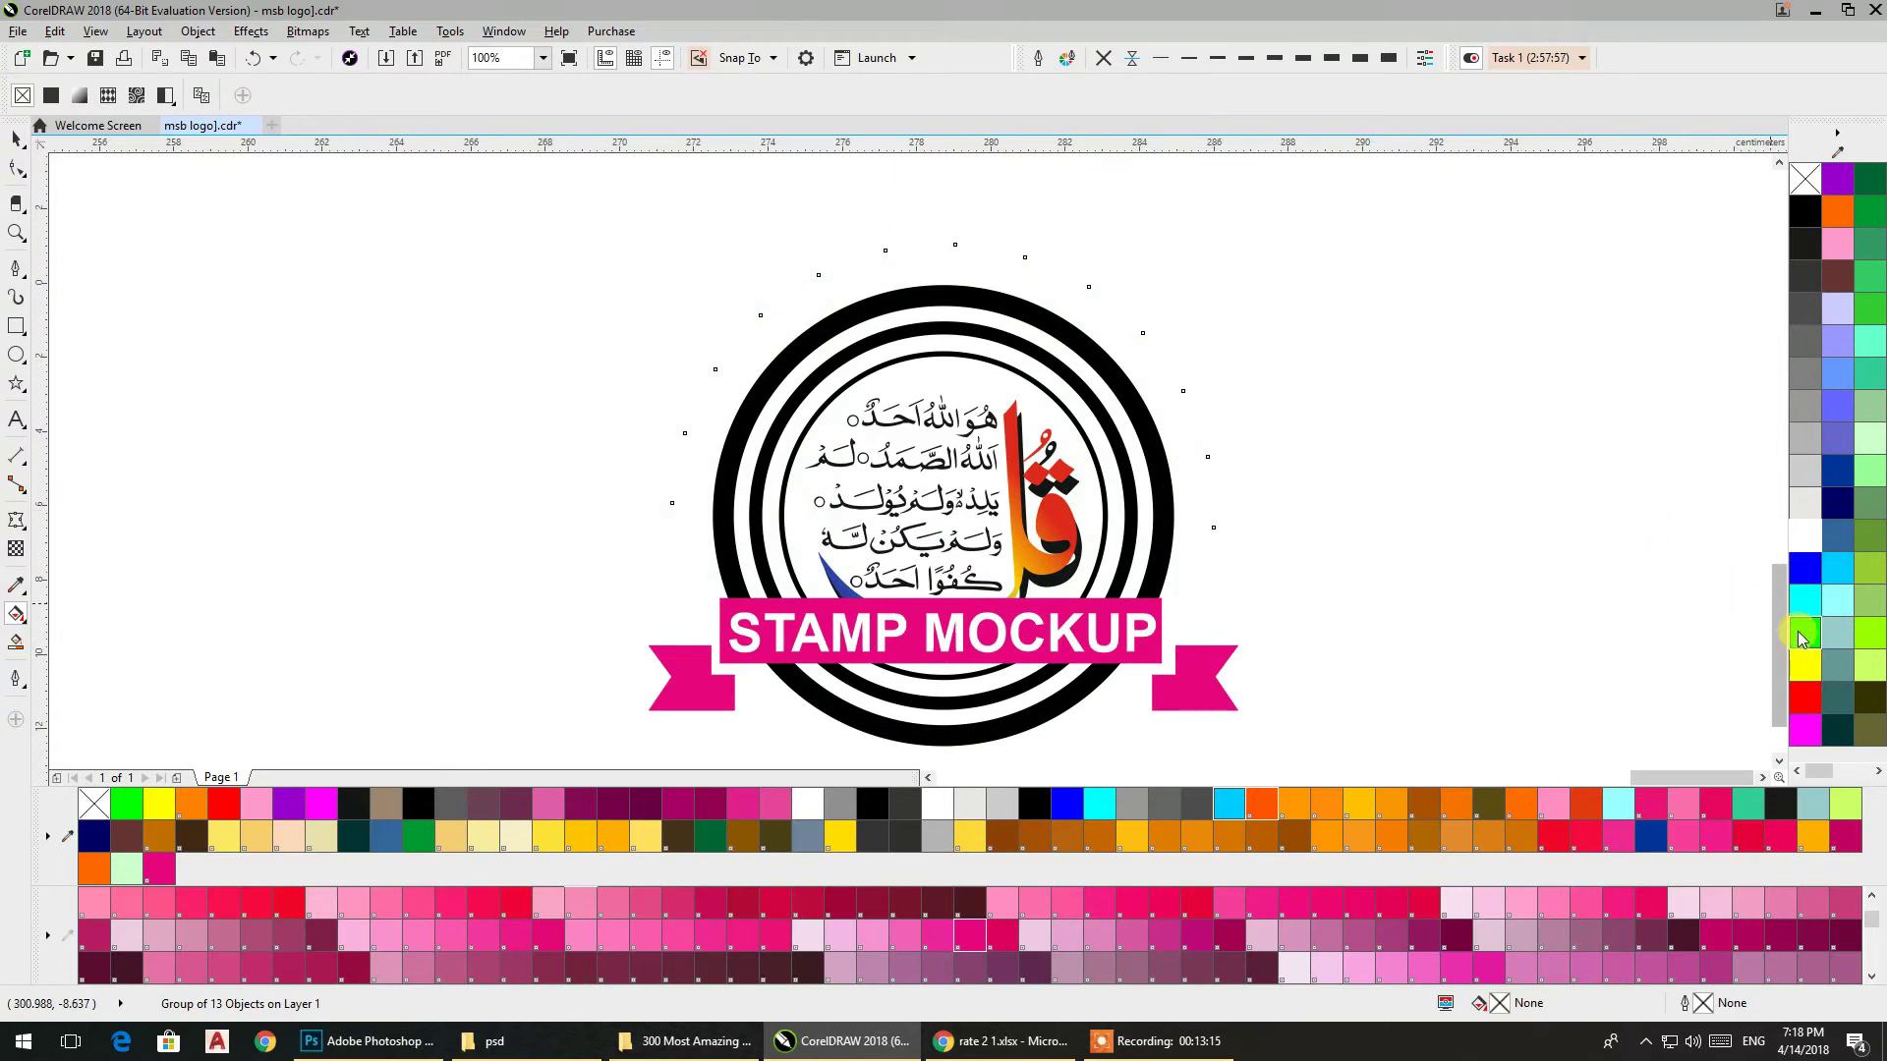
{"action": "left_click", "coordinate": [1805, 633]}
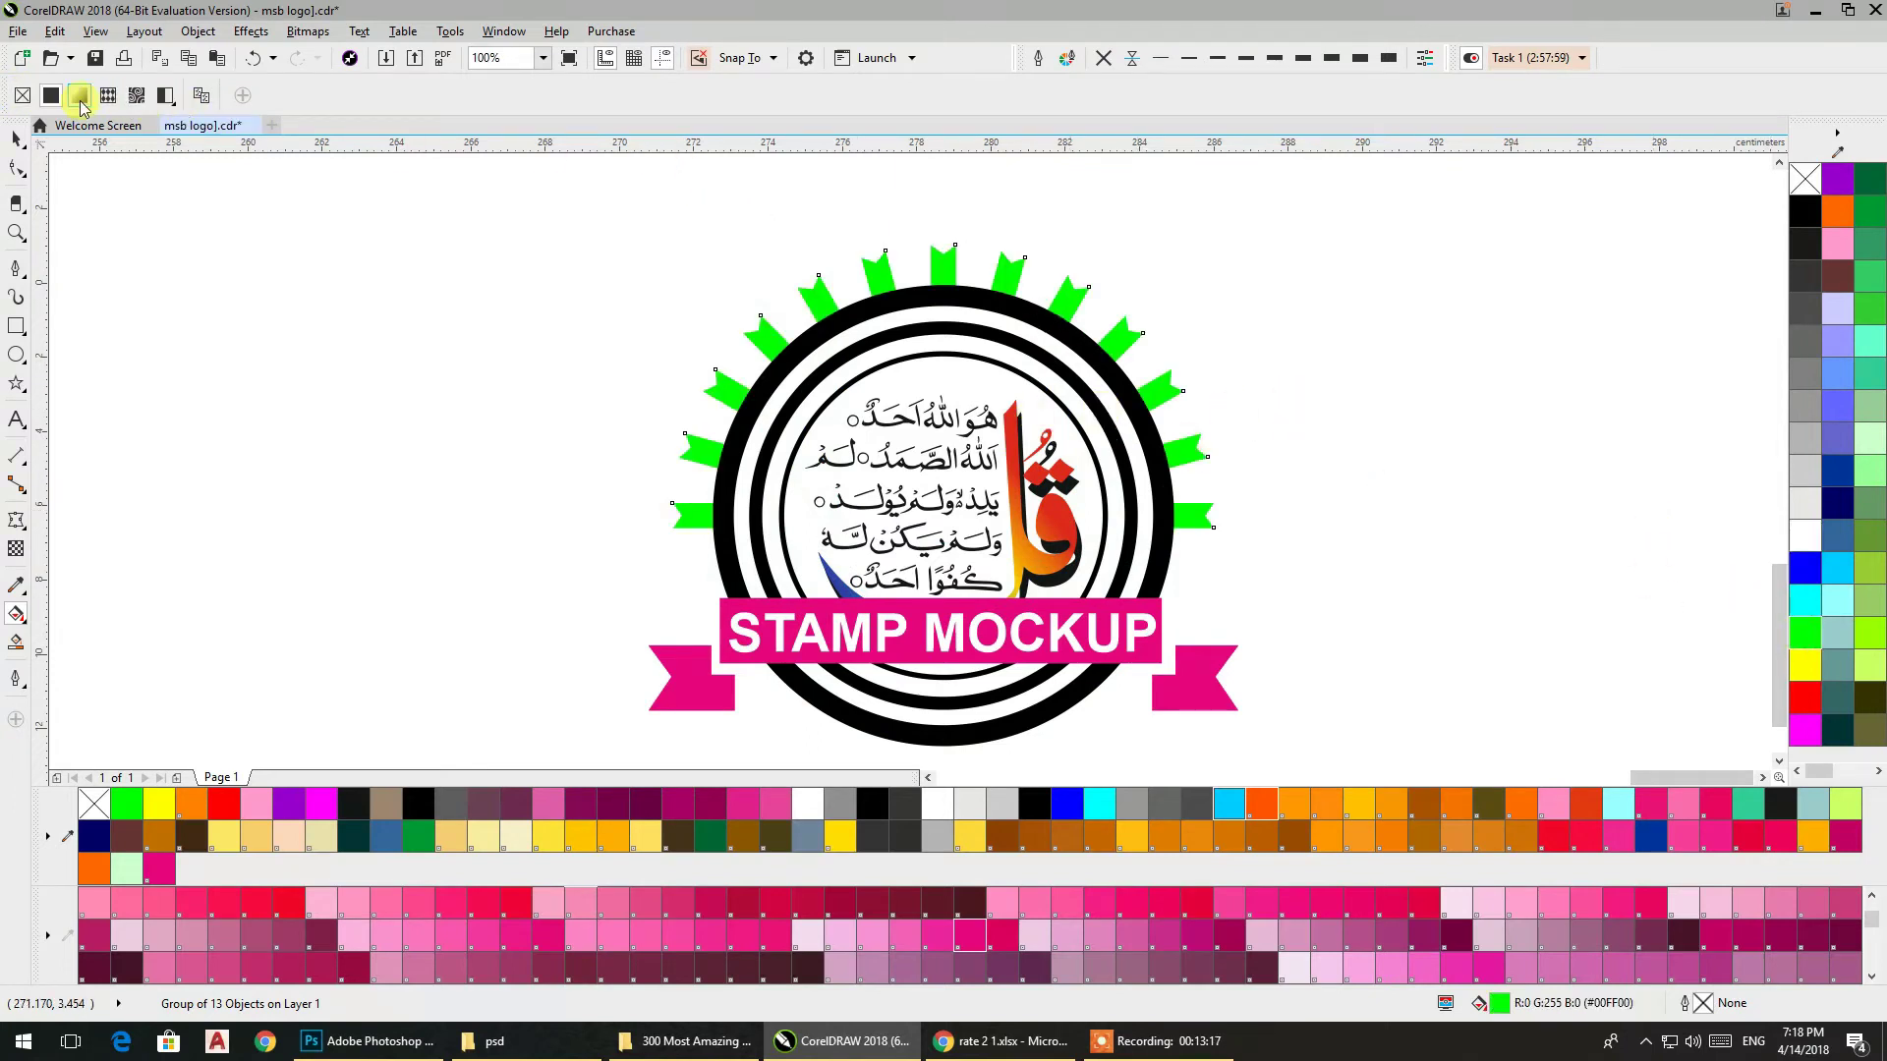
{"action": "left_click", "coordinate": [21, 96]}
{"action": "key", "text": "space"}
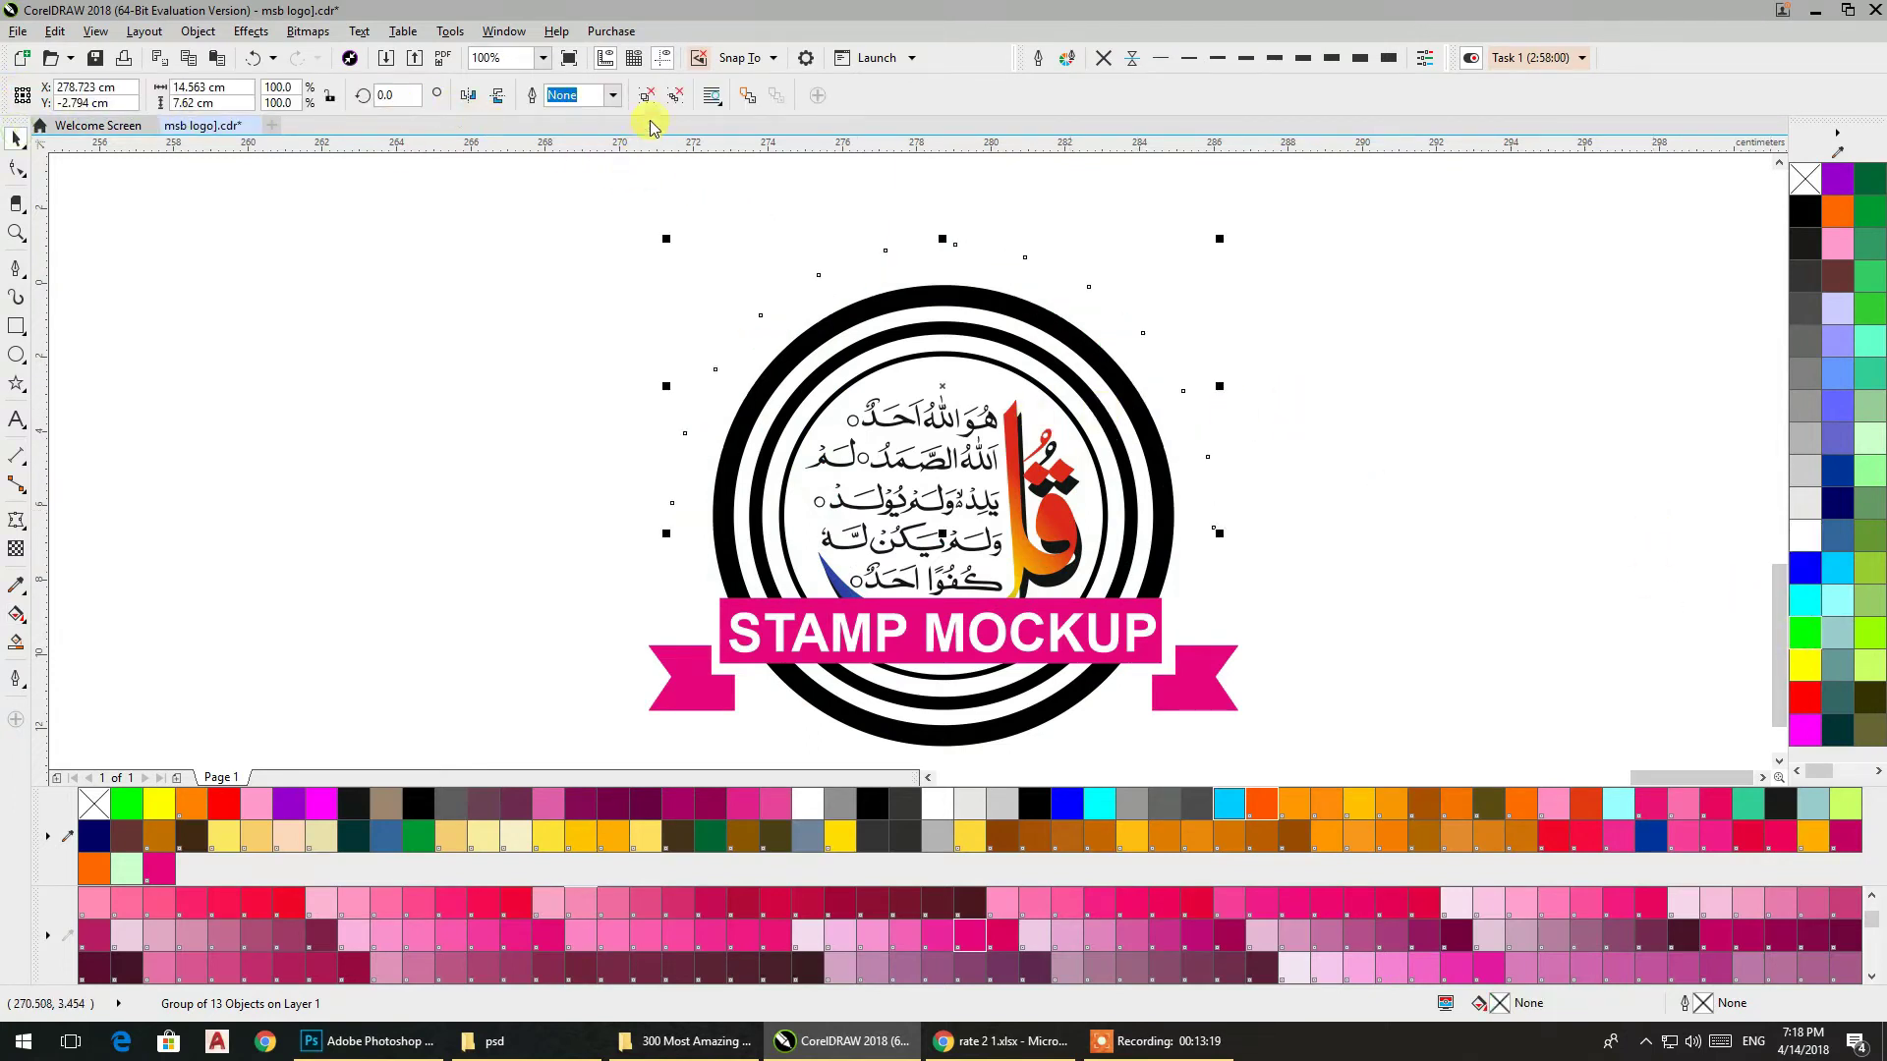
Ungroup the rays, weld them into one shape and fill it yellow
{"action": "left_click", "coordinate": [649, 96]}
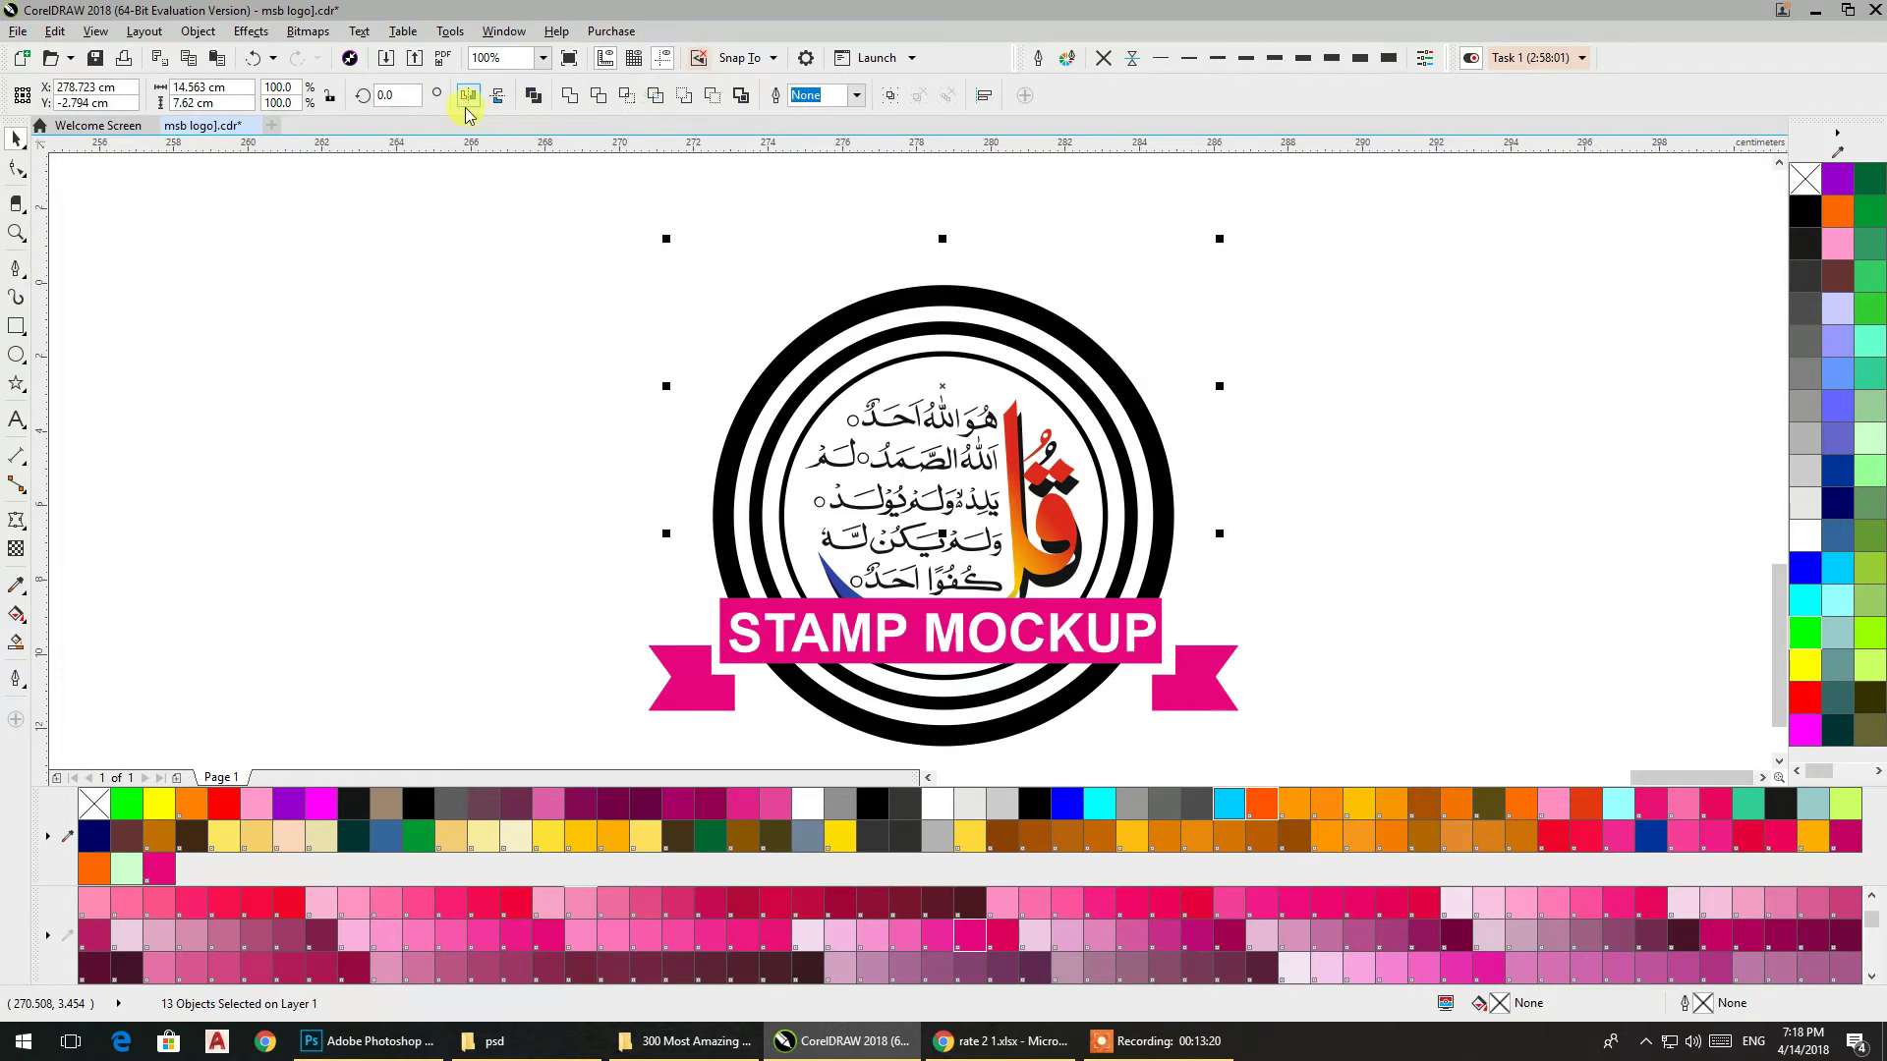
{"action": "left_click", "coordinate": [570, 97]}
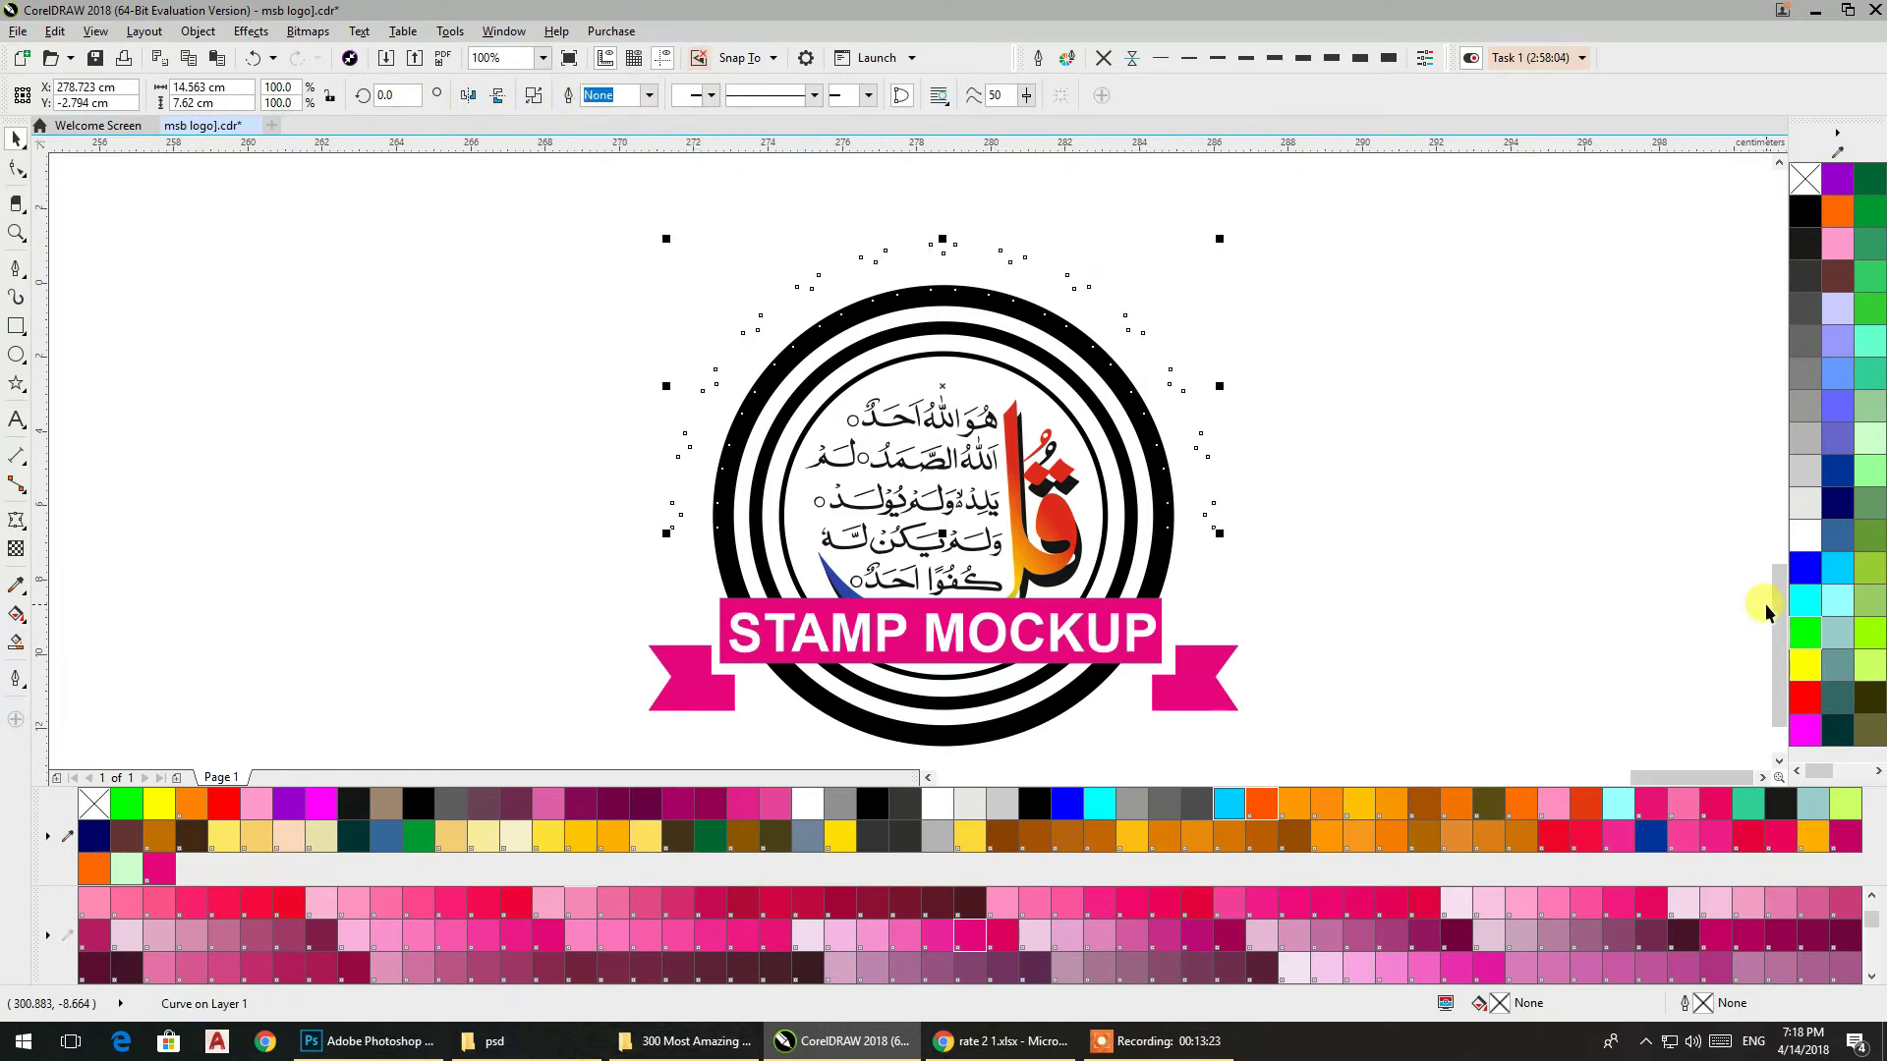
{"action": "left_click", "coordinate": [1804, 664]}
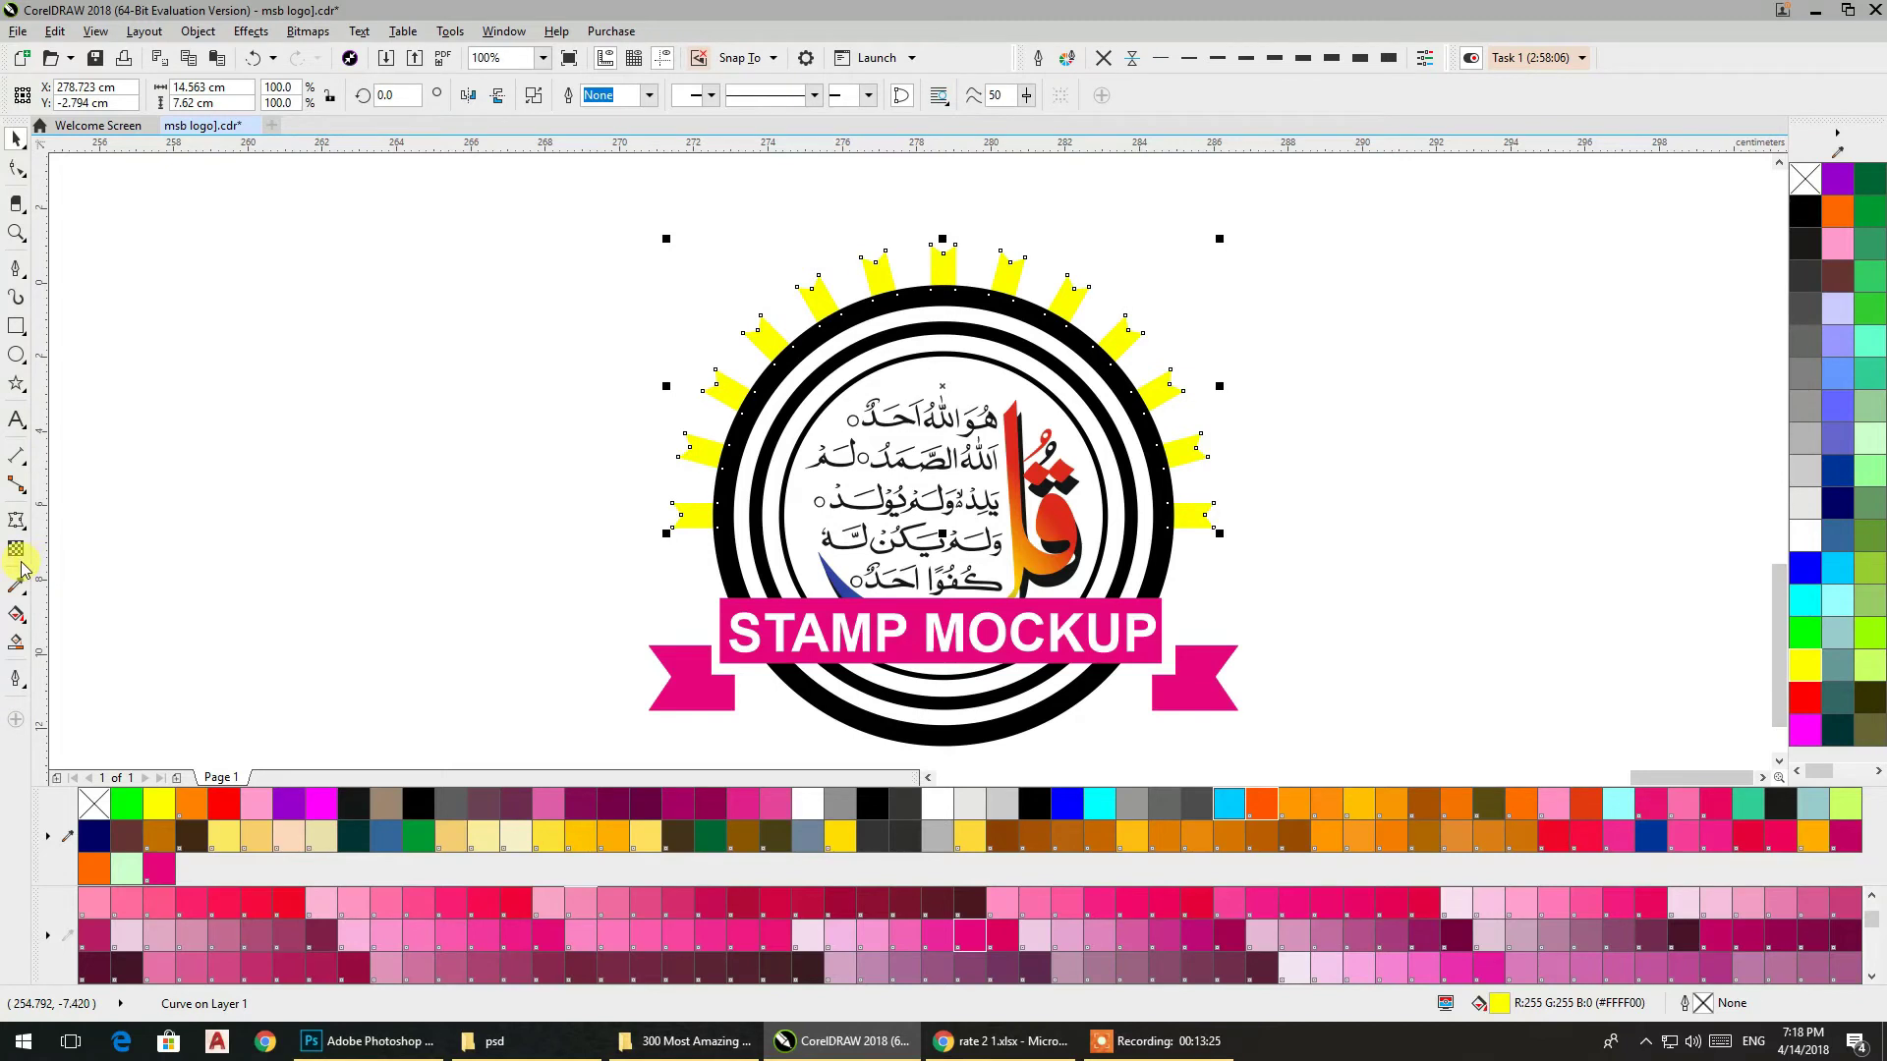
Apply an elliptical fountain fill to the welded rays, centred on the badge
{"action": "left_click", "coordinate": [16, 614]}
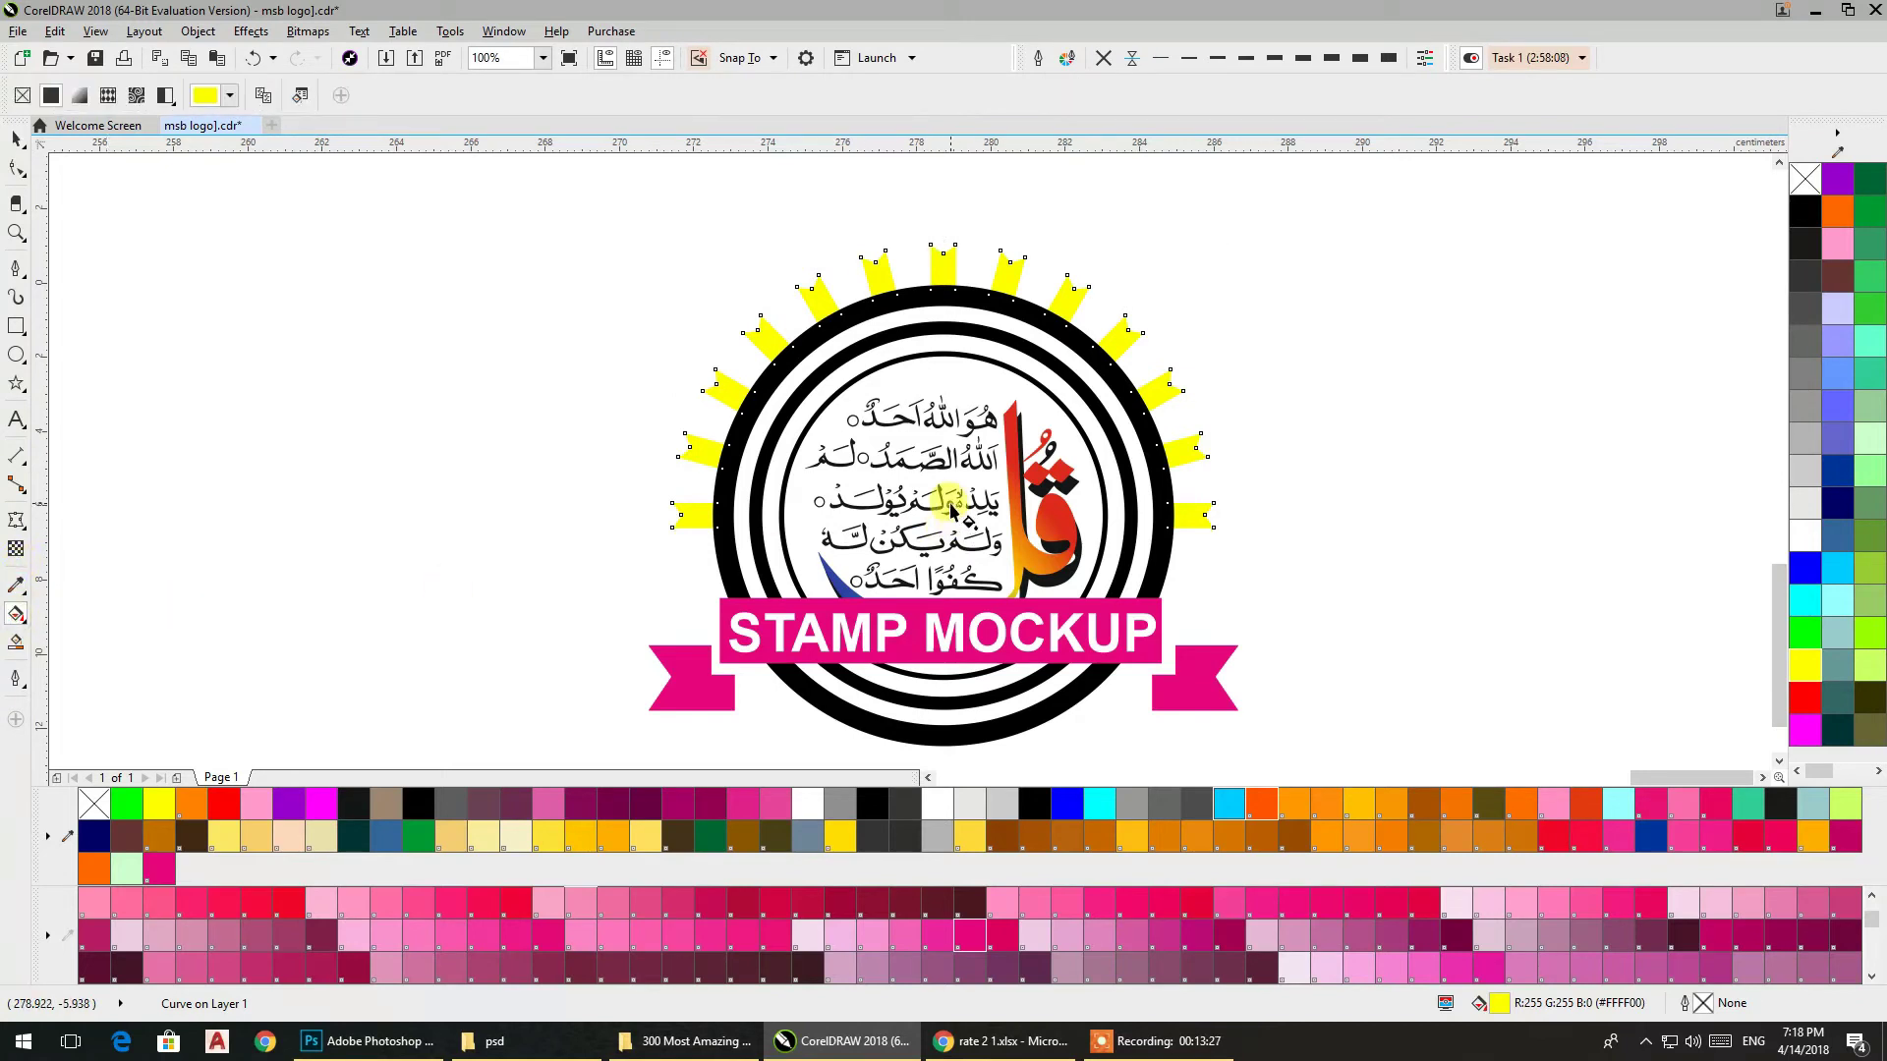
{"action": "mouse_move", "coordinate": [948, 504]}
{"action": "left_mouse_down"}
{"action": "mouse_move", "coordinate": [751, 476]}
{"action": "mouse_move", "coordinate": [731, 383]}
{"action": "left_mouse_up"}
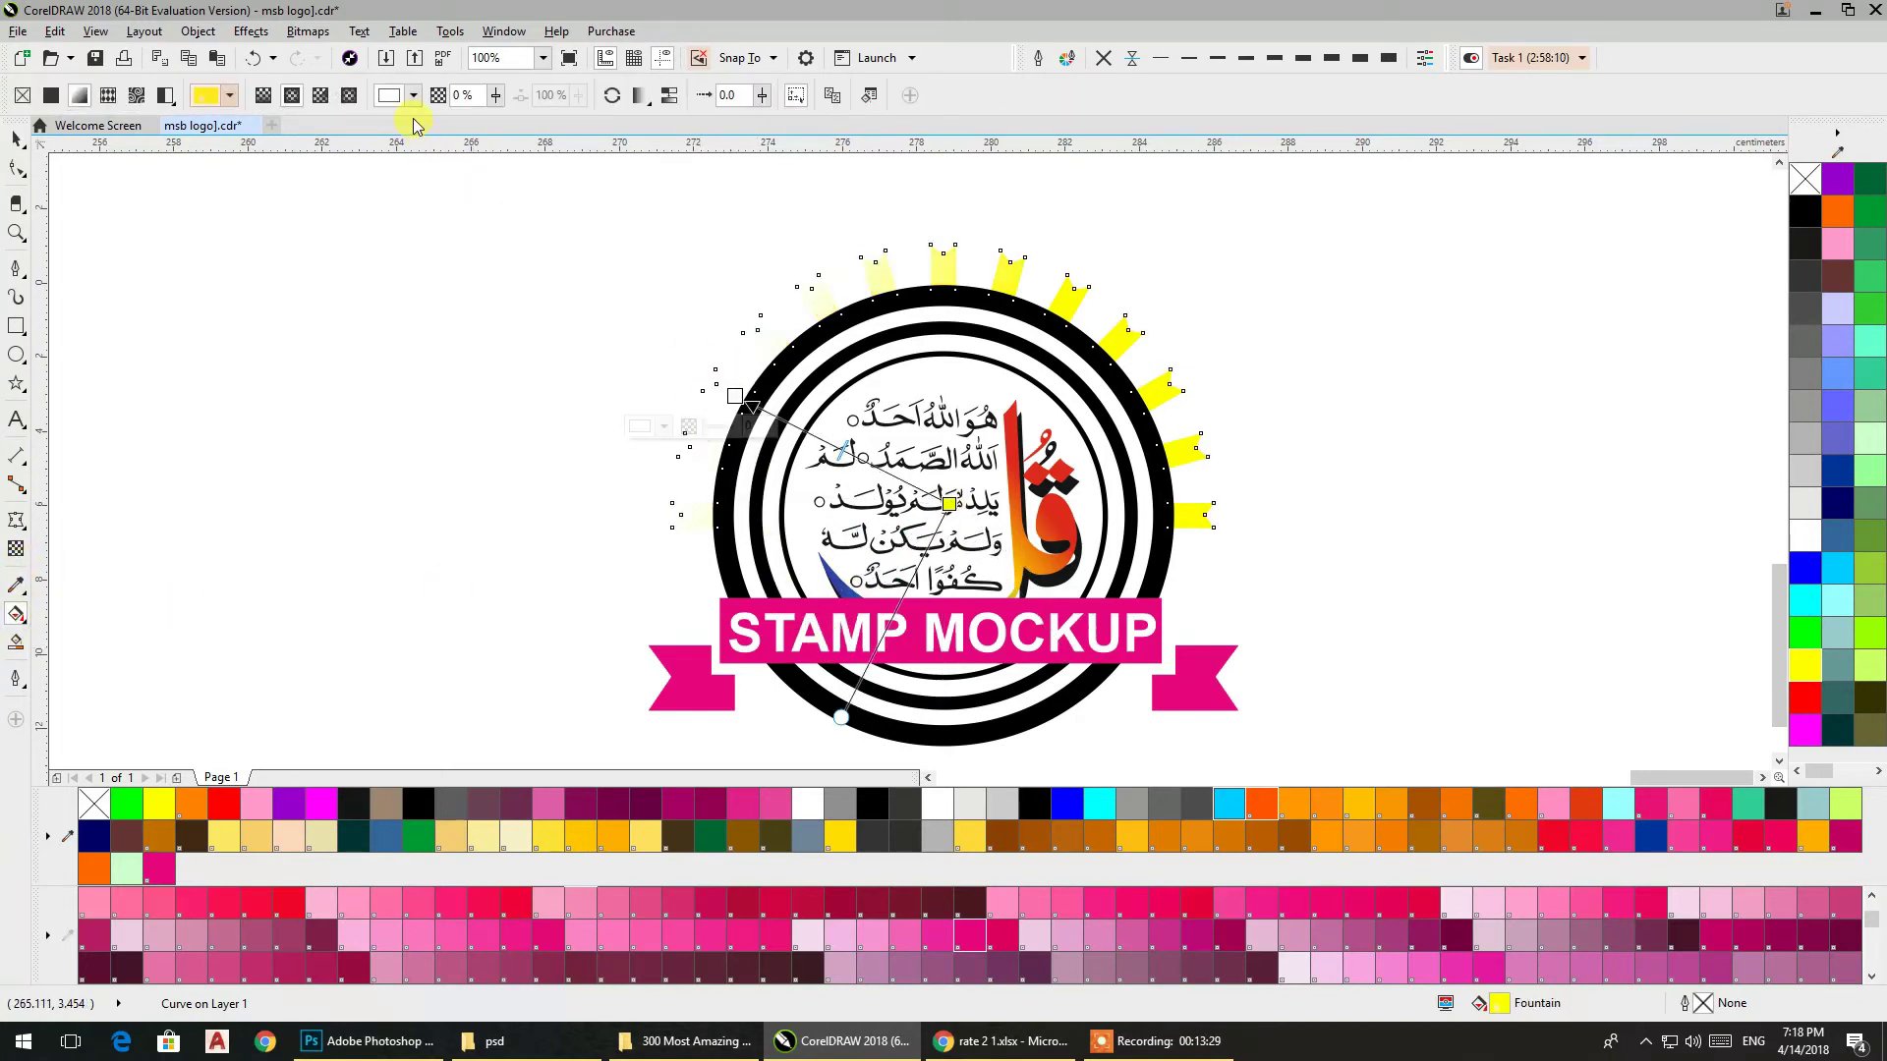
{"action": "left_click", "coordinate": [319, 96]}
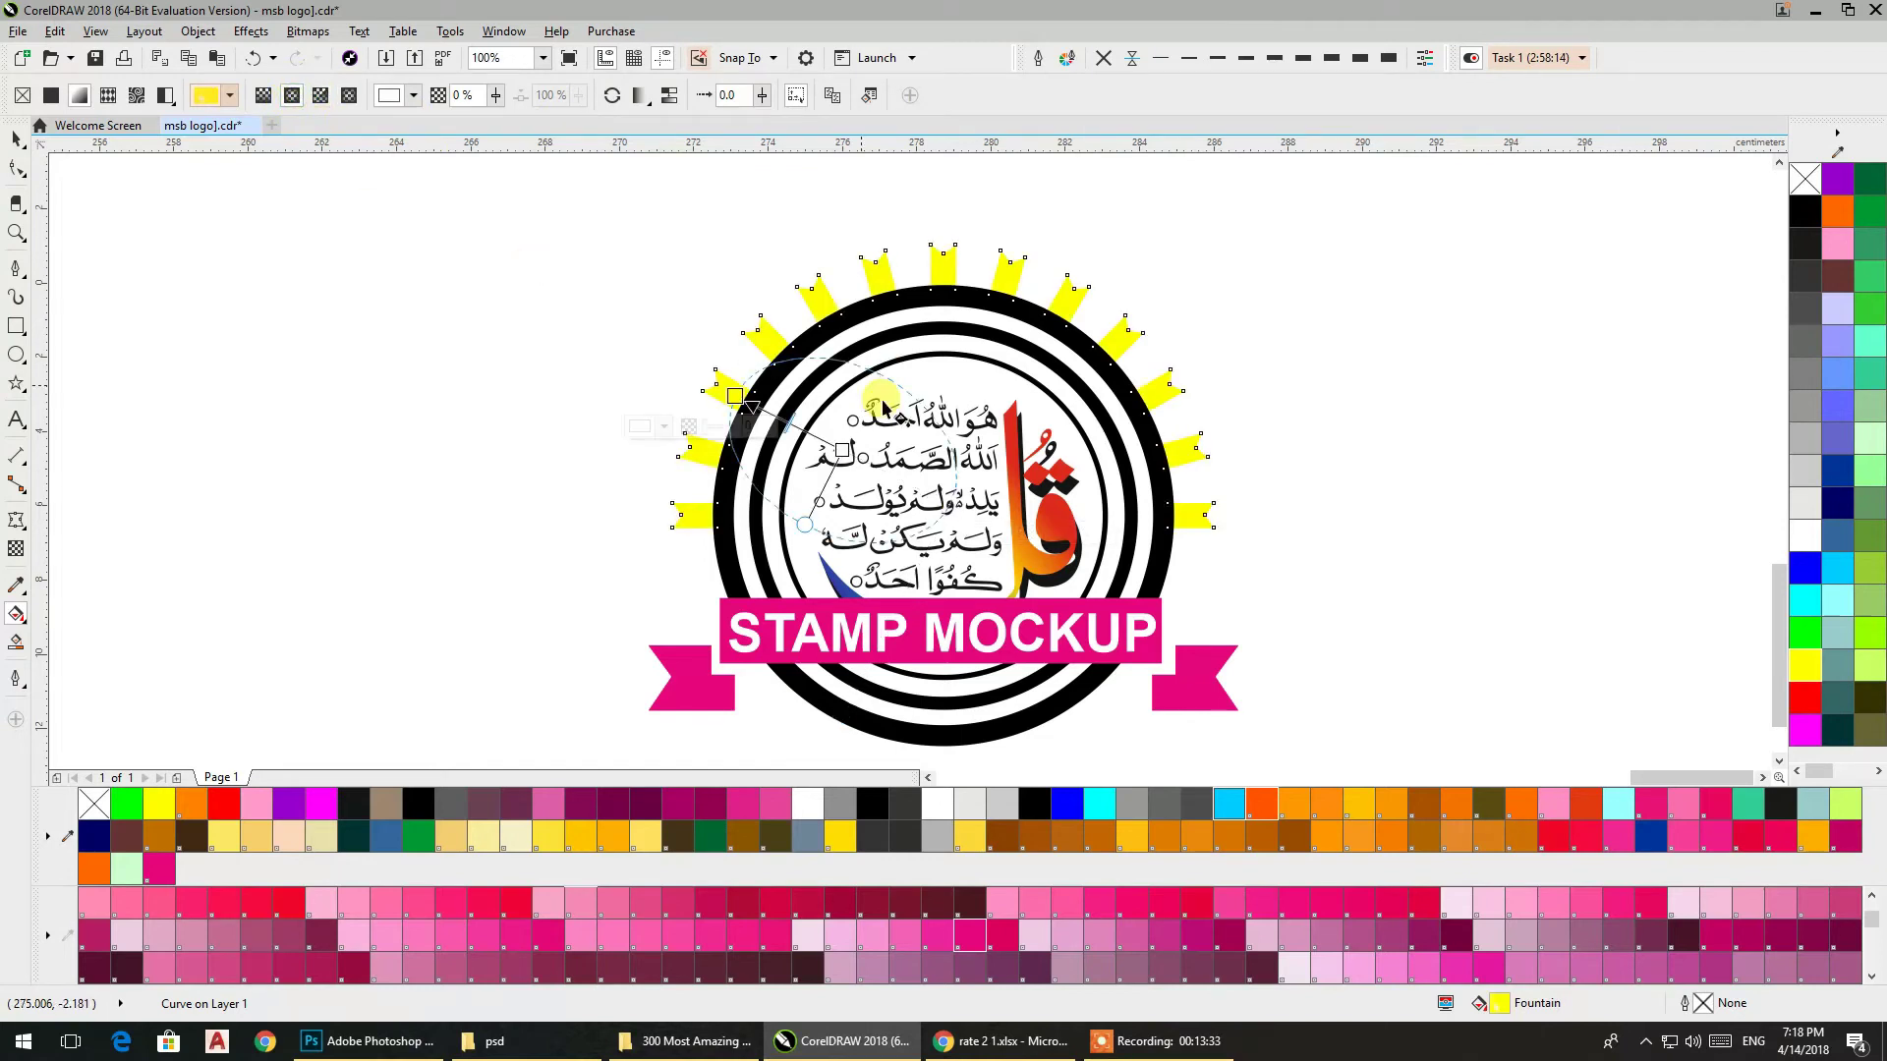
{"action": "left_click_drag", "start_coordinate": [898, 475], "coordinate": [948, 512]}
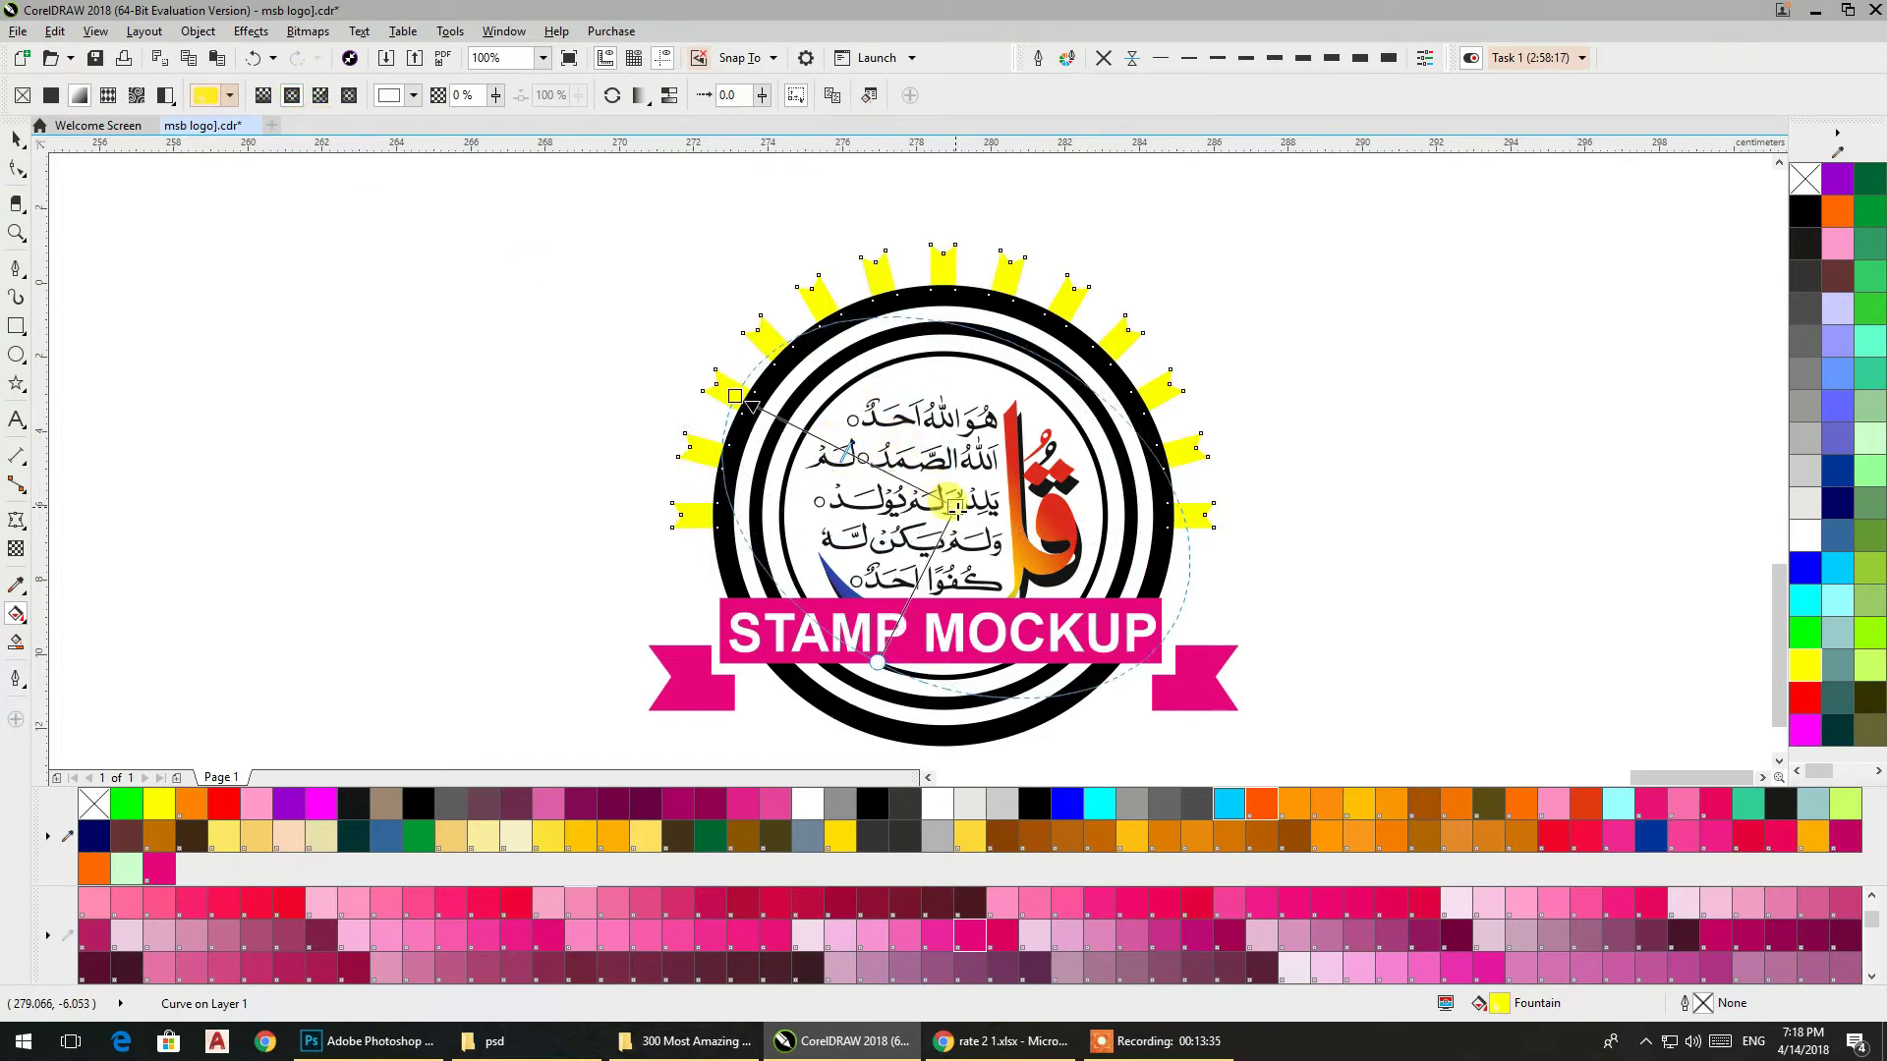
{"action": "left_click_drag", "start_coordinate": [866, 663], "coordinate": [828, 716]}
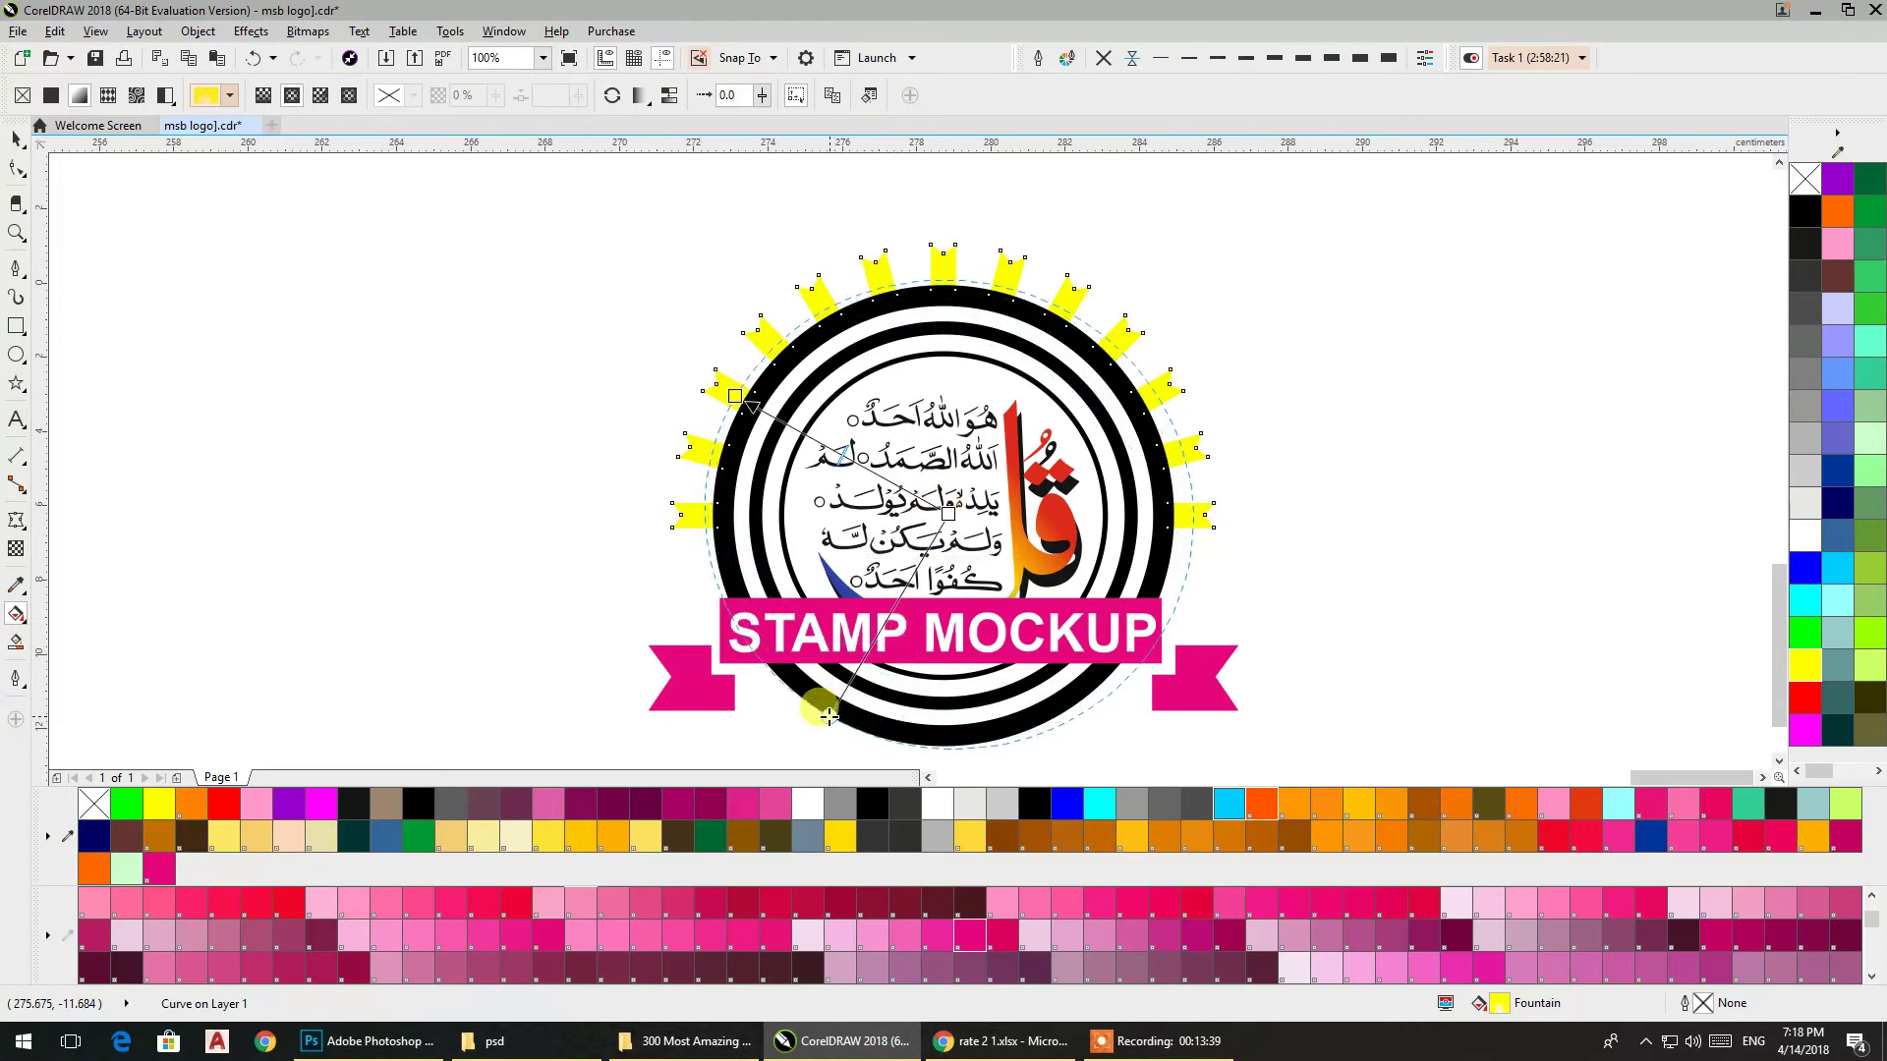
{"action": "left_click", "coordinate": [760, 403]}
{"action": "left_click_drag", "start_coordinate": [737, 397], "coordinate": [747, 402]}
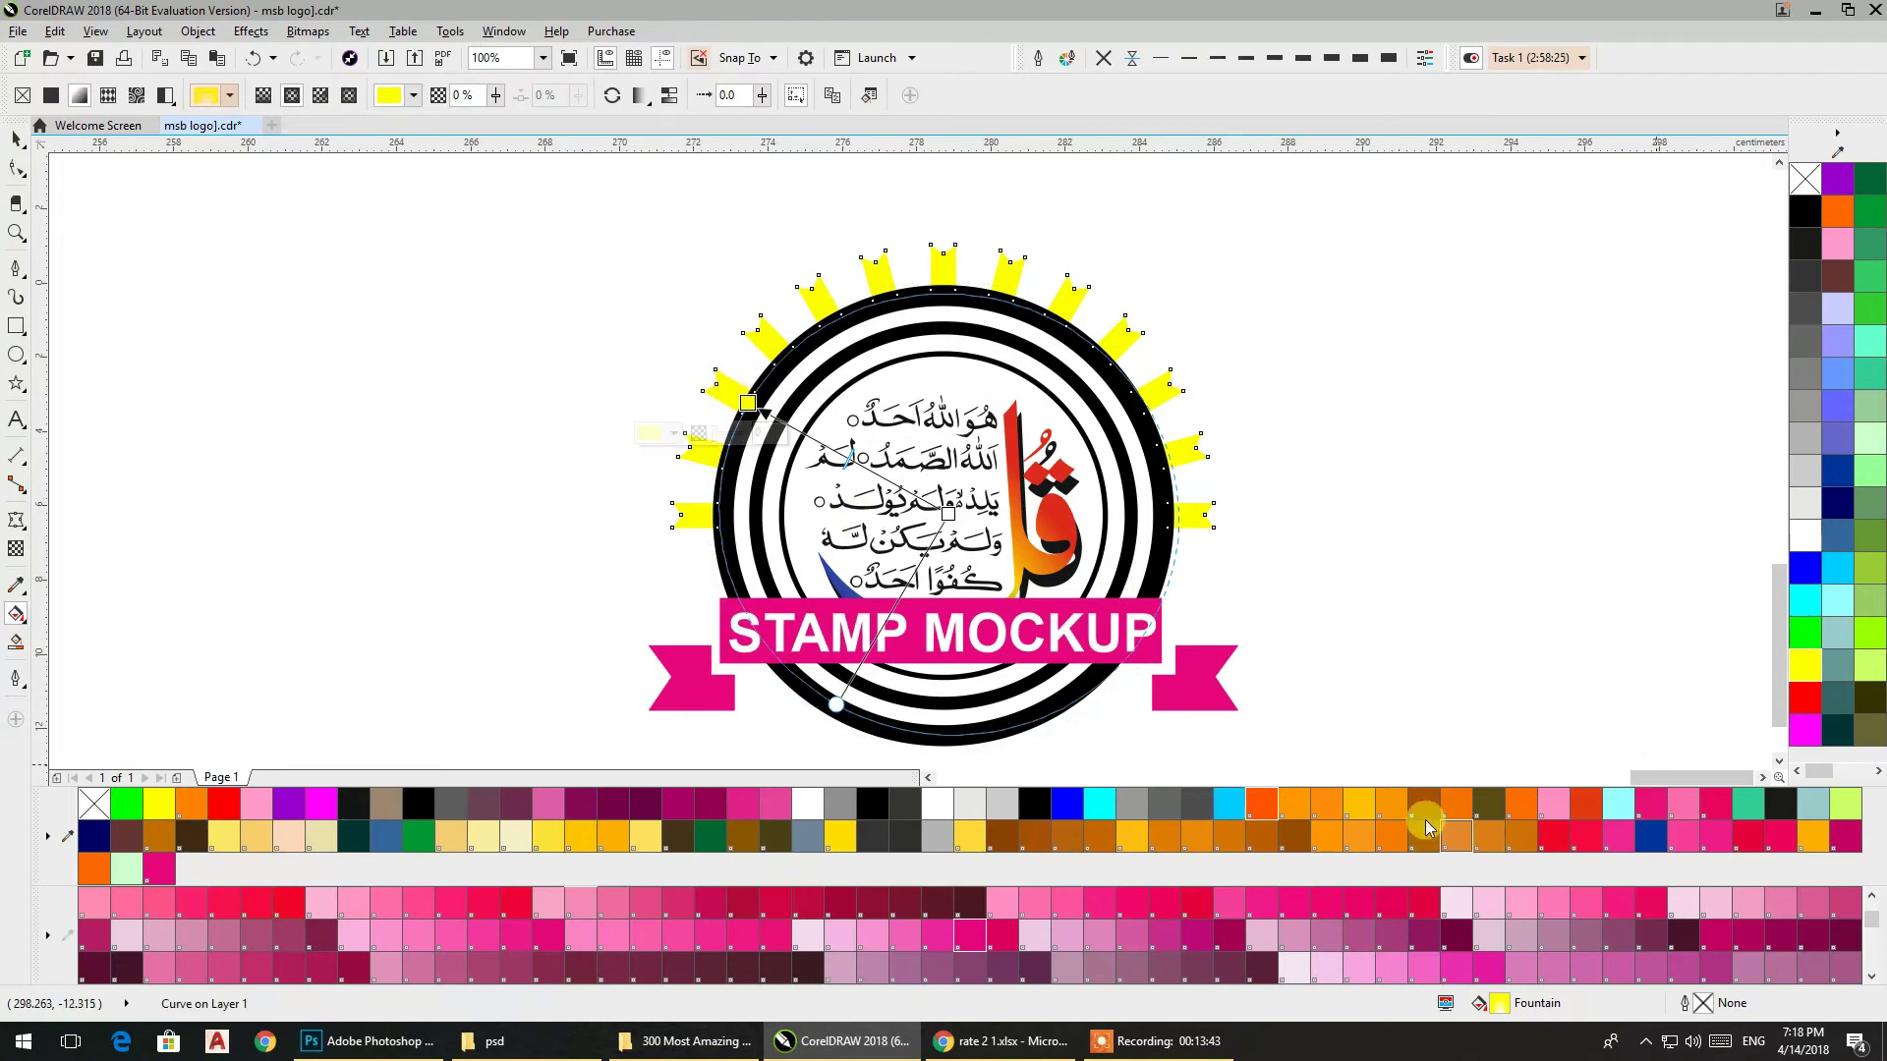
Recolour and move the gradient start node so rays fade from orange to yellow
{"action": "left_click_drag", "start_coordinate": [1553, 845], "coordinate": [948, 512]}
{"action": "left_click", "coordinate": [847, 457]}
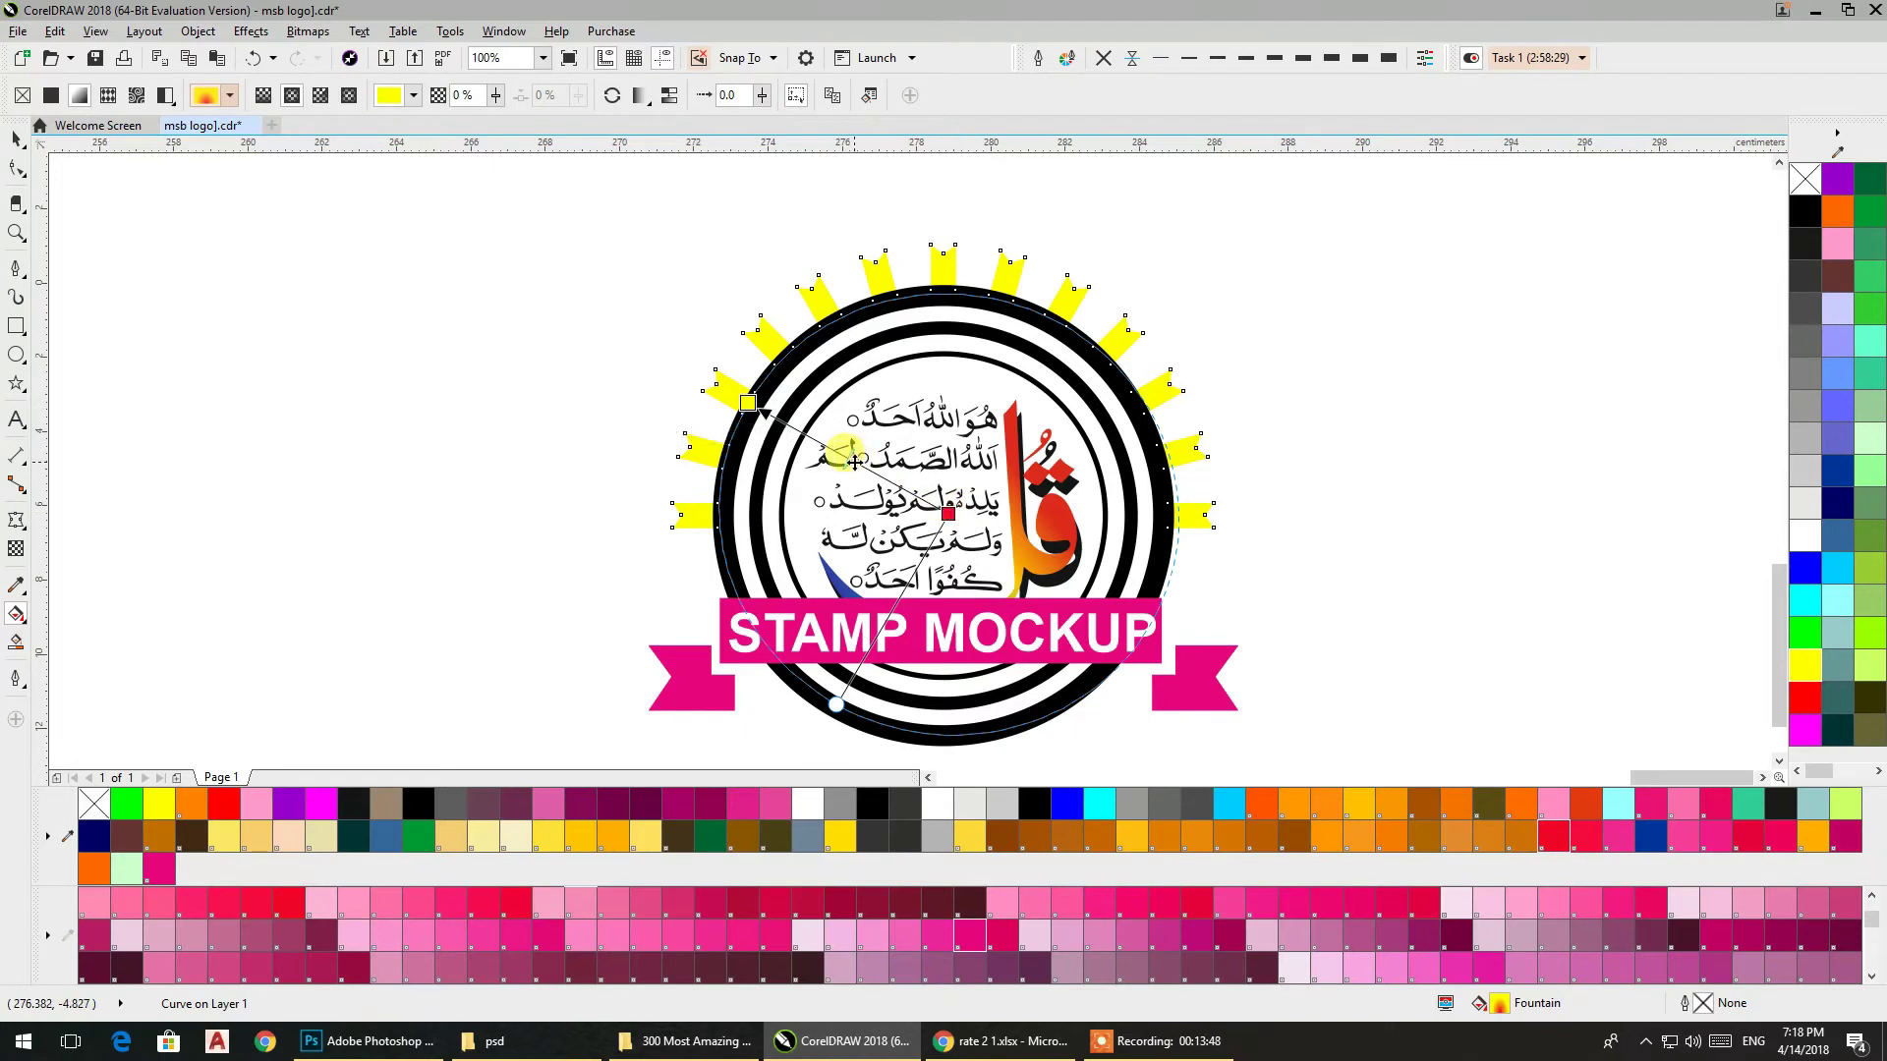
{"action": "left_click", "coordinate": [783, 418]}
{"action": "mouse_move", "coordinate": [776, 413]}
{"action": "left_mouse_down"}
{"action": "mouse_move", "coordinate": [636, 327]}
{"action": "mouse_move", "coordinate": [692, 364]}
{"action": "left_mouse_up"}
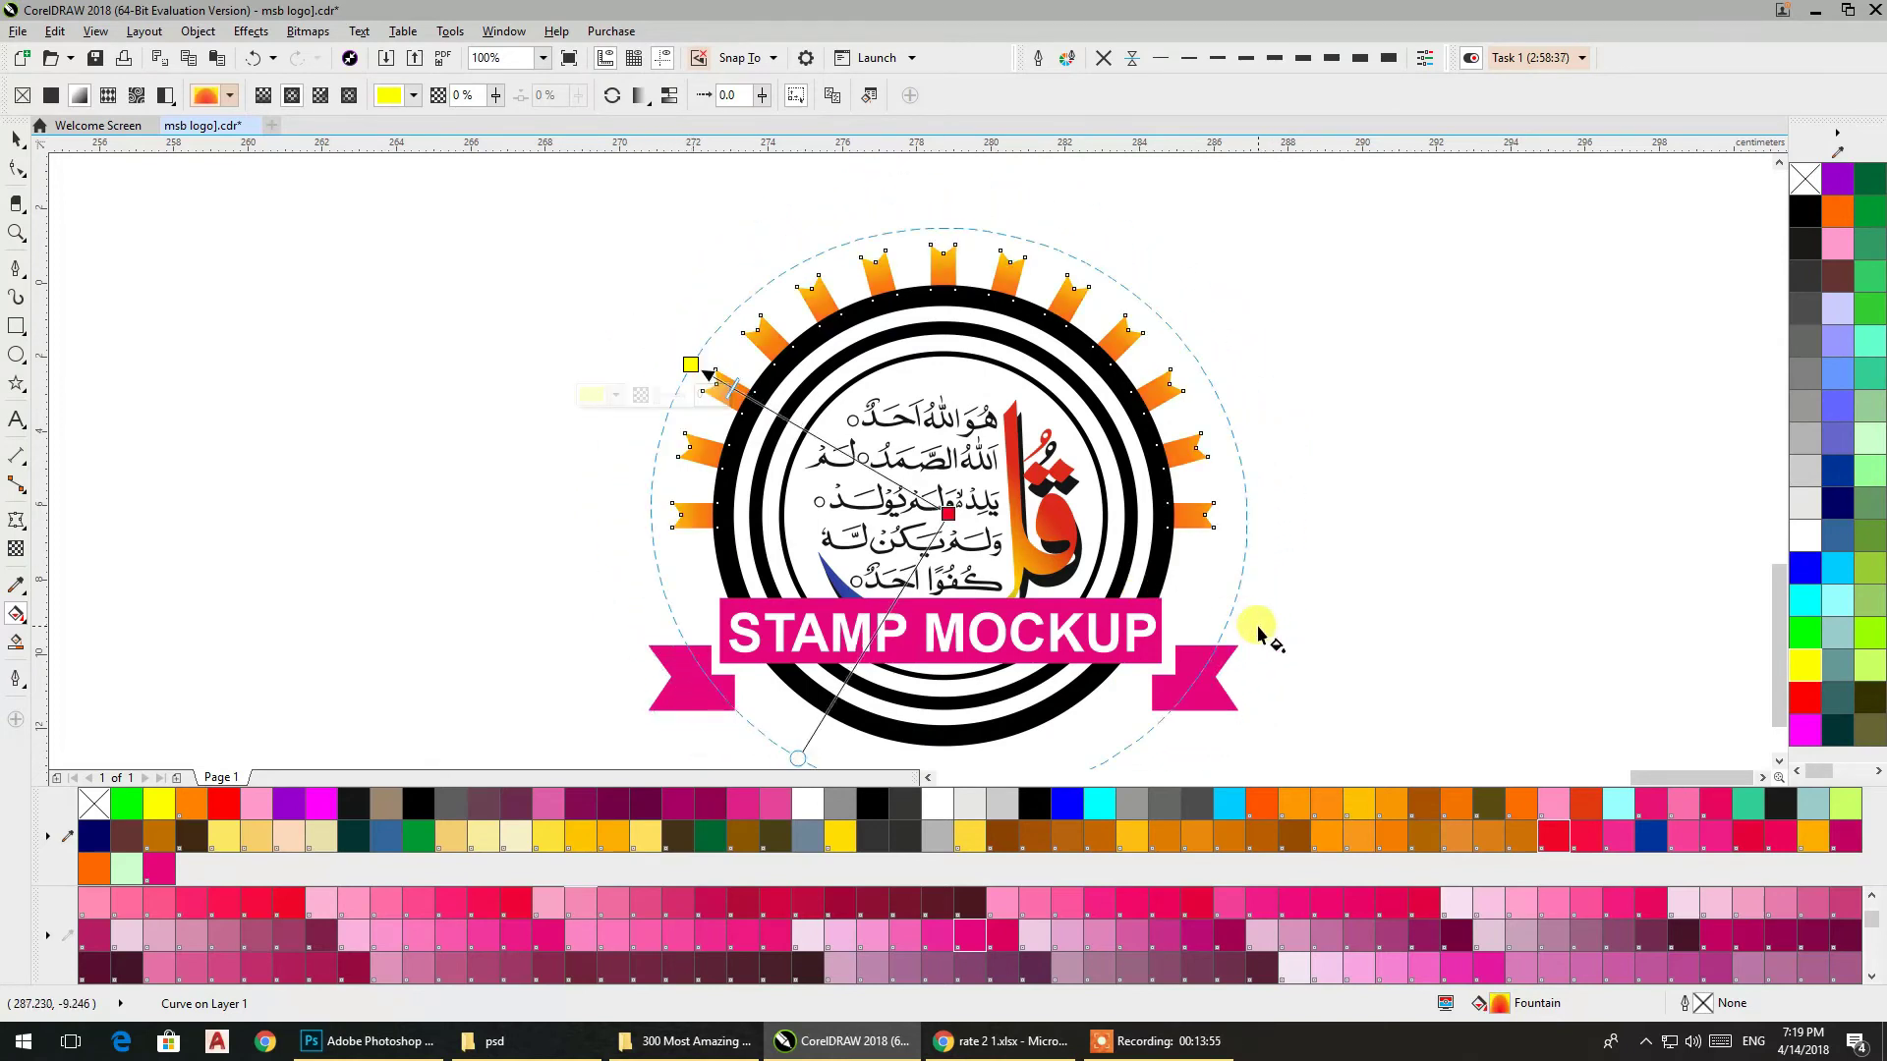
{"action": "left_click", "coordinate": [20, 145]}
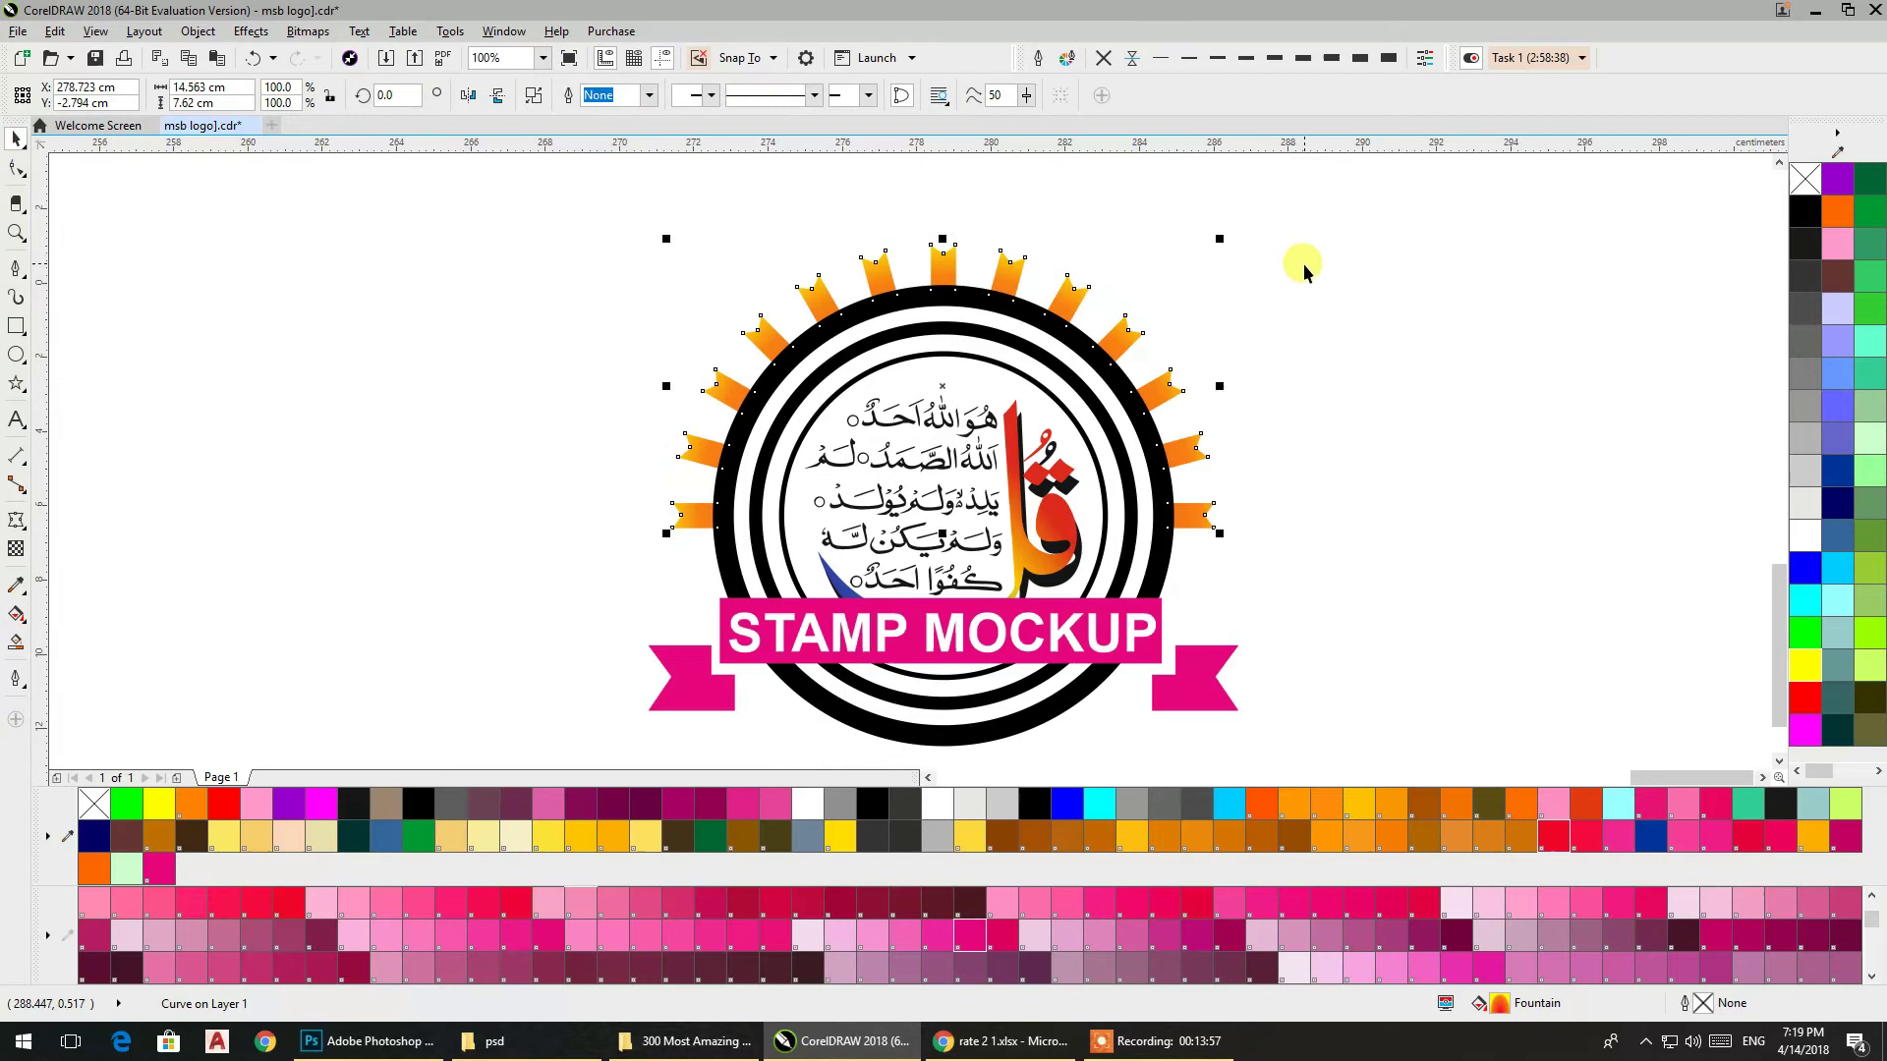
Group the badge pieces and centre the group on the rectangle frame
{"action": "left_click", "coordinate": [1310, 306]}
{"action": "scroll", "coordinate": [1213, 322], "scroll_direction": "down", "scroll_amount": 2}
{"action": "left_click_drag", "start_coordinate": [1212, 322], "coordinate": [1149, 348]}
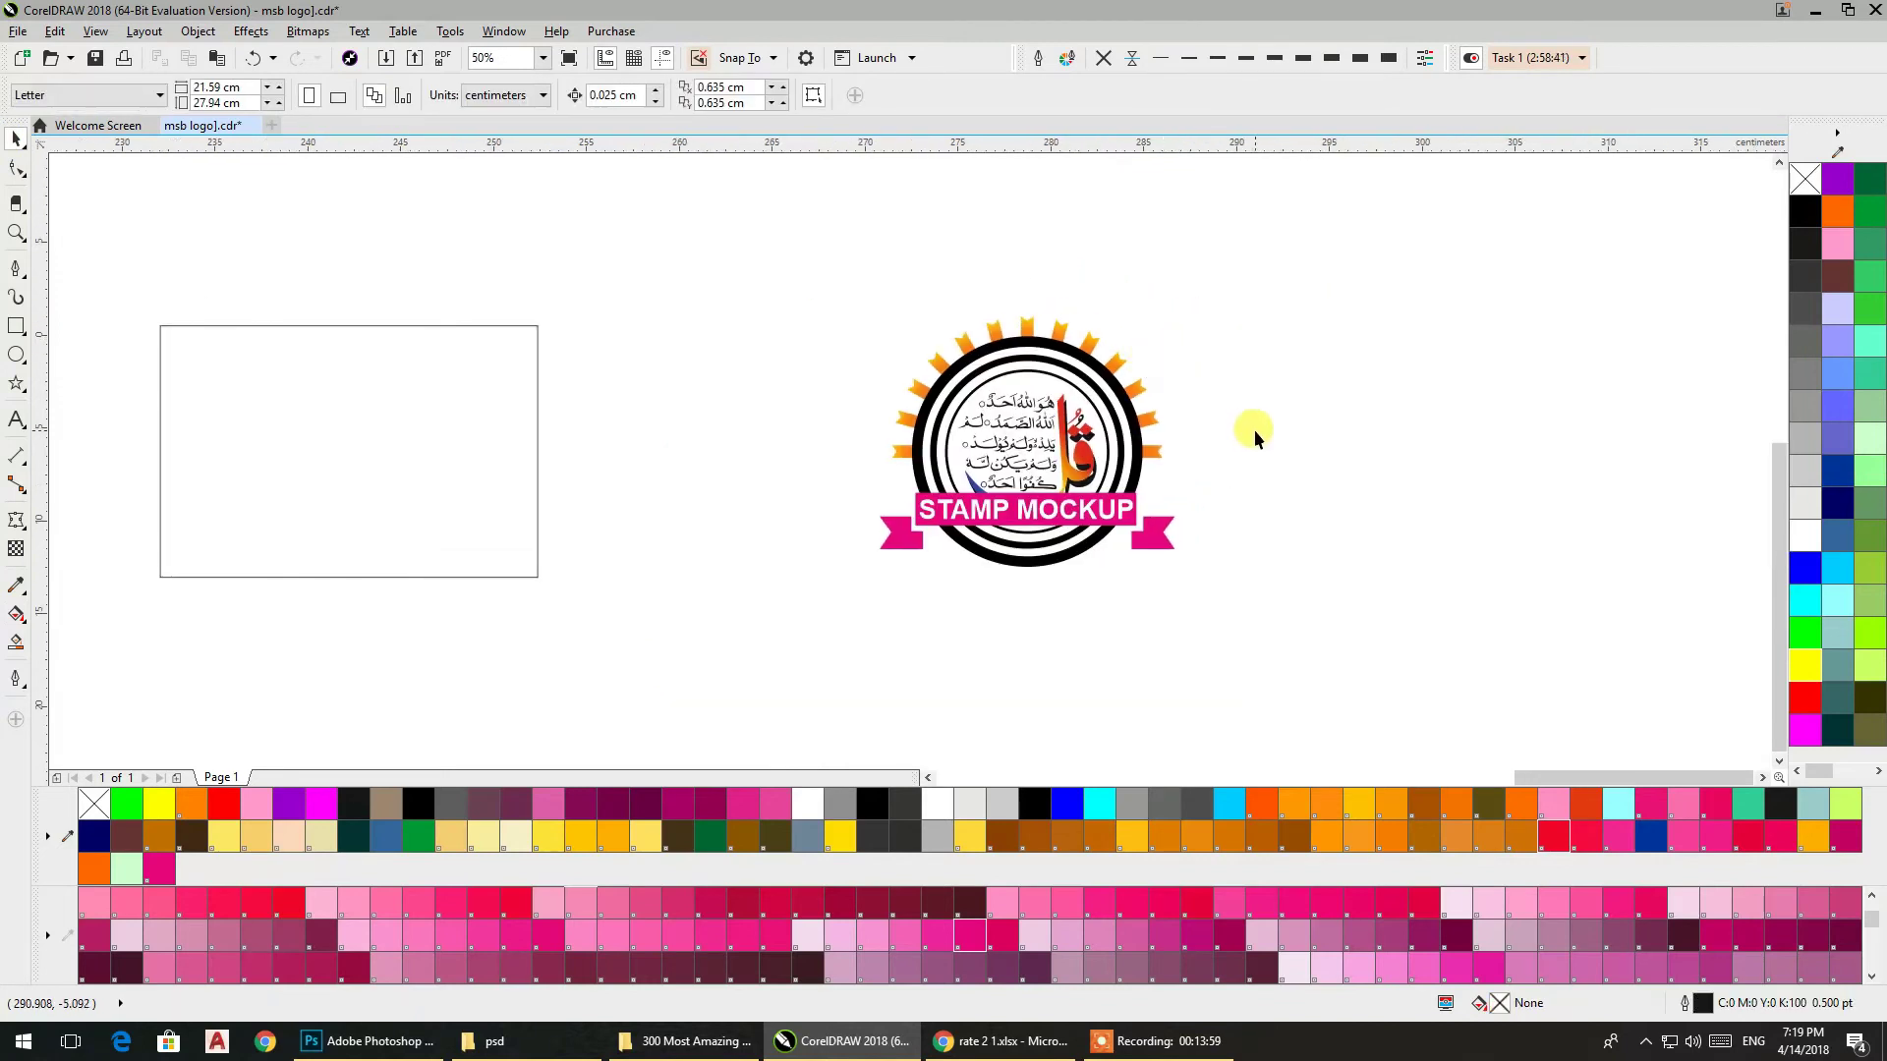
{"action": "left_click_drag", "start_coordinate": [899, 629], "coordinate": [830, 653]}
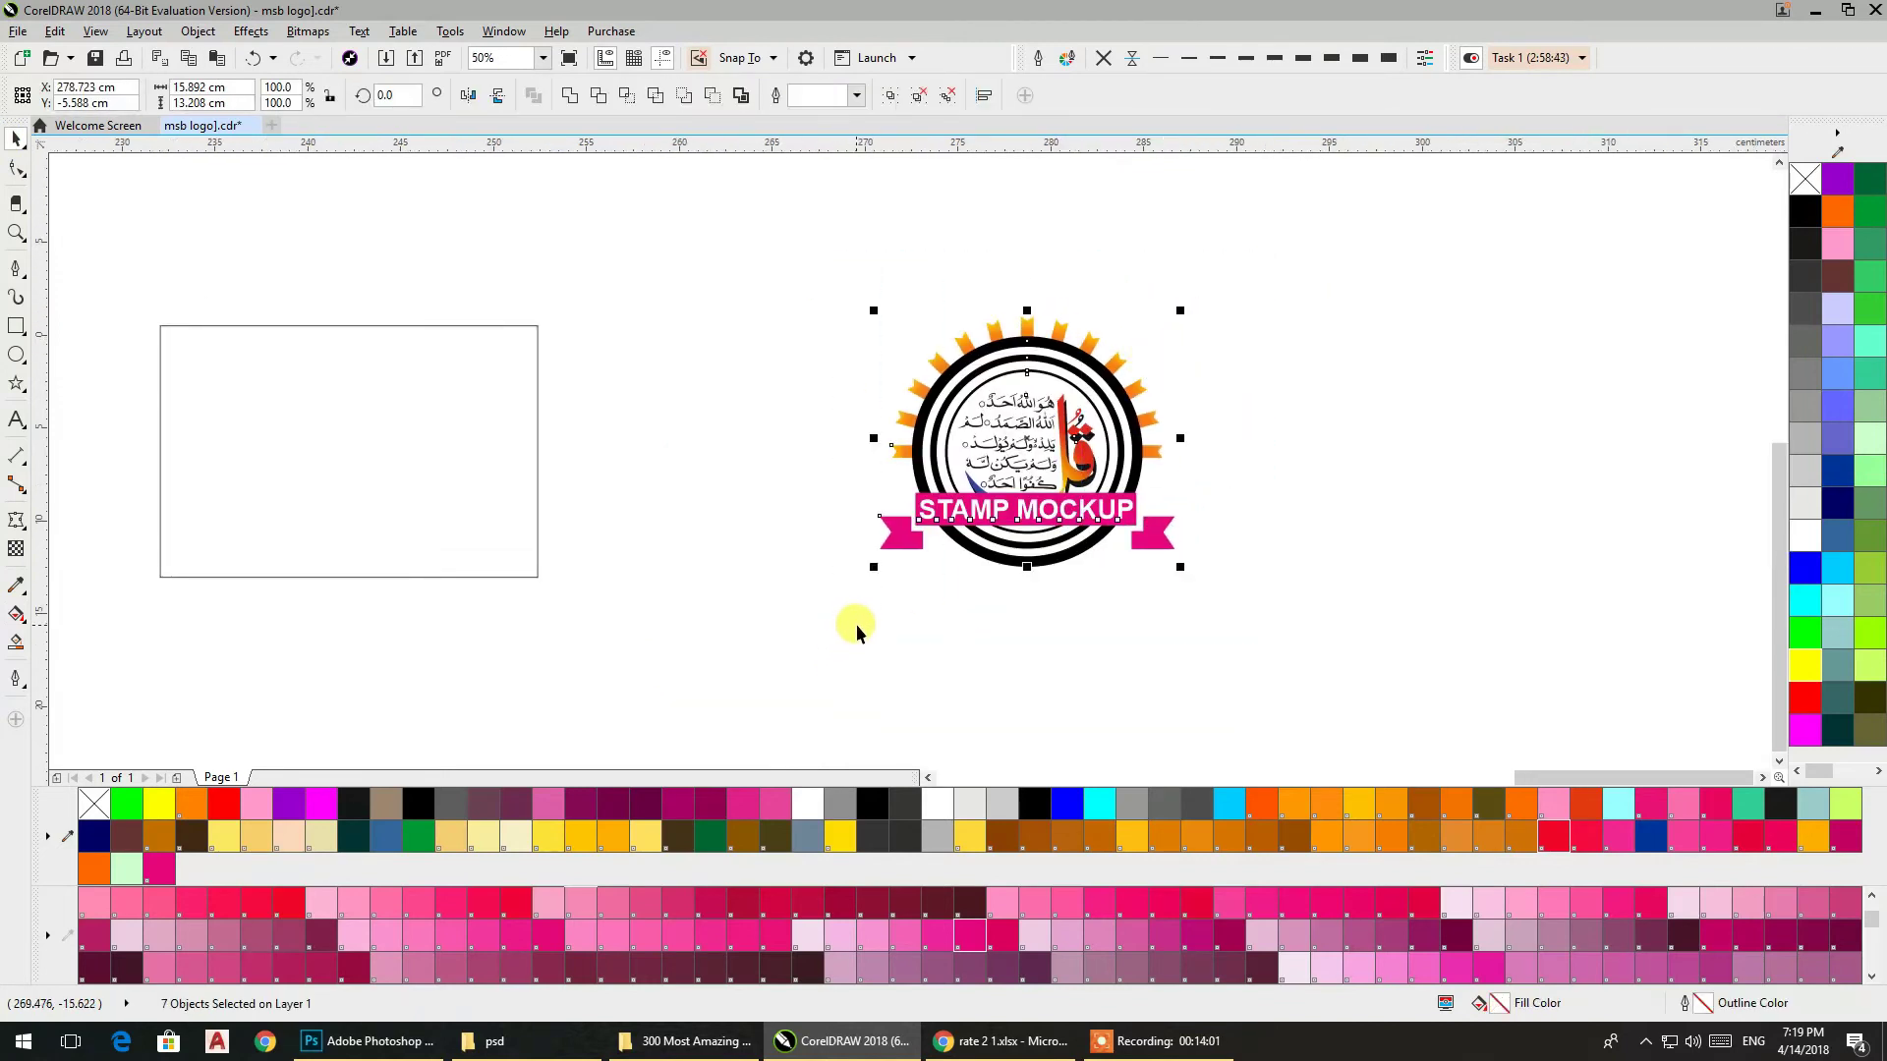
{"action": "key", "text": "ctrl+g"}
{"action": "left_click", "coordinate": [414, 440], "text": "shift"}
{"action": "key", "text": "e"}
{"action": "key", "text": "c"}
Bring the centred badge and rectangle frame into view and check the frame's size
{"action": "left_click_drag", "start_coordinate": [799, 487], "coordinate": [1188, 484]}
{"action": "left_click", "coordinate": [918, 462]}
{"action": "scroll", "coordinate": [712, 467], "scroll_direction": "up", "scroll_amount": 2}
{"action": "left_click_drag", "start_coordinate": [737, 470], "coordinate": [759, 558]}
{"action": "left_click", "coordinate": [1373, 438]}
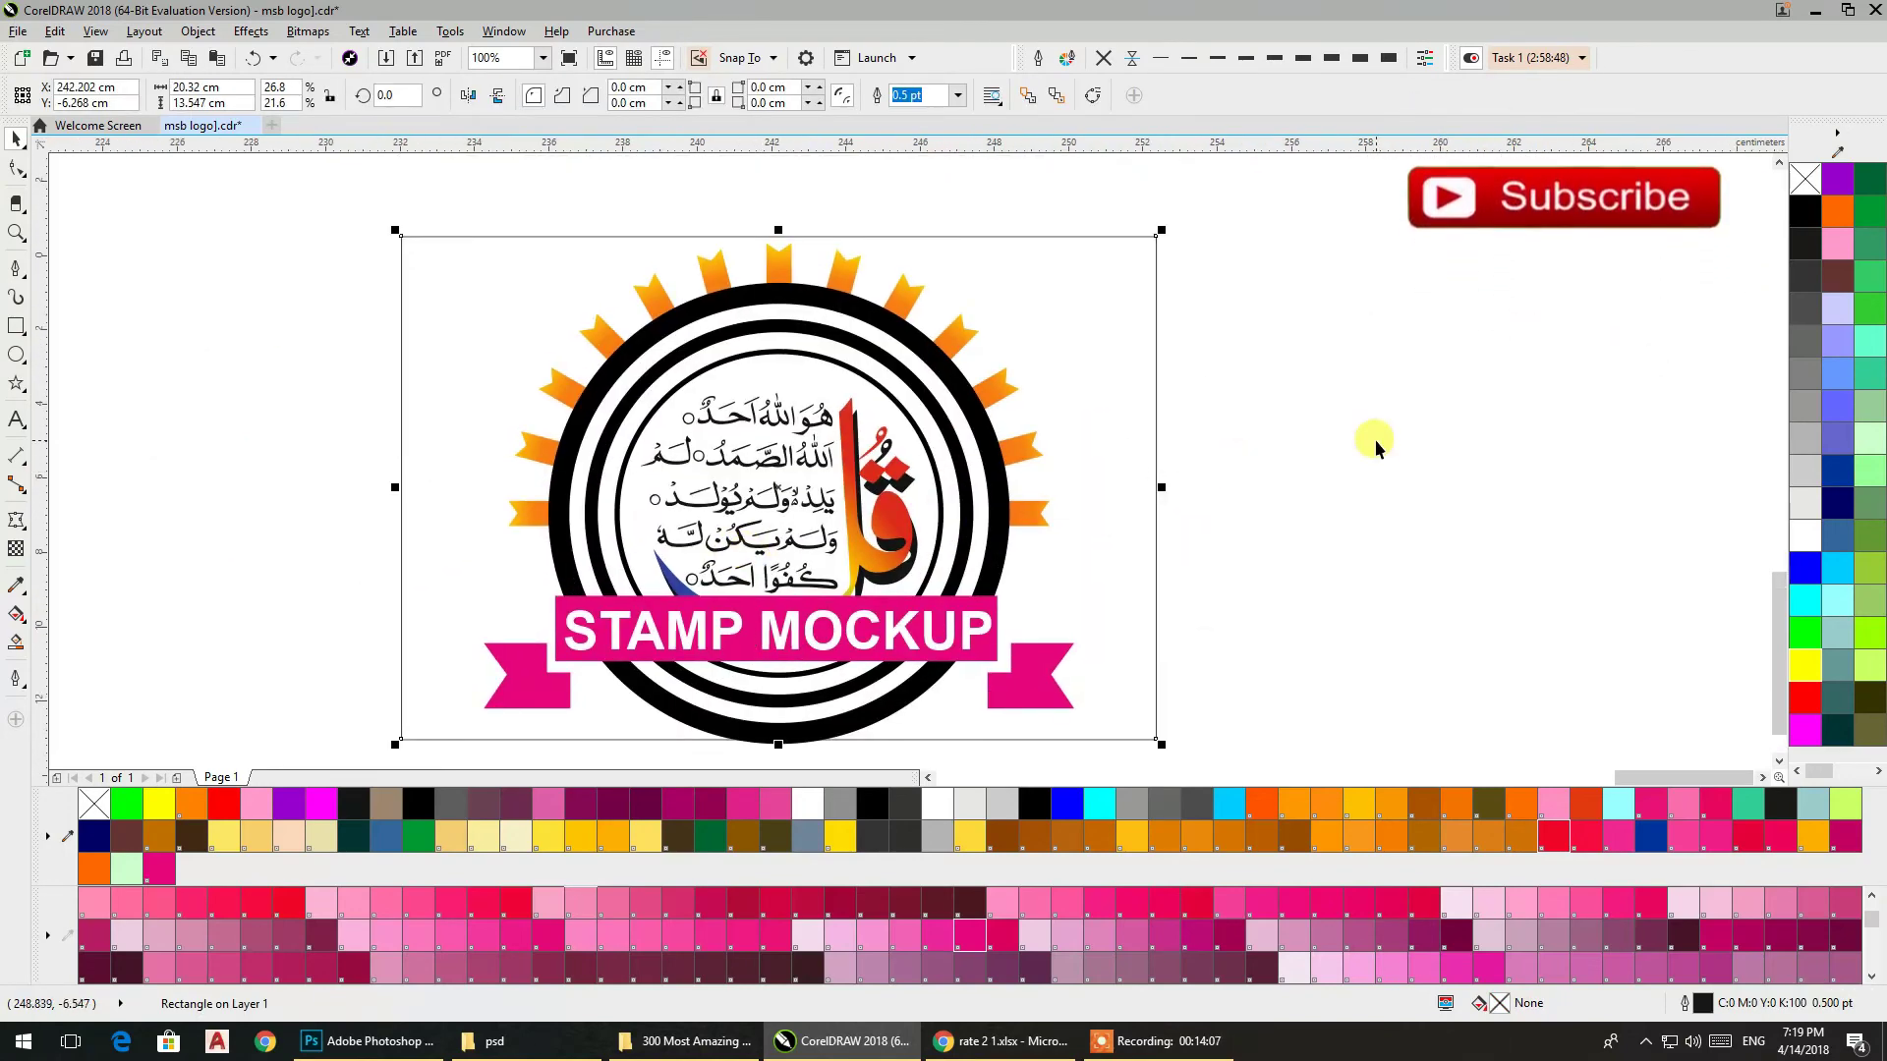
{"action": "left_click", "coordinate": [1104, 426]}
{"action": "left_click", "coordinate": [258, 201]}
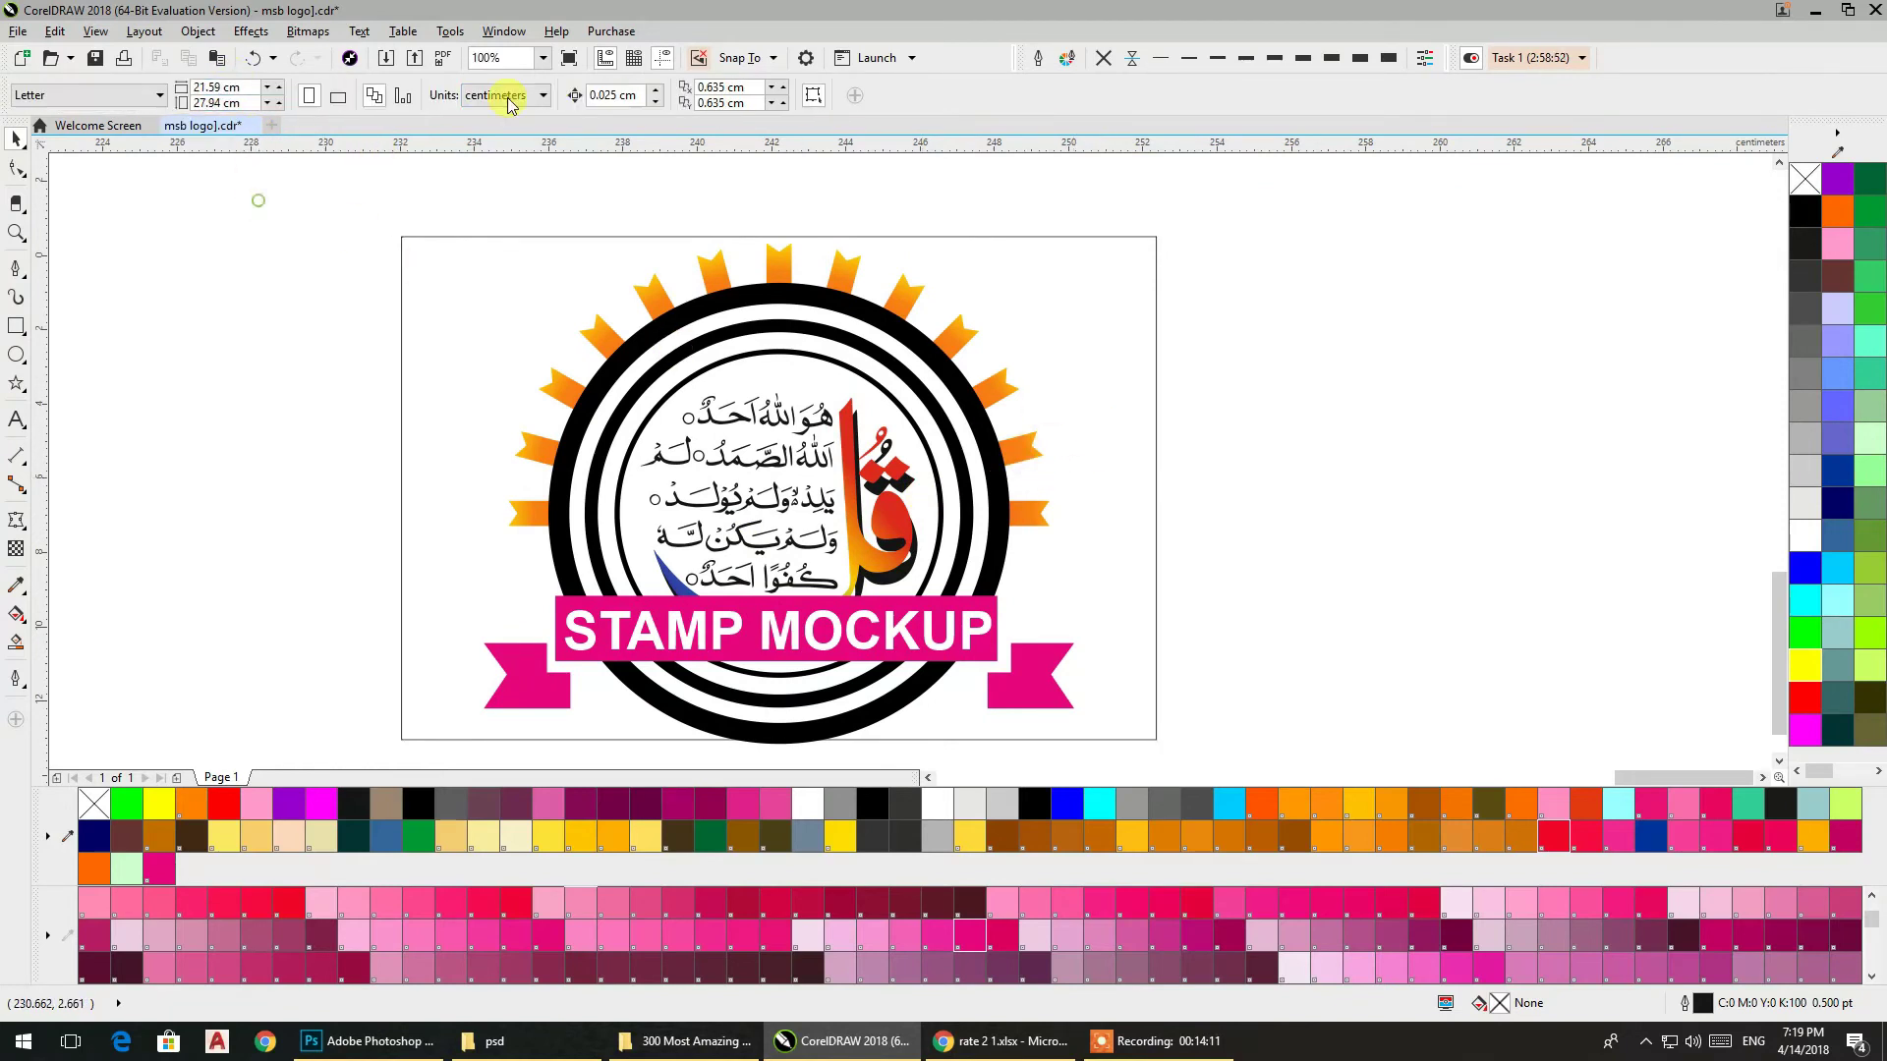
Switch document units to pixels, check the rectangle's width, and select the grouped badge
{"action": "left_click", "coordinate": [516, 95]}
{"action": "left_click", "coordinate": [486, 192]}
{"action": "left_click", "coordinate": [469, 254]}
{"action": "left_click", "coordinate": [183, 88]}
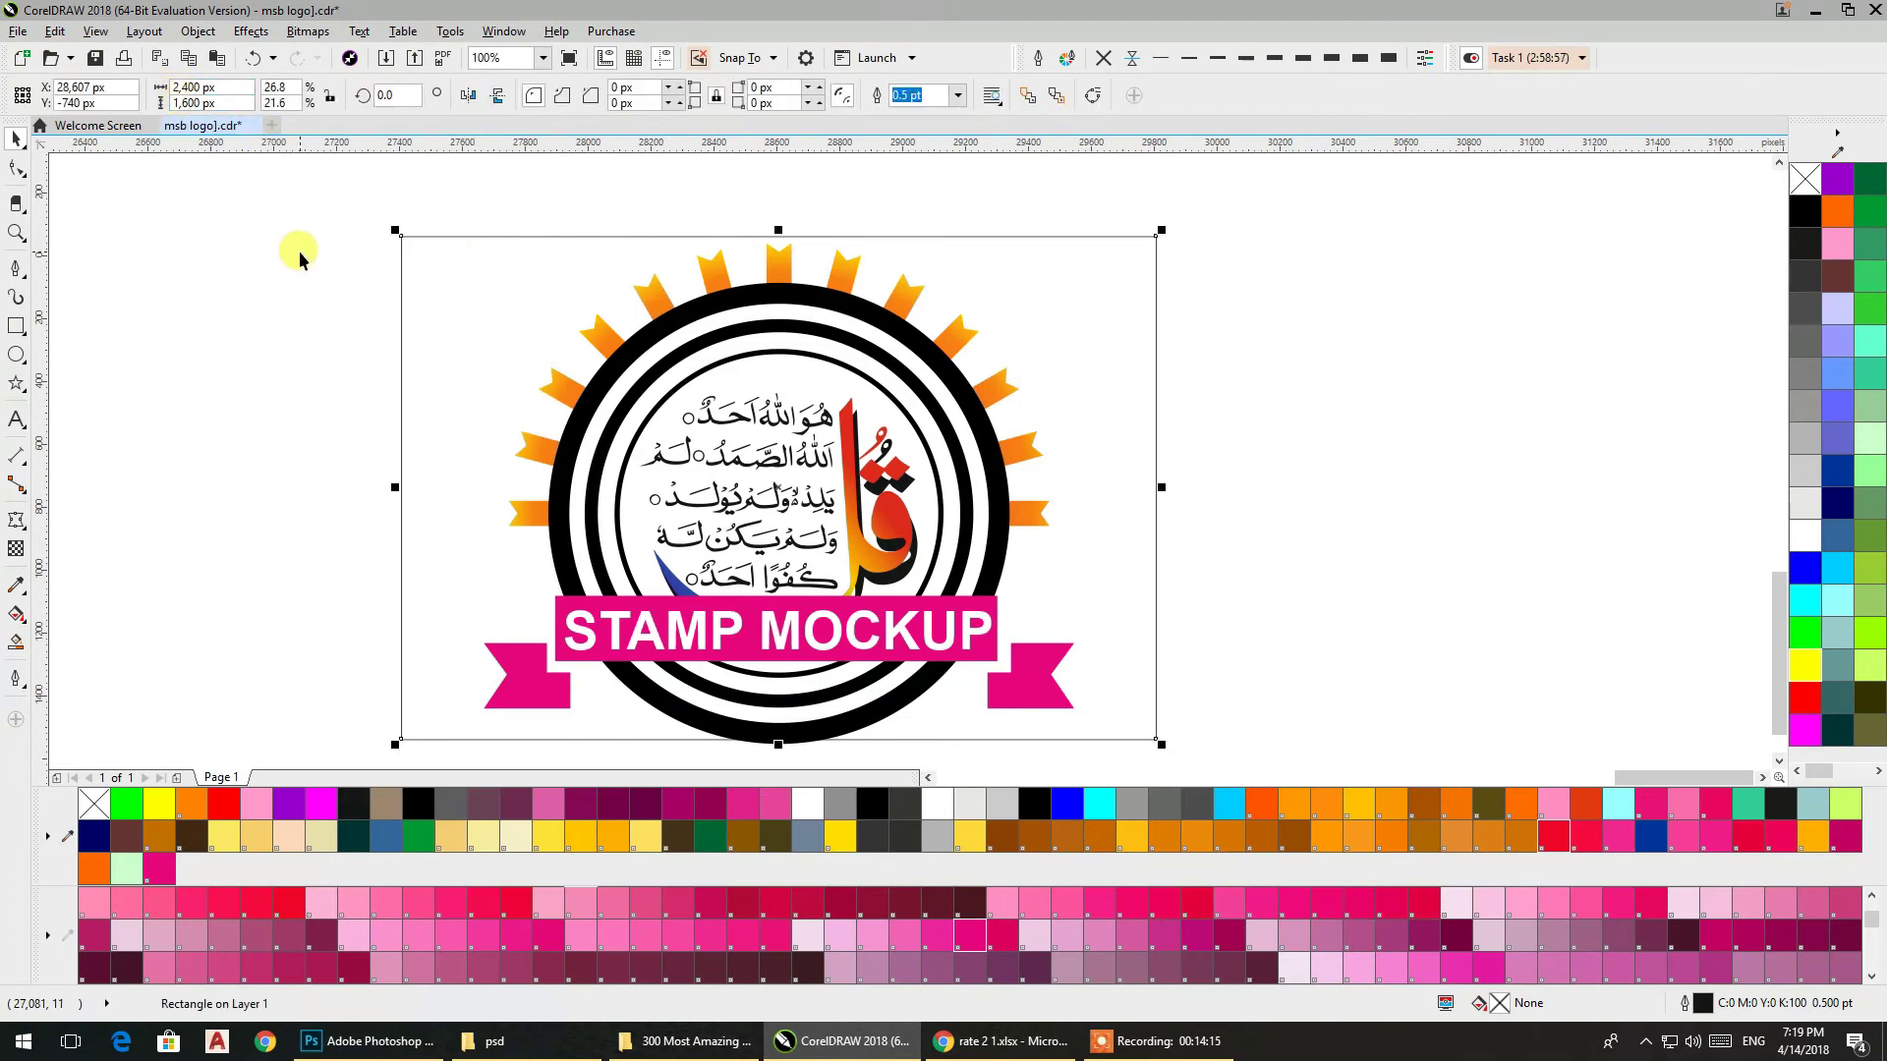
{"action": "left_click", "coordinate": [344, 381]}
{"action": "left_click", "coordinate": [727, 402]}
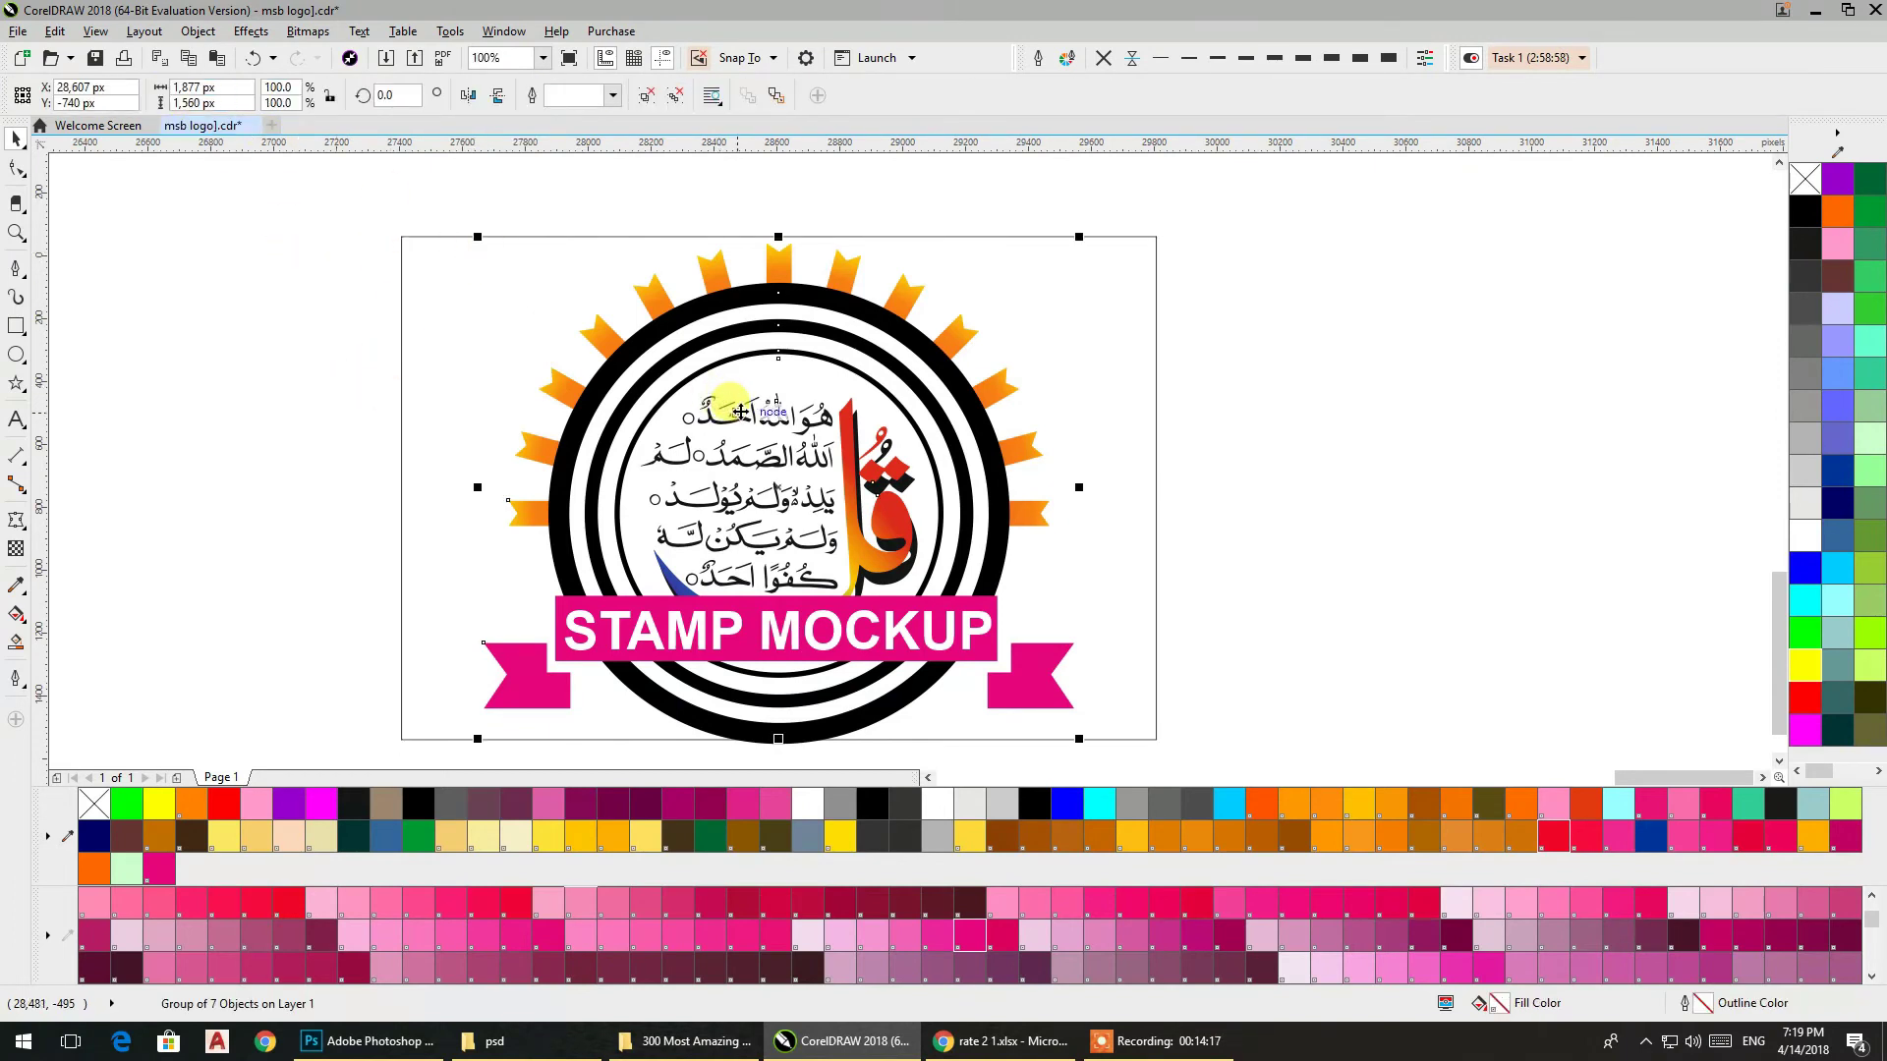
{"action": "key", "text": "ctrl+e"}
{"action": "type", "text": "is_mc"}
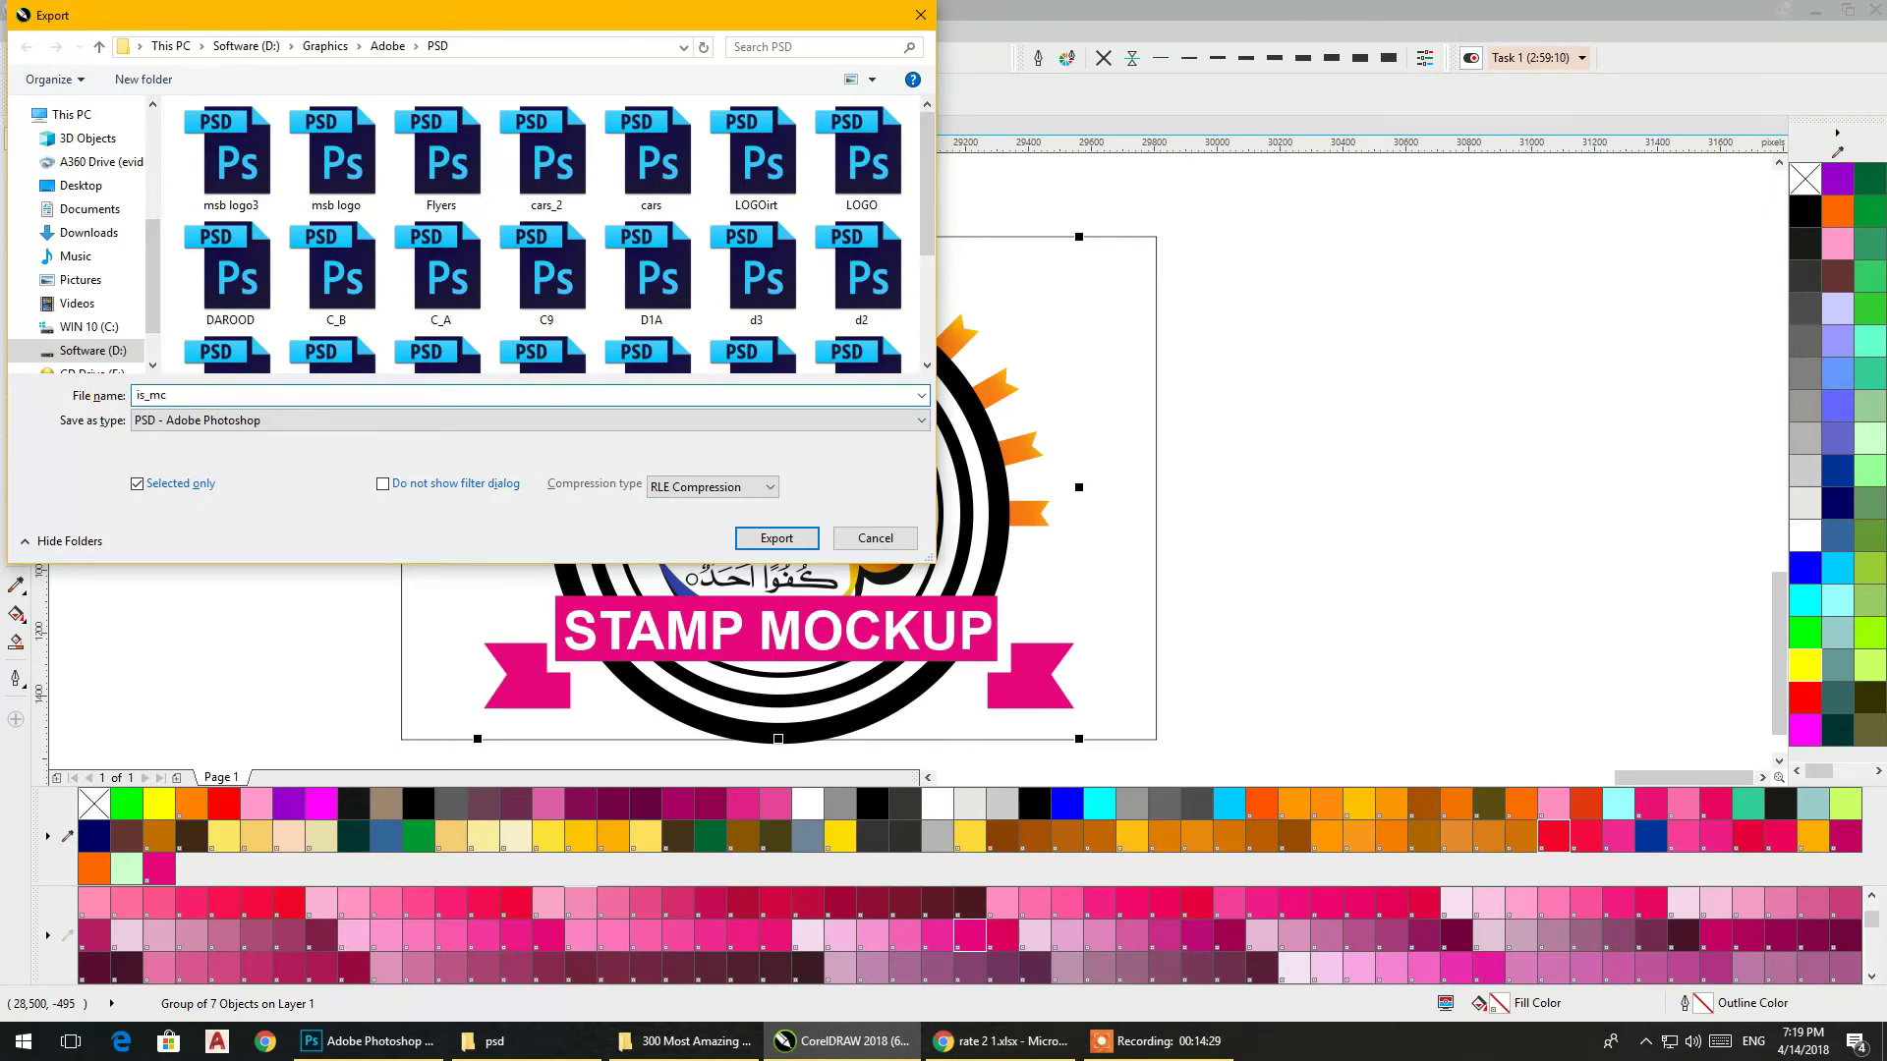
Export the badge as is_mc PSD in RGB Color (24-bit), then switch to Photoshop
{"action": "key", "text": "Return"}
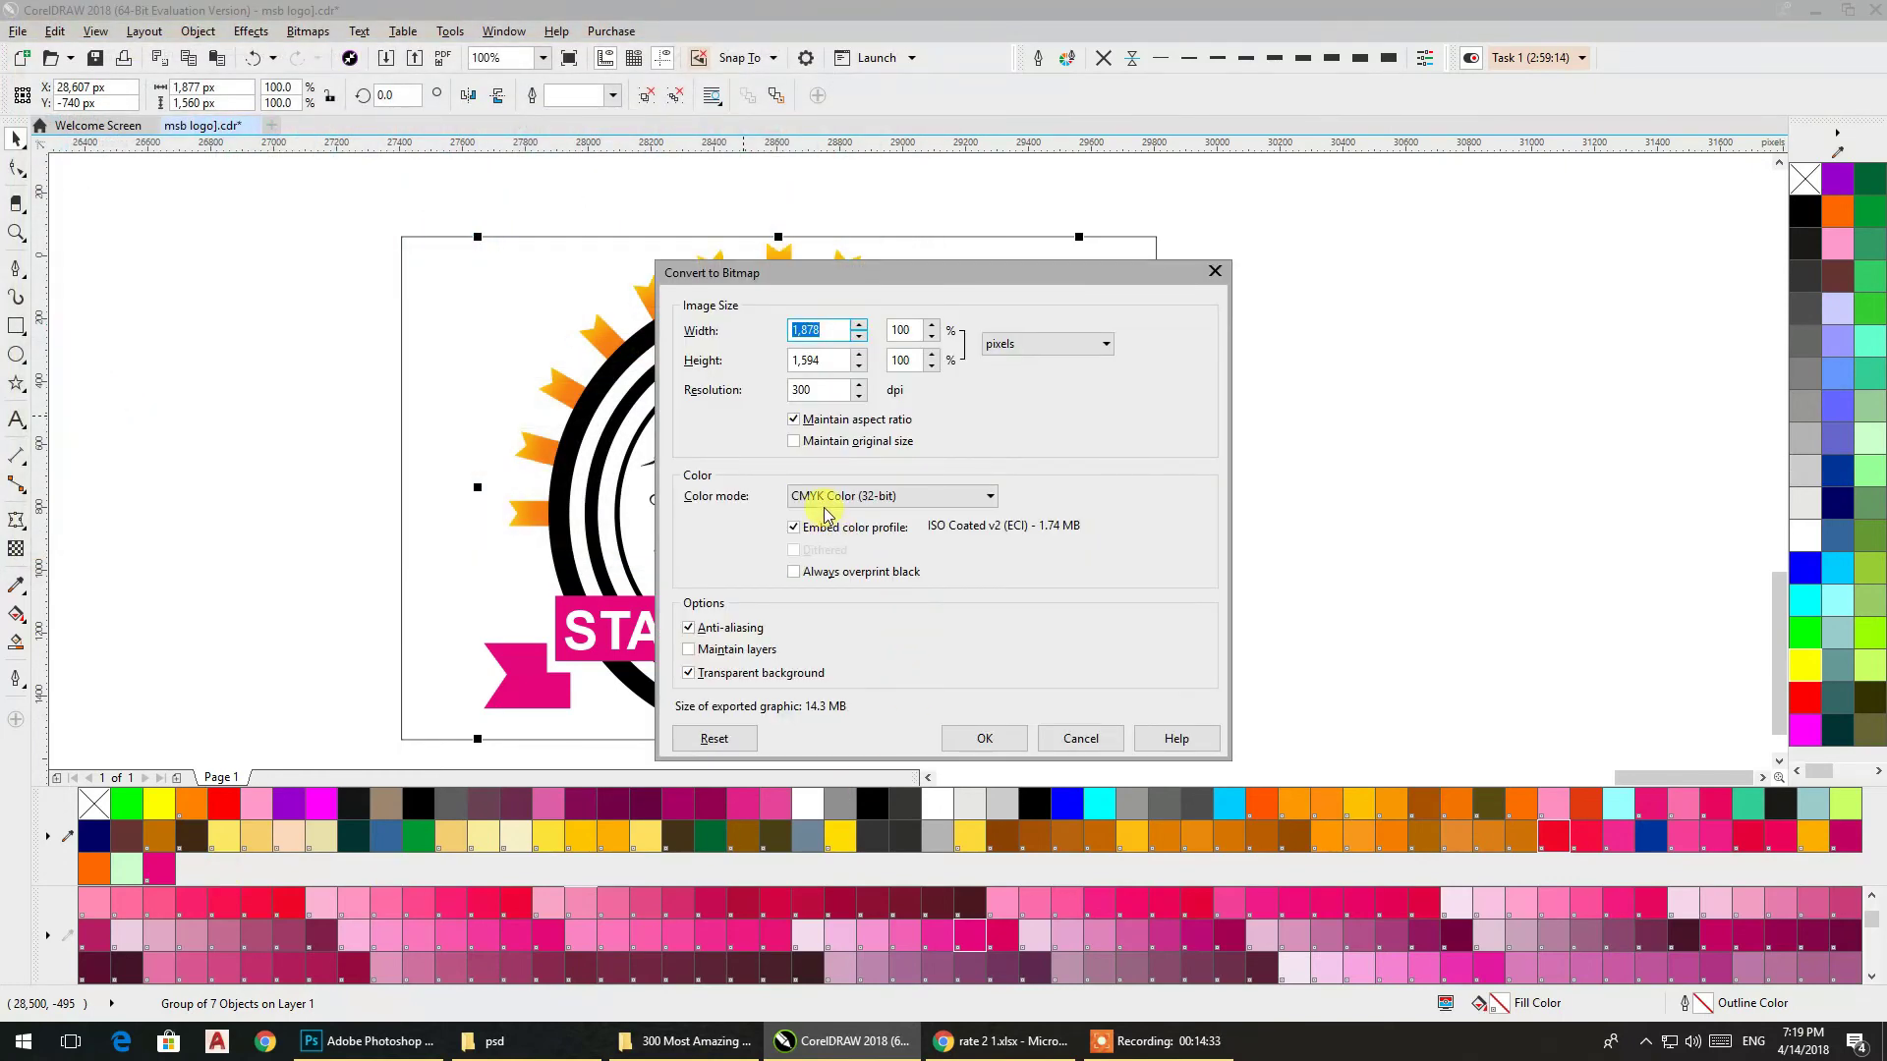
{"action": "left_click", "coordinate": [823, 503]}
{"action": "left_click", "coordinate": [852, 562]}
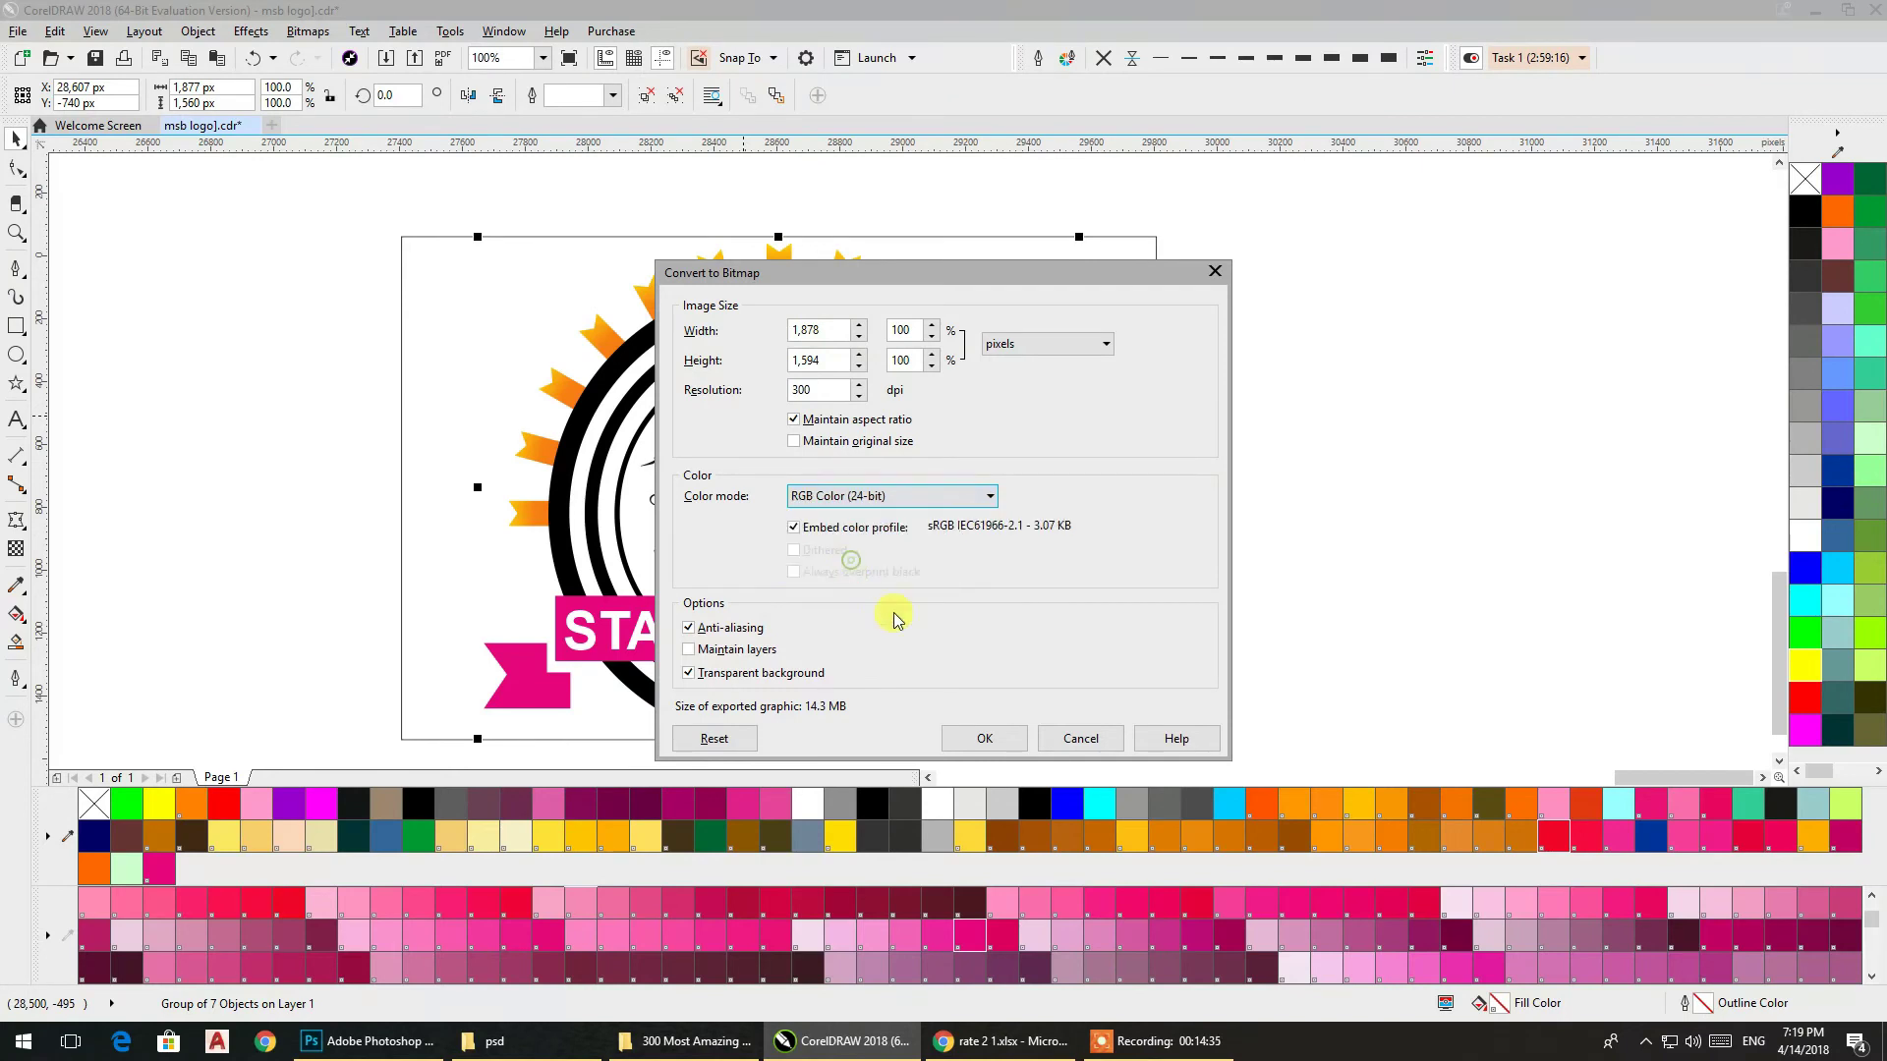
{"action": "left_click", "coordinate": [982, 738]}
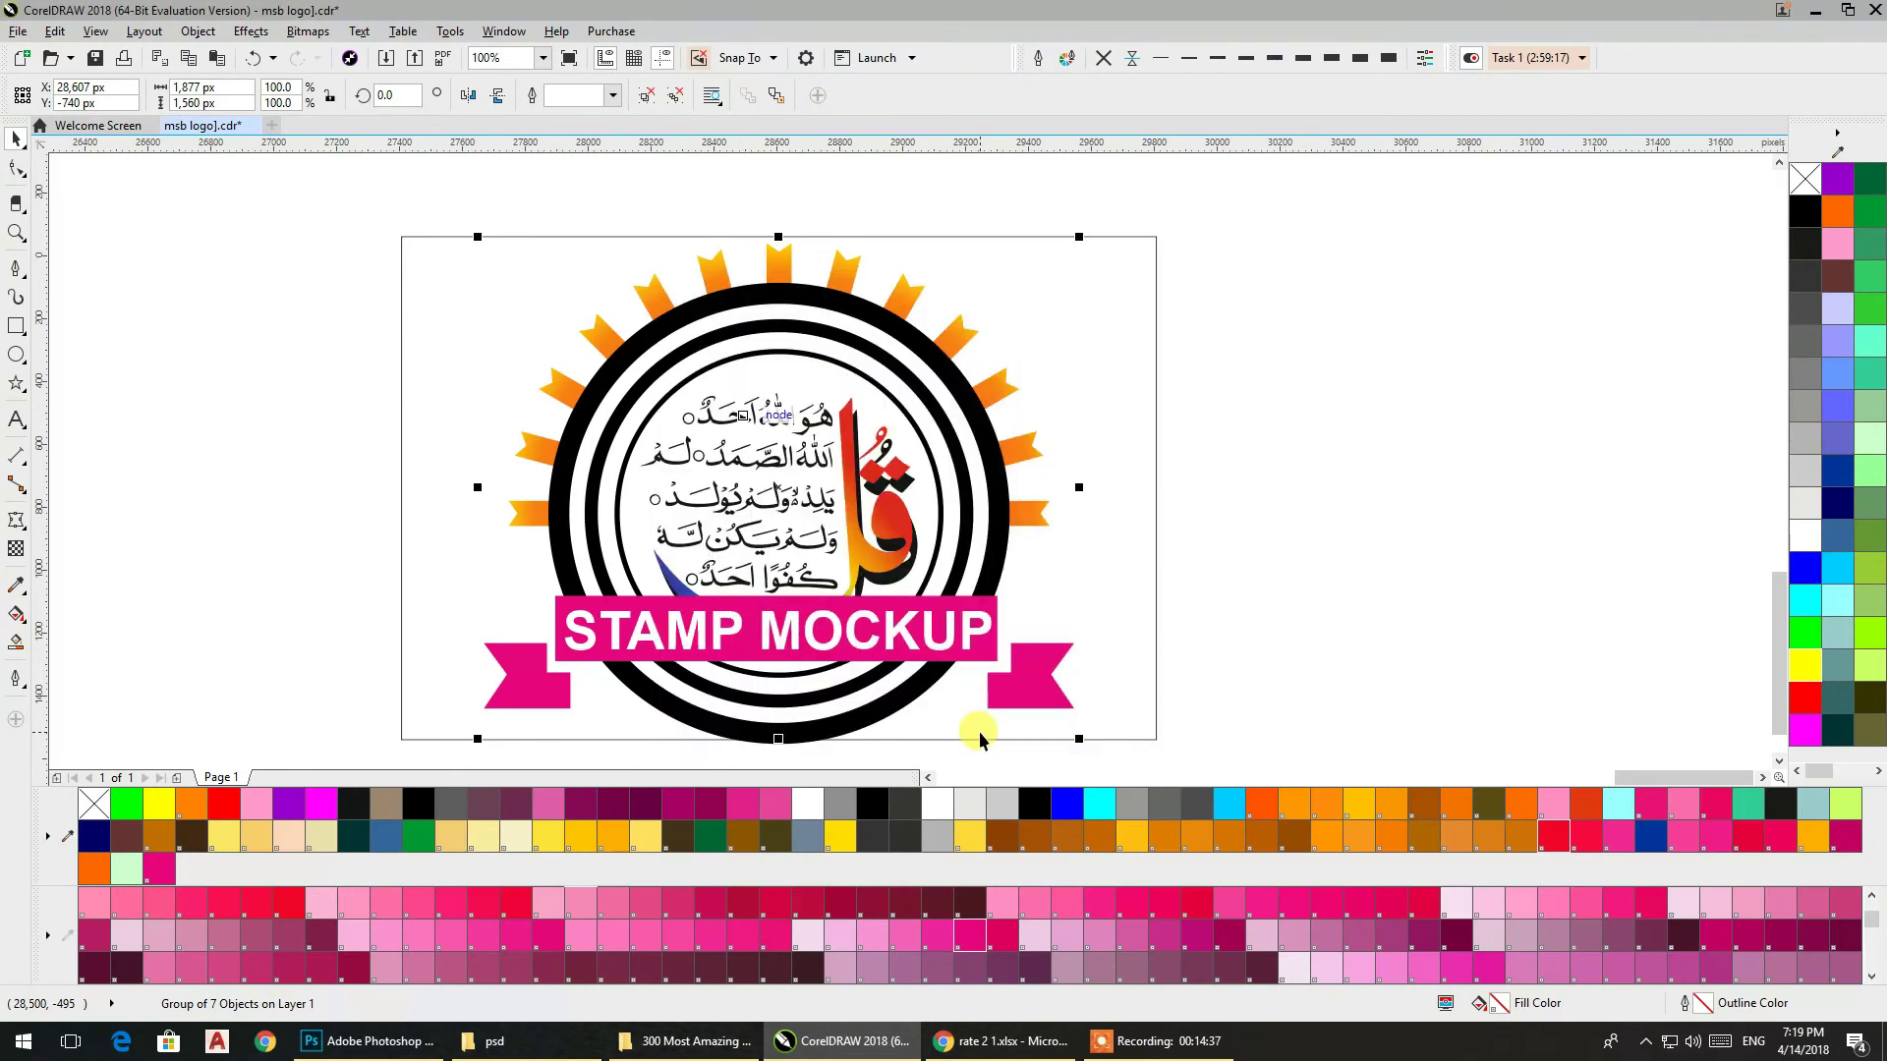
{"action": "left_click", "coordinate": [1816, 9]}
{"action": "left_click", "coordinate": [370, 1041]}
Open the Paper Pressed mockup's logo smart object and the exported is_mc.psd file
{"action": "left_click", "coordinate": [527, 286]}
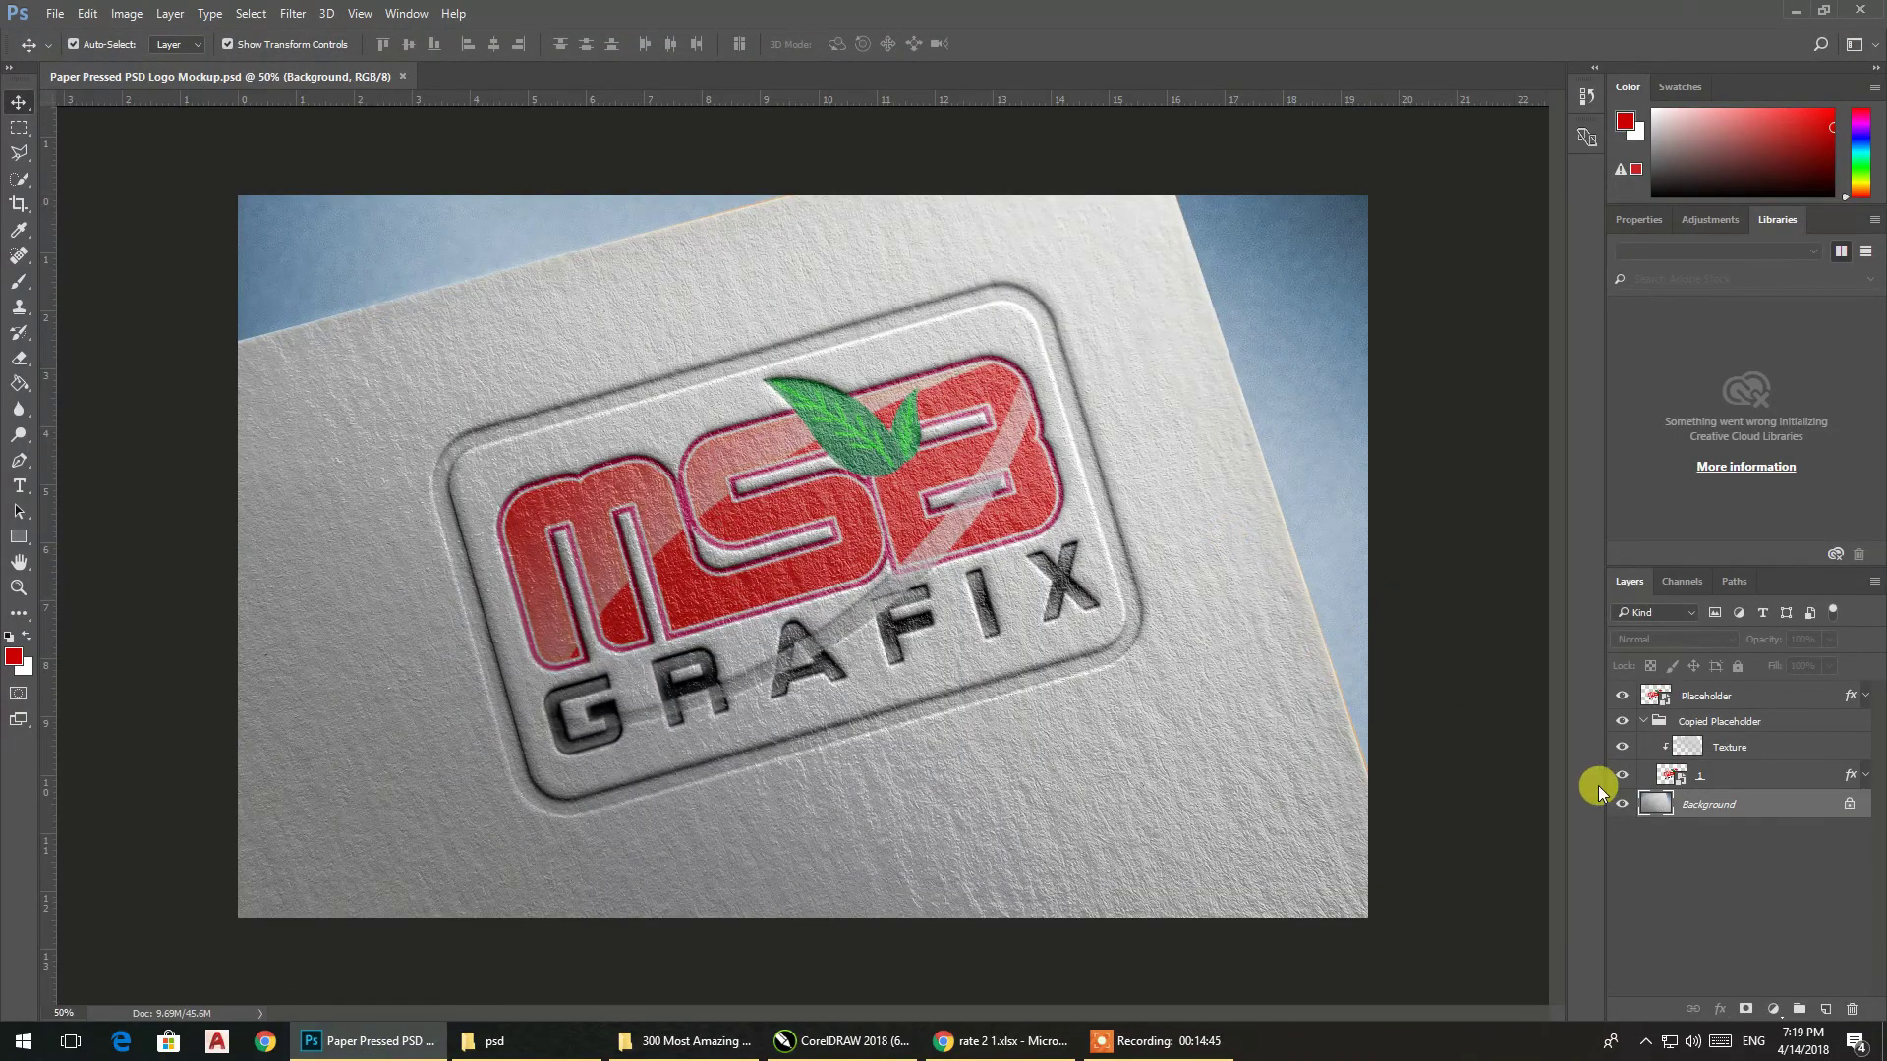
{"action": "double_click", "coordinate": [1671, 776]}
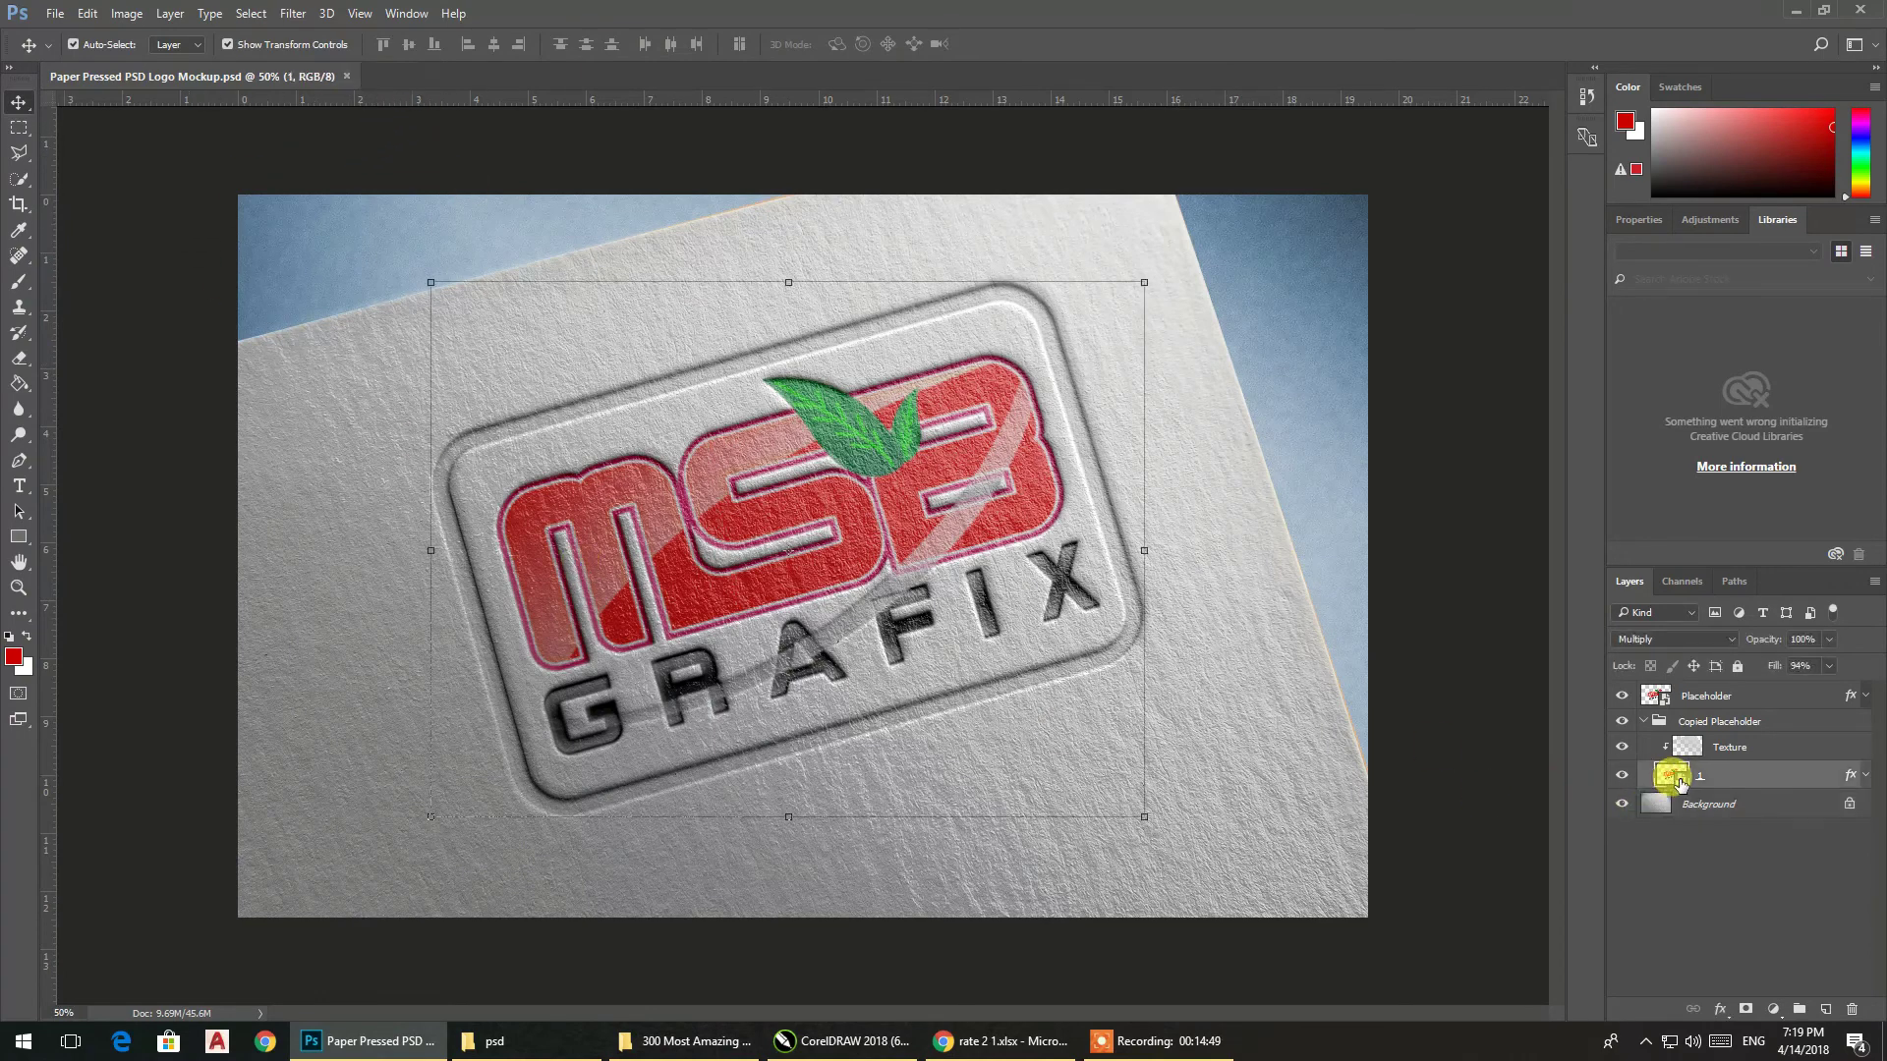
{"action": "left_click", "coordinate": [55, 14]}
{"action": "left_click", "coordinate": [59, 54]}
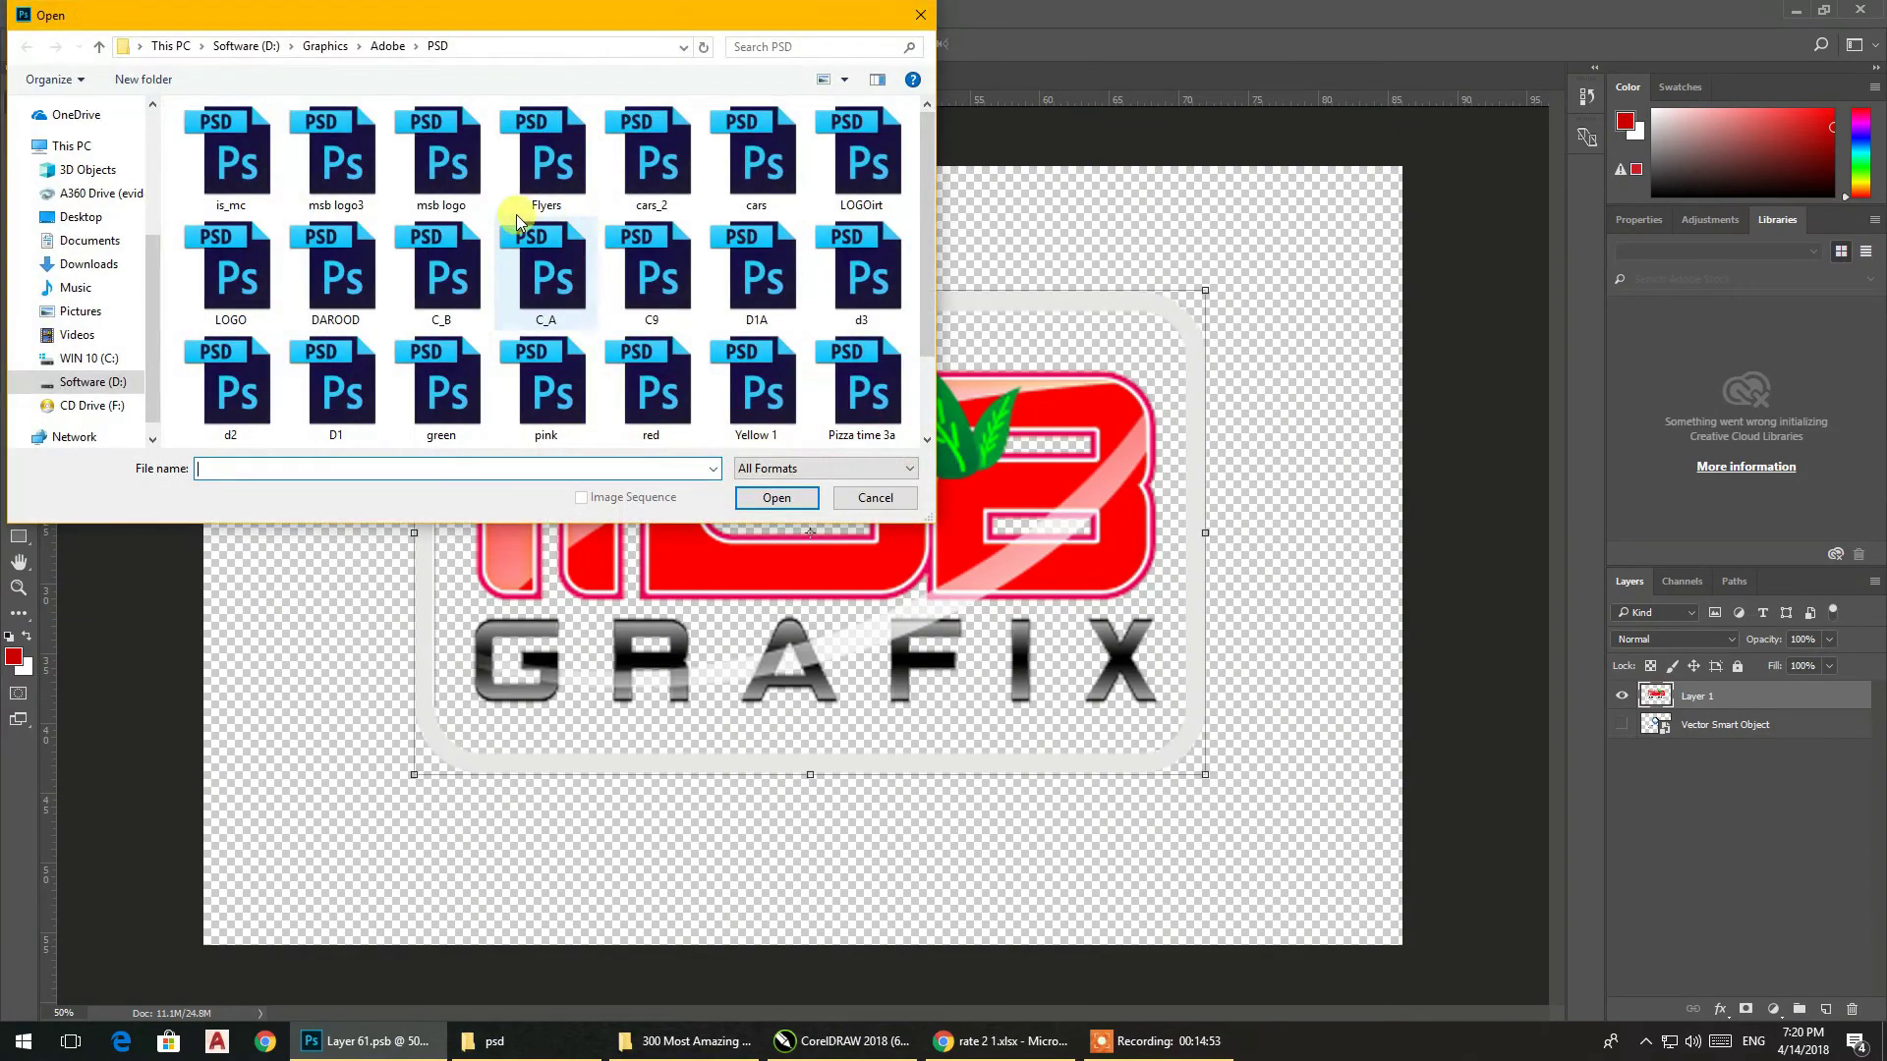
{"action": "left_click", "coordinate": [261, 173]}
{"action": "left_click", "coordinate": [748, 503]}
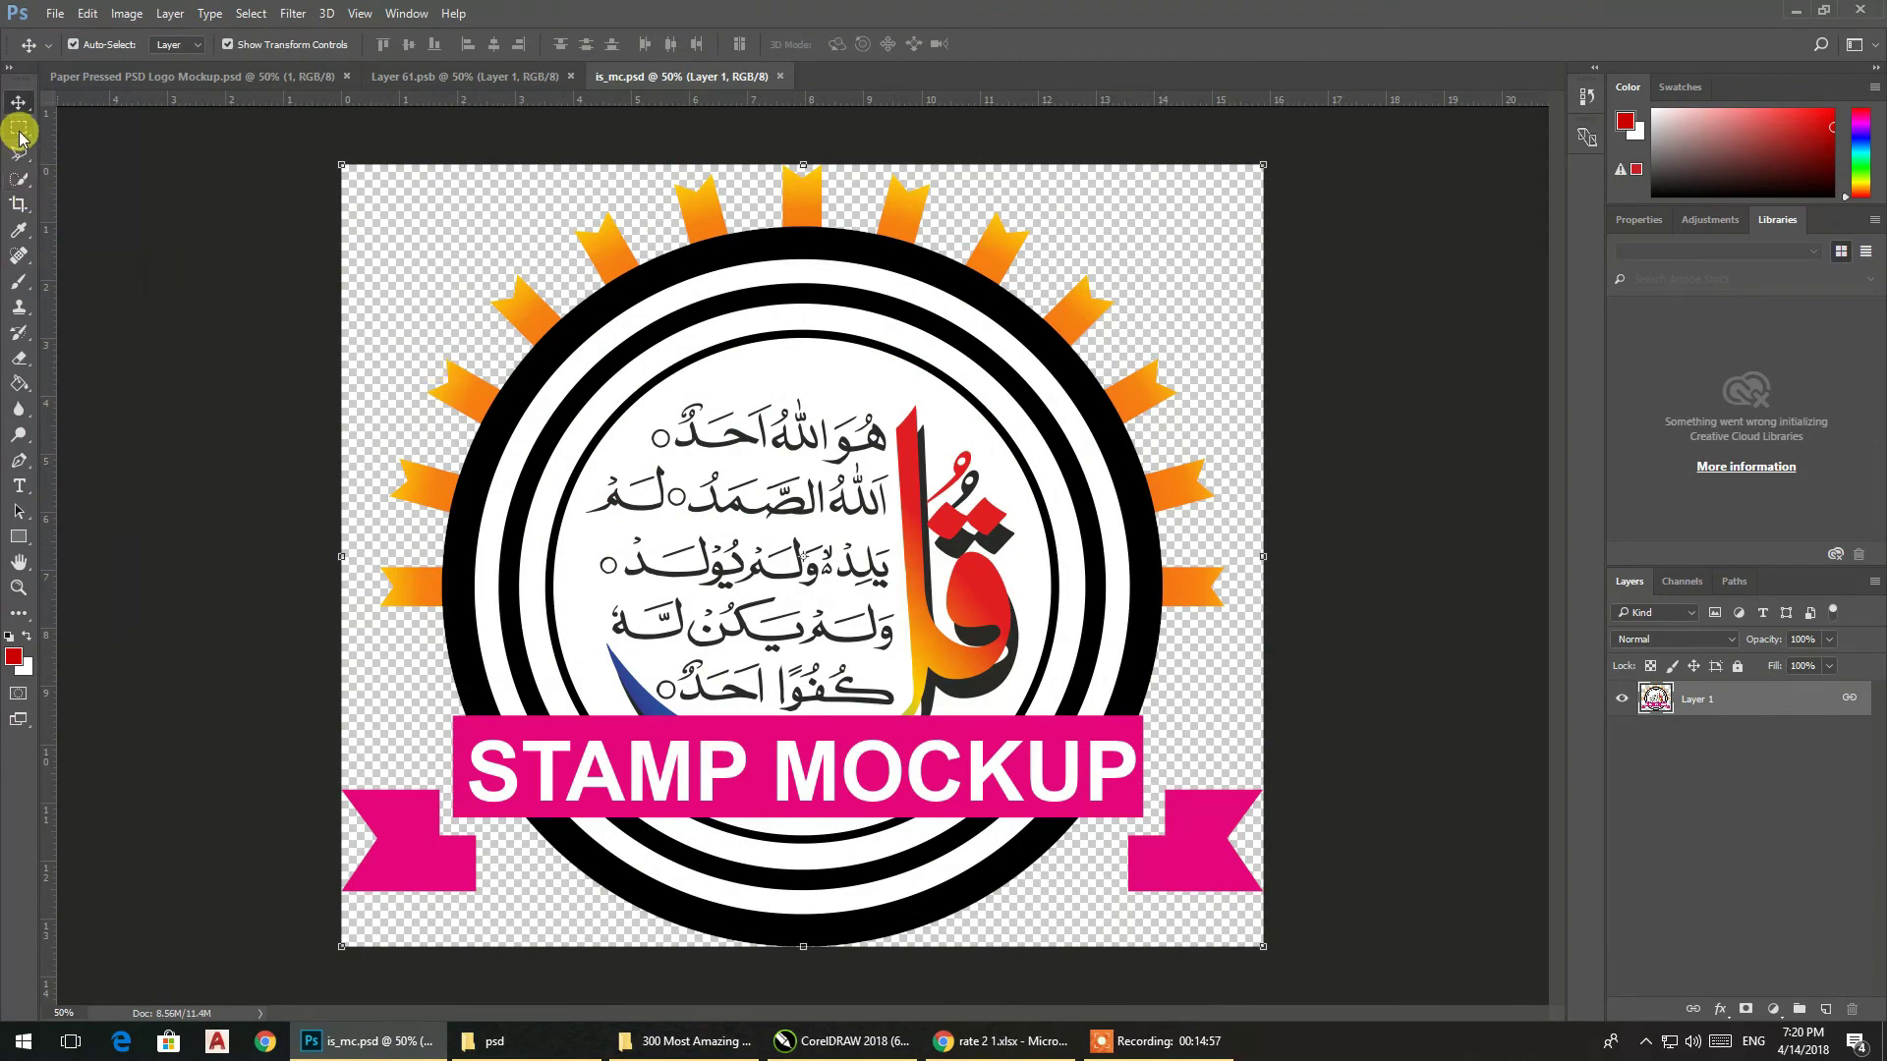
Copy the is_mc stamp artwork and paste it into Layer 61.psb with the logo layer hidden
{"action": "left_click", "coordinate": [18, 127]}
{"action": "left_click_drag", "start_coordinate": [307, 151], "coordinate": [1266, 952]}
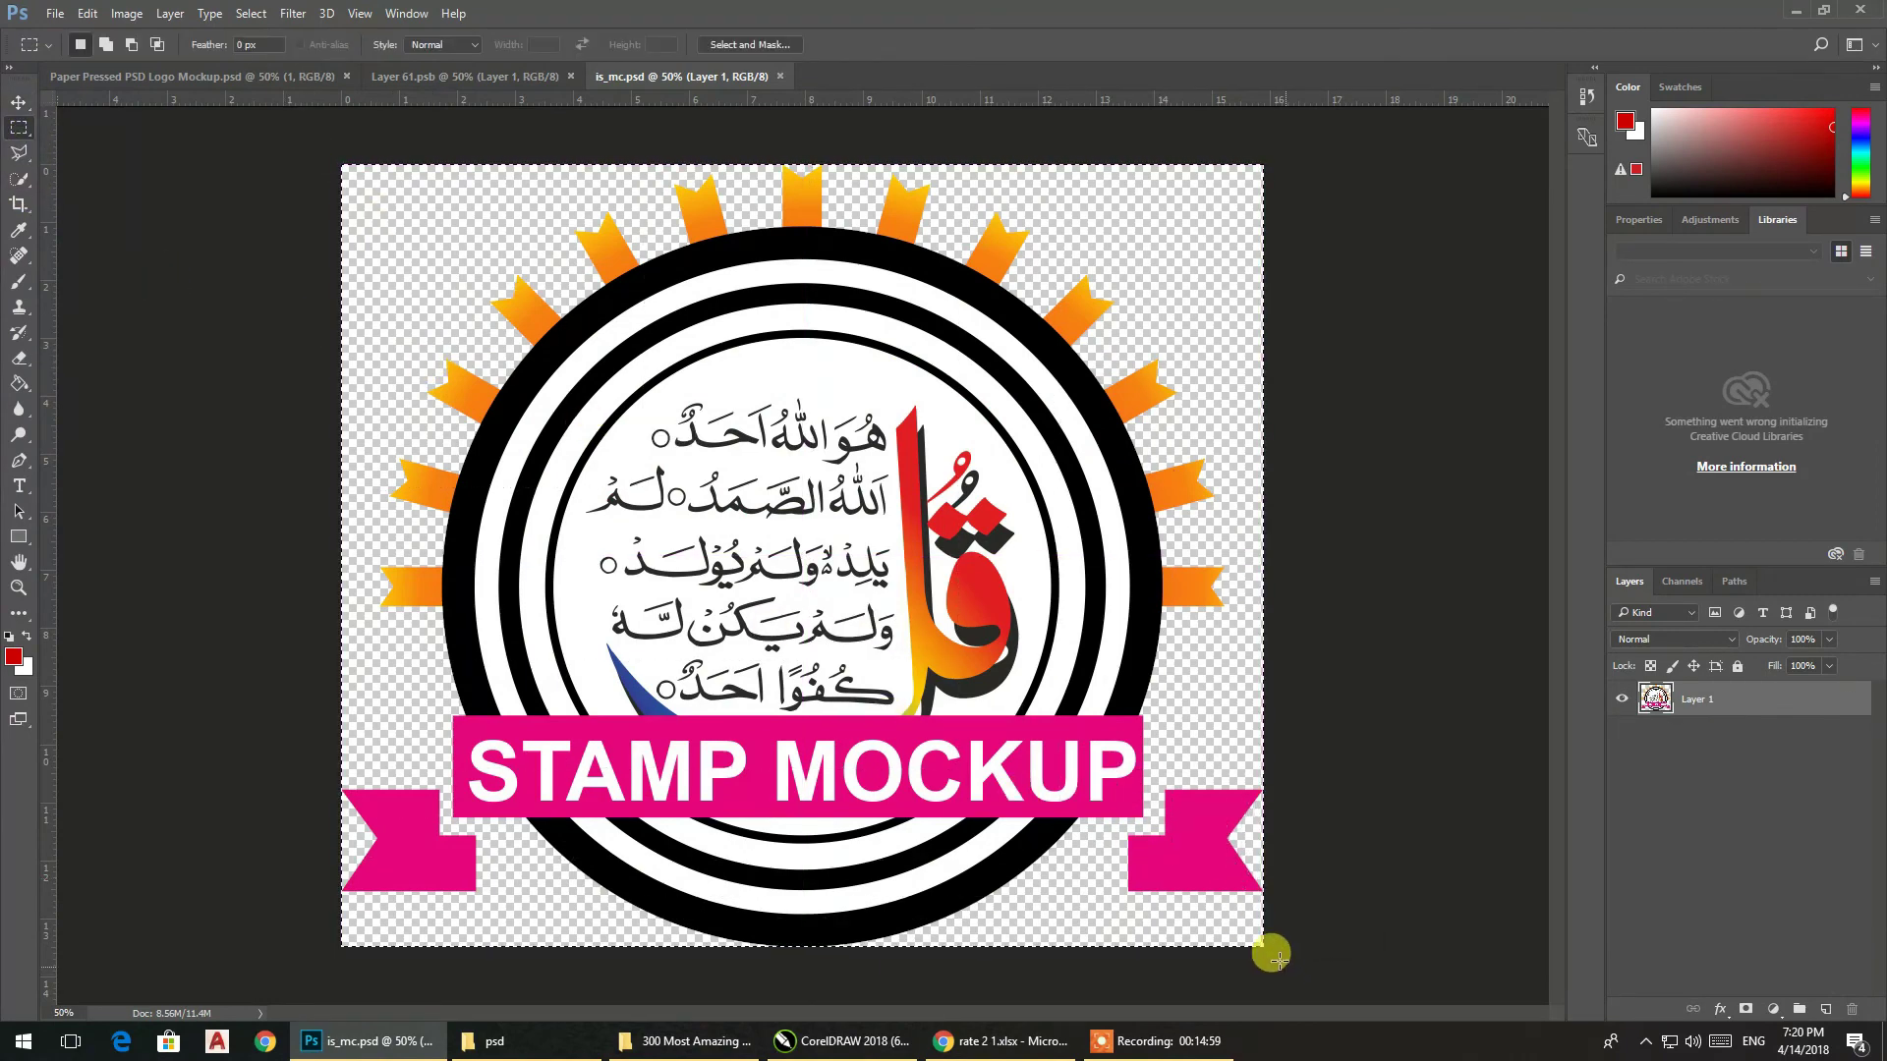
{"action": "left_click", "coordinate": [87, 13]}
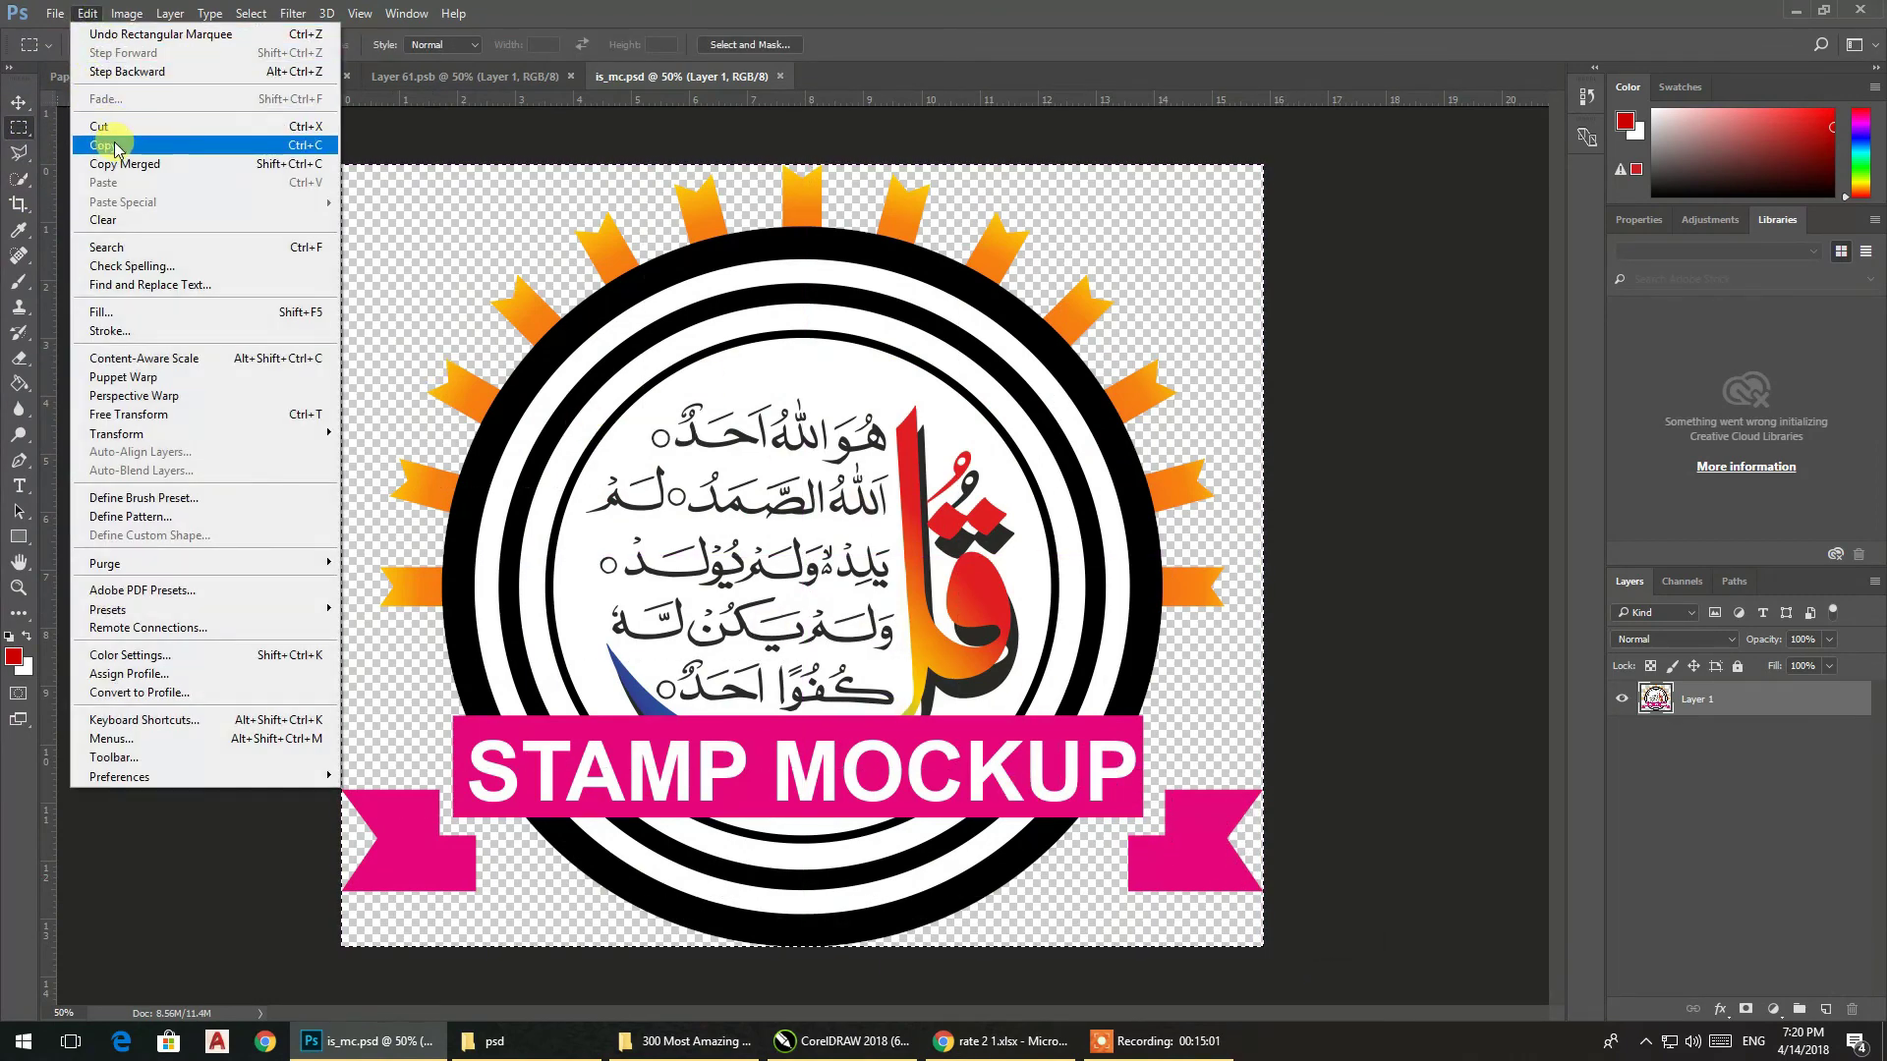
{"action": "left_click", "coordinate": [98, 144]}
{"action": "left_click", "coordinate": [396, 79]}
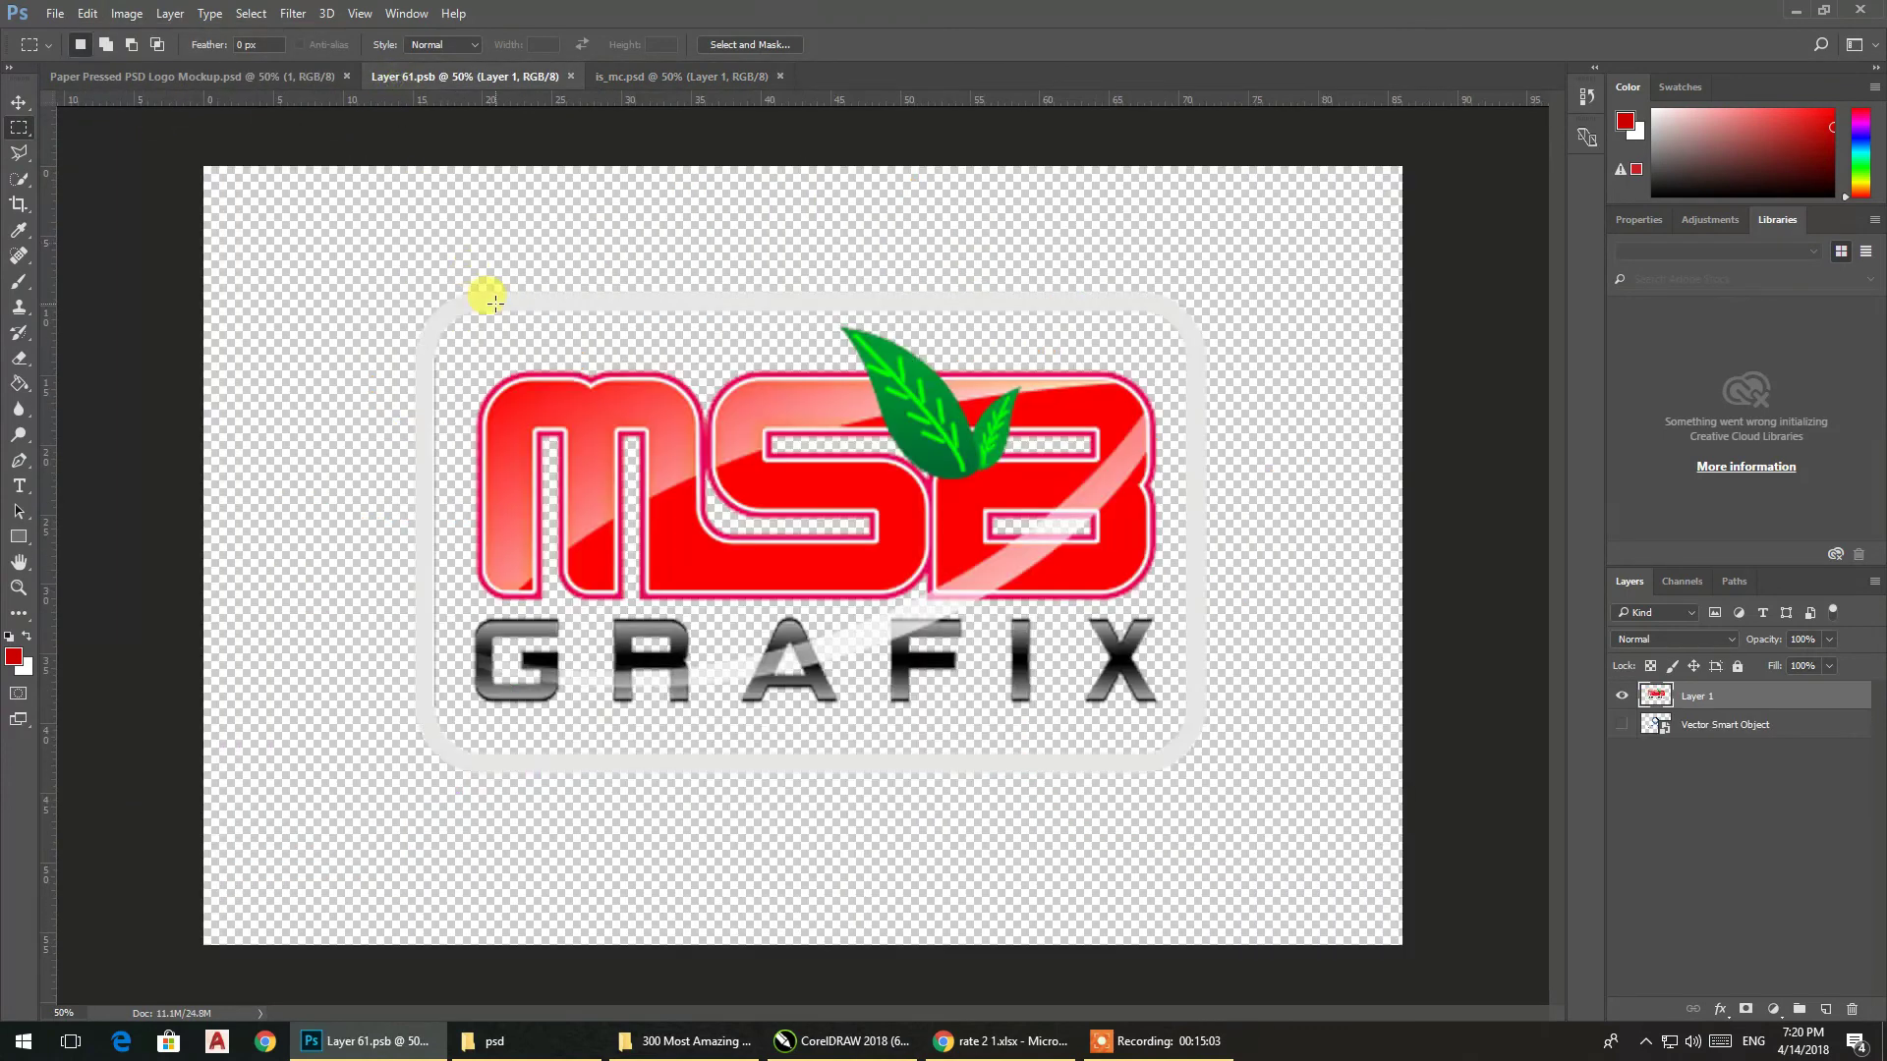
{"action": "left_click", "coordinate": [1621, 696]}
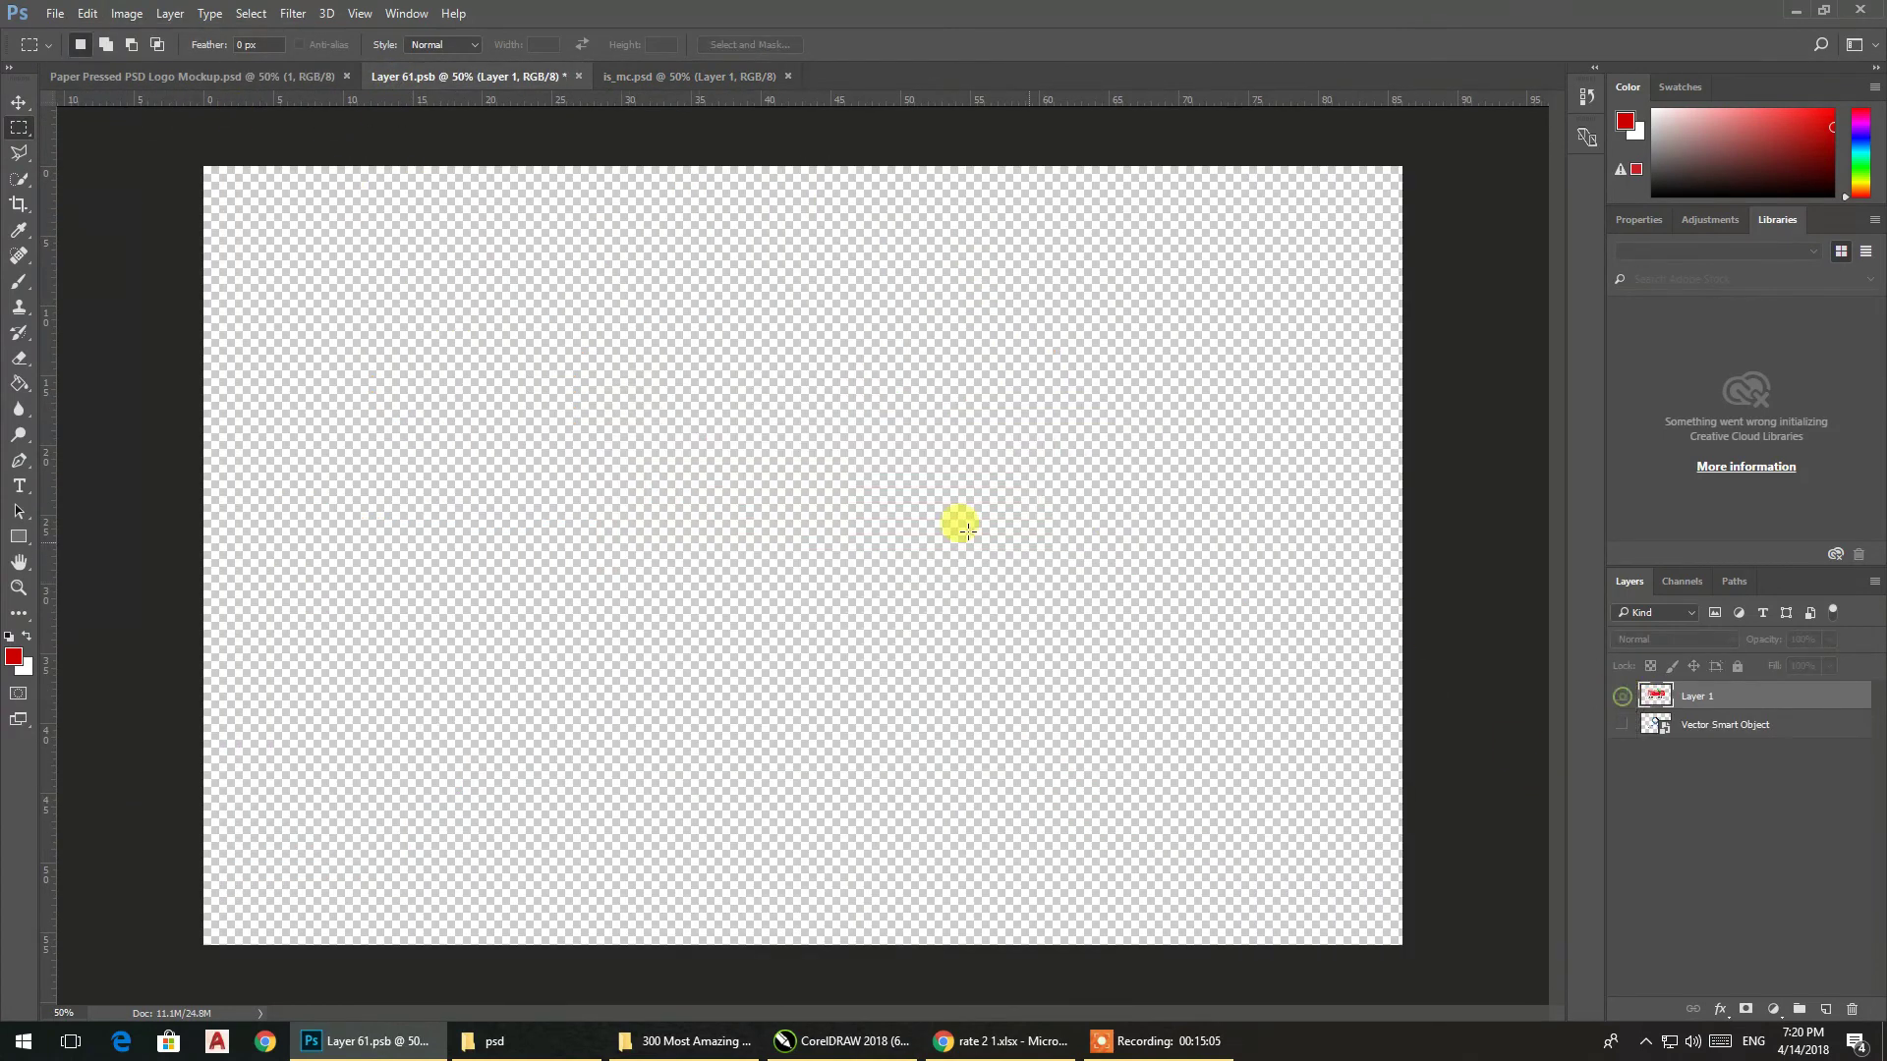
{"action": "key", "text": "ctrl+v"}
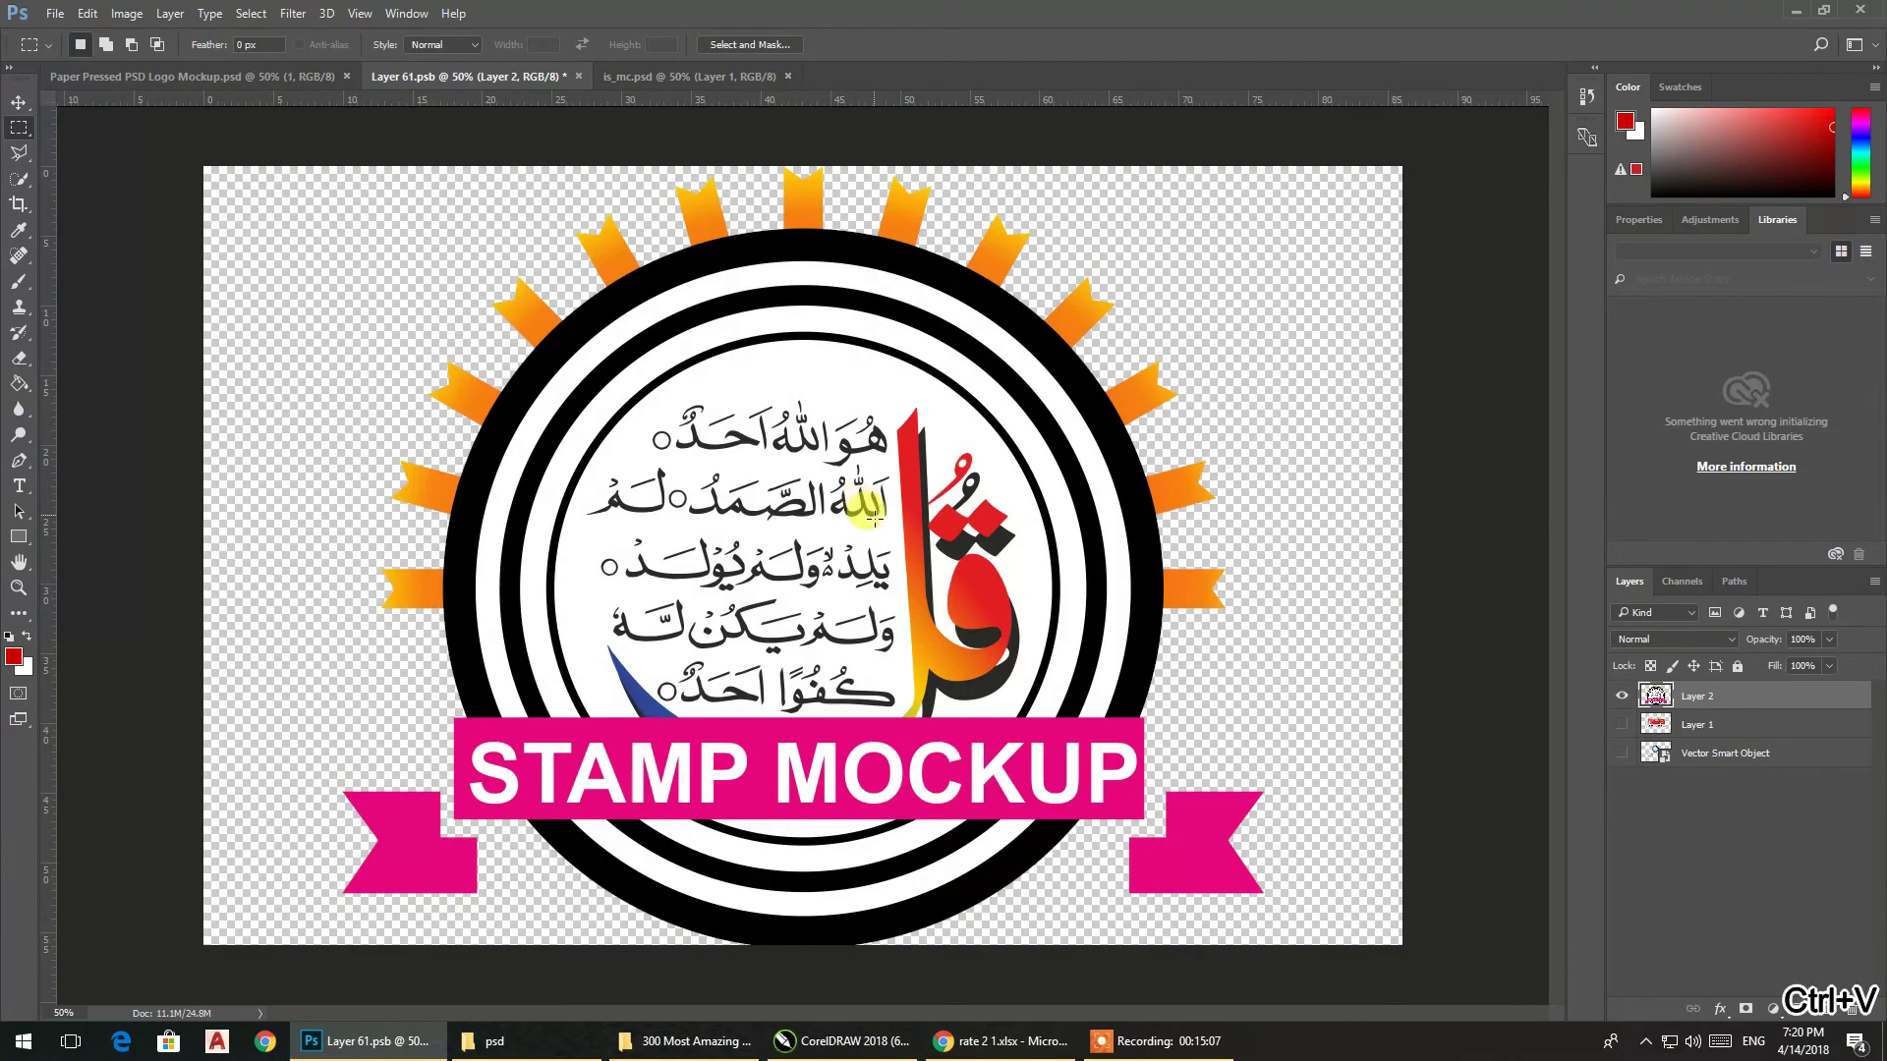
Scale the stamp to about 85%, centre it on the canvas, and save the smart object
{"action": "left_click", "coordinate": [19, 102]}
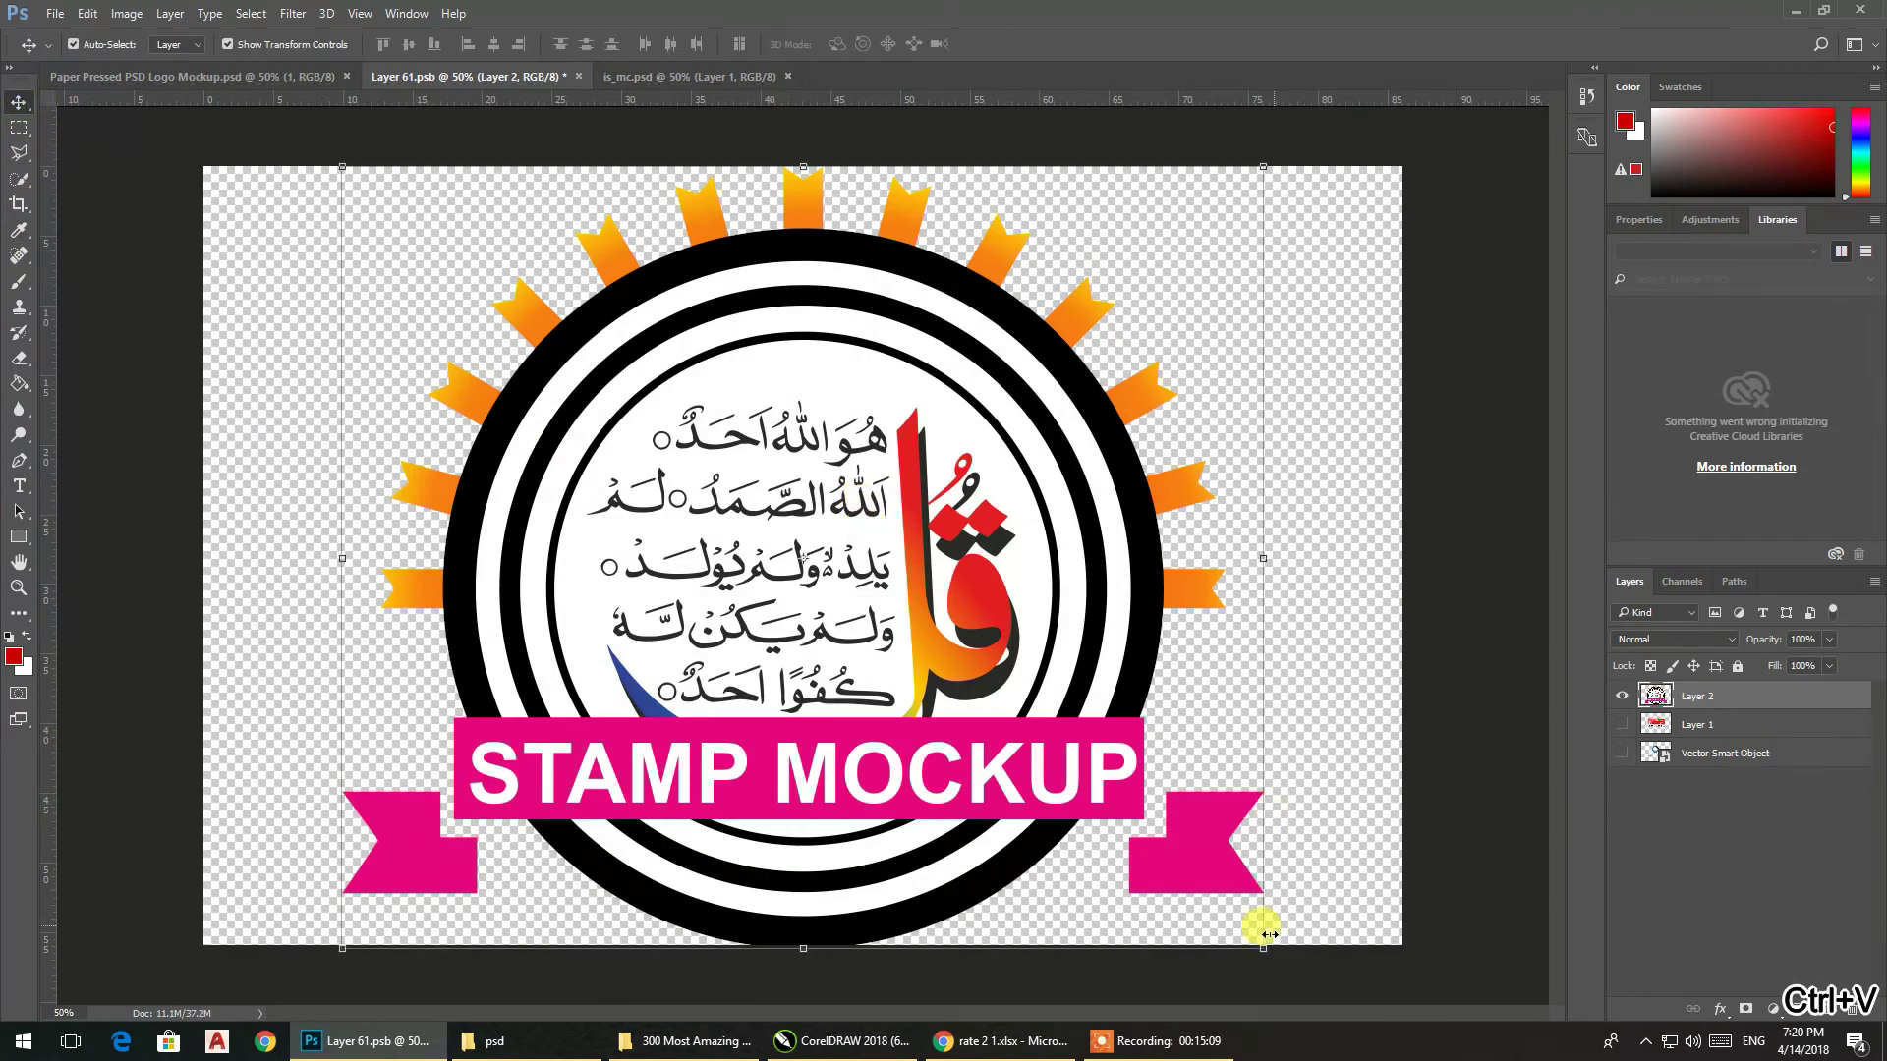
{"action": "left_click_drag", "start_coordinate": [1268, 934], "coordinate": [1222, 916]}
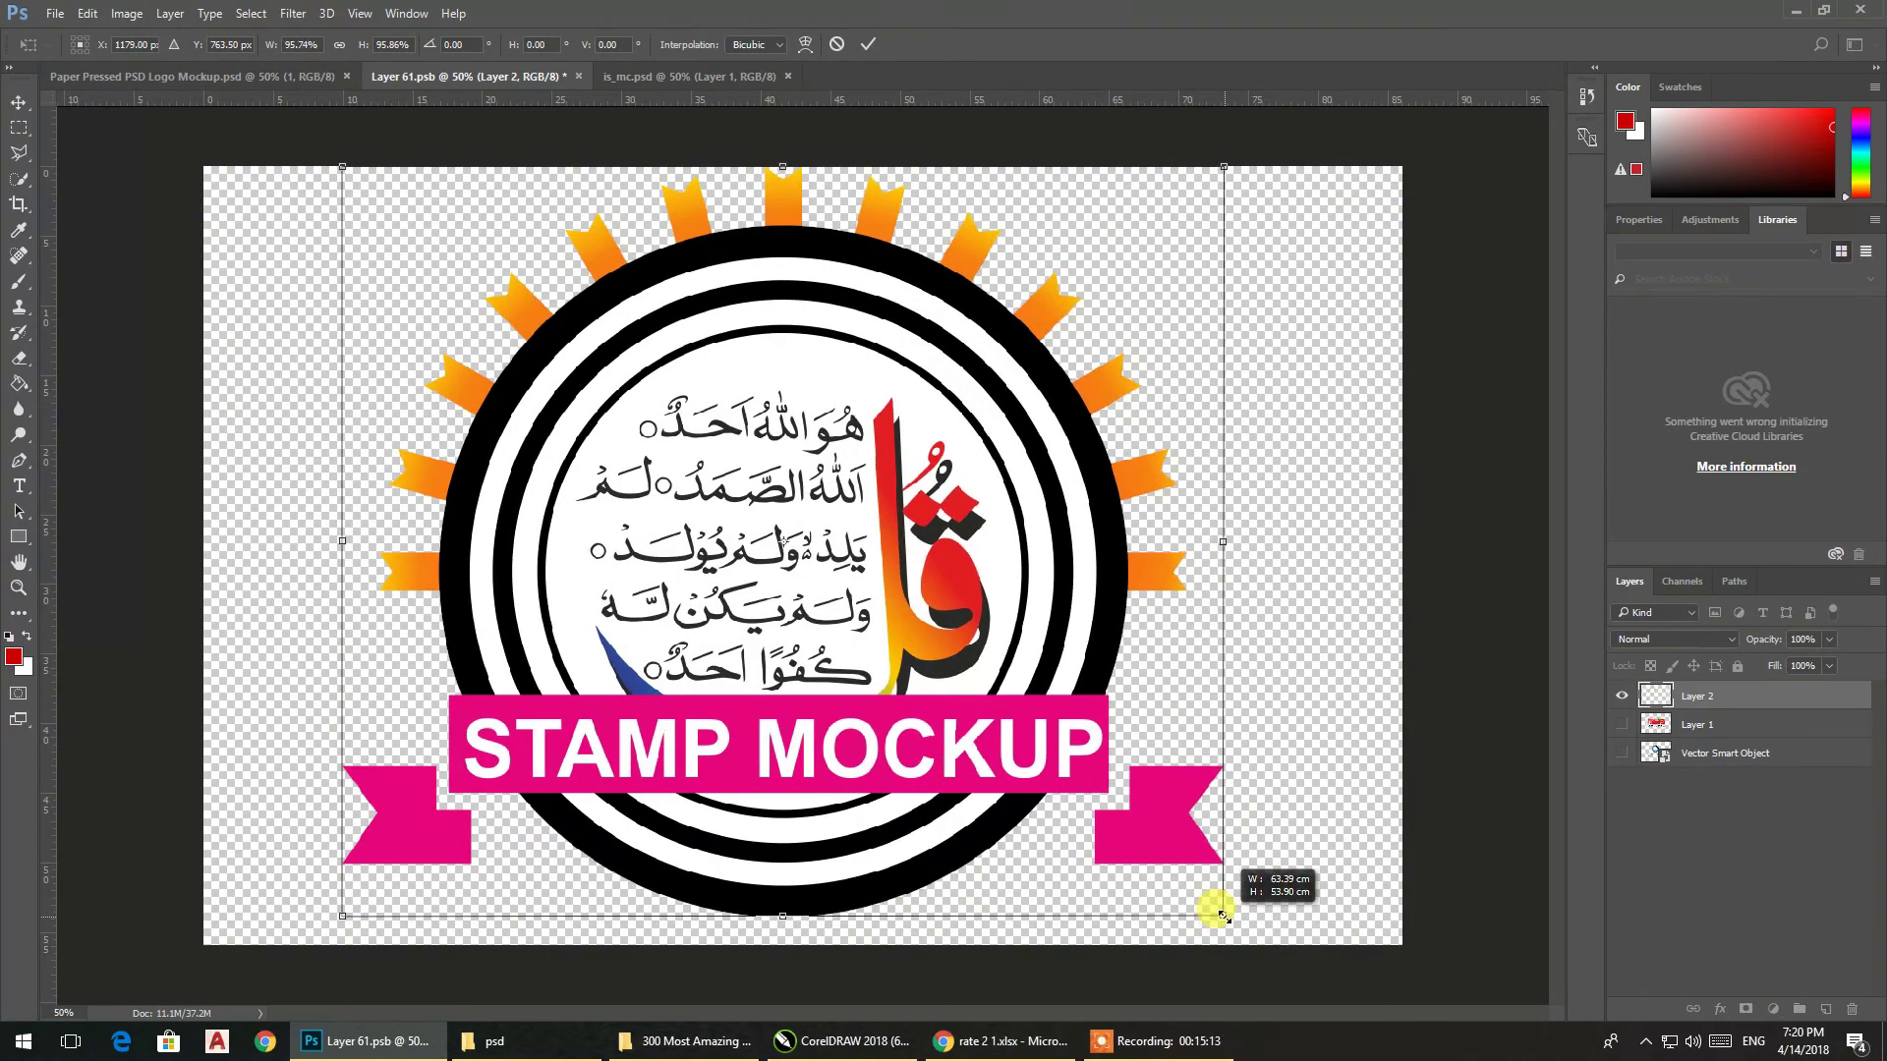
{"action": "left_click_drag", "start_coordinate": [726, 496], "coordinate": [747, 511]}
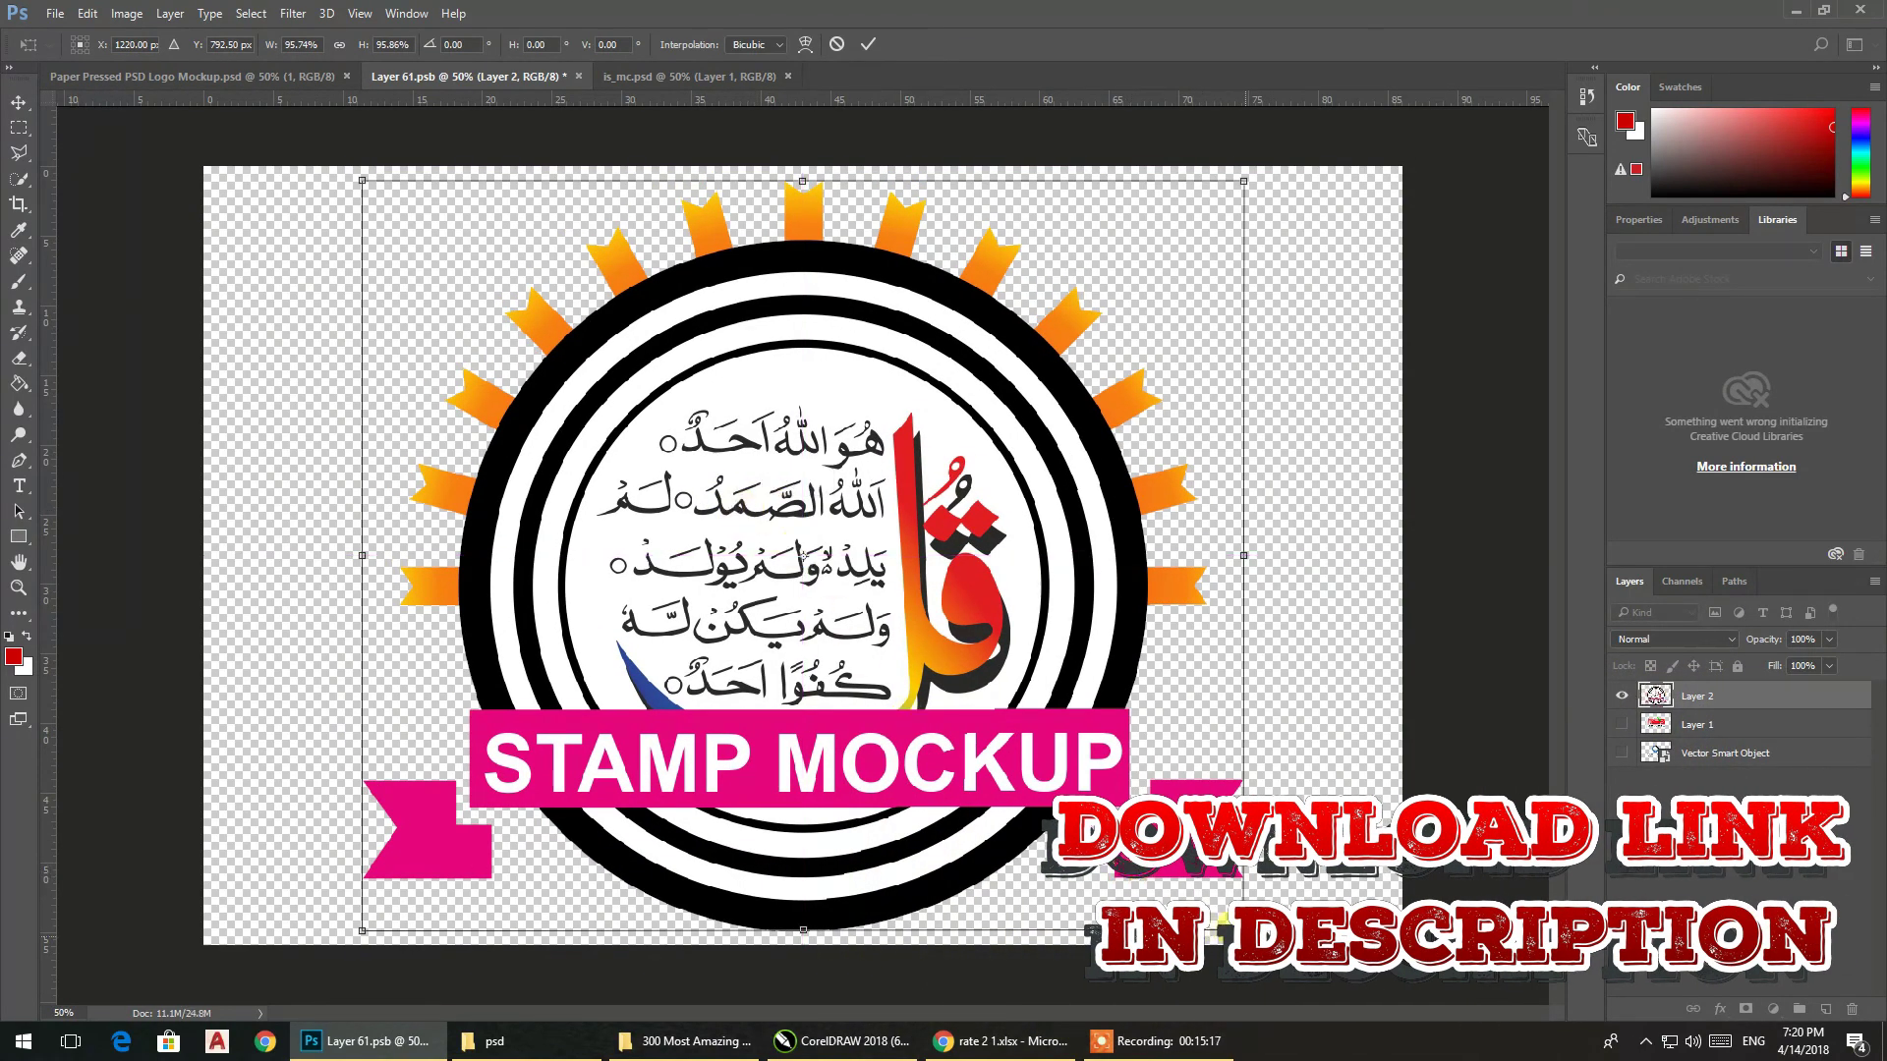
{"action": "left_click_drag", "start_coordinate": [1244, 929], "coordinate": [1202, 903]}
{"action": "mouse_move", "coordinate": [862, 613]}
{"action": "left_mouse_down"}
{"action": "mouse_move", "coordinate": [871, 629]}
{"action": "mouse_move", "coordinate": [855, 616]}
{"action": "left_mouse_up"}
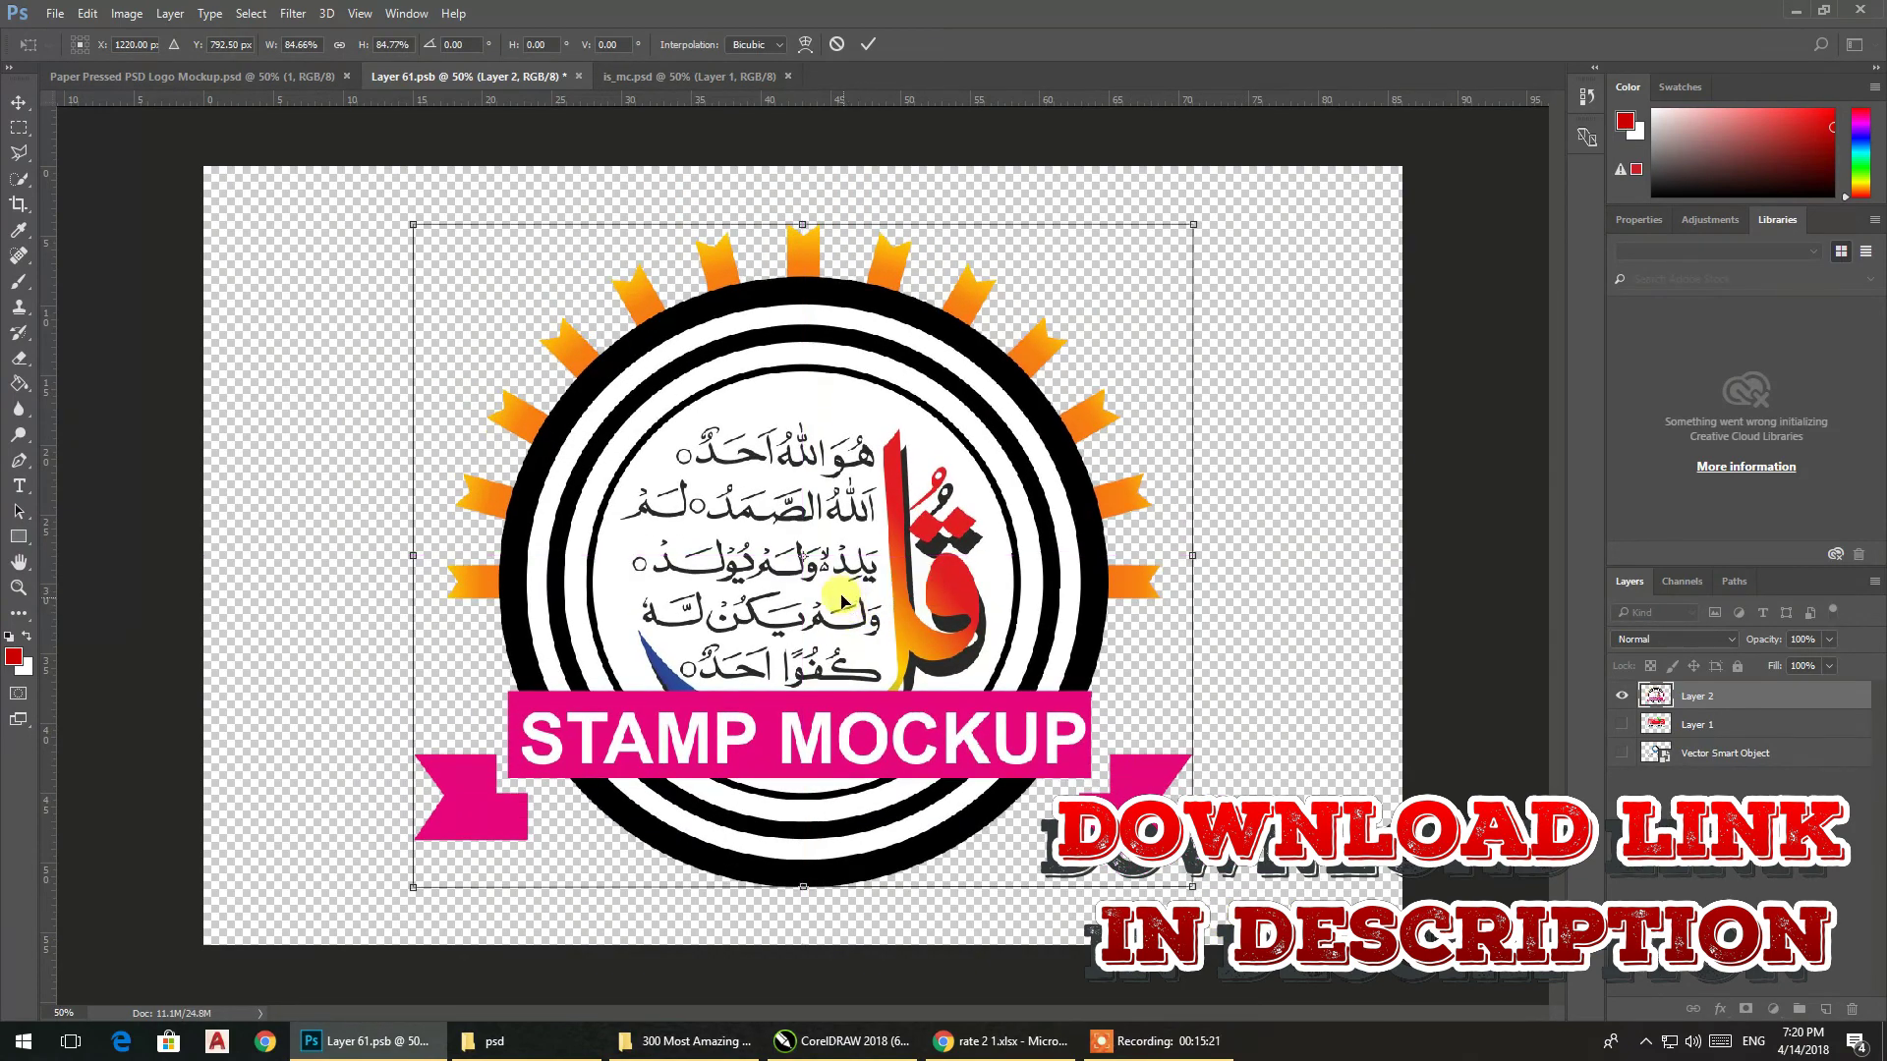
{"action": "left_click", "coordinate": [55, 14]}
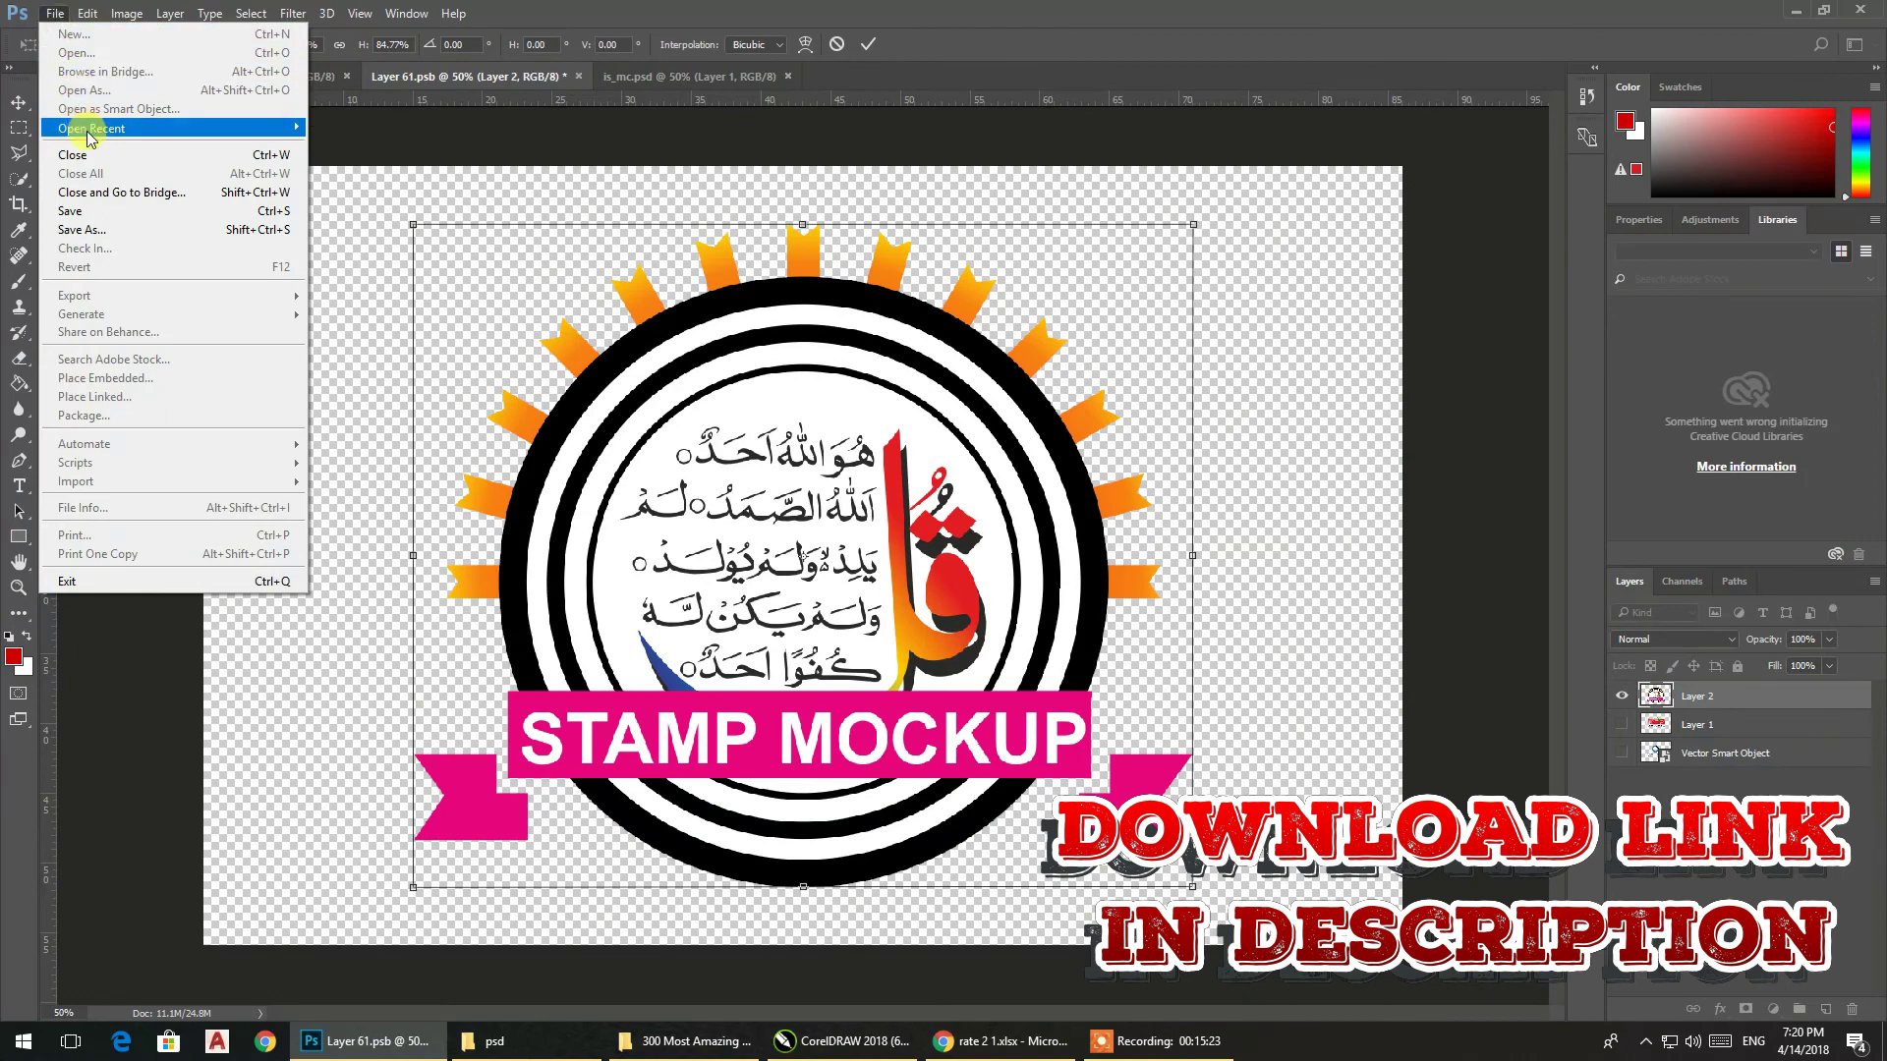
{"action": "left_click", "coordinate": [75, 211]}
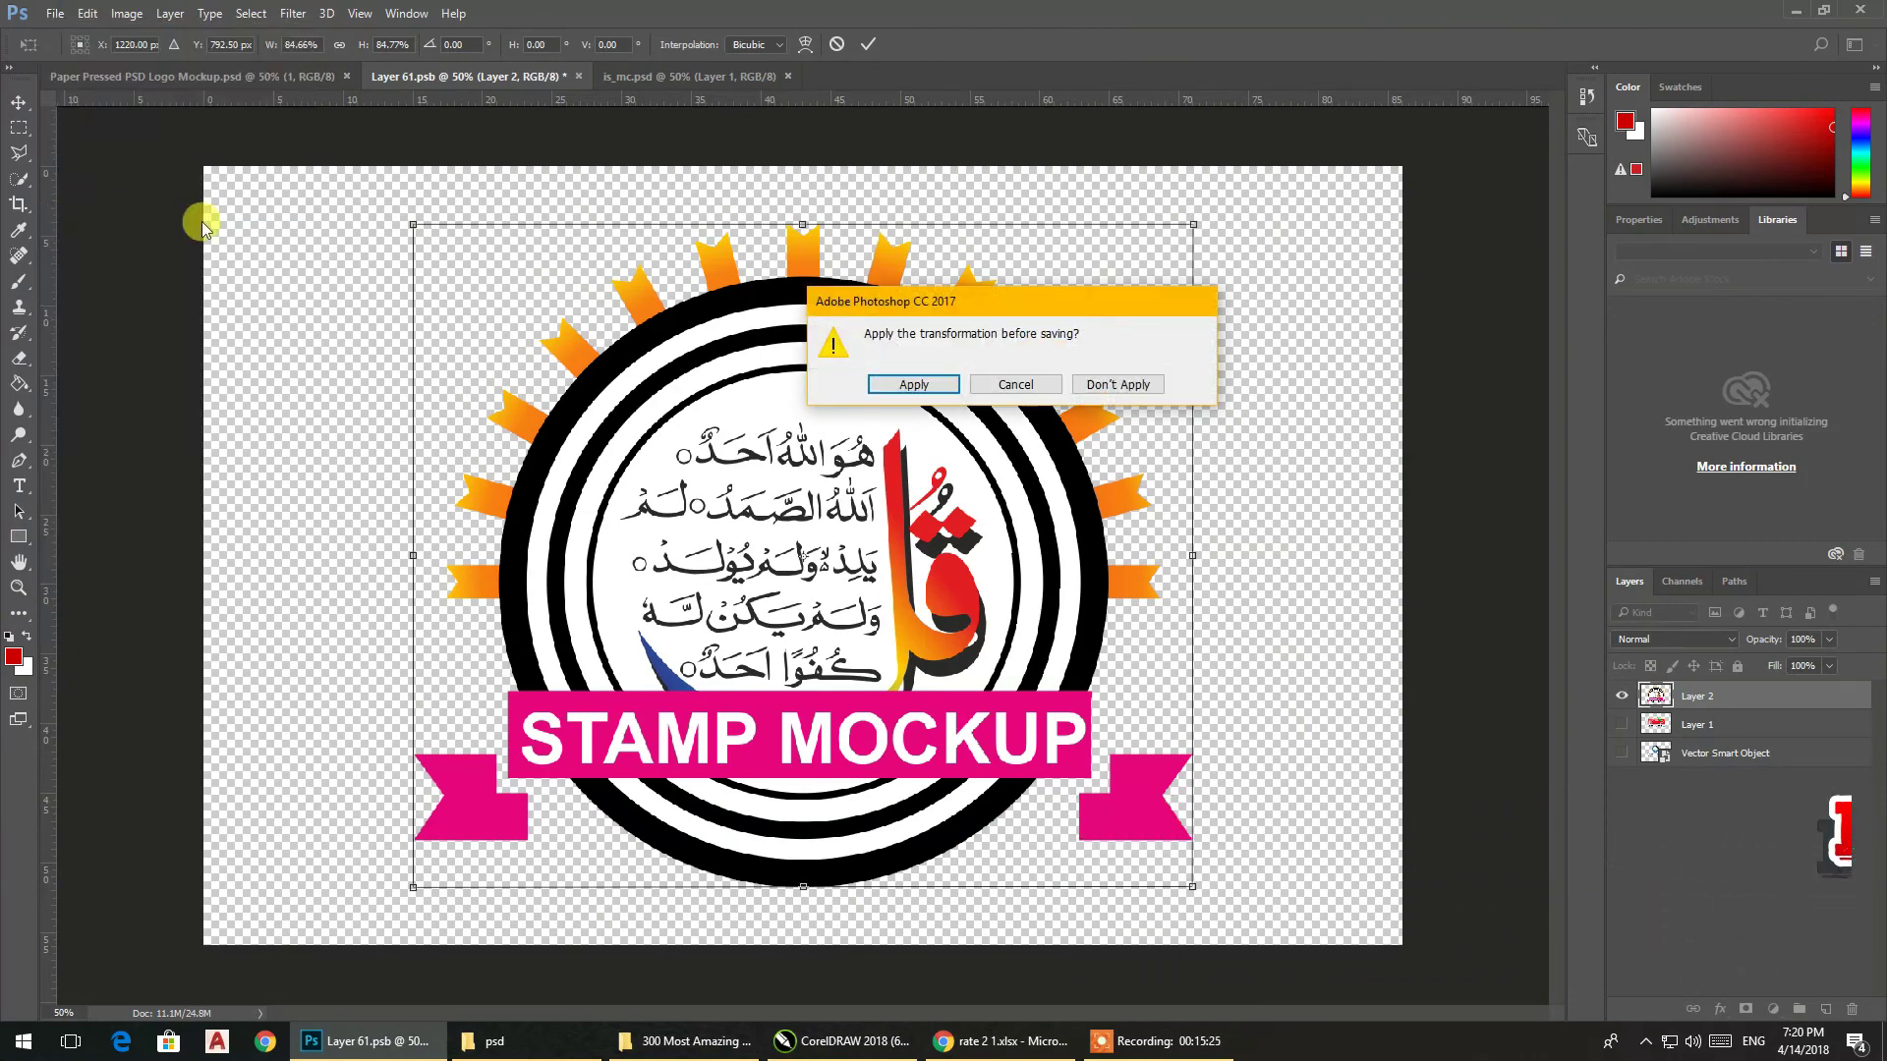
{"action": "left_click", "coordinate": [911, 386]}
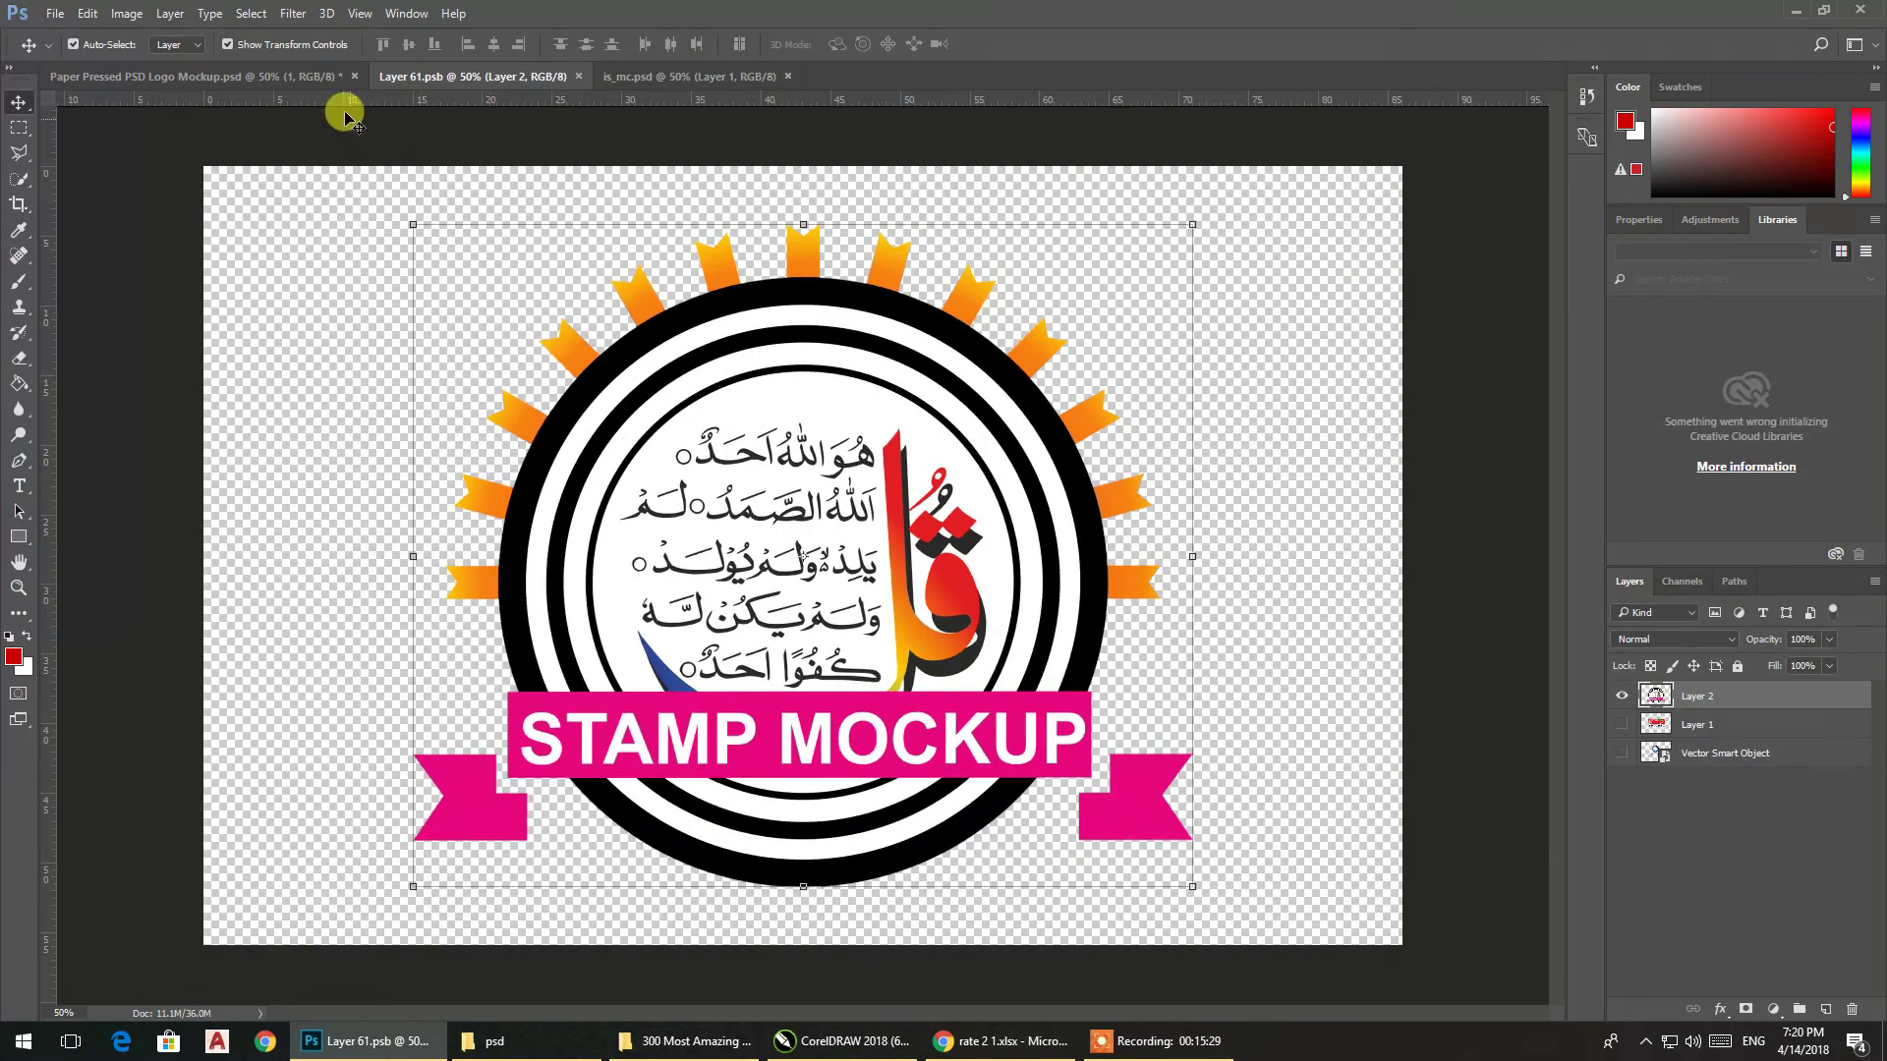
{"action": "left_click", "coordinate": [319, 75]}
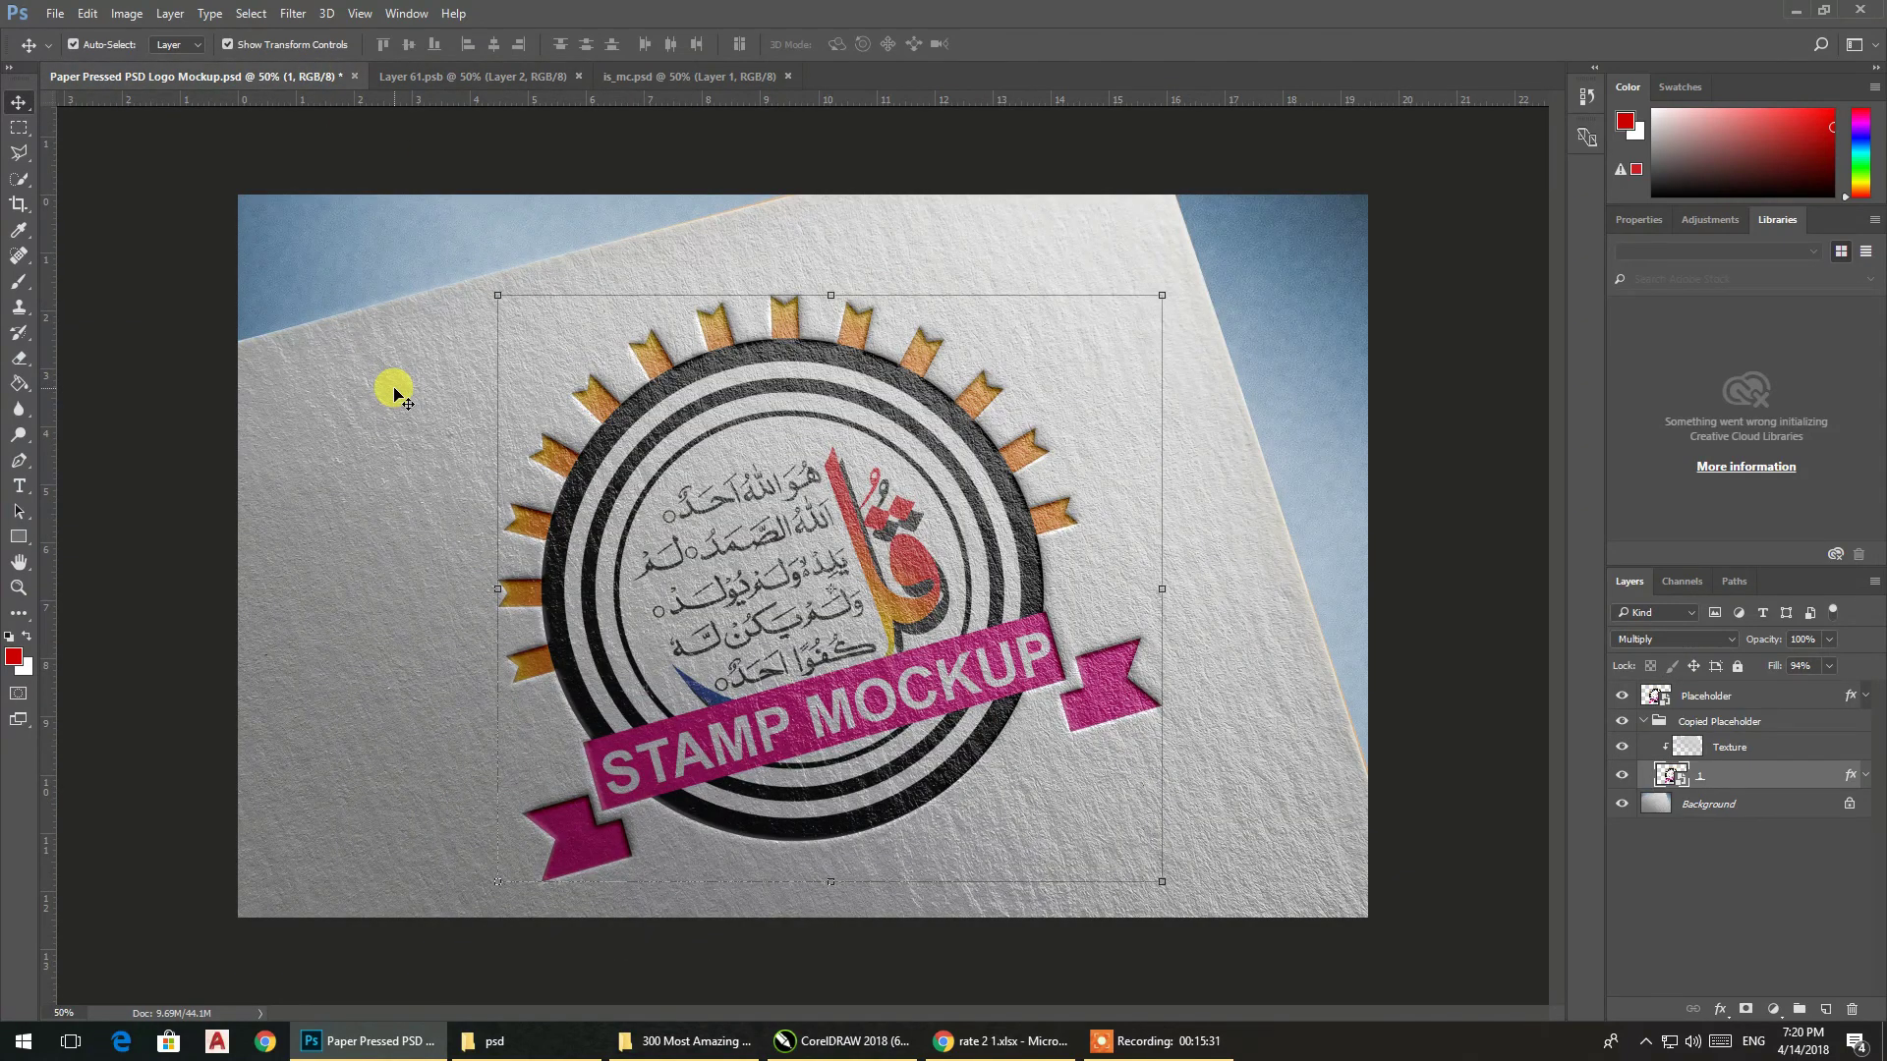
Deselect layers to view the STAMP MOCKUP badge embossed on the textured paper
{"action": "left_click", "coordinate": [1545, 656]}
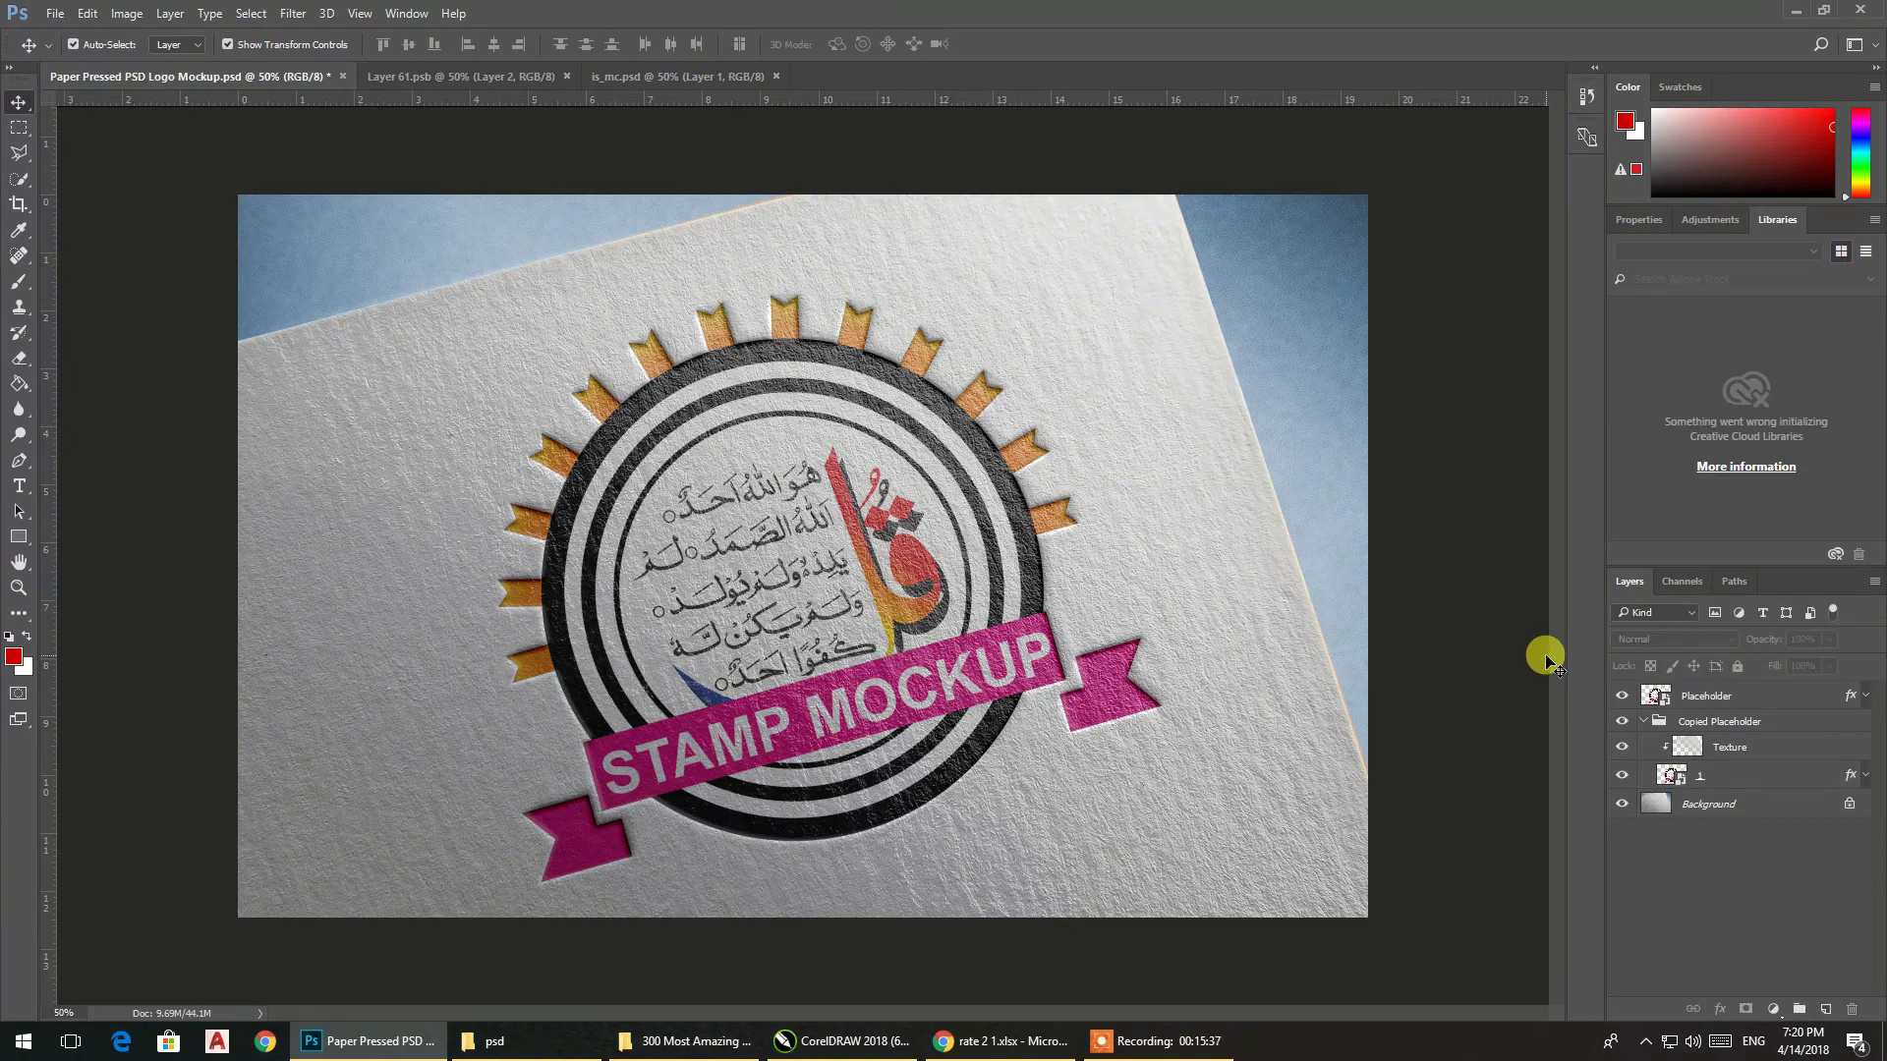